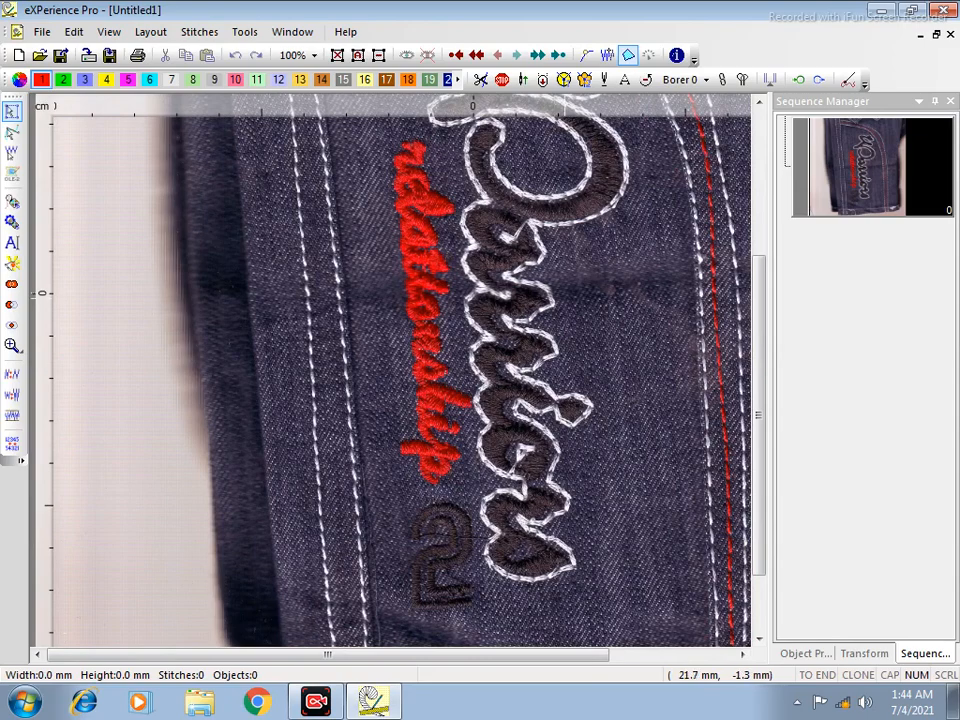
Examine the overall layout of the large outlined lettering, the red relationship text and the numeral 2 on the scanned jeans.
scroll(526, 327, "down", 3)
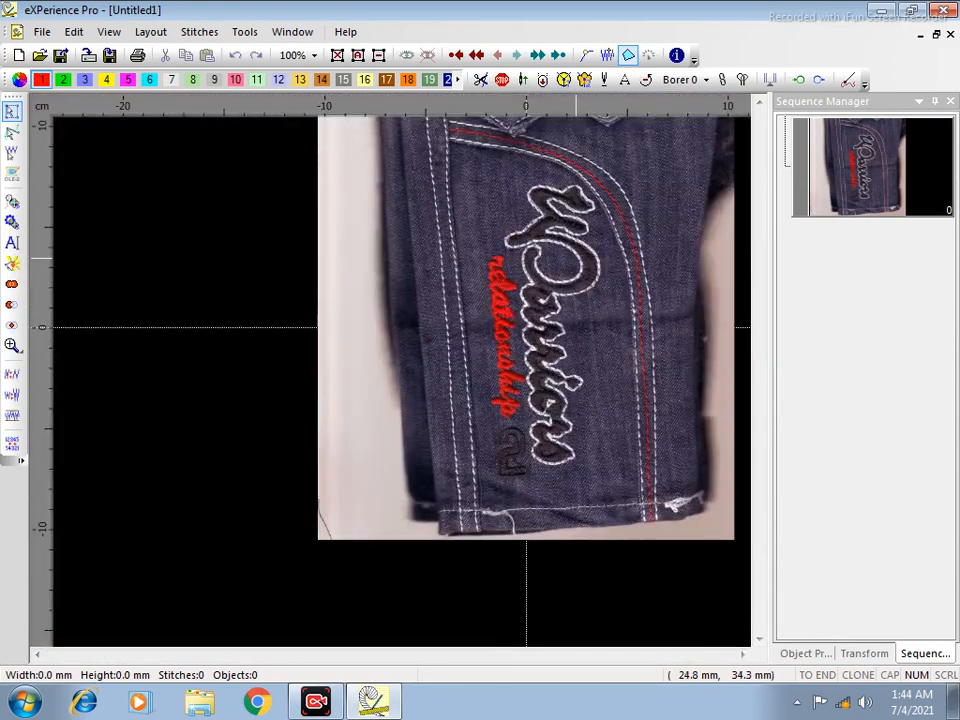
left_click_drag(466, 159, 637, 340)
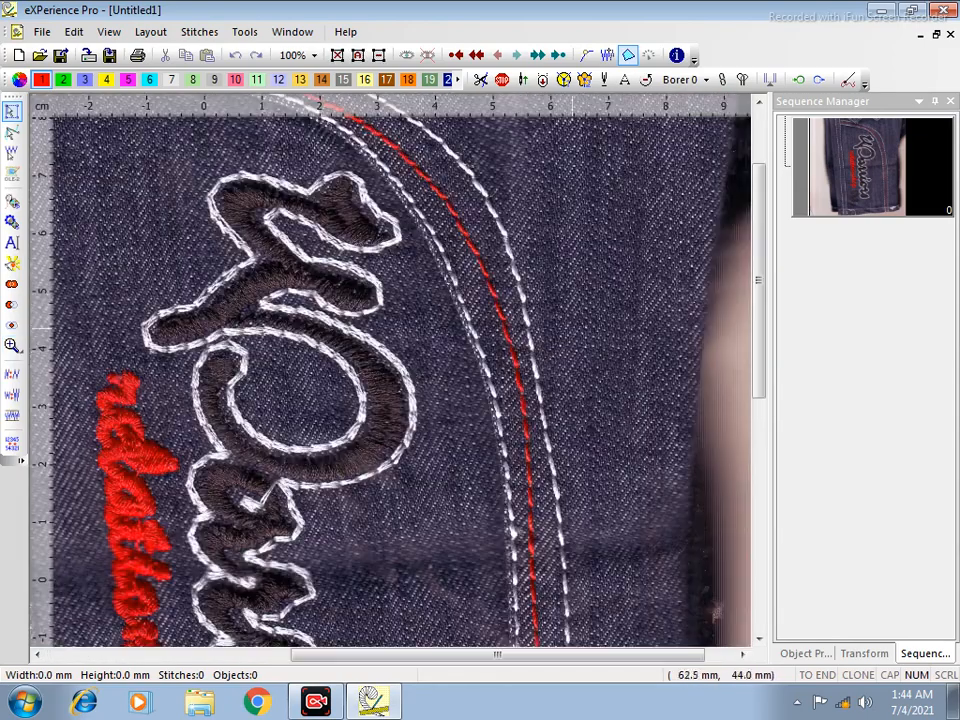
scroll(390, 375, "down", 5)
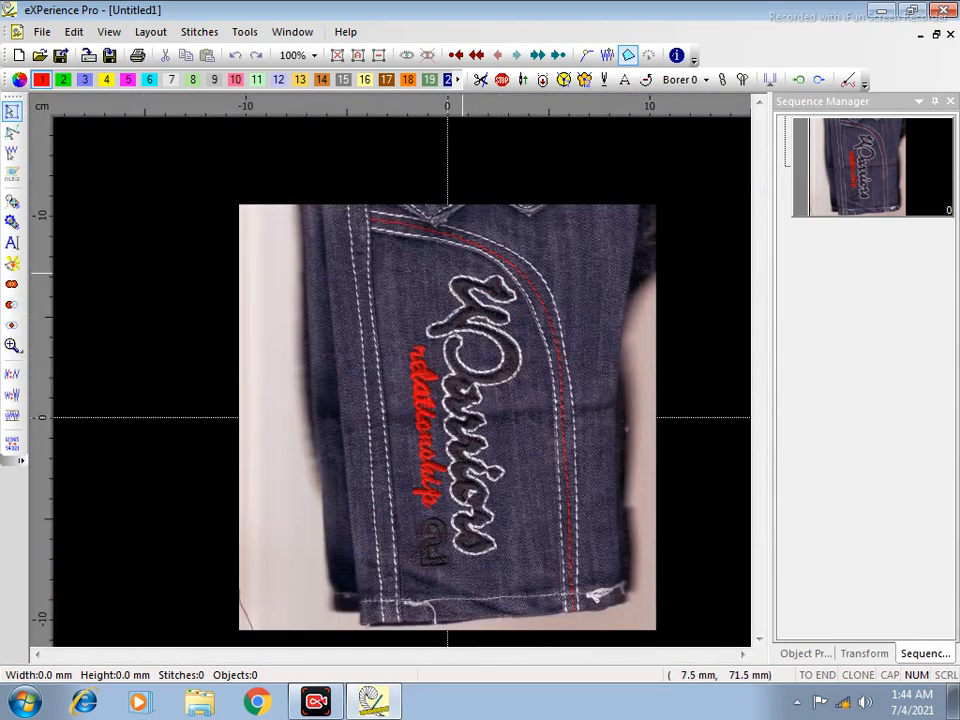
mouse_move(462, 275)
left_mouse_down()
mouse_move(471, 521)
mouse_move(458, 559)
left_mouse_up()
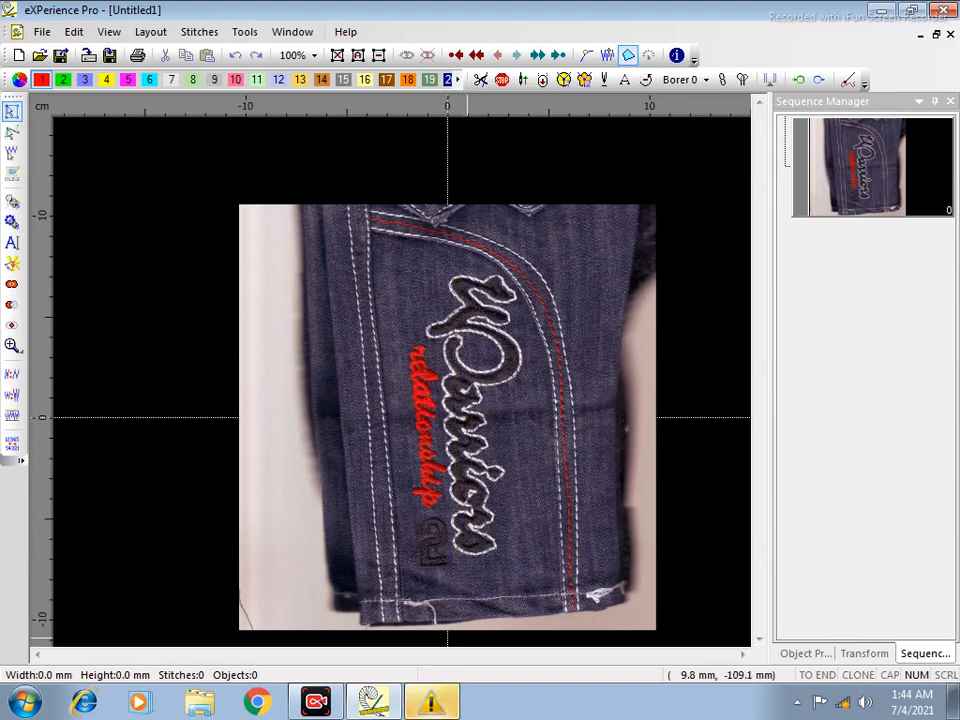
left_click(431, 702)
left_click(590, 405)
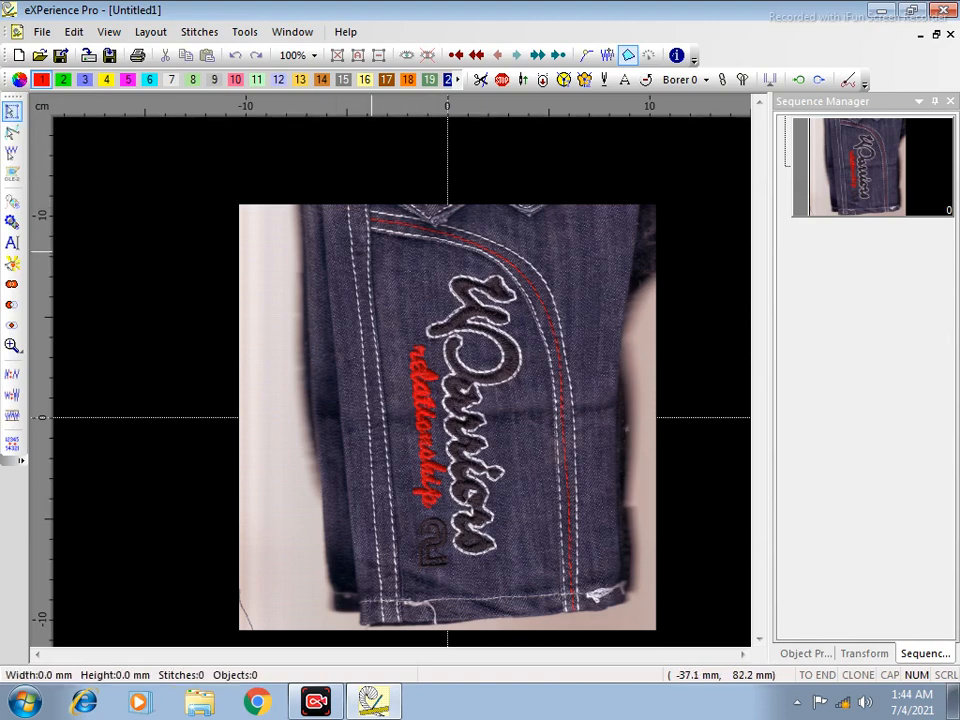
left_click_drag(390, 252, 485, 334)
left_click_drag(389, 264, 544, 567)
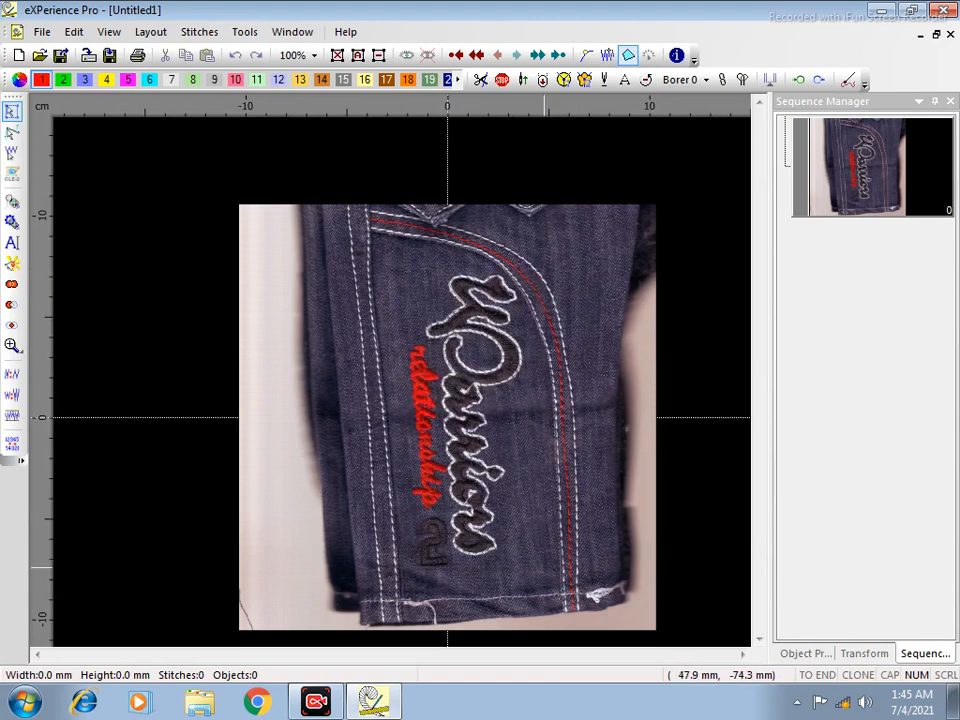
left_click_drag(408, 565, 524, 266)
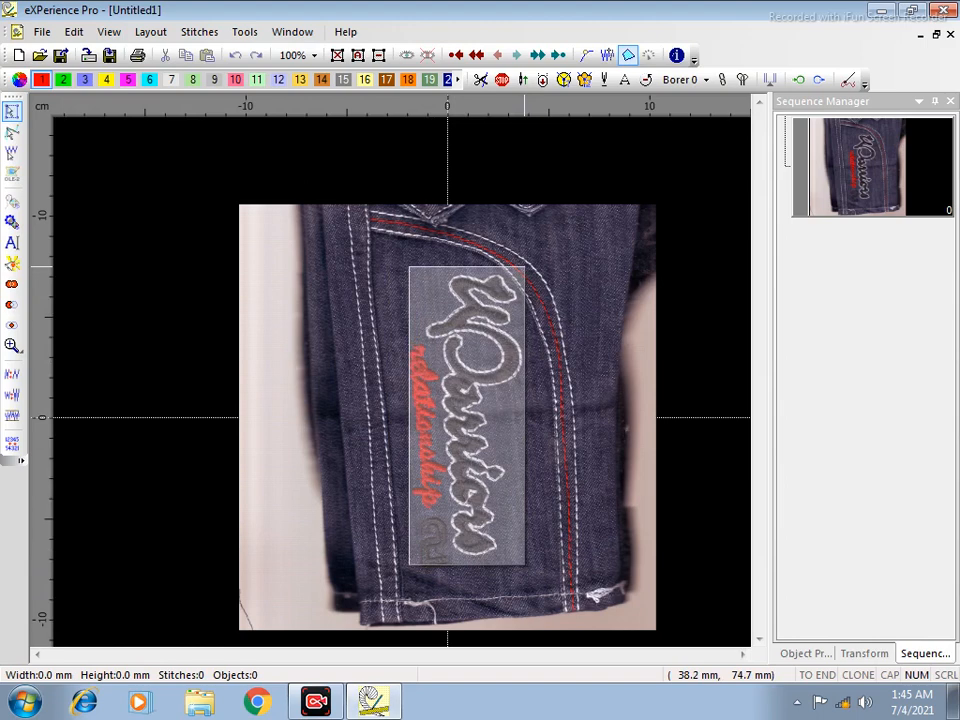
left_click_drag(524, 266, 524, 266)
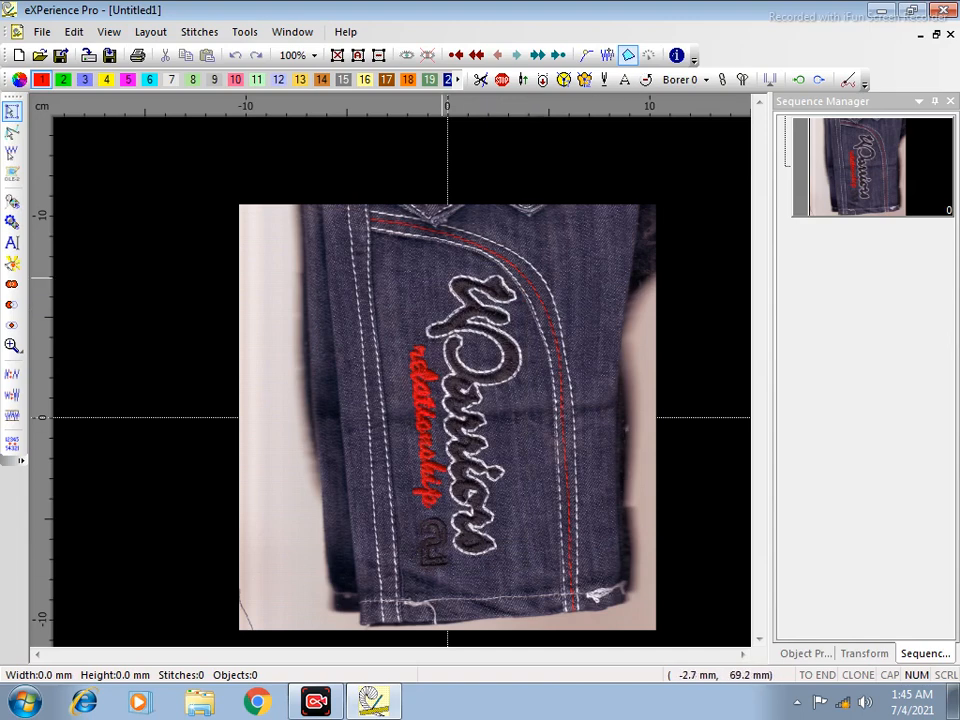
left_click_drag(456, 274, 465, 568)
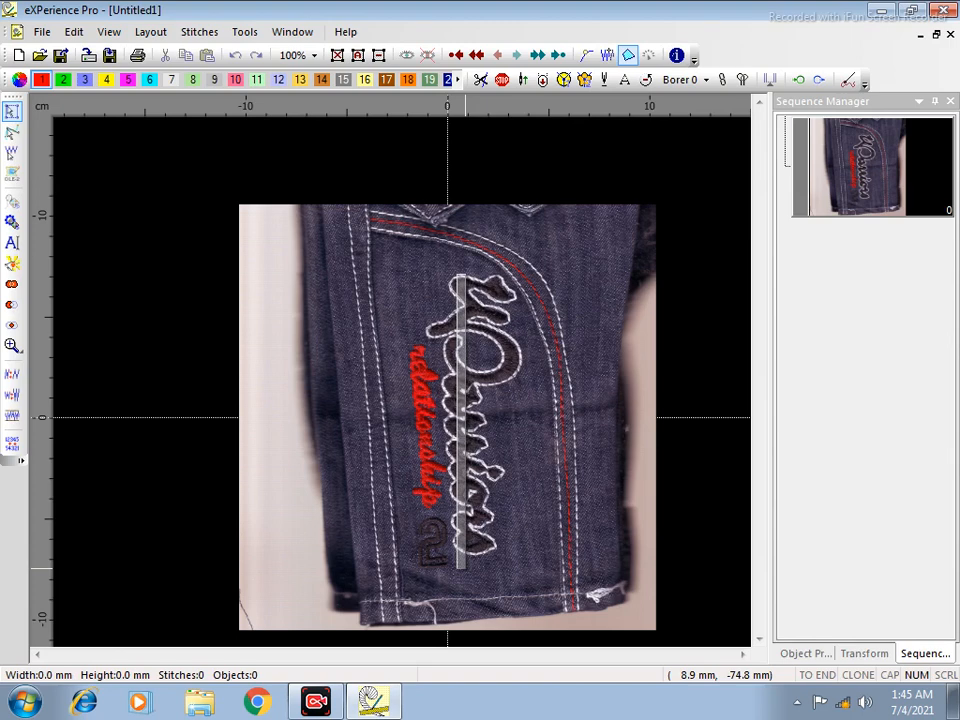
left_click_drag(466, 569, 466, 569)
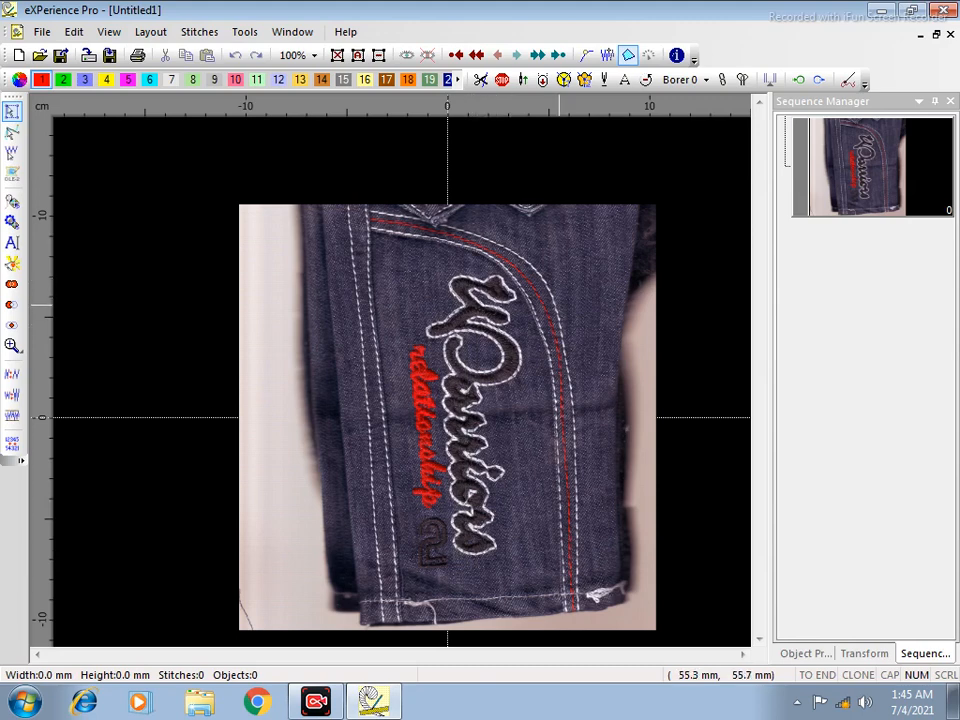
Inspect the stitching of the dark letters, their white outline, the red text and the numeral 2 up close.
key("z")
left_click_drag(397, 259, 530, 403)
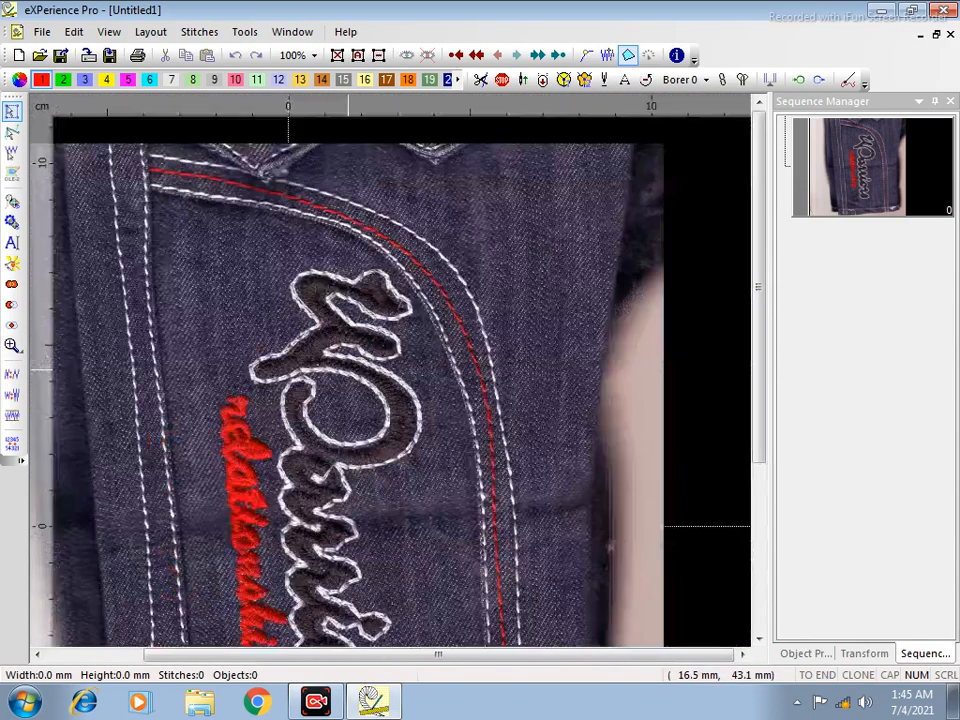
scroll(352, 371, "down", 3)
scroll(305, 485, "up", 3)
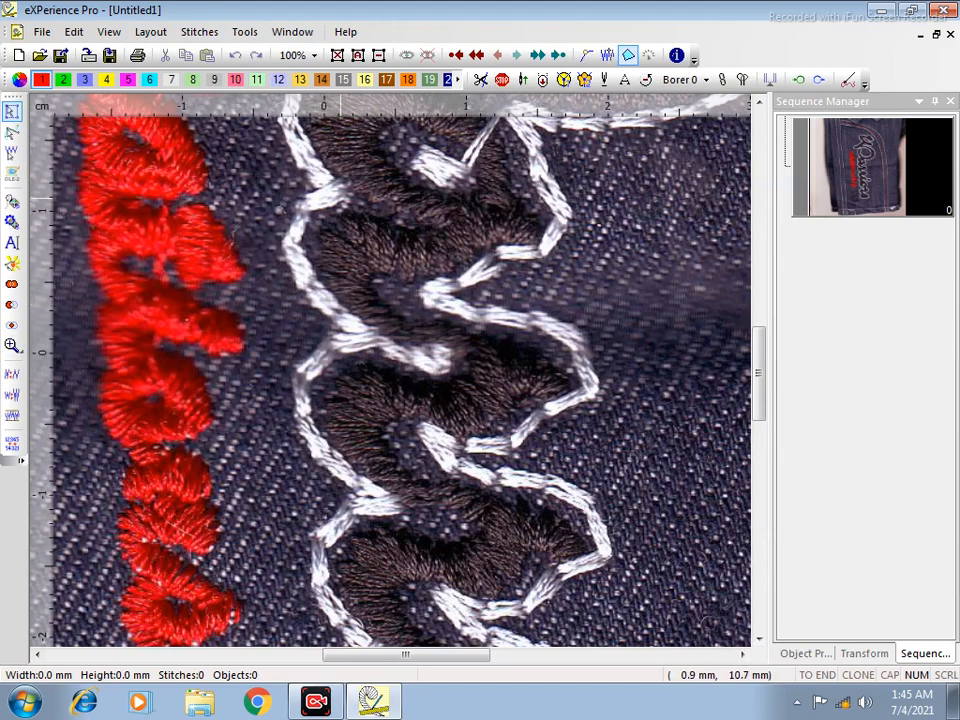
scroll(402, 315, "down", 1)
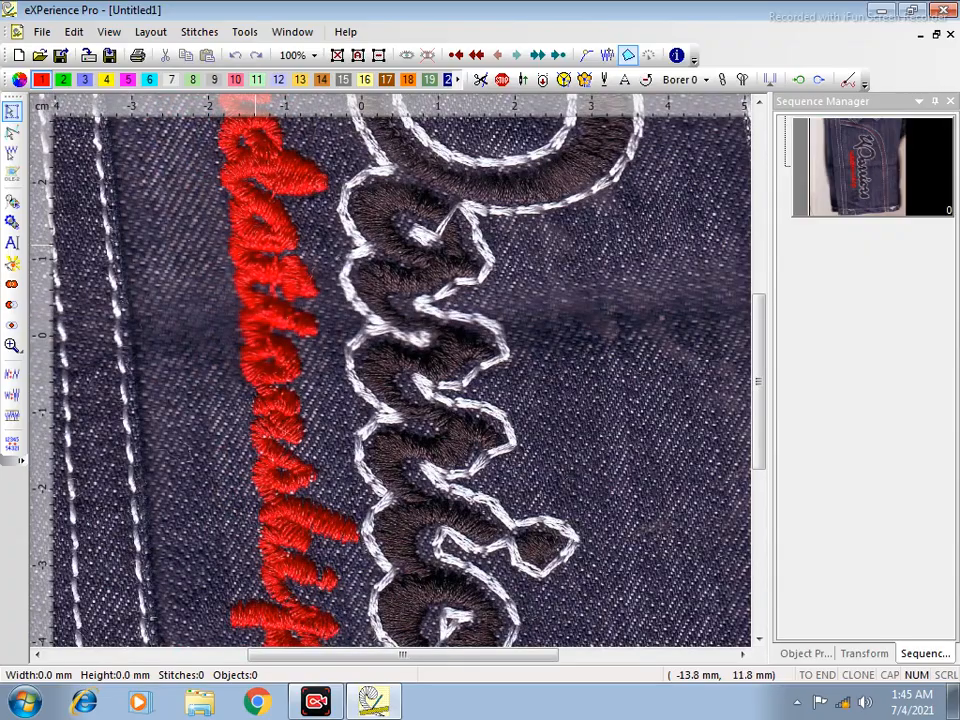
scroll(390, 370, "down", 3)
scroll(390, 370, "up", 4)
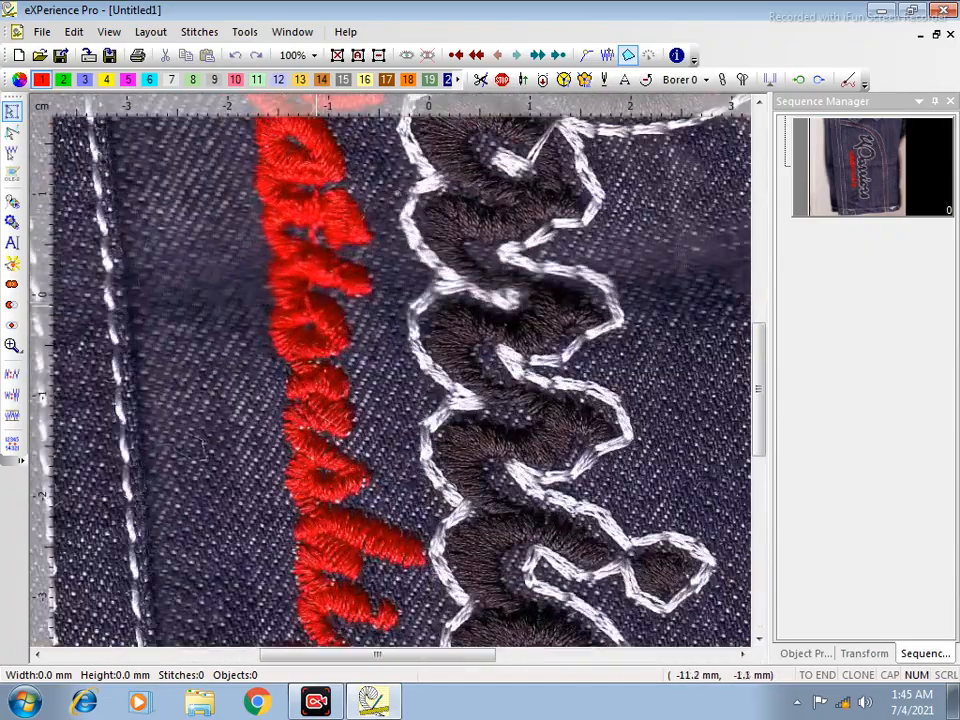
scroll(390, 370, "up", 2)
scroll(390, 370, "down", 4)
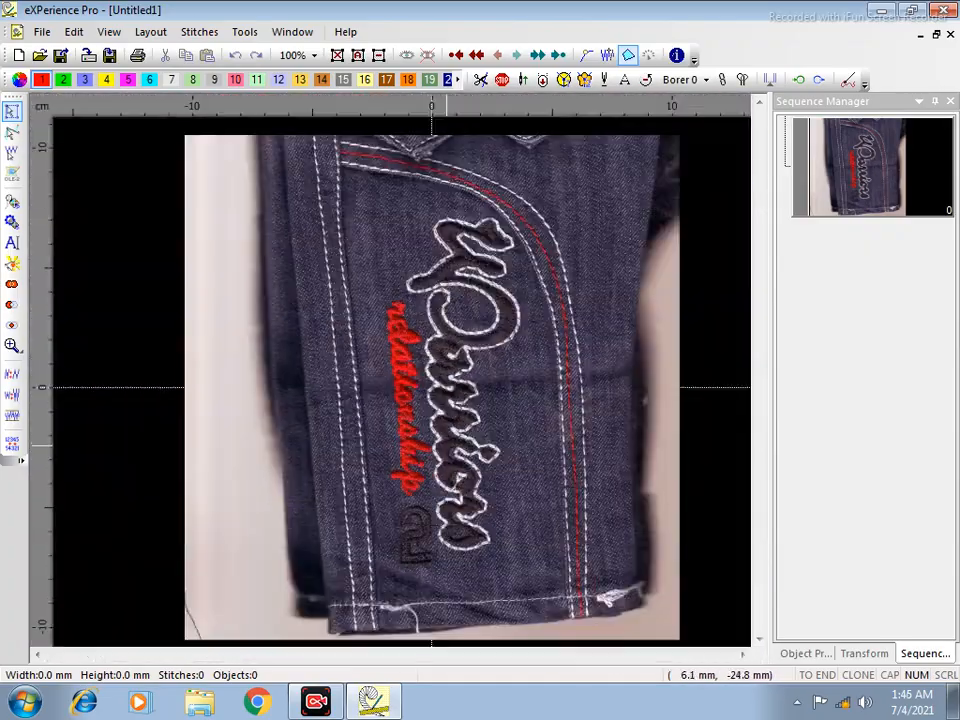
scroll(431, 568, "up", 5)
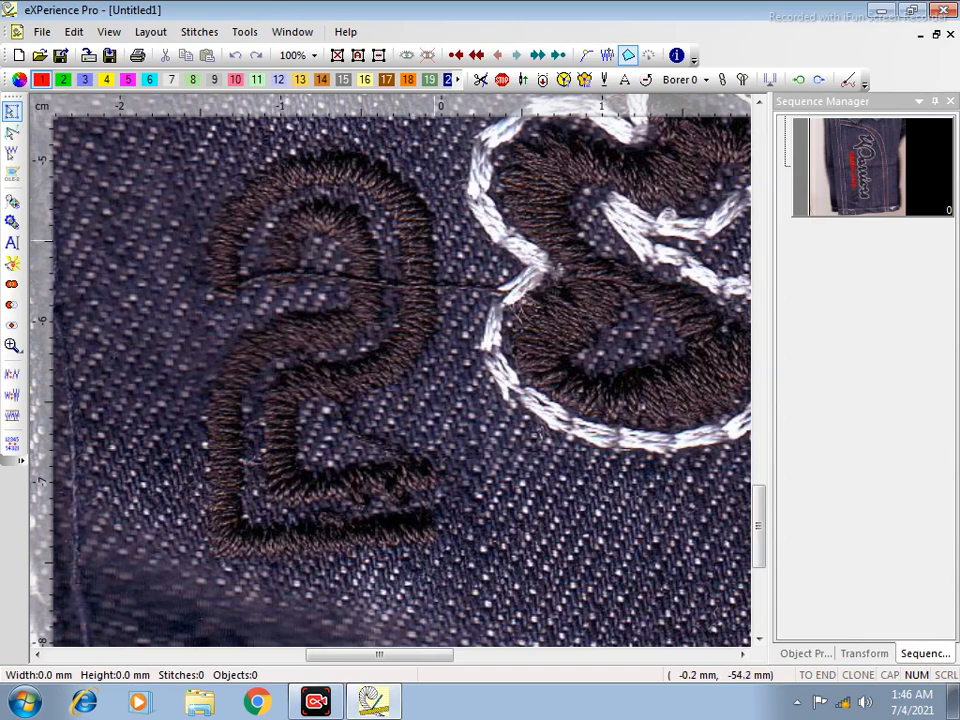
scroll(400, 262, "down", 3)
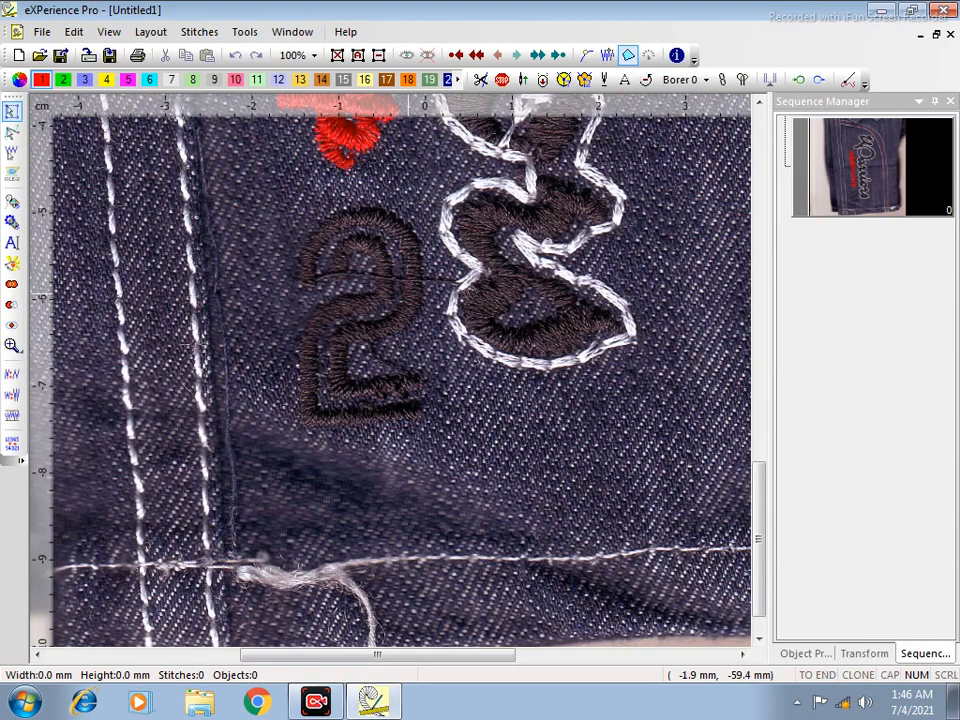
scroll(409, 290, "down", 3)
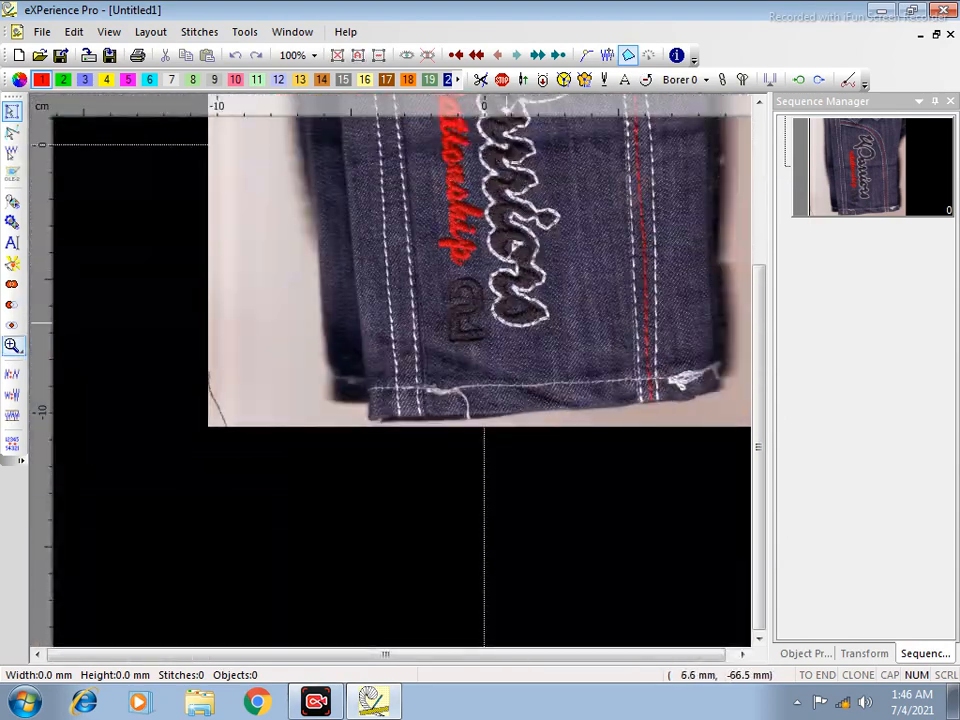
scroll(512, 321, "up", 5)
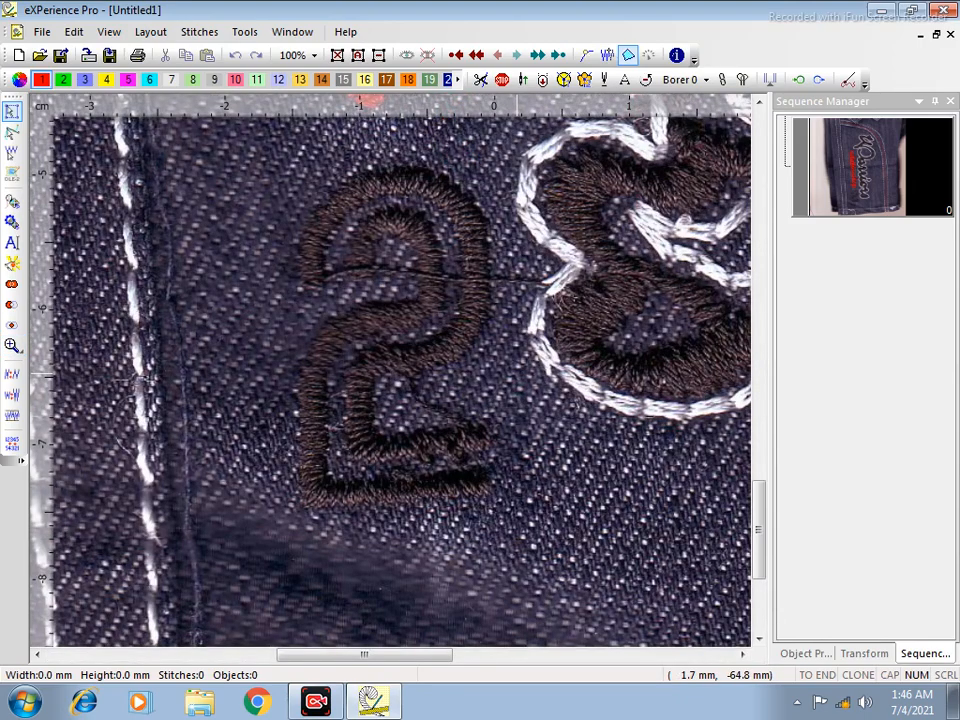
scroll(400, 370, "down", 5)
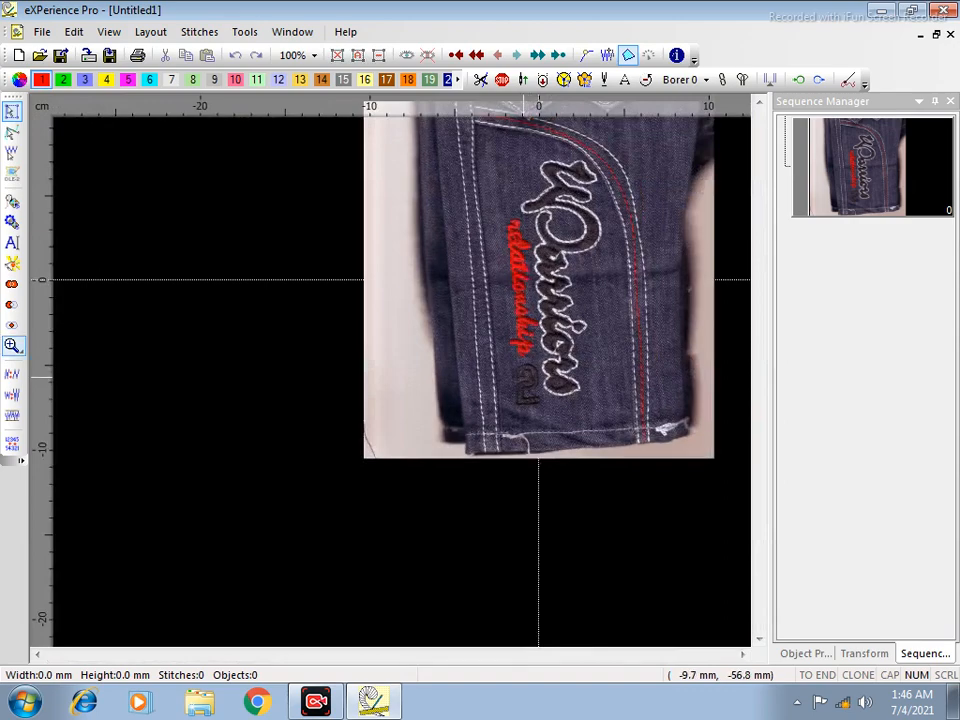
Display the satin object properties and measure the dark stitching across the first letter's lower diagonal stroke.
left_click_drag(505, 115, 631, 244)
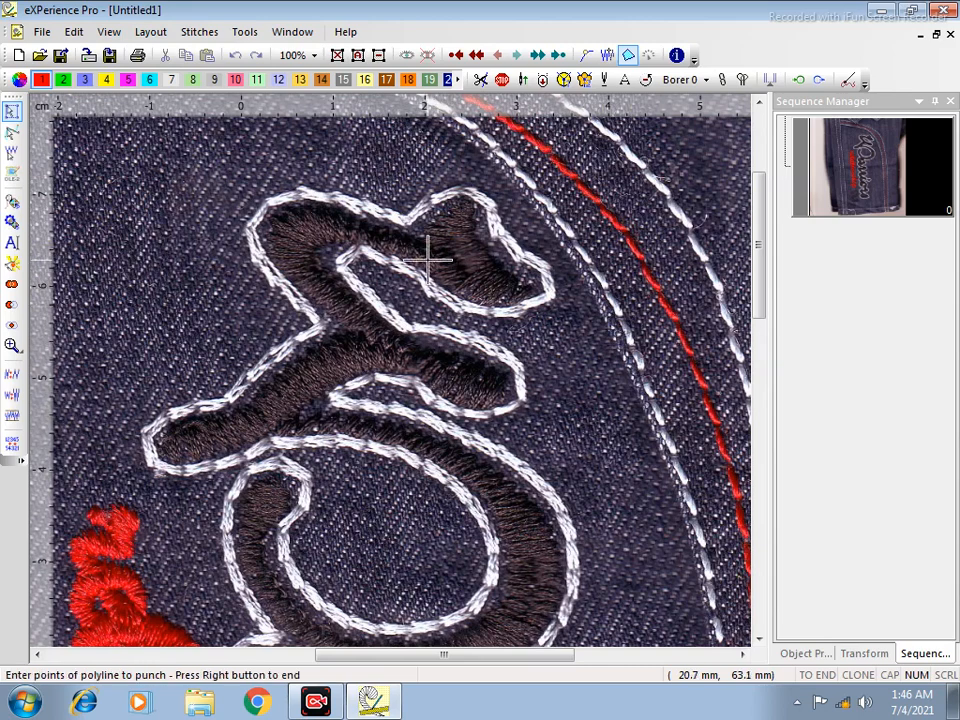
left_click(806, 654)
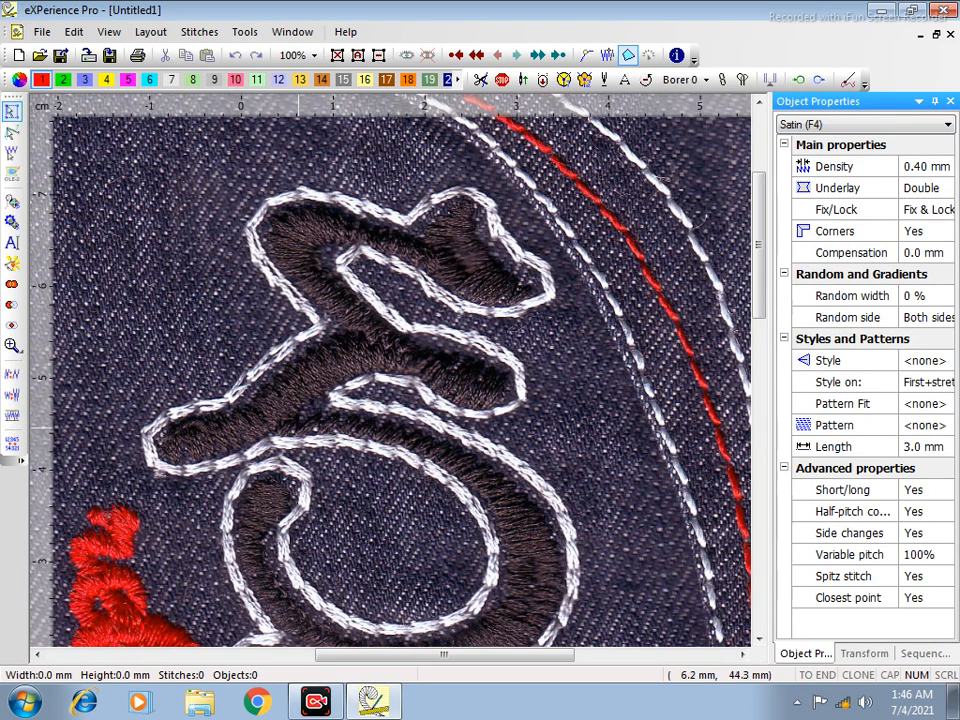
scroll(294, 430, "up", 2)
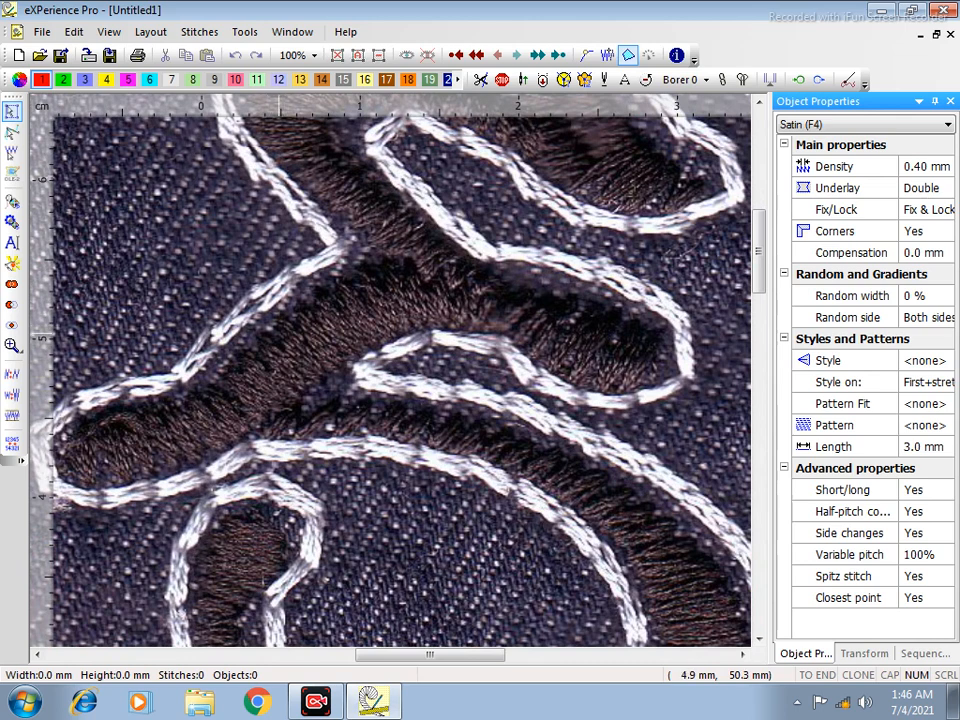
left_click(257, 335)
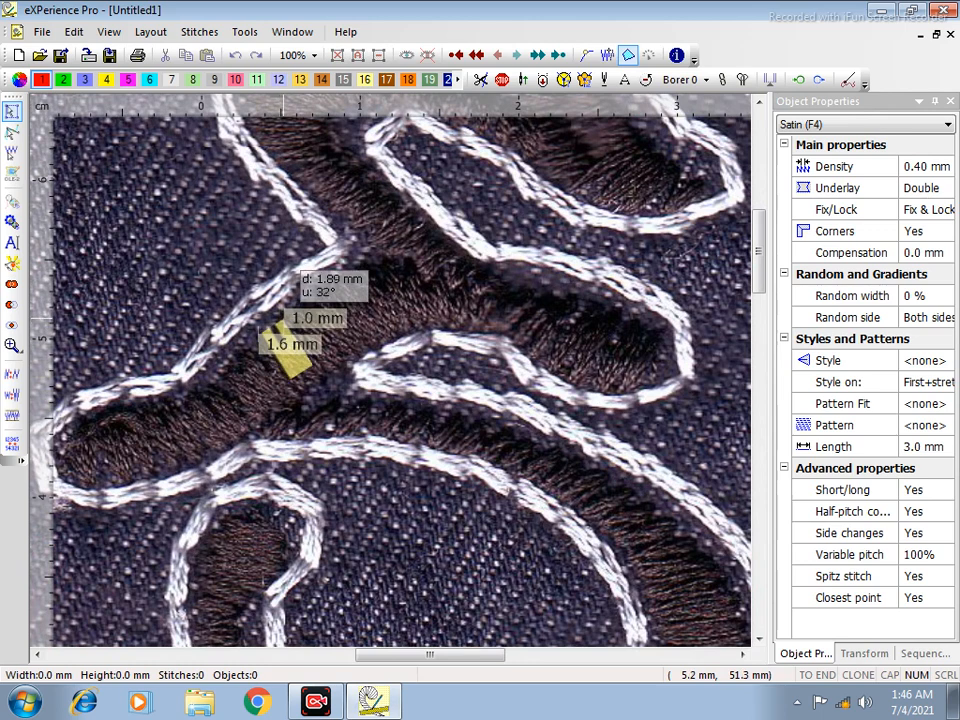
key("m")
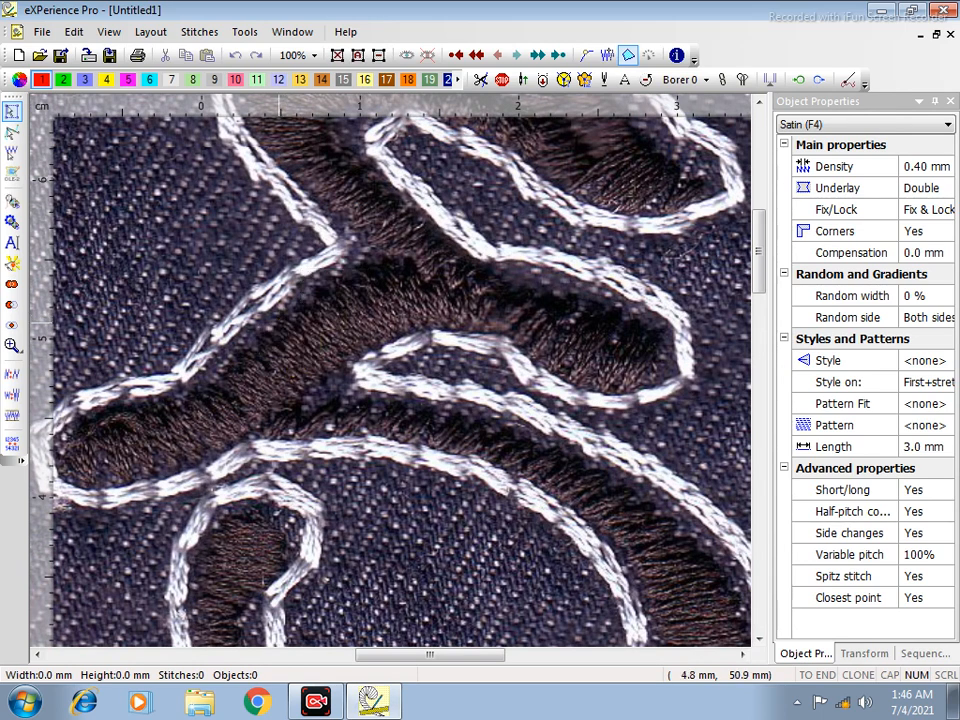
key("m")
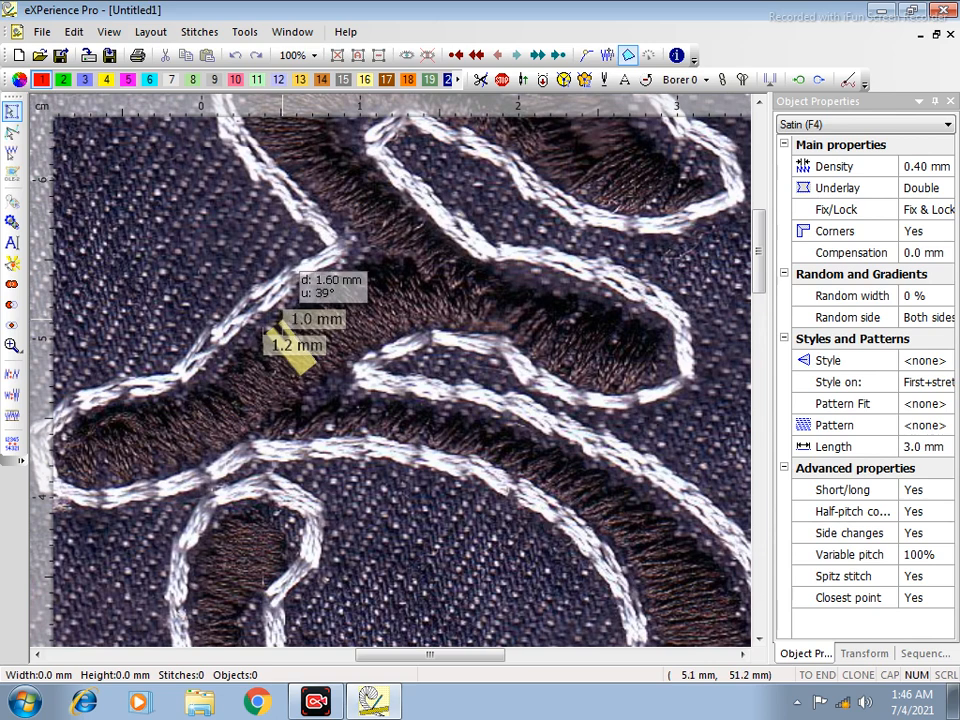
key("m")
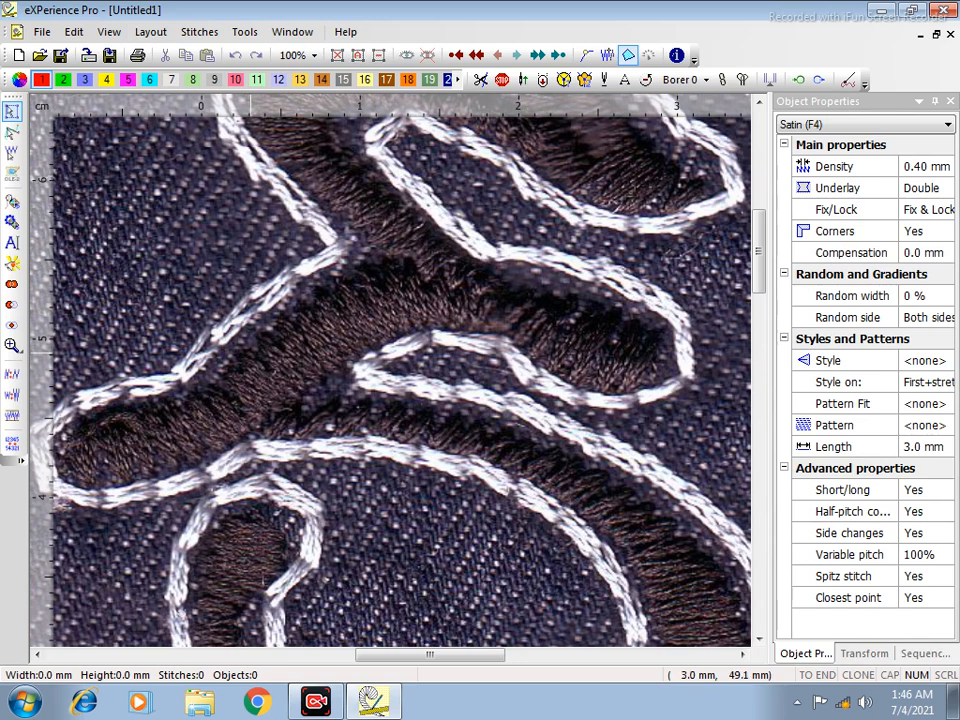
key("m")
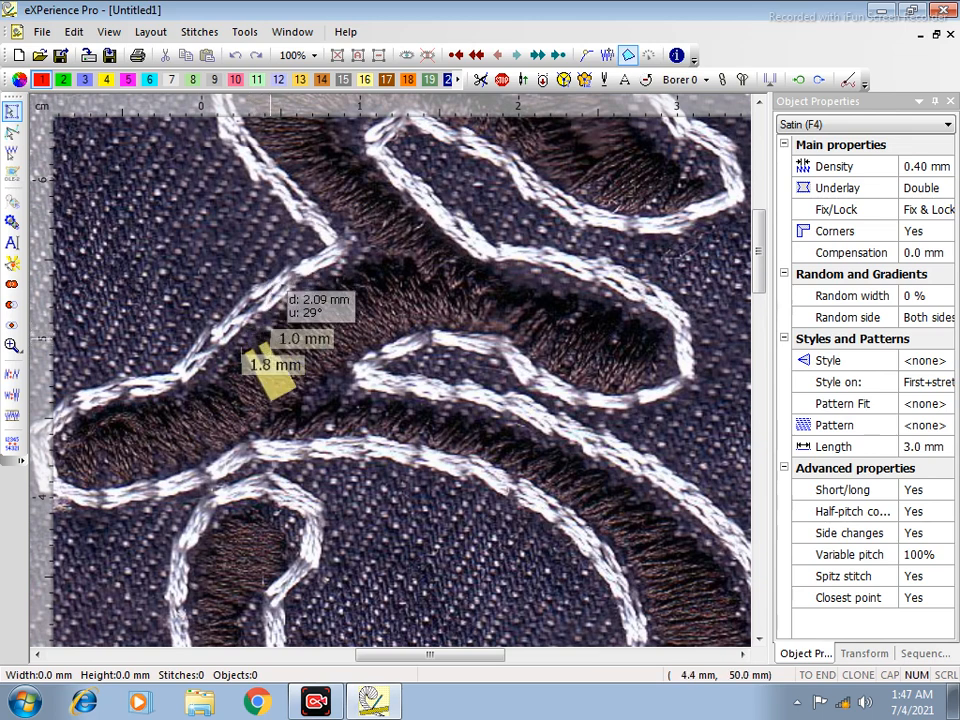
key("Escape")
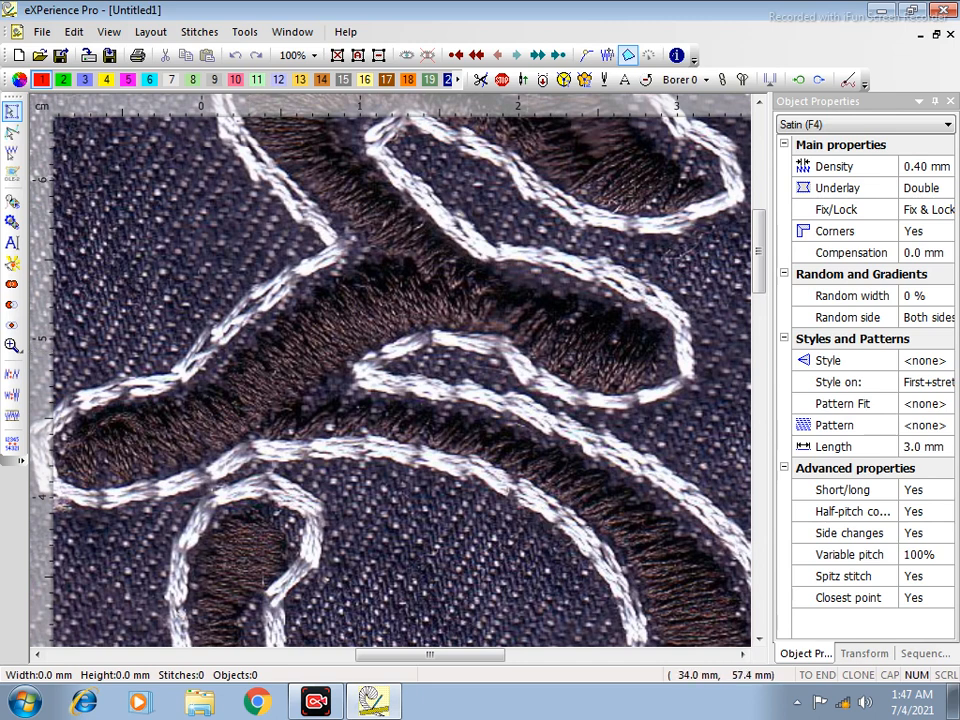
Set the satin stitch density to 1.30 mm.
left_click(932, 167)
left_click(946, 162)
left_click(946, 162)
left_click(946, 162)
left_click(946, 162)
left_click(946, 162)
left_click(946, 162)
left_click(946, 162)
left_click(946, 162)
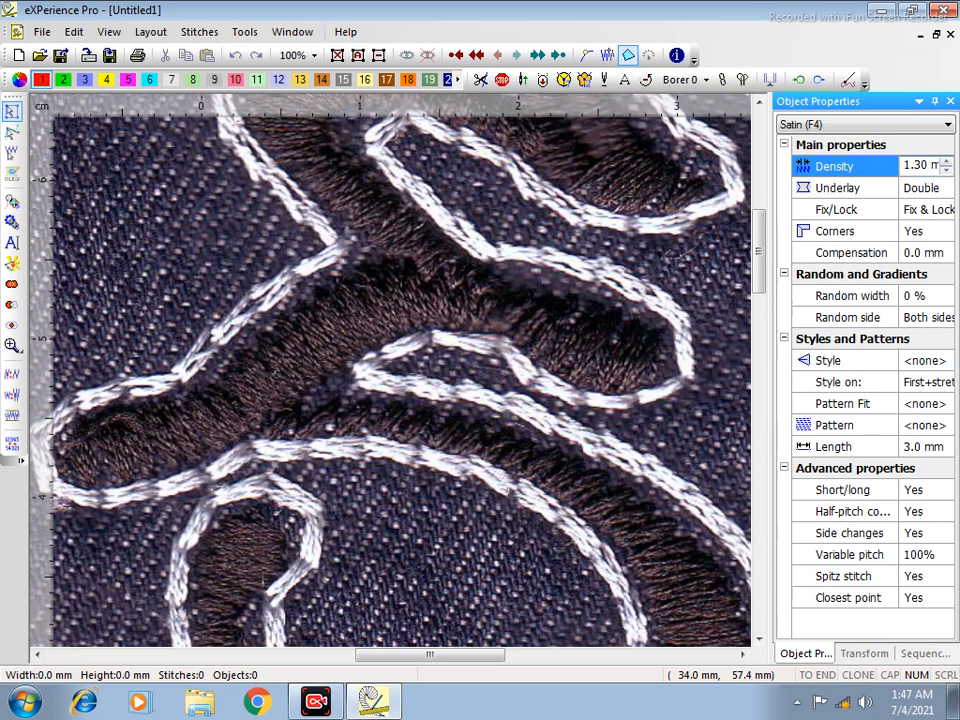
Set the satin underlay to Tacking and the stitch style to Double.
left_click(922, 188)
left_click(922, 188)
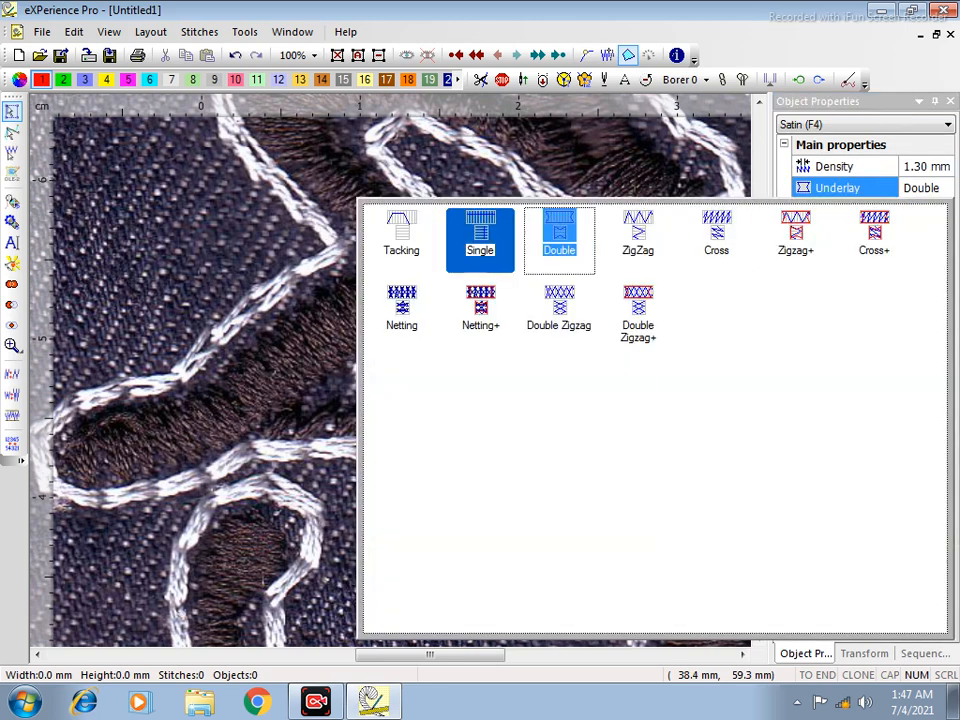
left_click(401, 238)
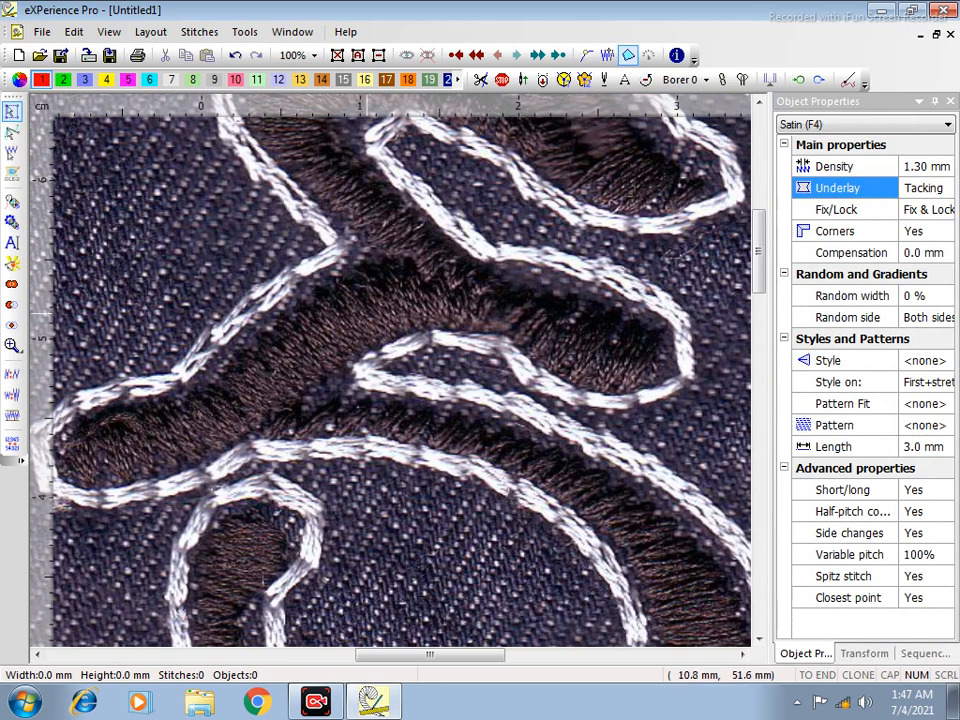
left_click(925, 361)
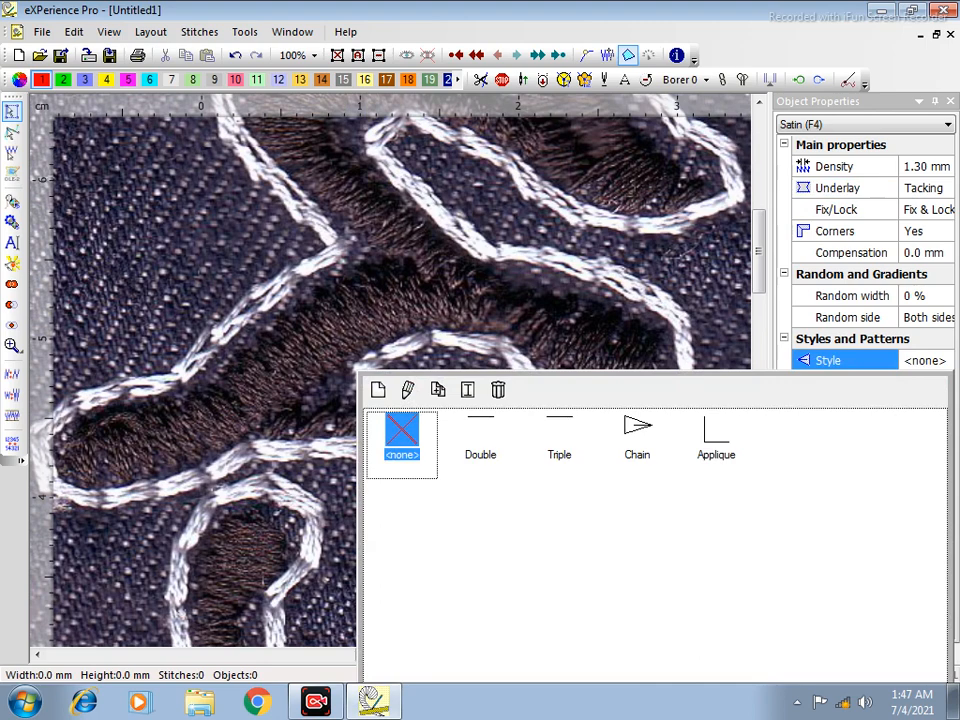
left_click(480, 430)
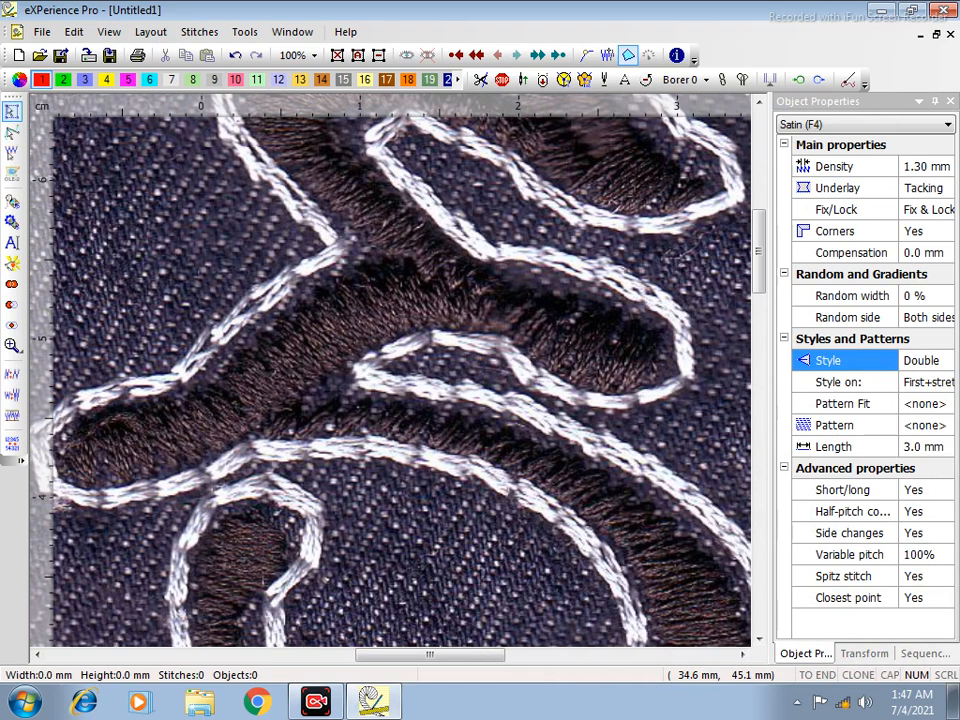
scroll(476, 274, "up", 2)
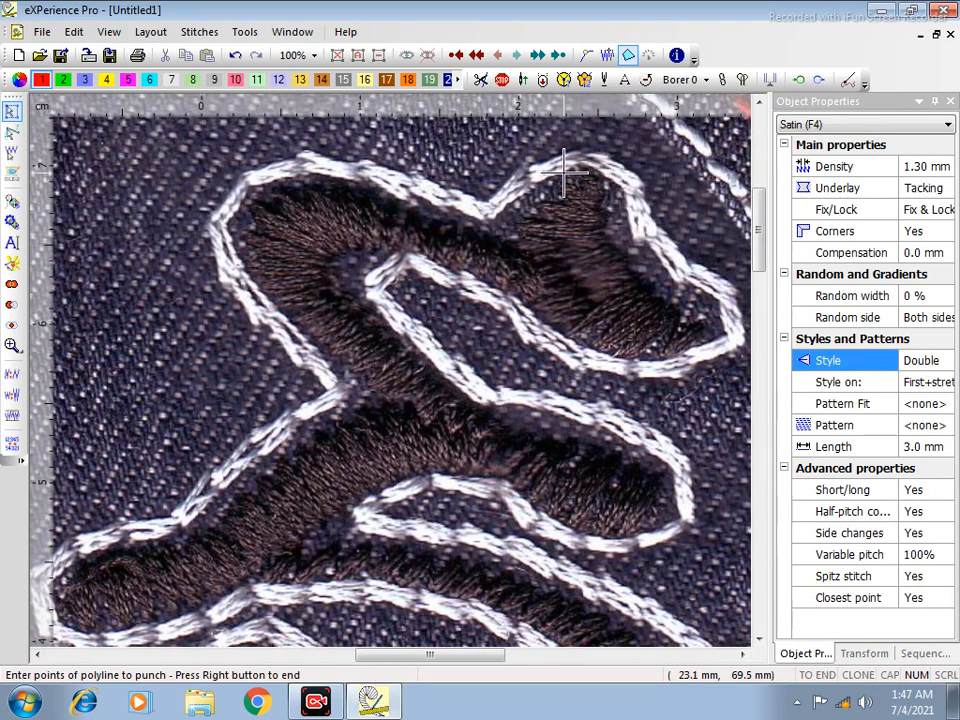
Digitize a satin object about 8 mm wide and 10.6 mm high over the short dark spur at the first letter's upper-right end.
left_click(570, 172)
left_click(615, 181)
left_click(529, 213)
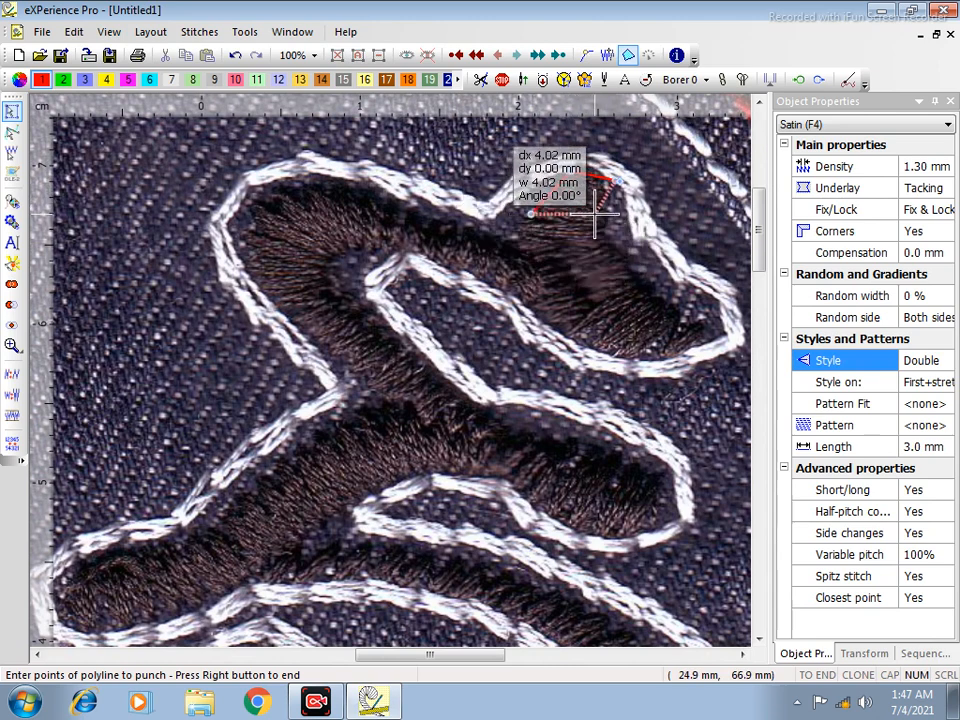
left_click(607, 213)
left_click(621, 240)
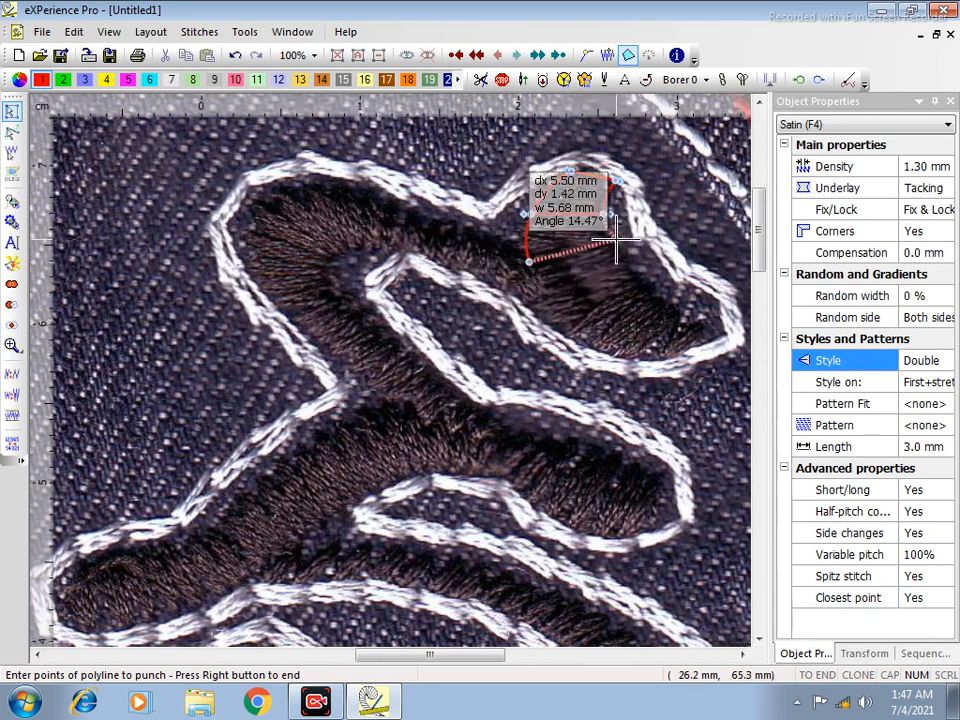
left_click(522, 263)
left_click(600, 345)
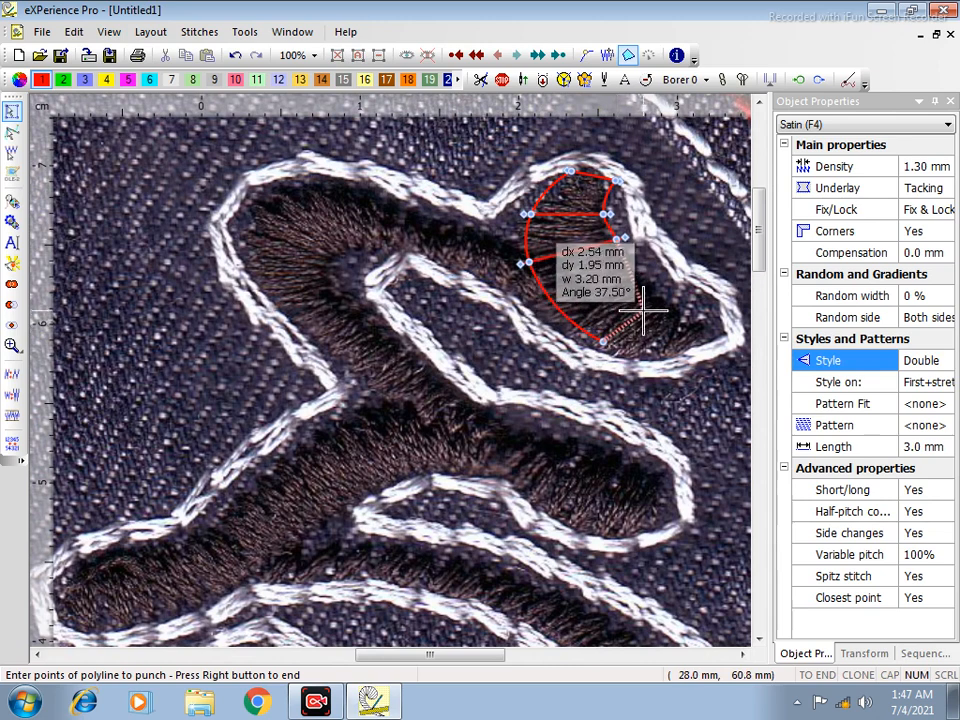
right_click(653, 292)
right_click(653, 291)
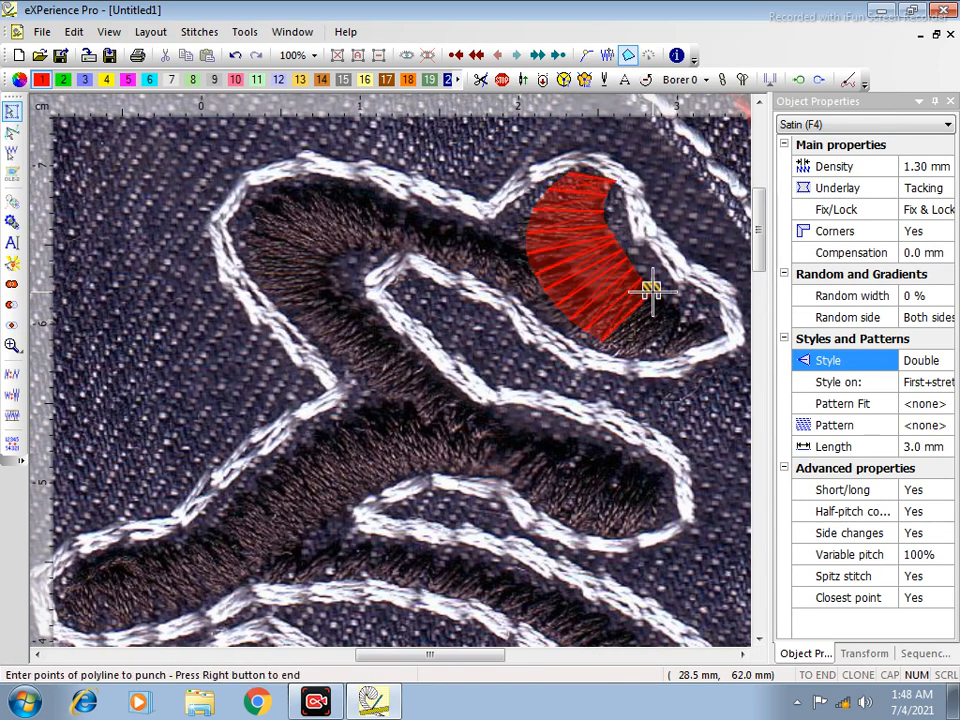
right_click(653, 291)
right_click(653, 291)
key("Escape")
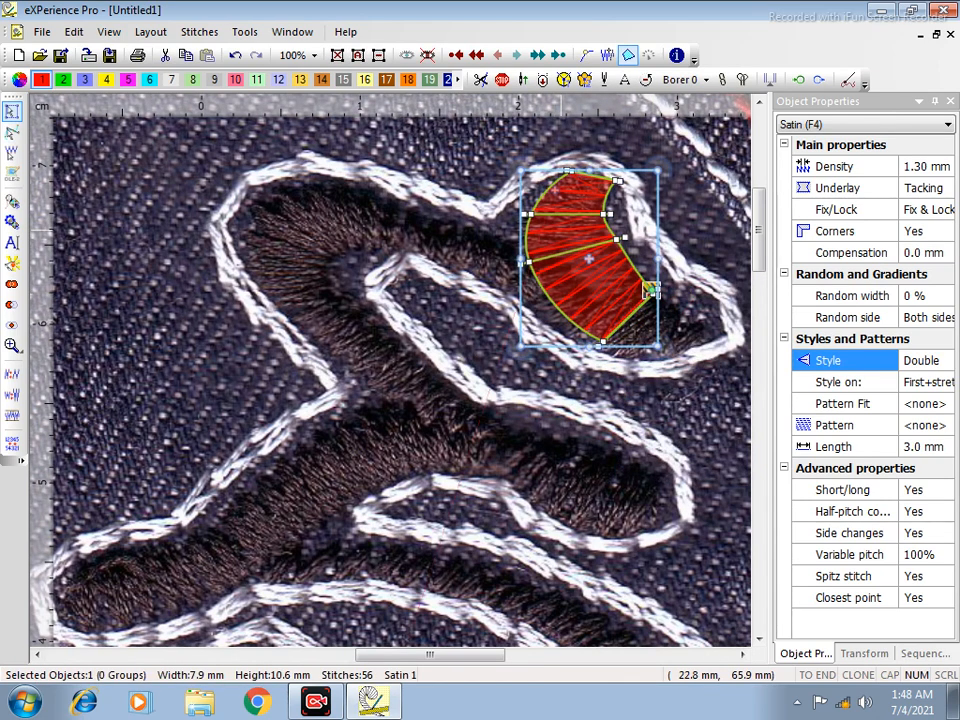
Adjust the spur satin's end node and shift its lower inner-edge node slightly inward to smooth the curve.
left_click_drag(649, 289, 651, 291)
right_click(13, 131)
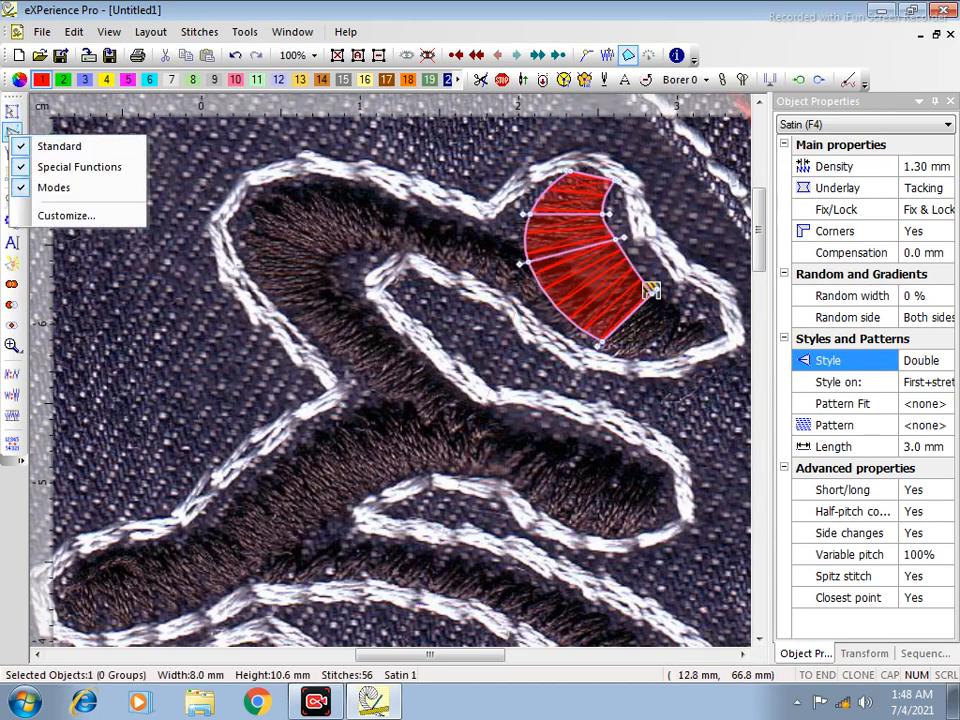
left_click(13, 131)
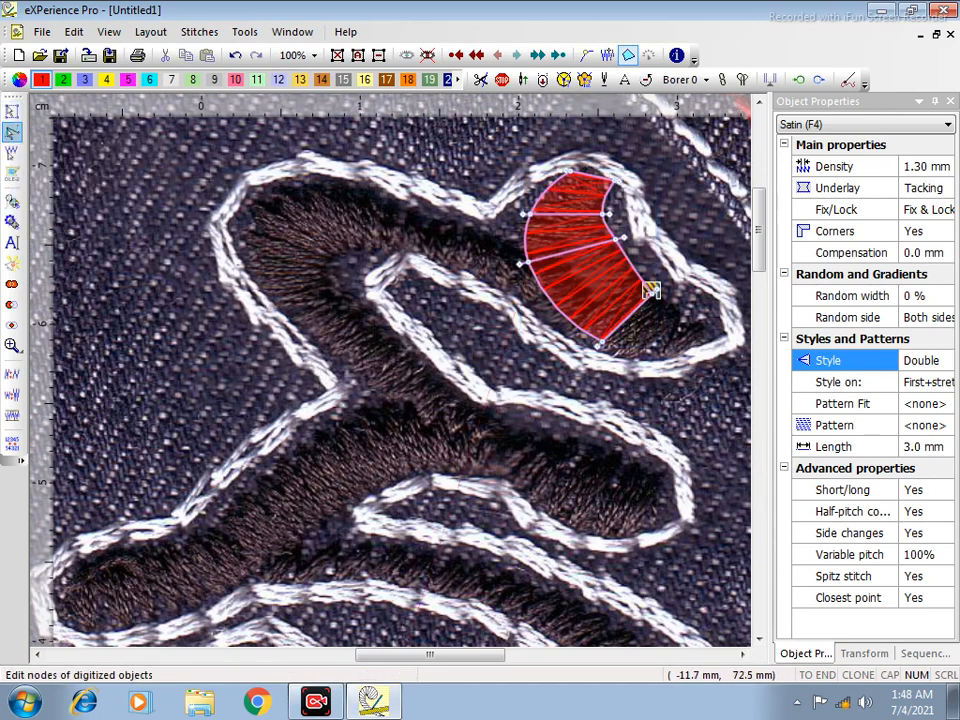
left_click_drag(614, 239, 608, 243)
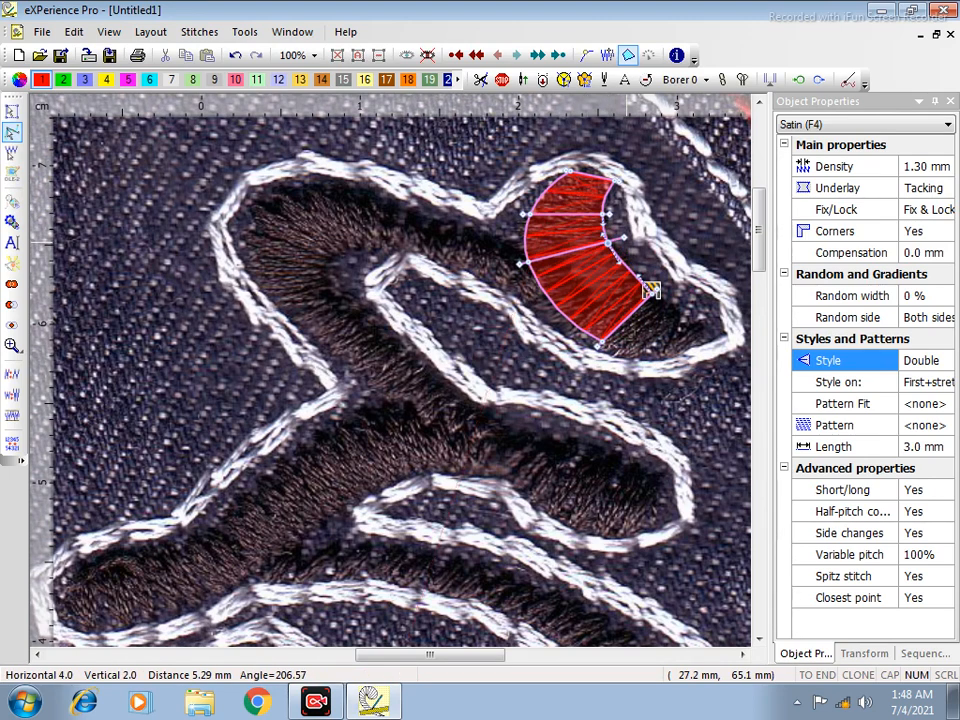
key("Escape")
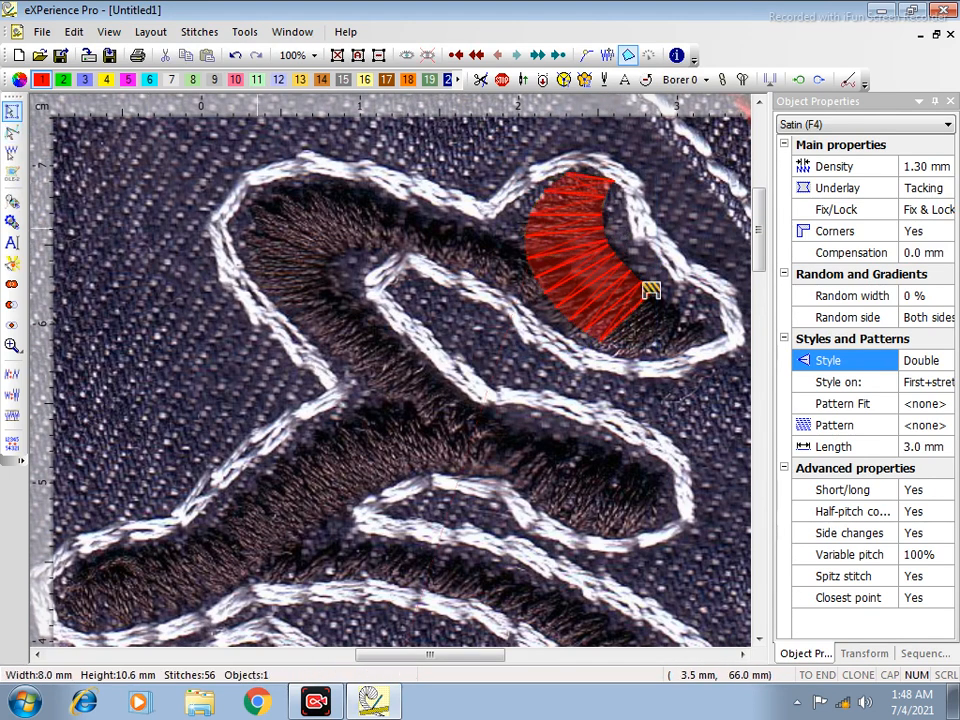
Switch to the 3D stitch preview and enable the scanned jeans backdrop for use in 3D.
key("F10")
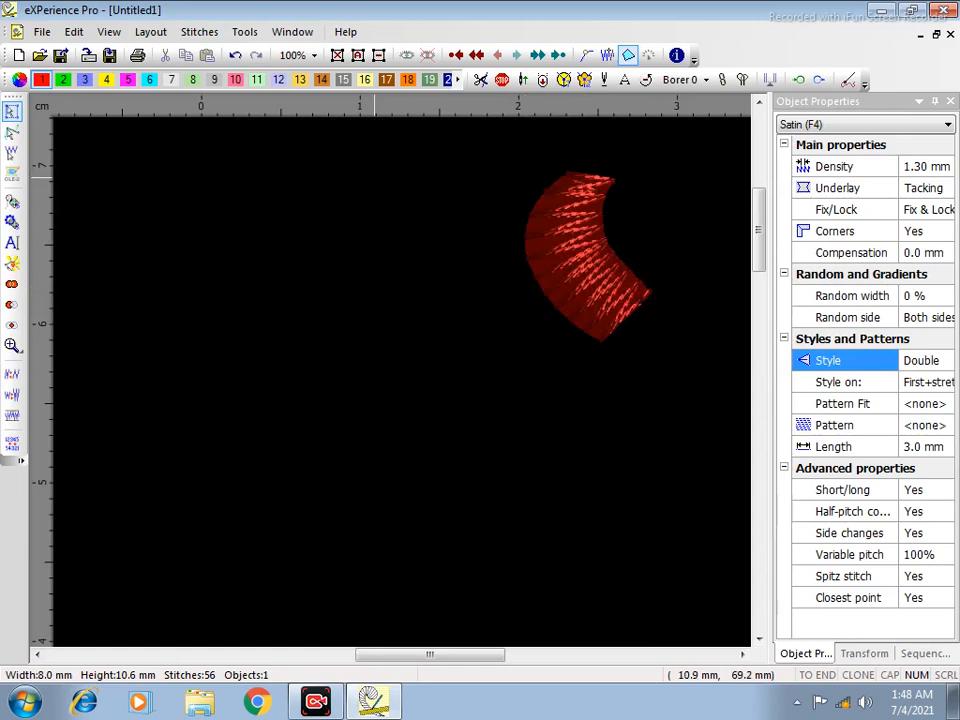
left_click(109, 31)
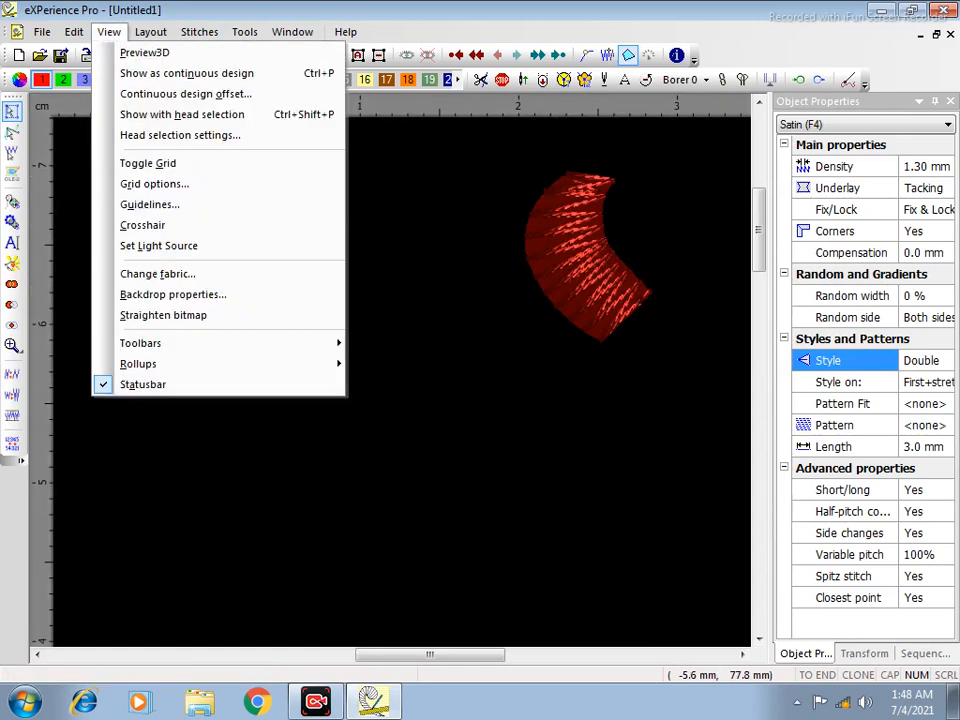
left_click(173, 294)
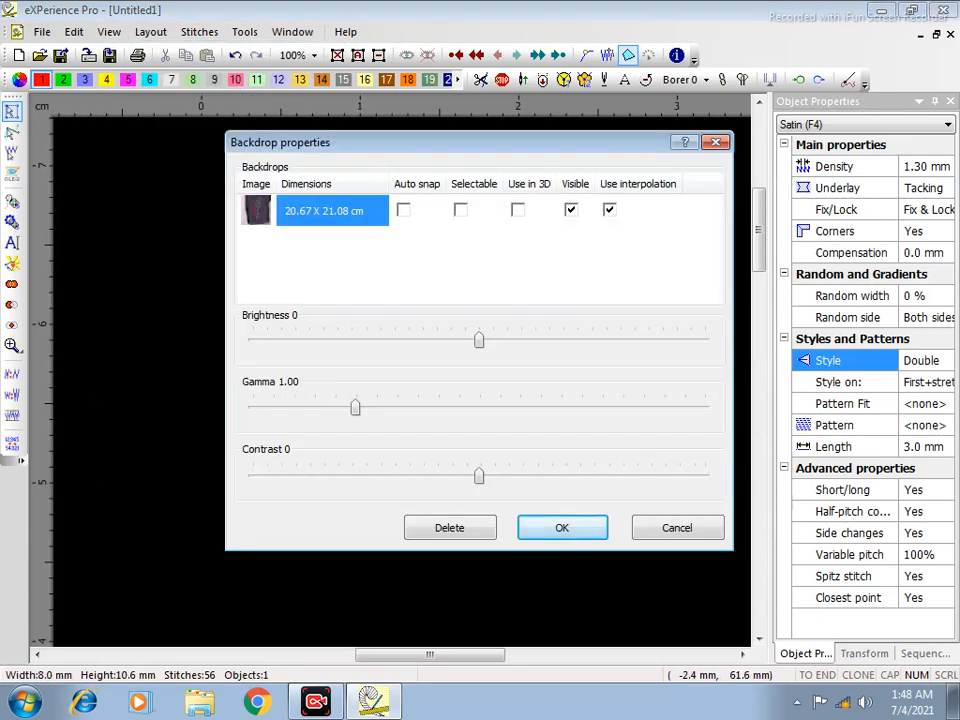
left_click(518, 210)
left_click(562, 527)
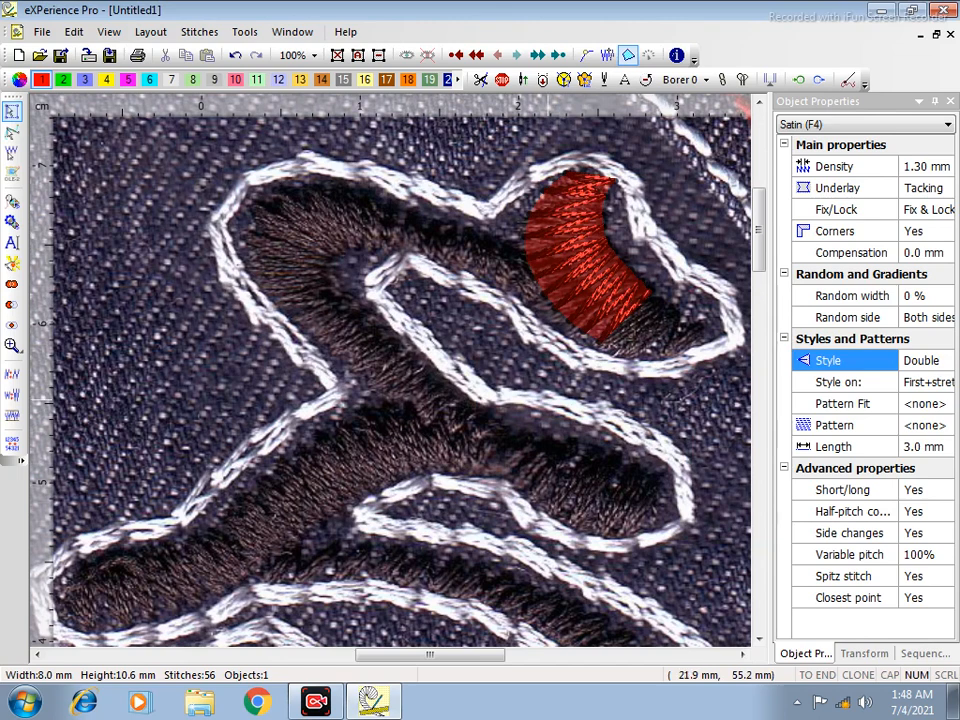
Start a second satin object along the first letter's upper stroke, placing paired edge points from its right tip toward the left bend.
key("space")
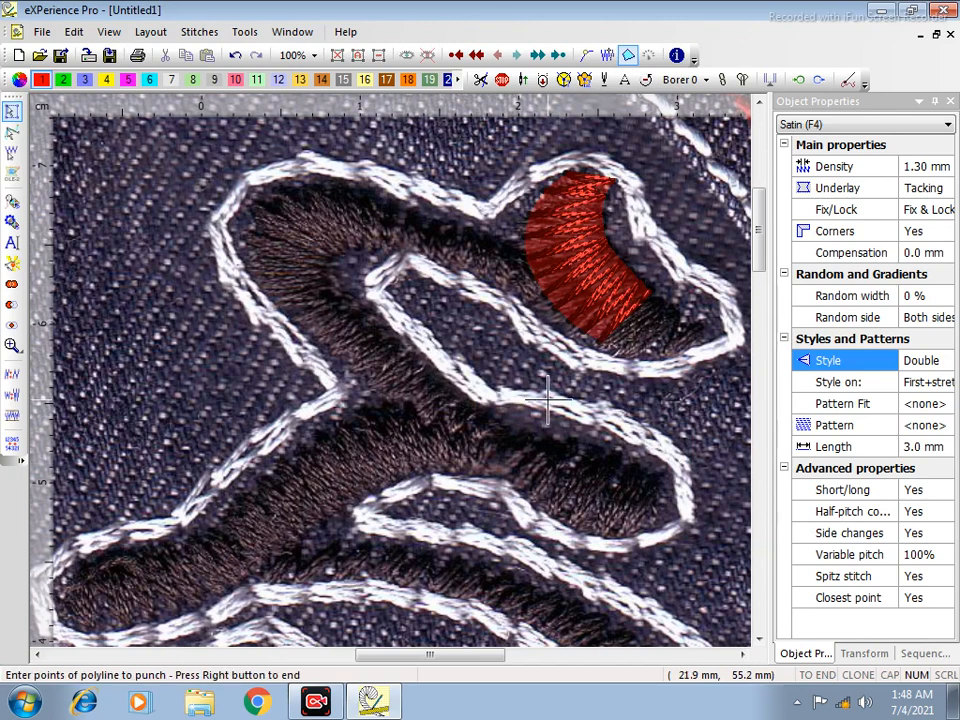
left_click(668, 357)
left_click(708, 322)
left_click(588, 355)
left_click(636, 280)
left_click(507, 298)
left_click(532, 243)
left_click(384, 245)
left_click(393, 192)
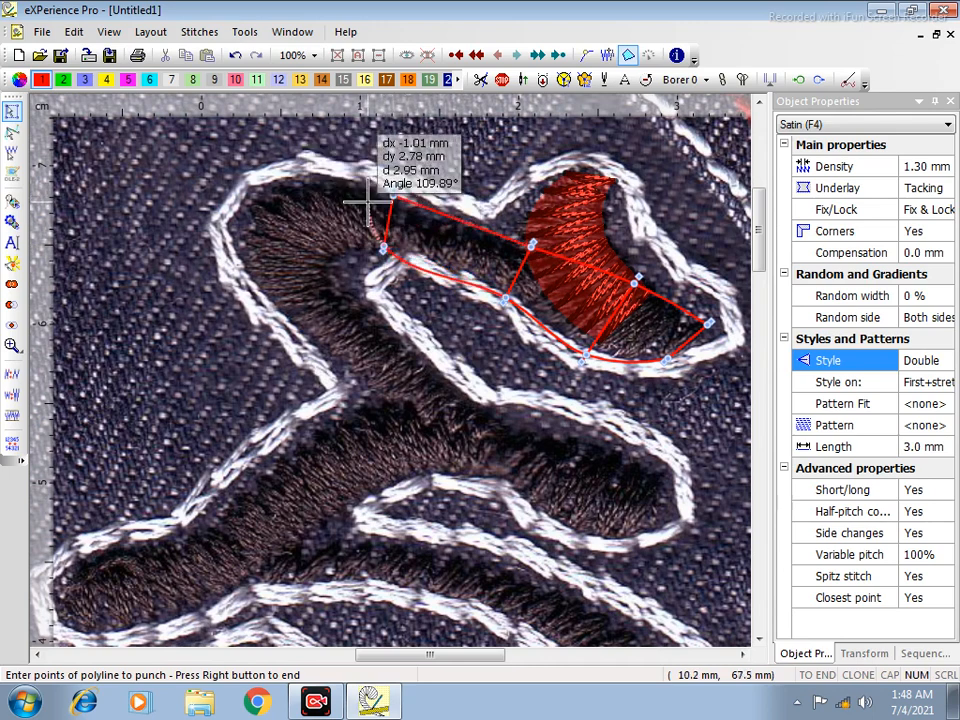
Continue the satin around the left bend and down the diagonal into the lower stroke, finishing it about 29.5 mm wide and 19.7 mm high.
left_click(334, 258)
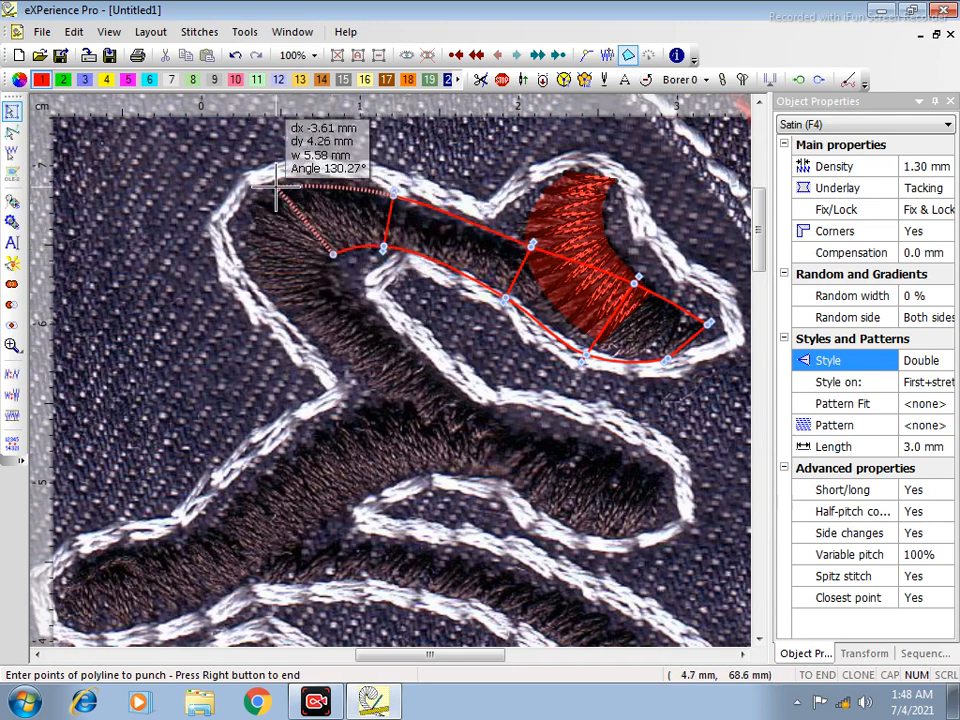
left_click(325, 272)
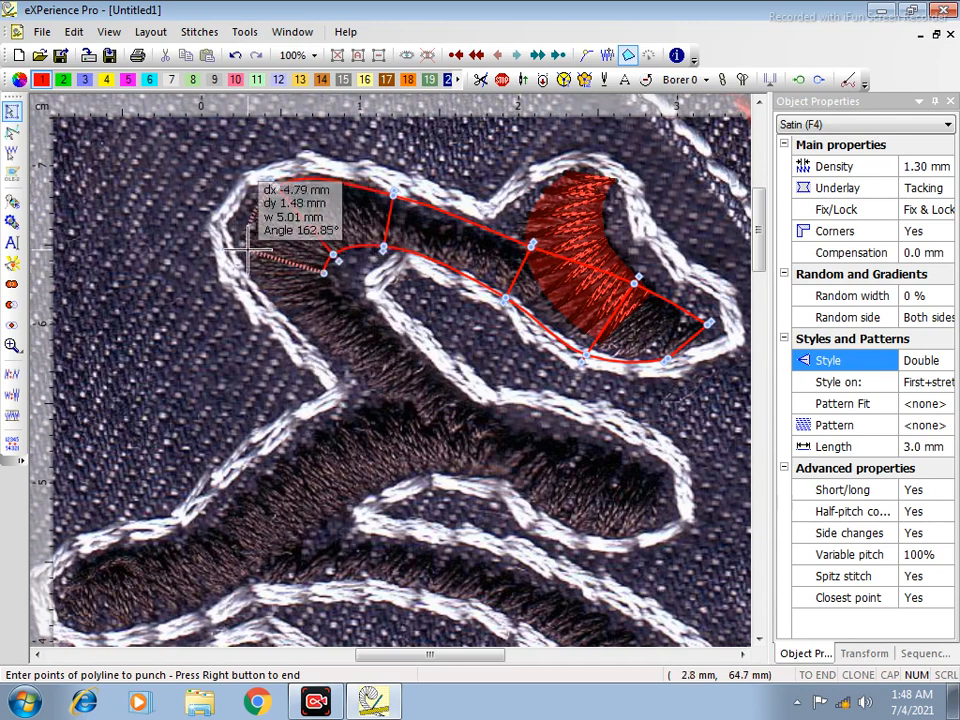
left_click(237, 261)
left_click(367, 317)
left_click(308, 346)
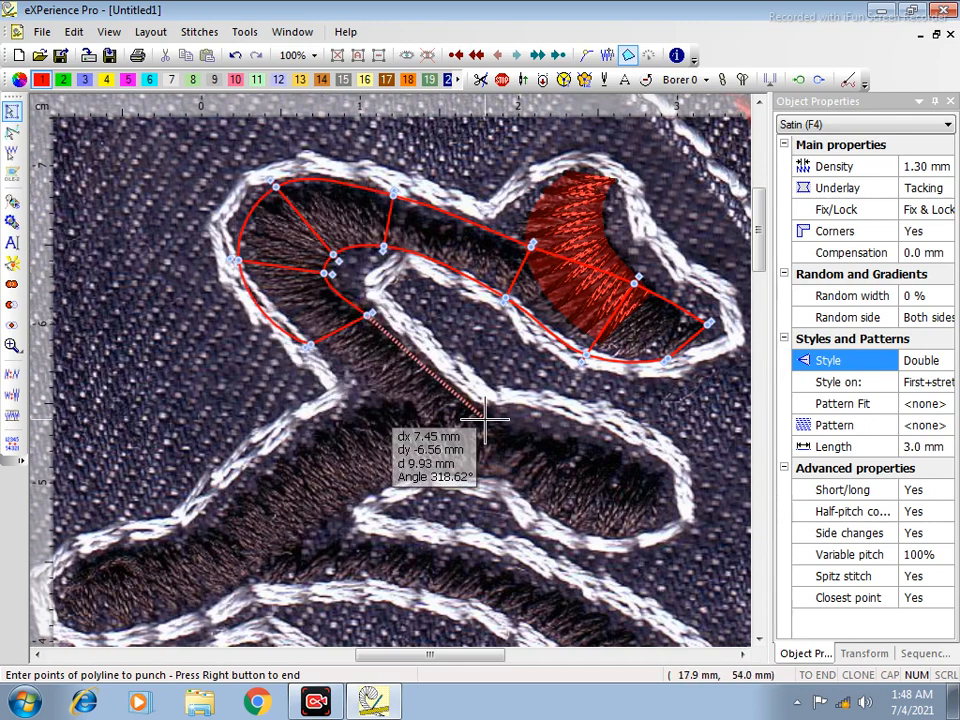
left_click(484, 420)
left_click(421, 430)
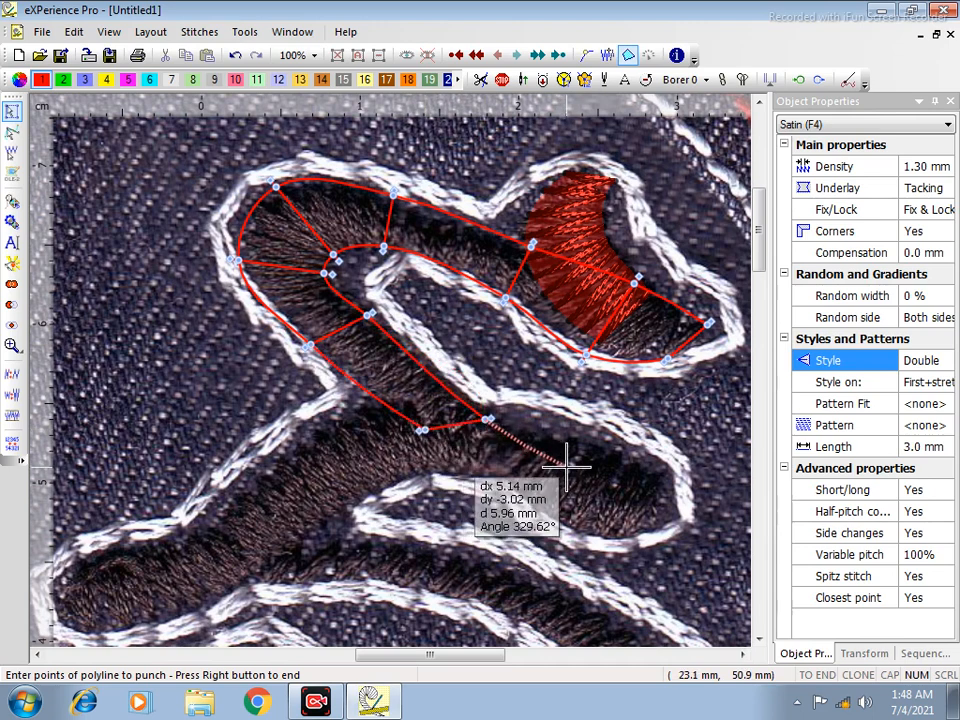
left_click(575, 458)
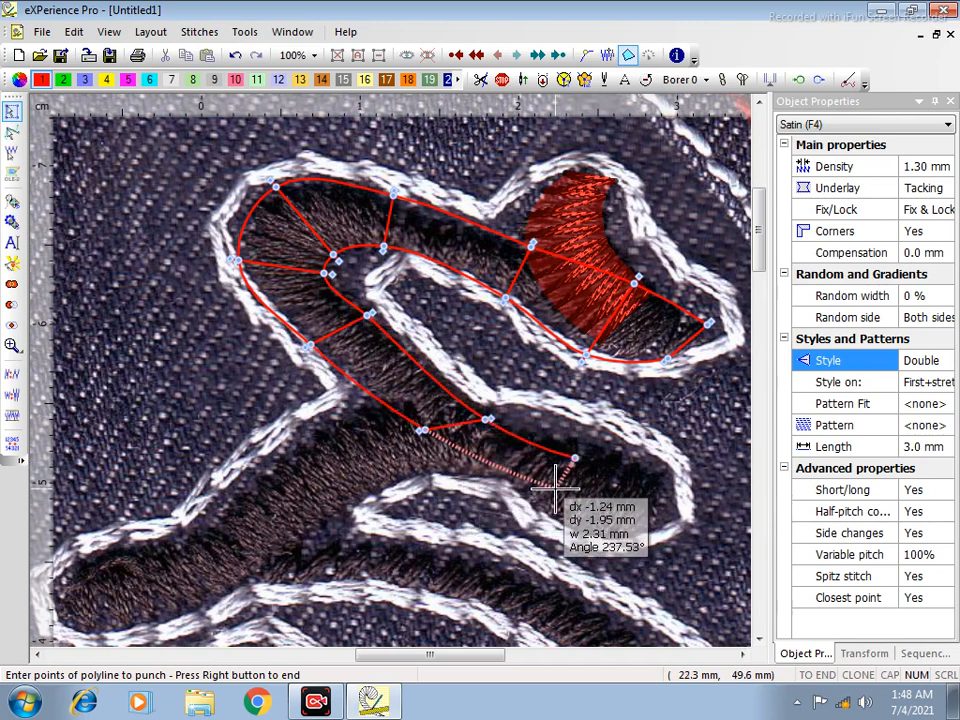
right_click(556, 482)
right_click(556, 480)
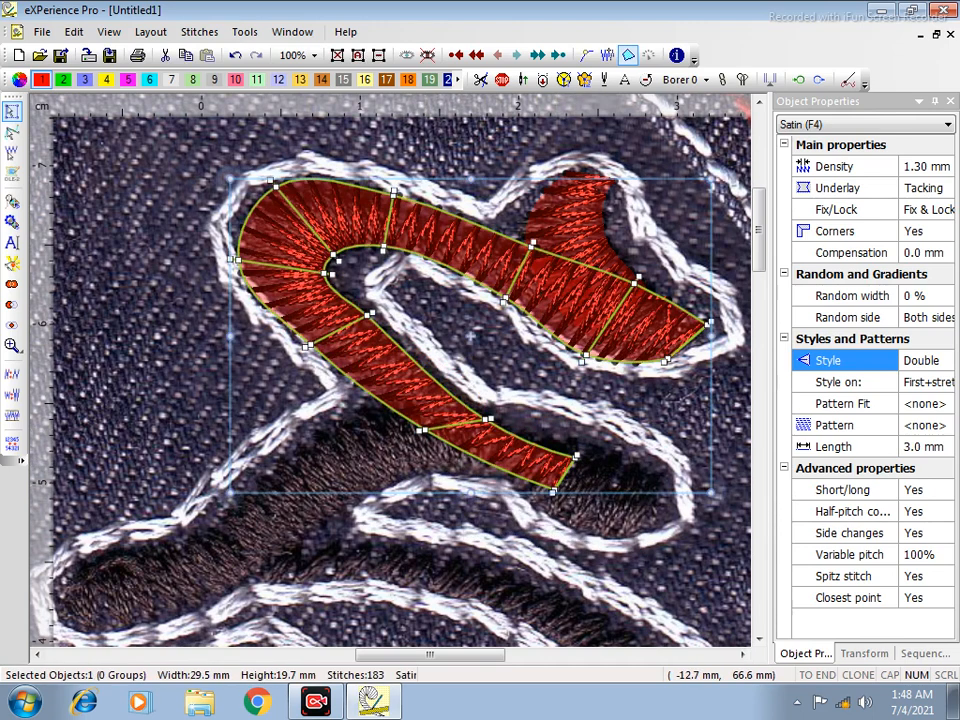
Reshape the second satin by moving its edge nodes around the left bend and along the diagonal's inner edge.
left_click(11, 131)
left_click_drag(239, 260, 243, 240)
left_click_drag(324, 272, 352, 259)
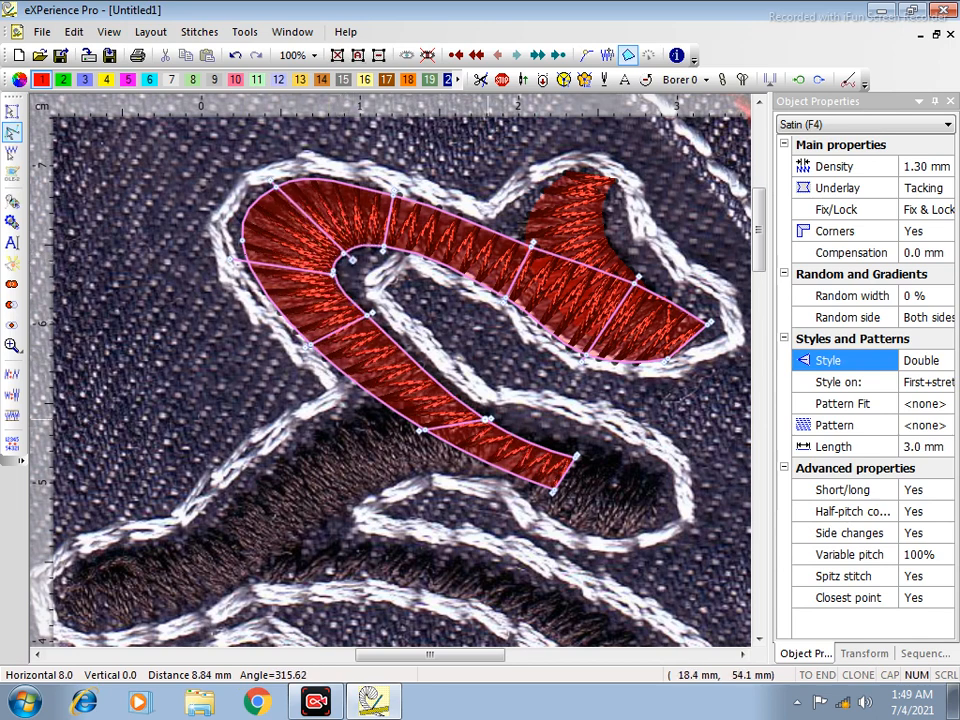
left_click_drag(491, 418, 454, 388)
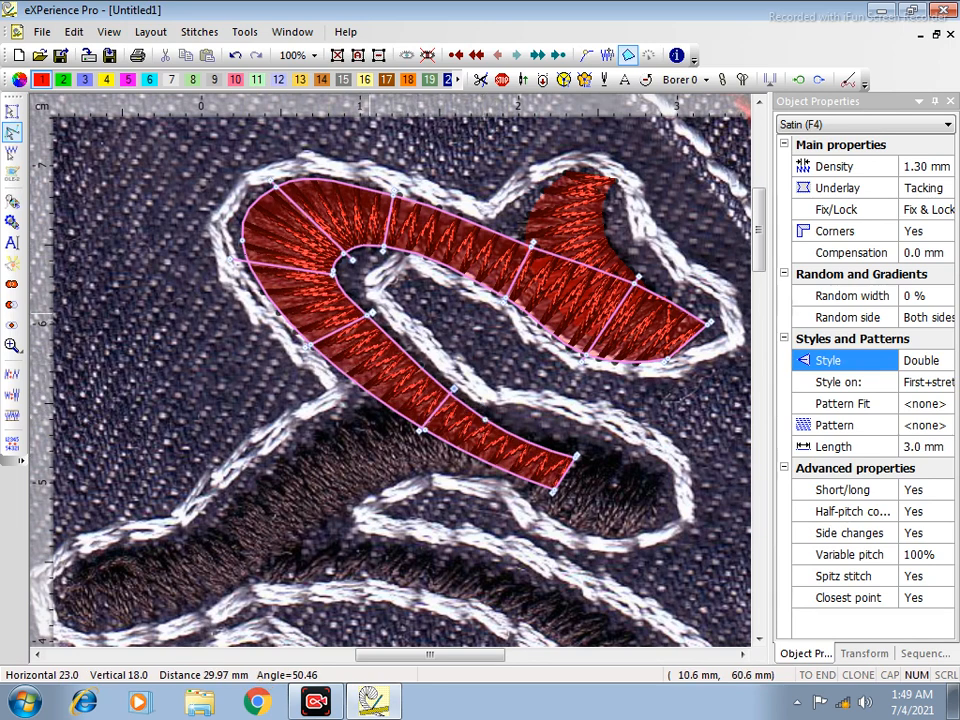
left_click_drag(372, 313, 362, 318)
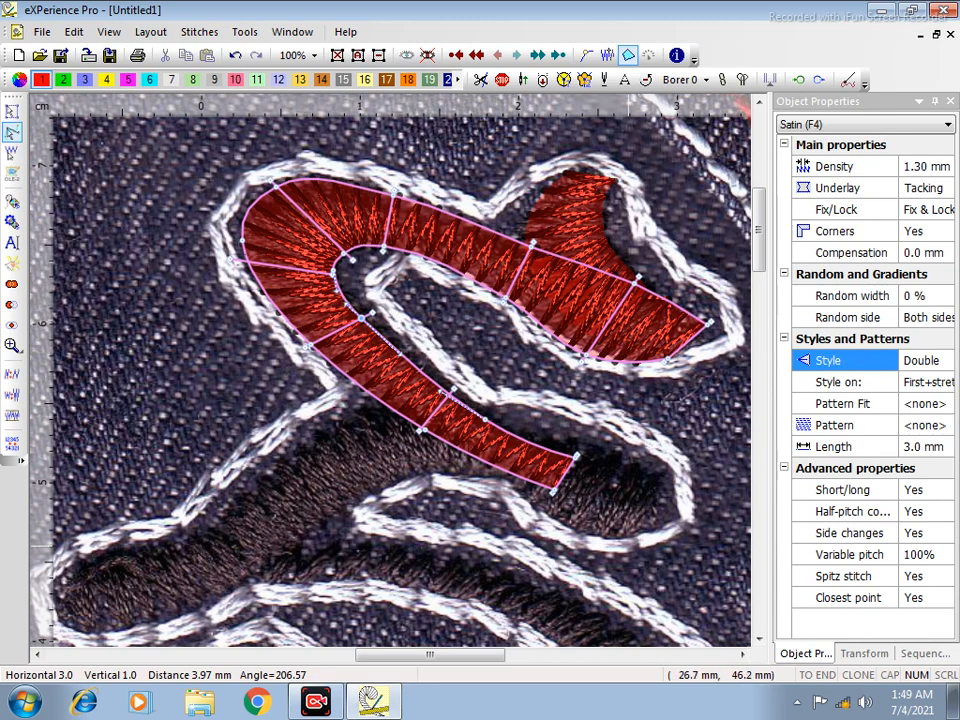
left_click(12, 110)
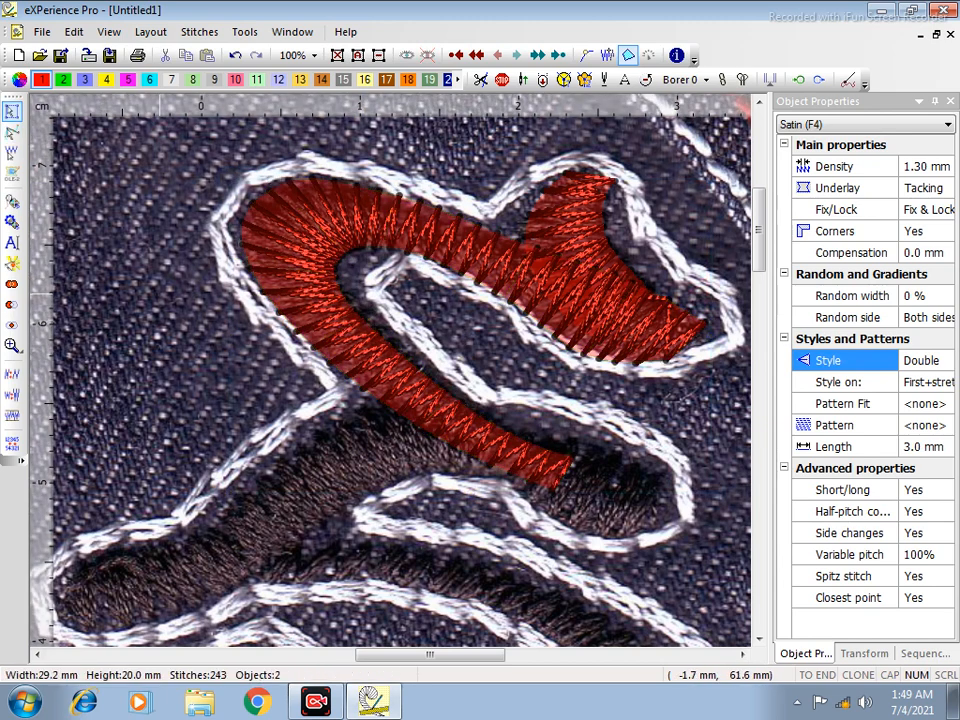
Start a third satin object at the lower stroke's right tip, placing paired edge points across the diagonal junction to the stroke's crest.
key("F4")
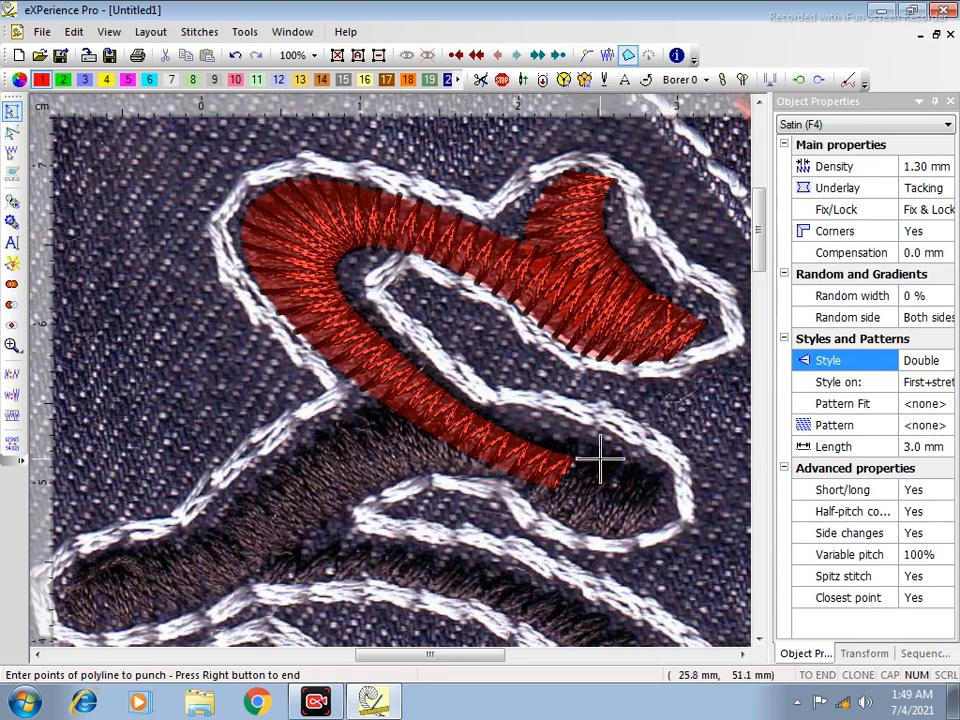
left_click(641, 537)
left_click(671, 491)
left_click(579, 533)
left_click(623, 446)
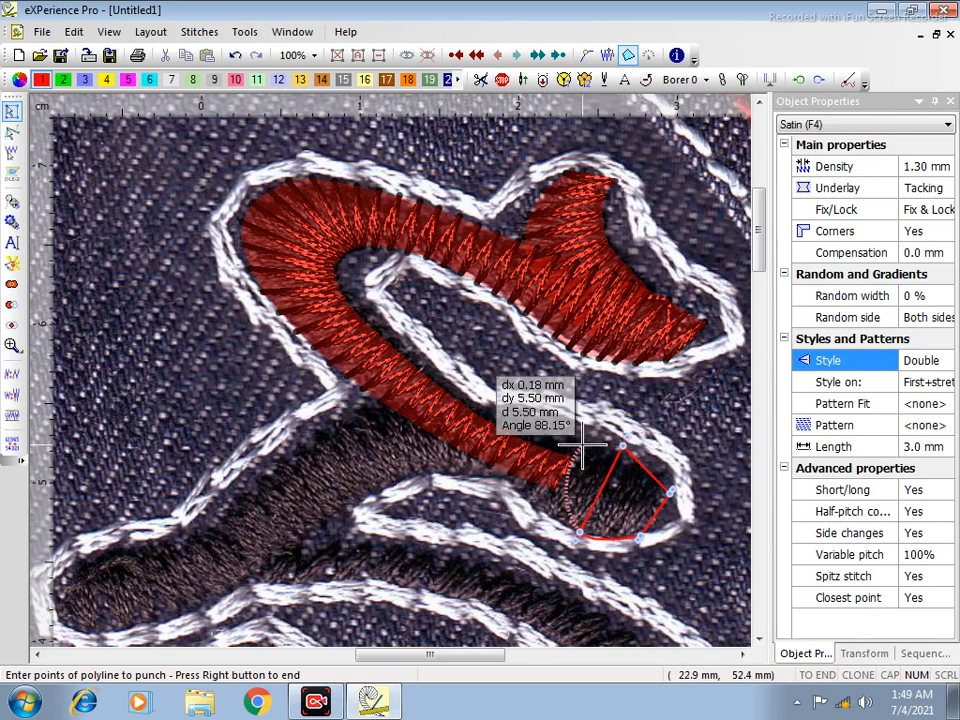
left_click(483, 484)
left_click(507, 414)
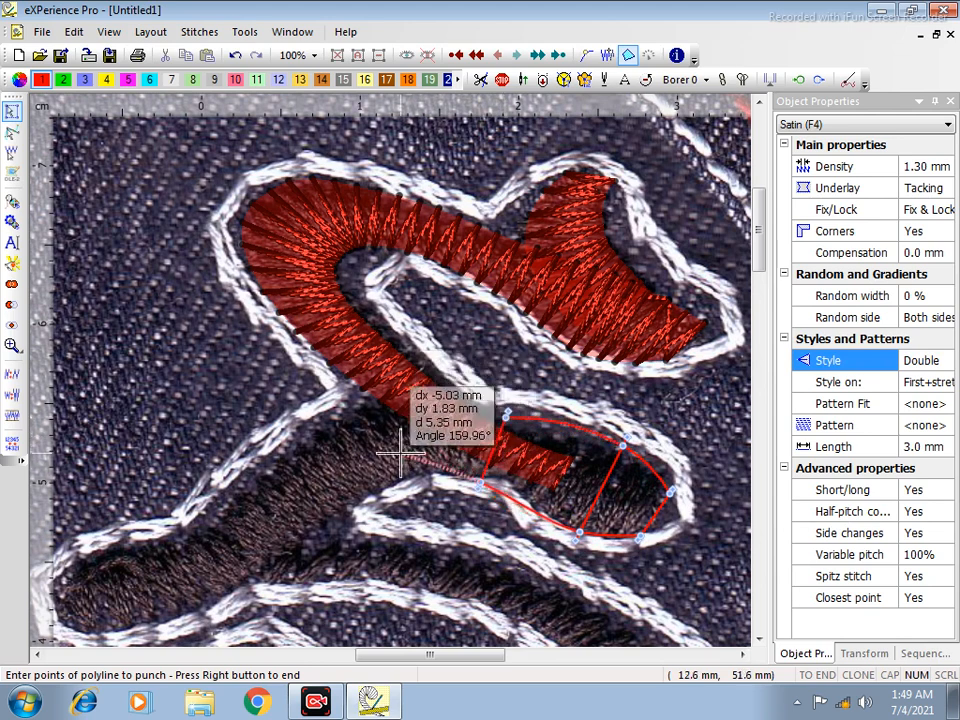
left_click(396, 479)
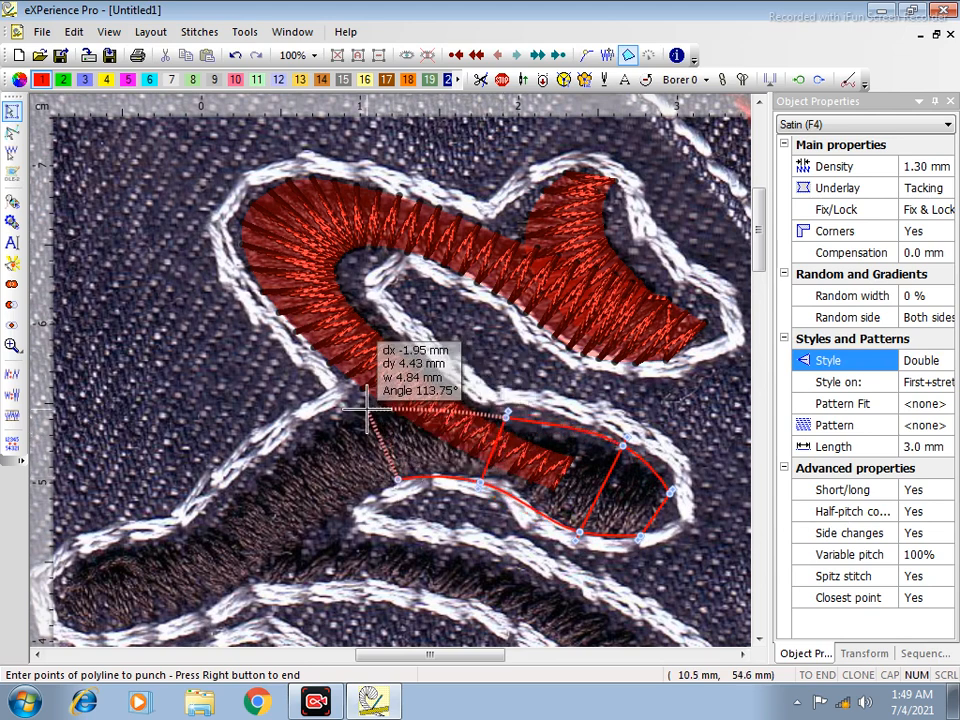
left_click(358, 405)
Continue the third satin down the lower stroke to its far left end and finish the object.
left_click(322, 525)
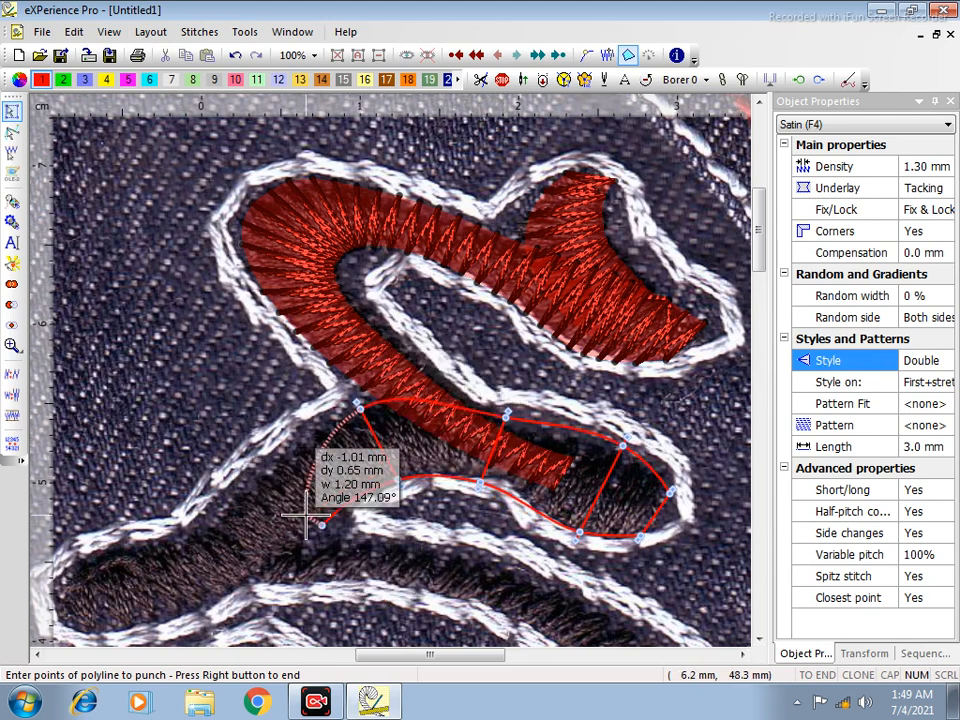
left_click(262, 472)
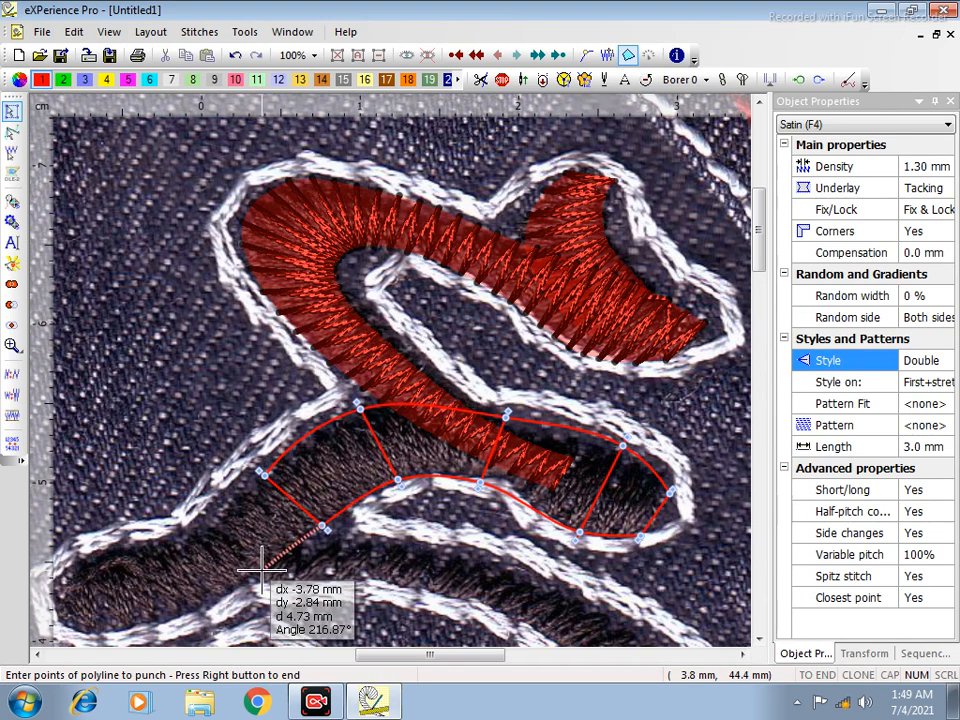
left_click(260, 570)
left_click(209, 524)
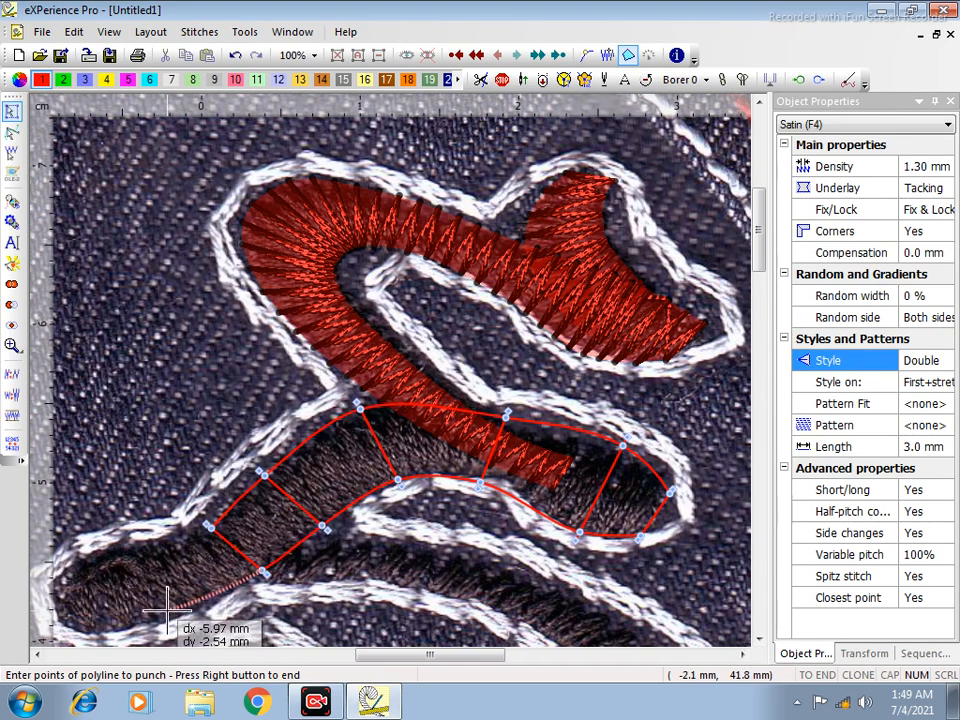
scroll(180, 595, "down", 2)
left_click(170, 570)
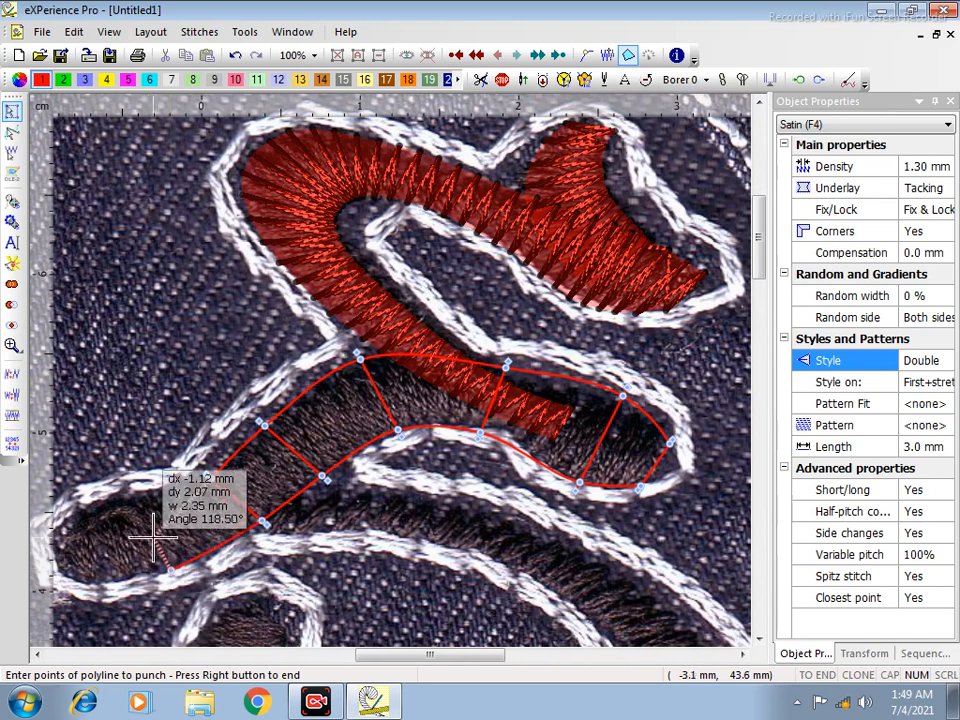
left_click(74, 582)
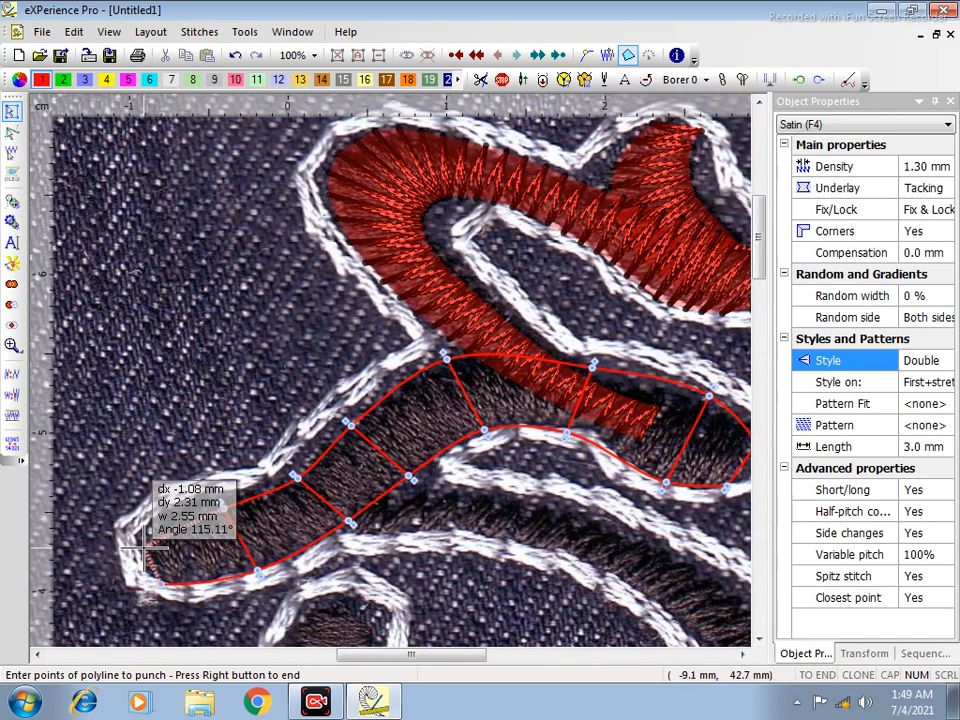
left_click(146, 545)
right_click(146, 545)
right_click(148, 543)
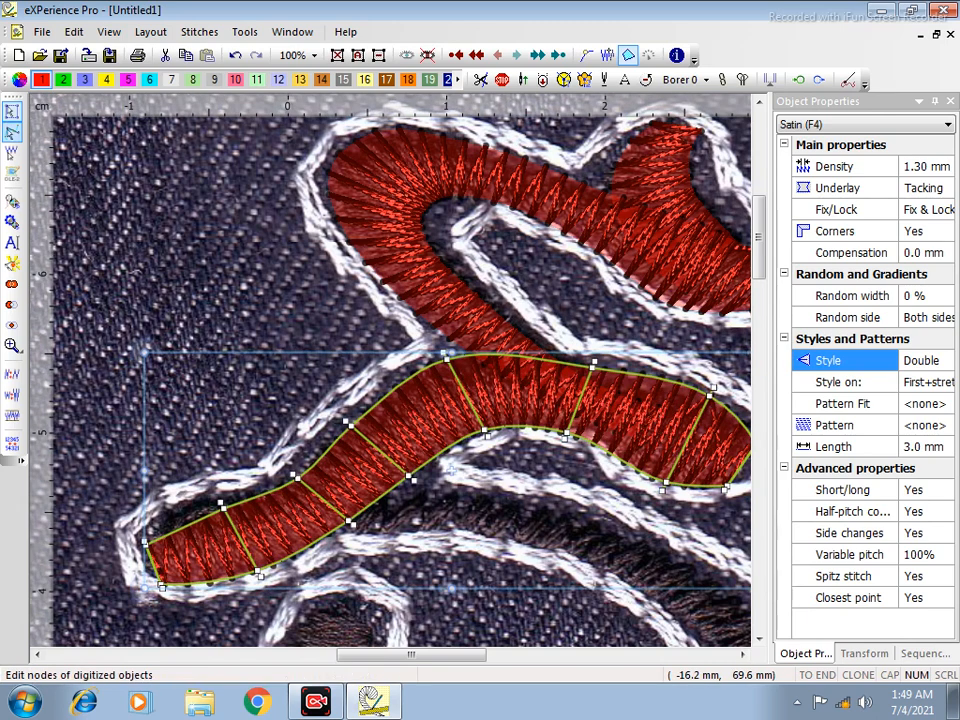
Reshape the third satin by moving its upper edge nodes along the lower-left stroke and adjusting one node above the diagonal junction.
left_click(11, 132)
left_click_drag(346, 421, 360, 404)
left_click_drag(294, 476, 304, 452)
mouse_move(222, 505)
left_mouse_down()
mouse_move(190, 506)
mouse_move(176, 527)
mouse_move(162, 517)
mouse_move(222, 520)
left_mouse_up()
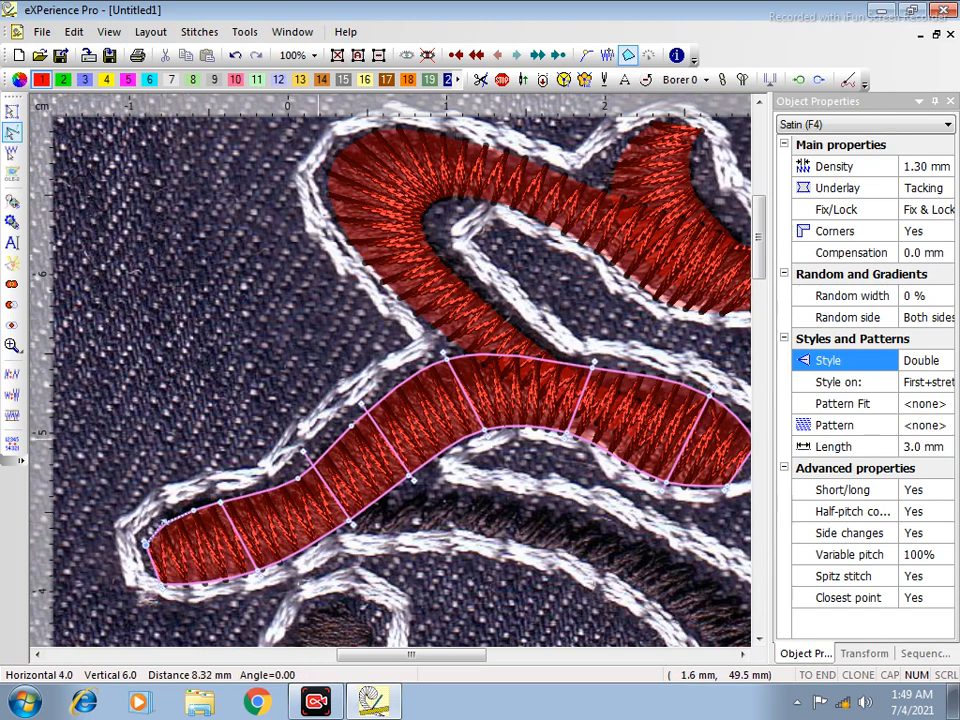
left_click_drag(298, 478, 296, 467)
left_click_drag(352, 425, 353, 417)
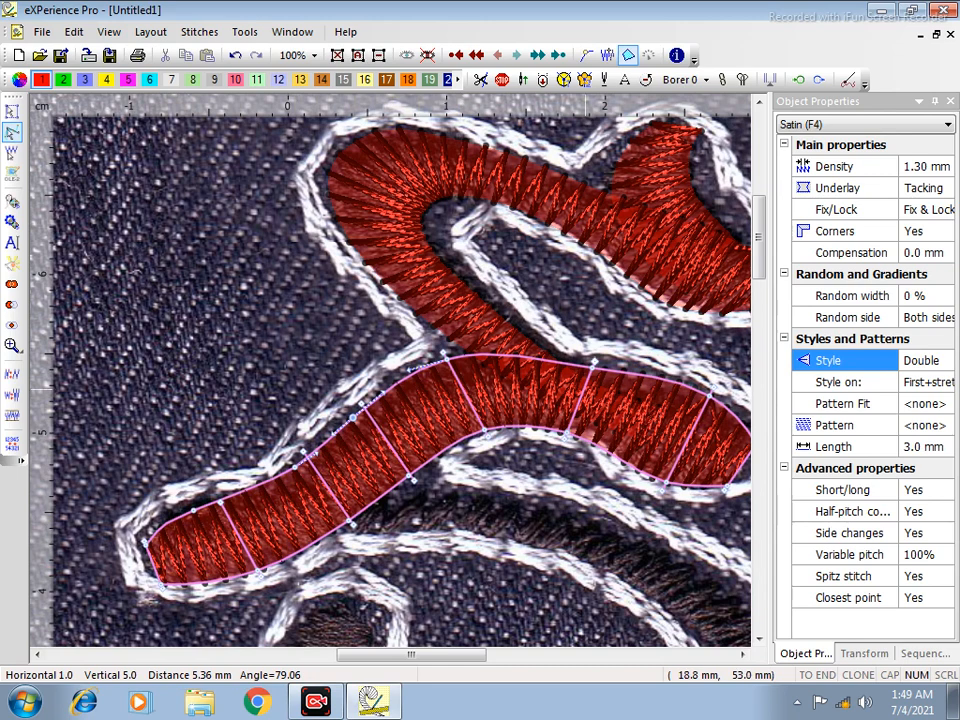
left_click_drag(593, 366, 595, 363)
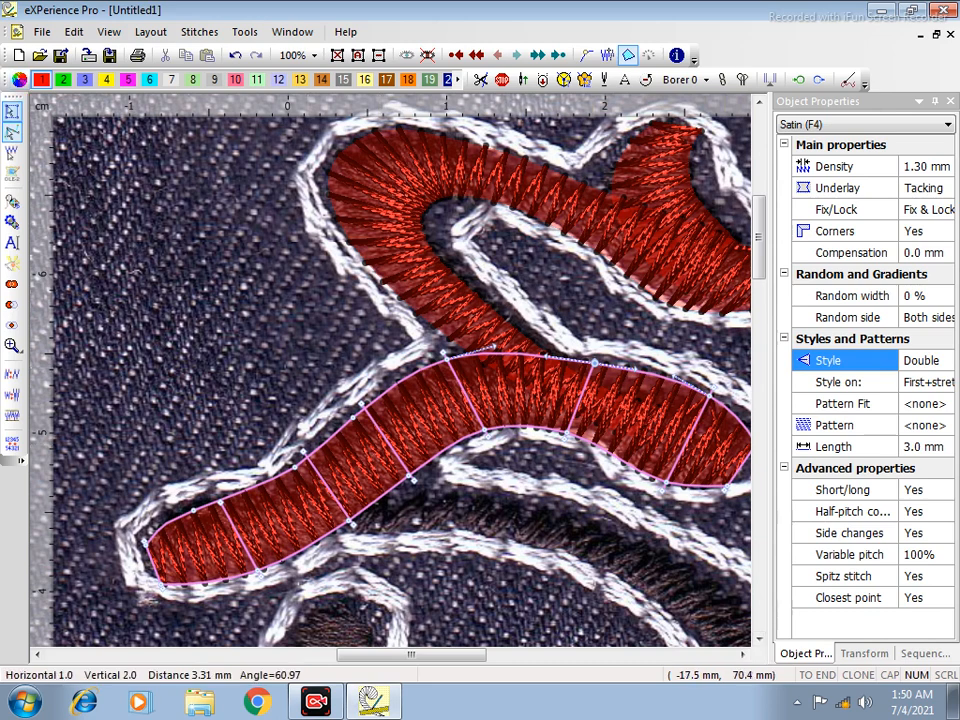
left_click(11, 110)
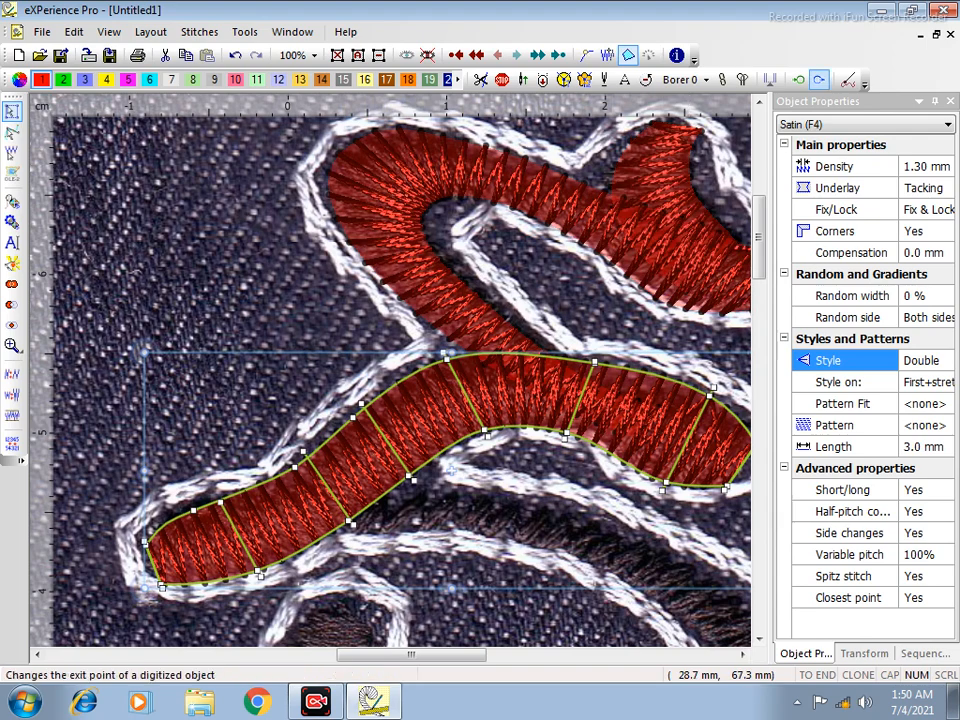
Set the third satin's exit point on its lower edge, where the dark stroke of the big loop branches off.
left_click(818, 79)
left_click(378, 499)
scroll(461, 510, "down", 7)
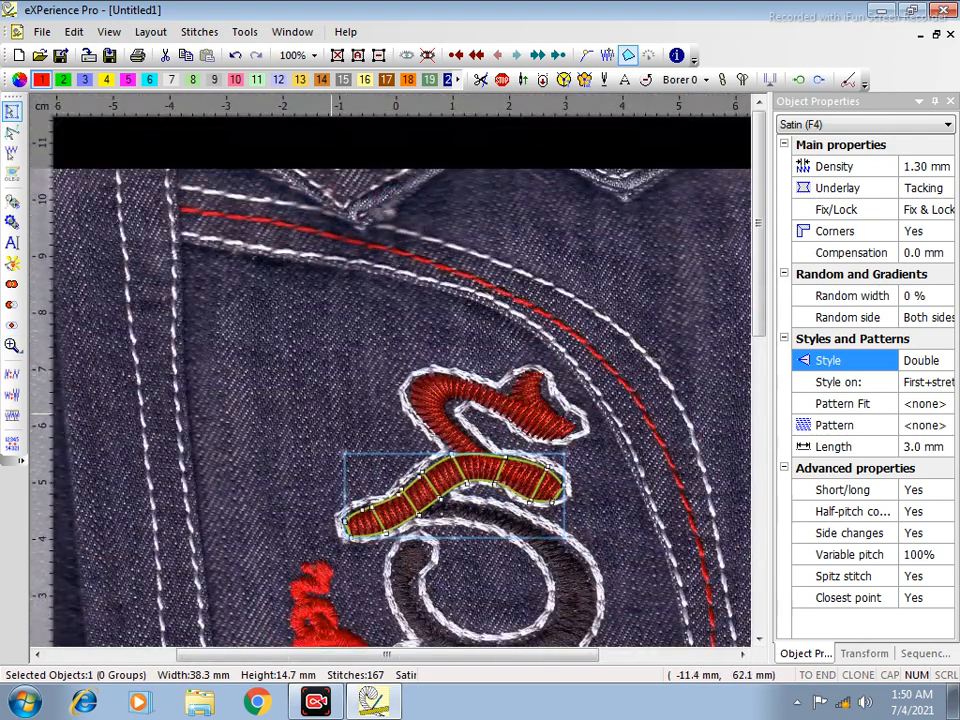
left_click(331, 411)
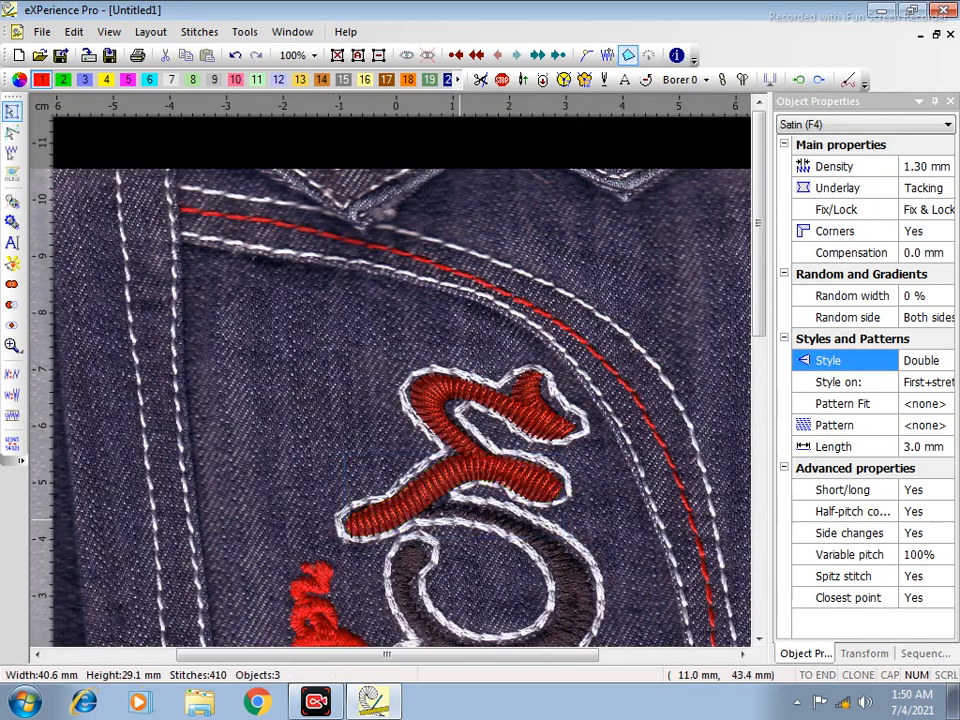
Try setting the third satin's Tacking to center parameter to 1000 (1/10 mm).
scroll(430, 500, "up", 3)
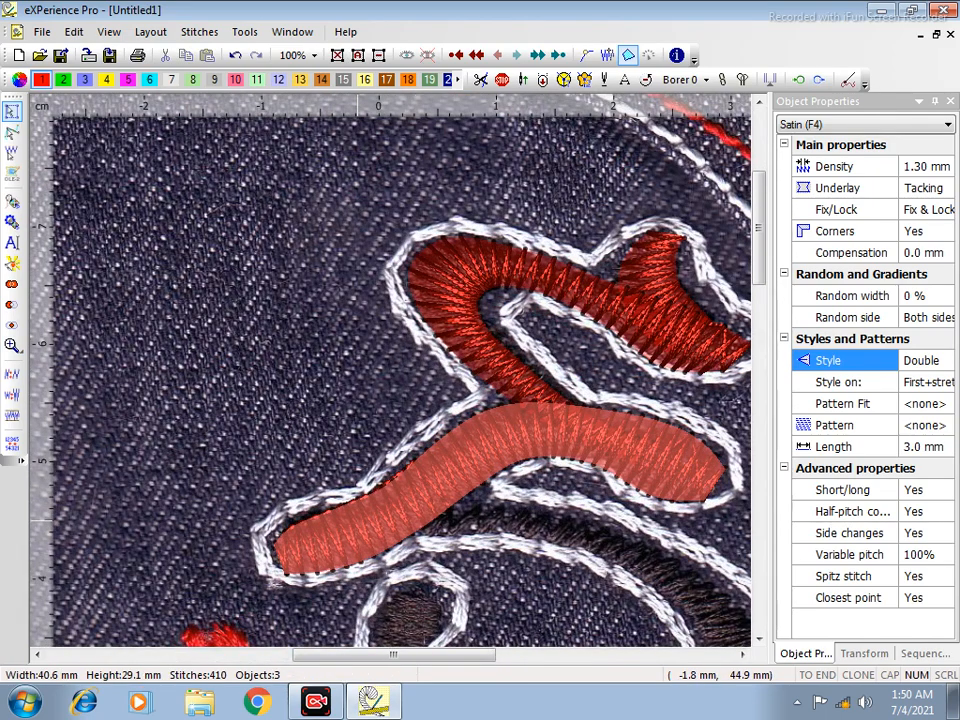
left_click(370, 527)
left_click(195, 449)
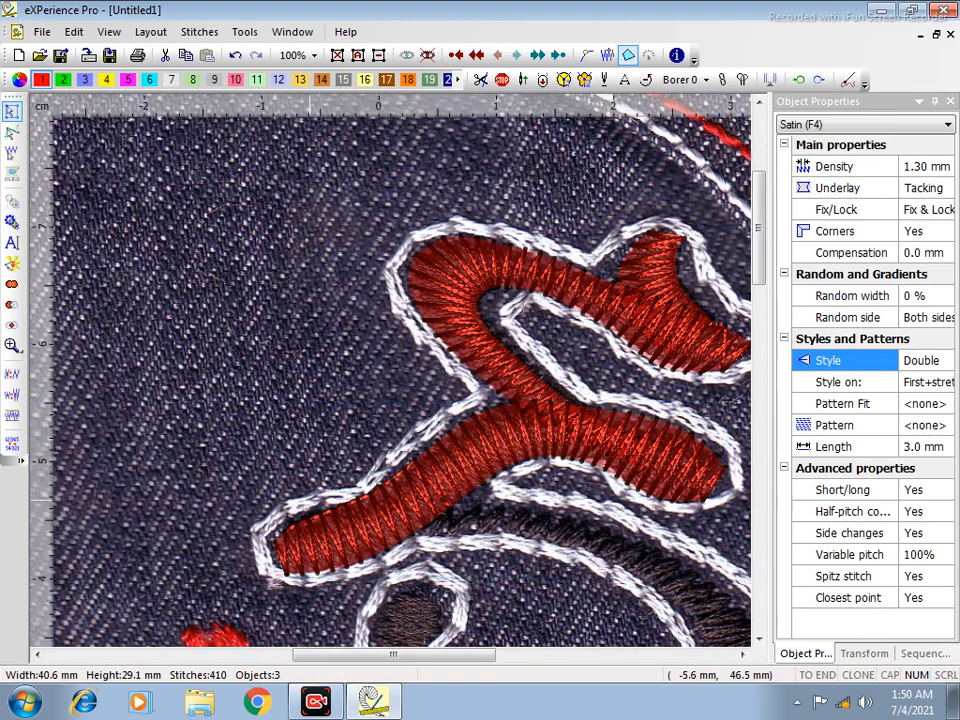
scroll(346, 507, "up", 5)
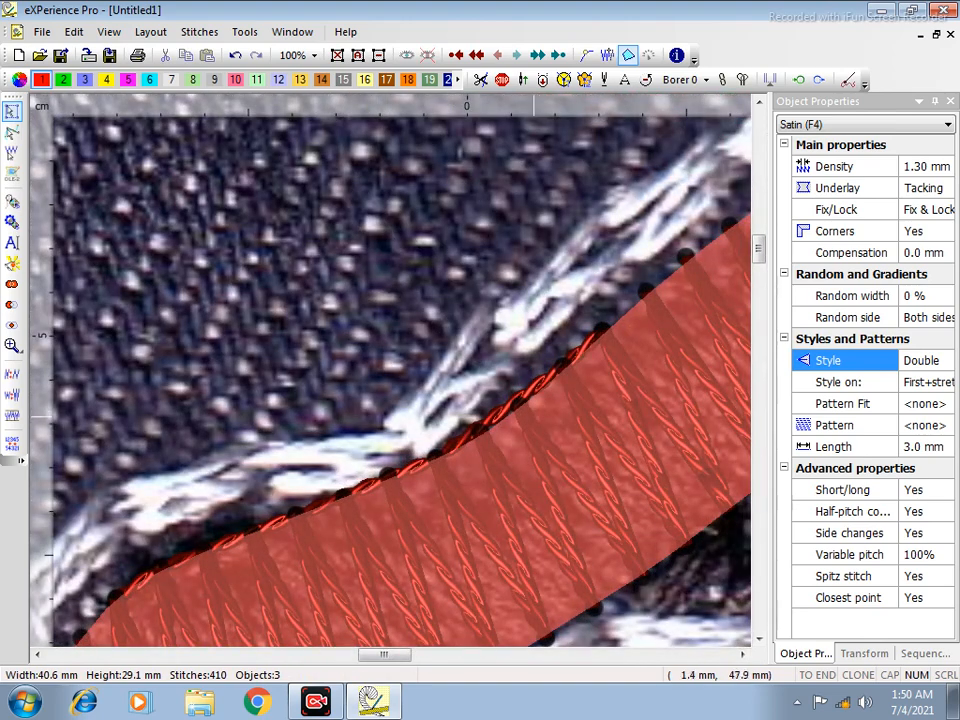
left_click(556, 506)
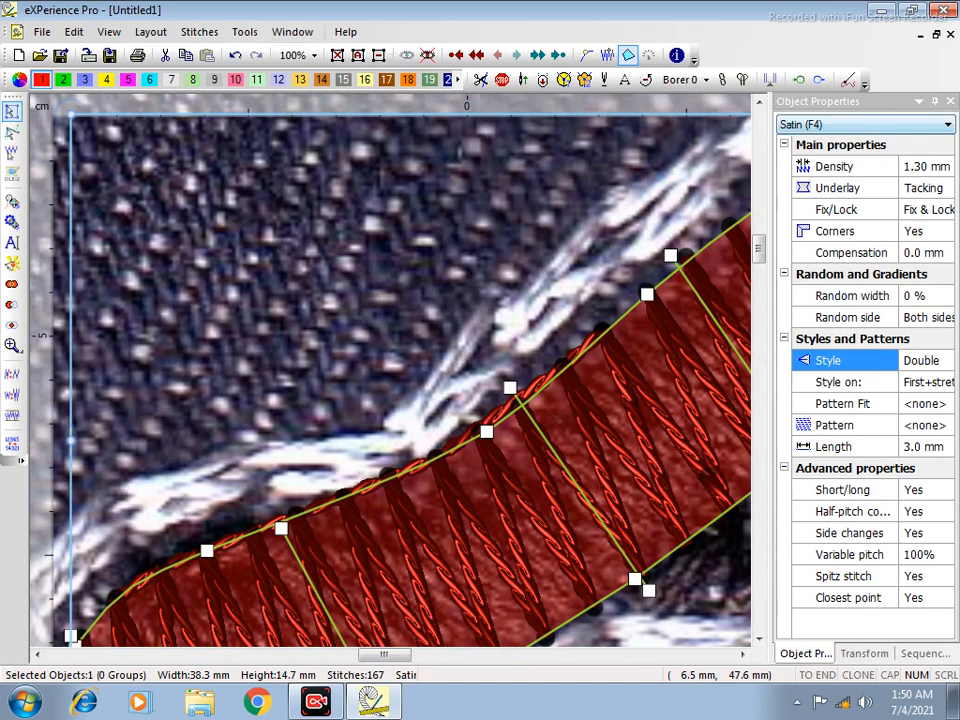
right_click(840, 244)
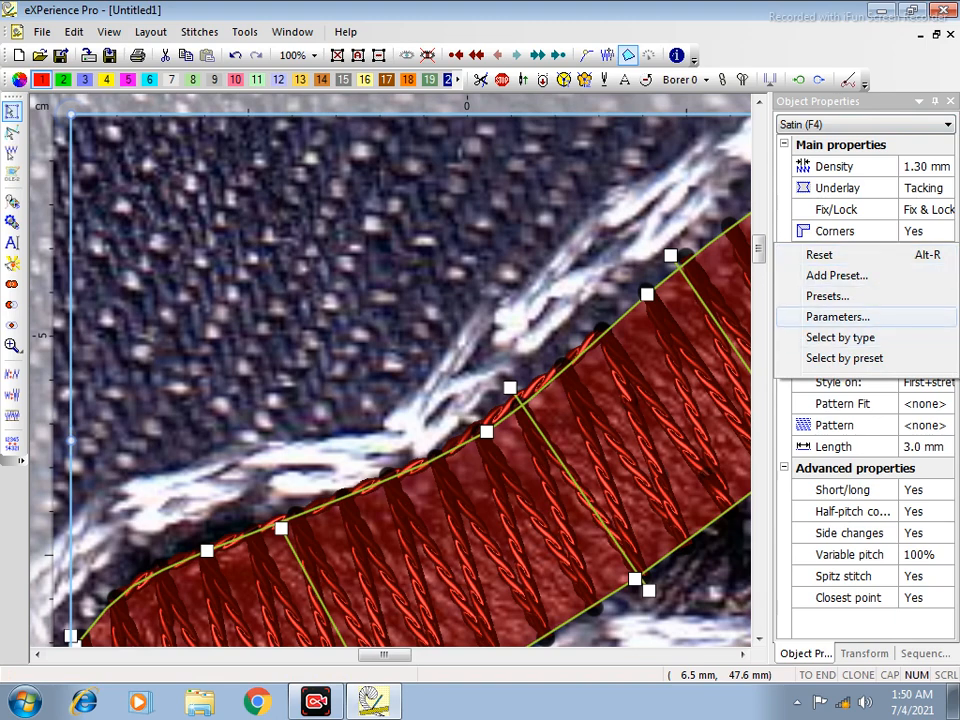
left_click(838, 316)
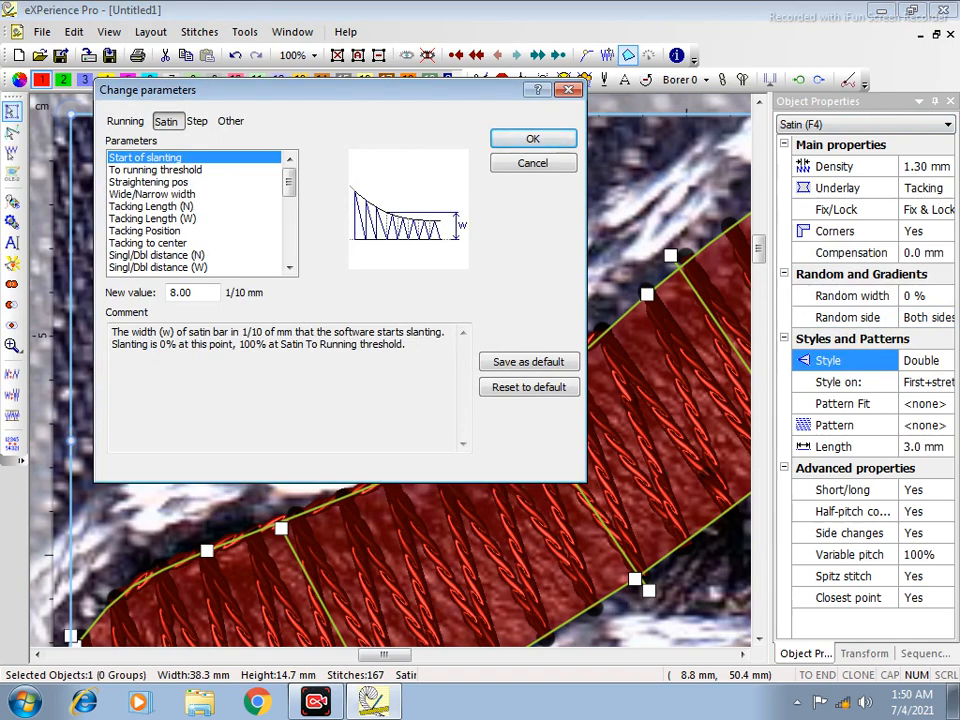
left_click(148, 243)
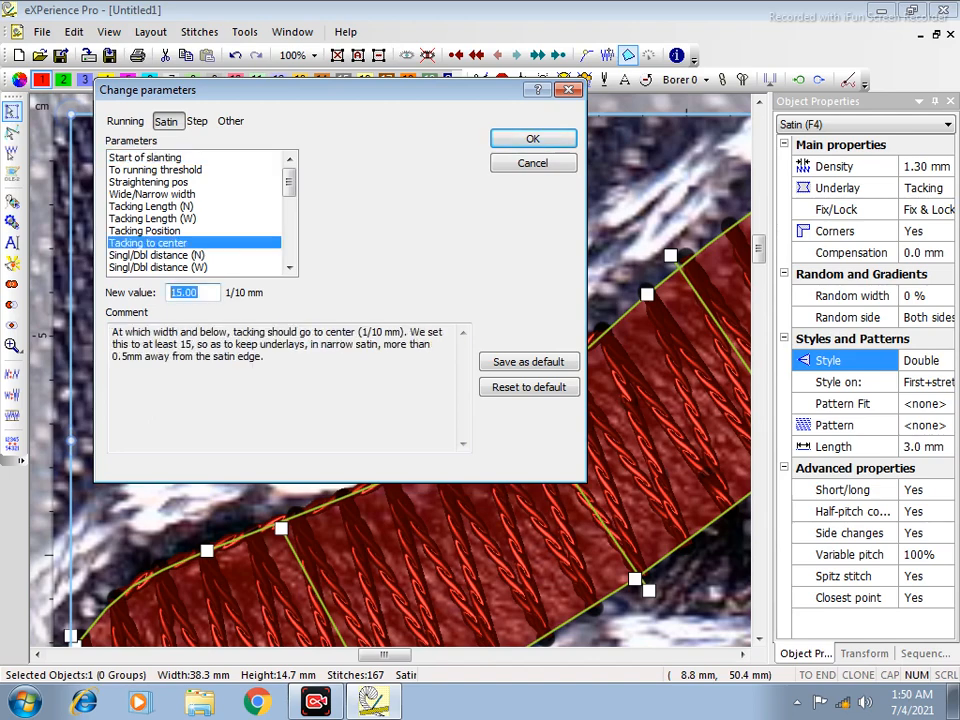
type("10")
left_click_drag(340, 90, 341, 39)
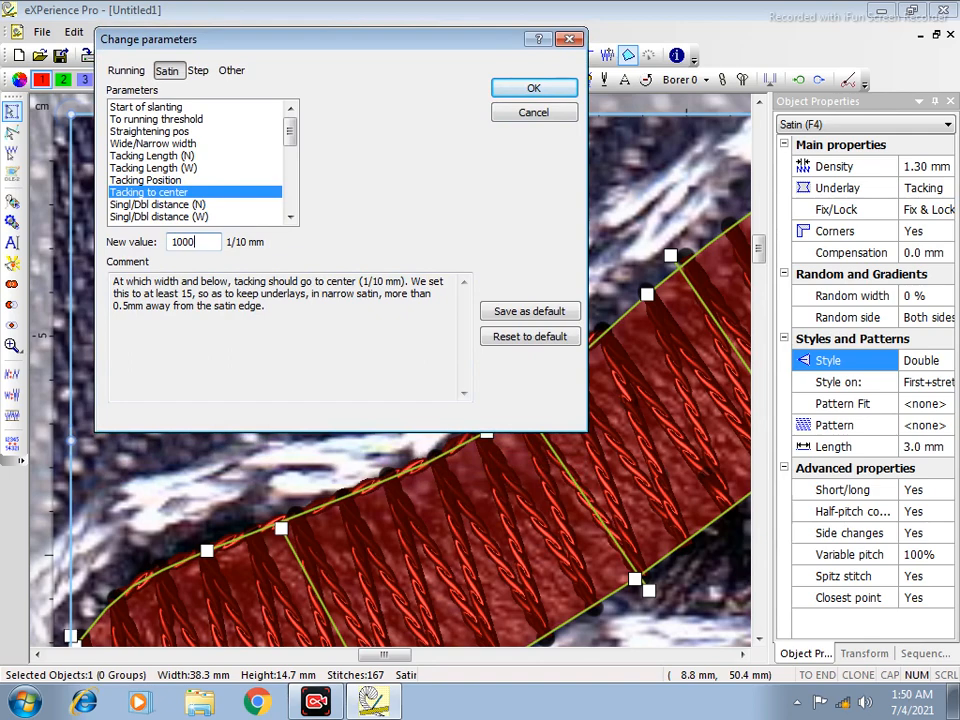
left_click(528, 87)
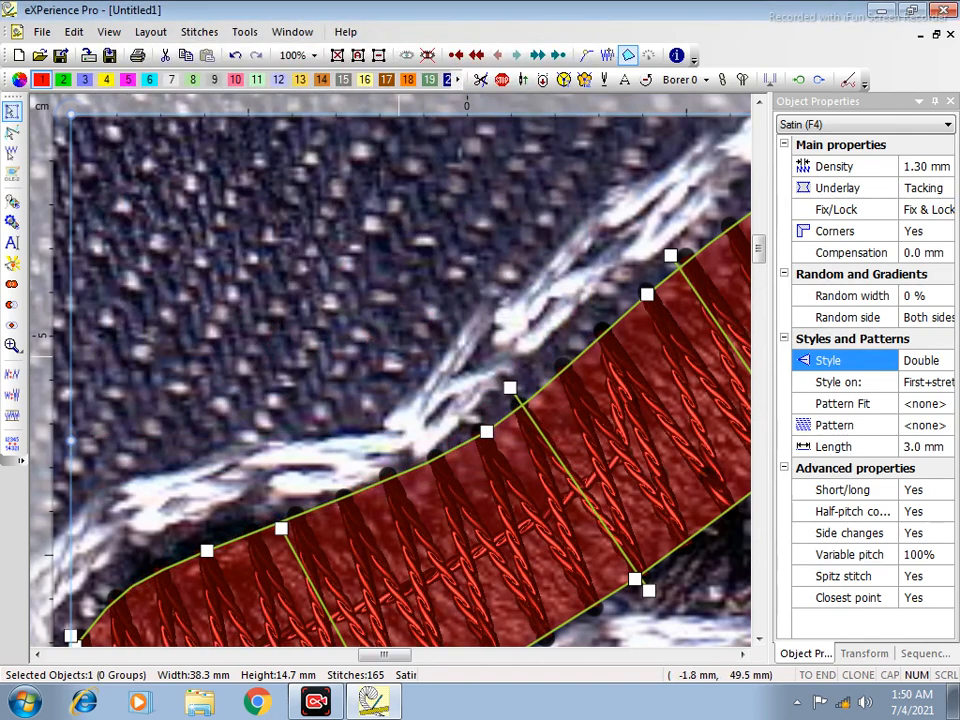
Undo the third satin's last parameter edit.
left_click(385, 350)
scroll(405, 312, "down", 5)
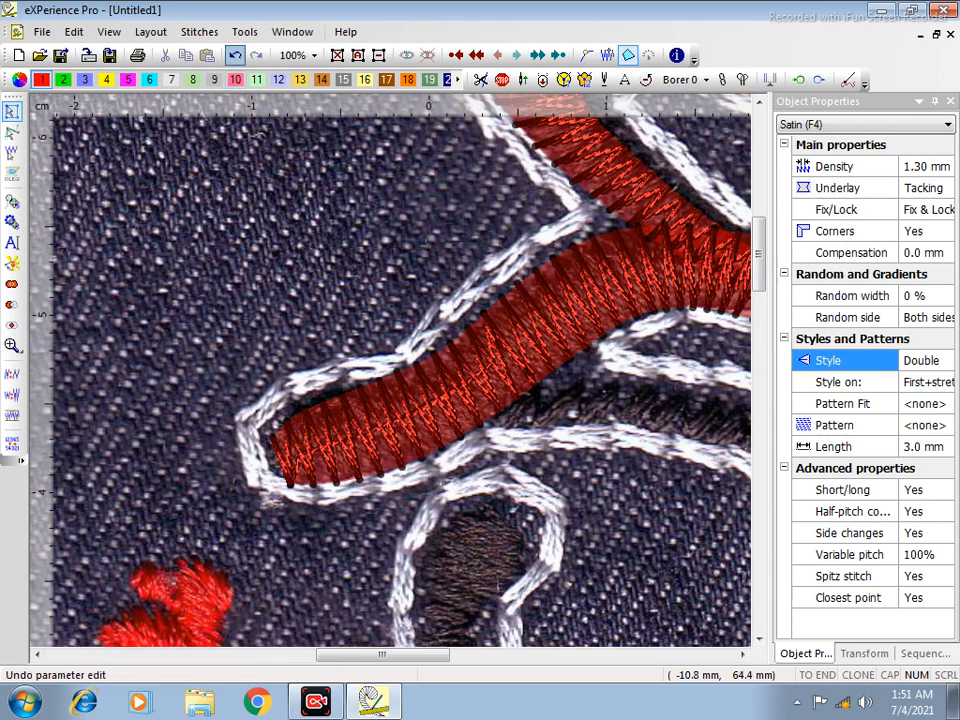
left_click(237, 57)
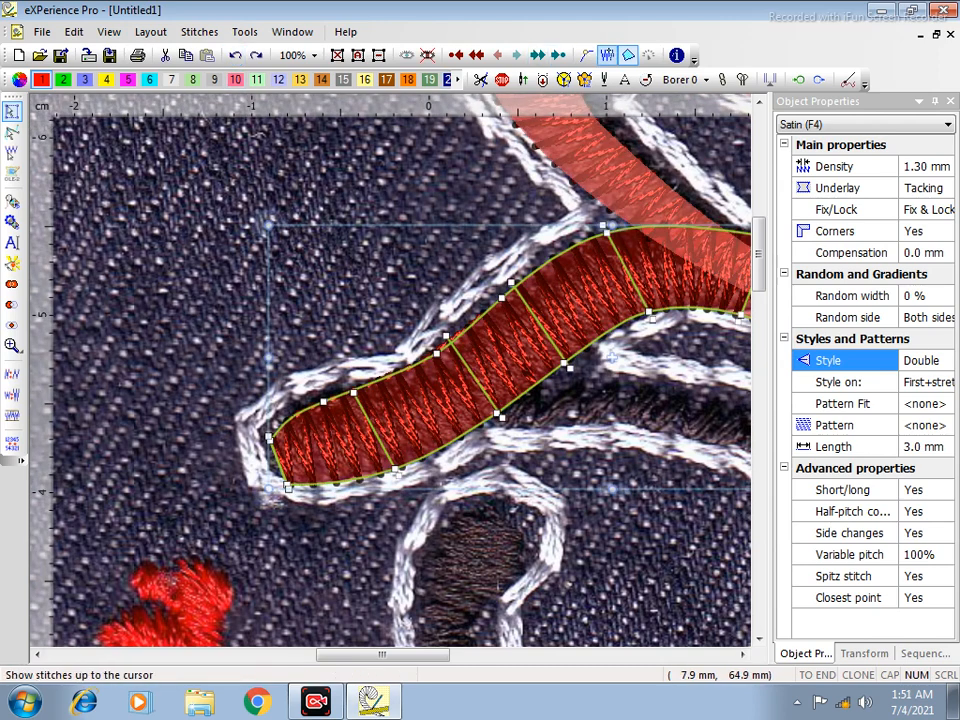
Step through the third satin's stitches one by one to examine the stitching order and the underlay path toward its lower-left end.
left_click(607, 55)
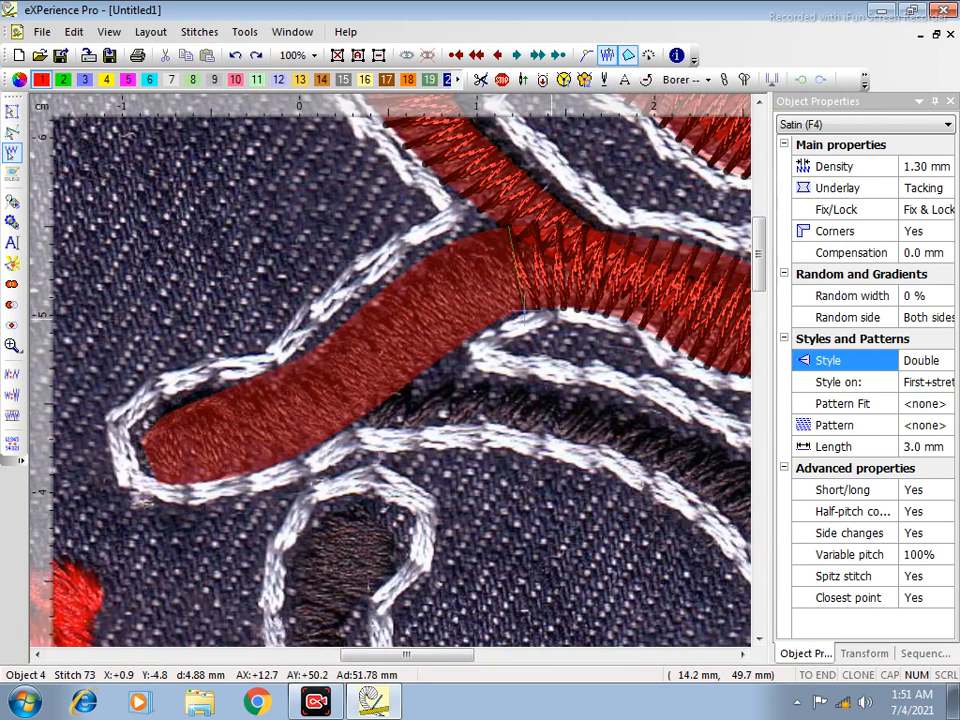
key("Right")
key("Right")
key("Right")
key("Right")
key("Right")
key("Right")
key("Right")
key("Right")
key("Right")
key("Right")
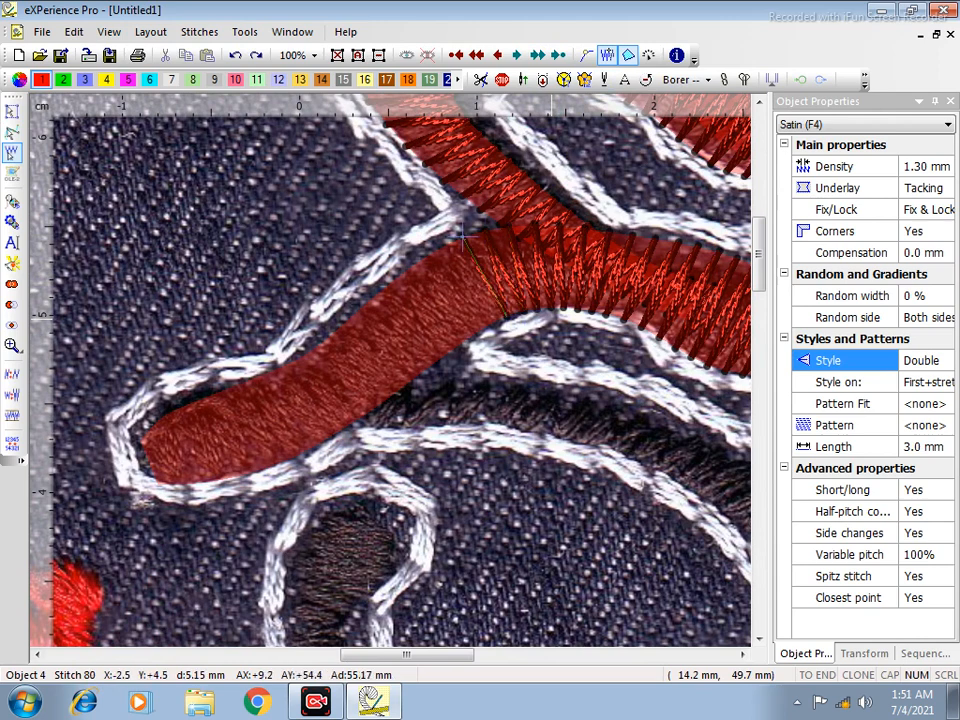
key("Right")
key("Right")
key("Right")
key("Right")
key("Right")
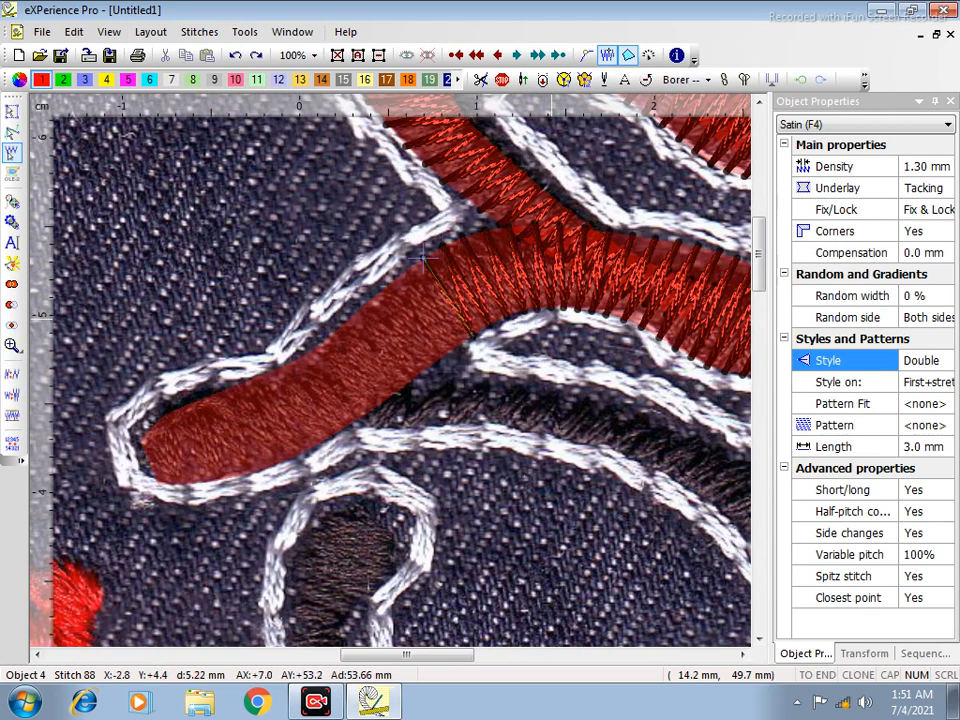
key("Right")
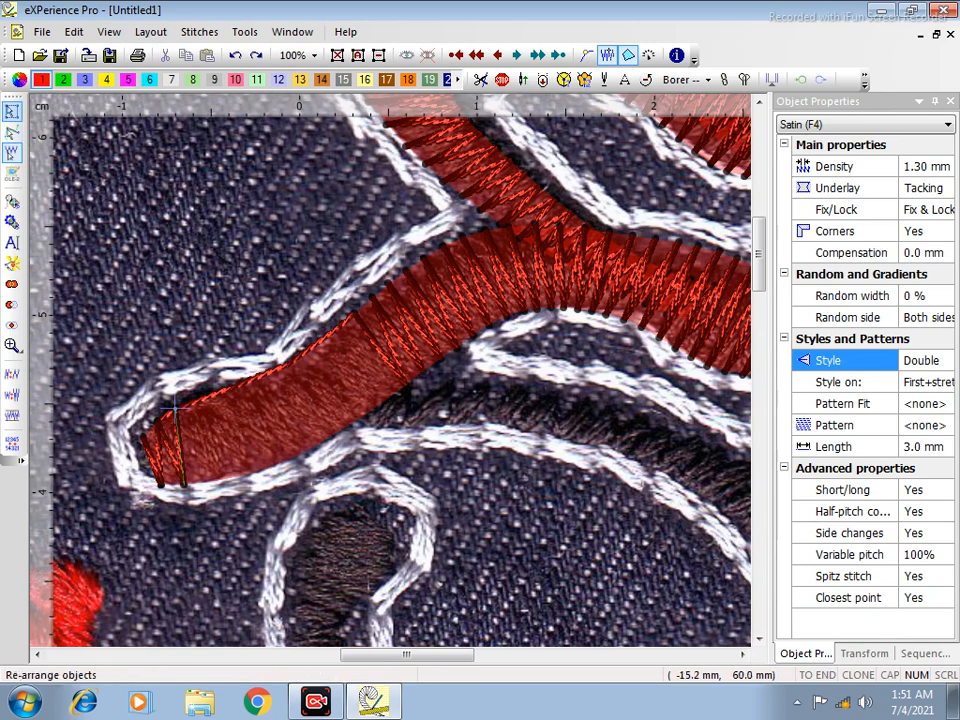
Set the Tacking to center parameter of the third satin to 1000 (1/10 mm).
left_click(12, 111)
right_click(850, 334)
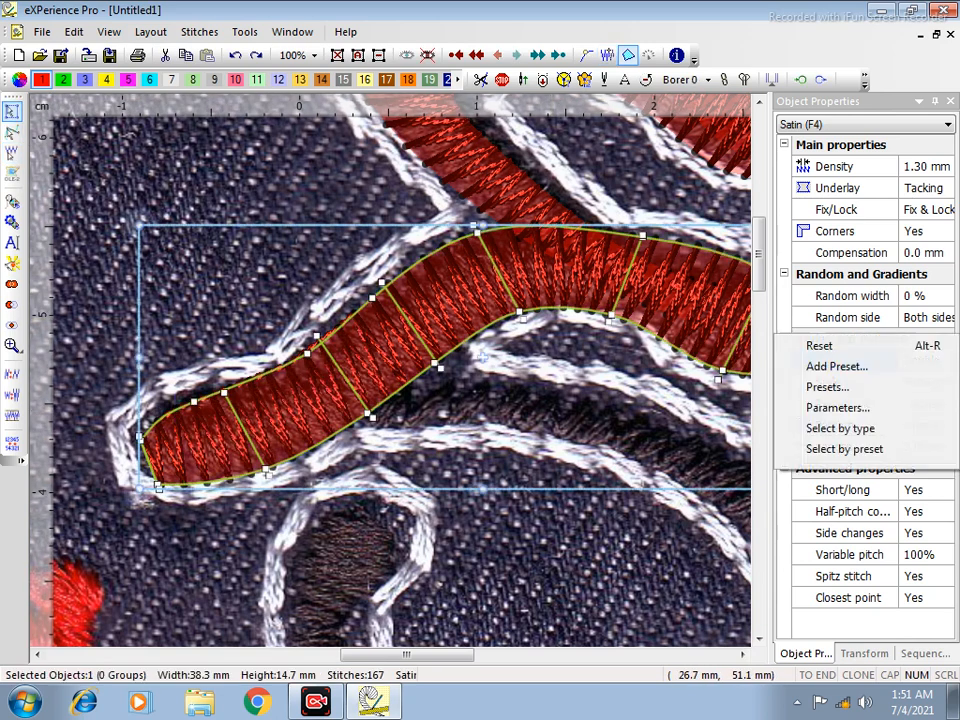
left_click(856, 408)
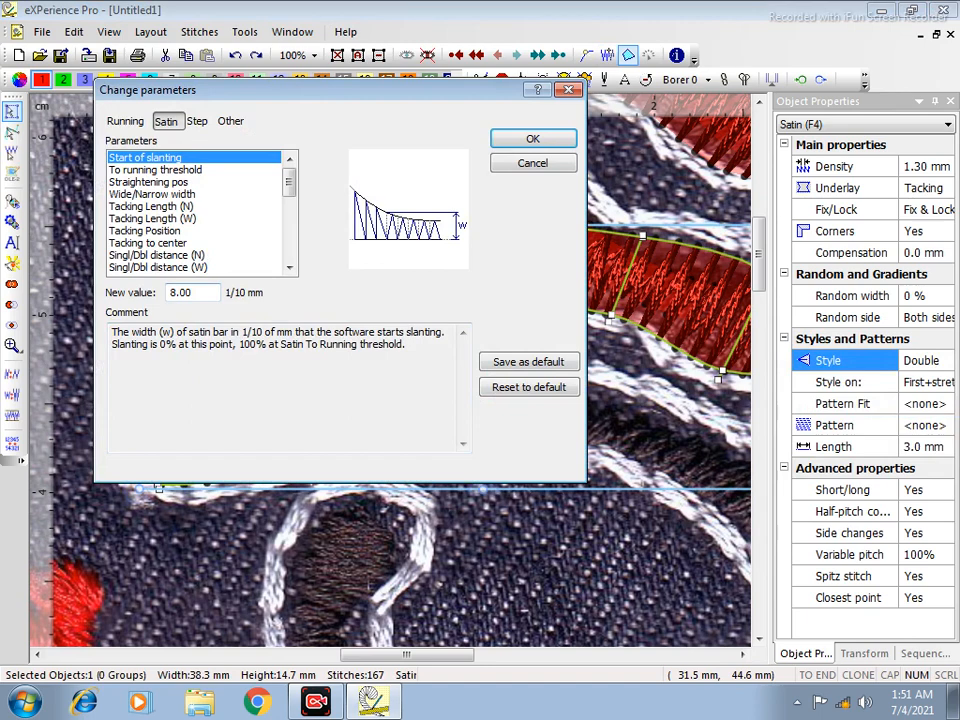
left_click(148, 243)
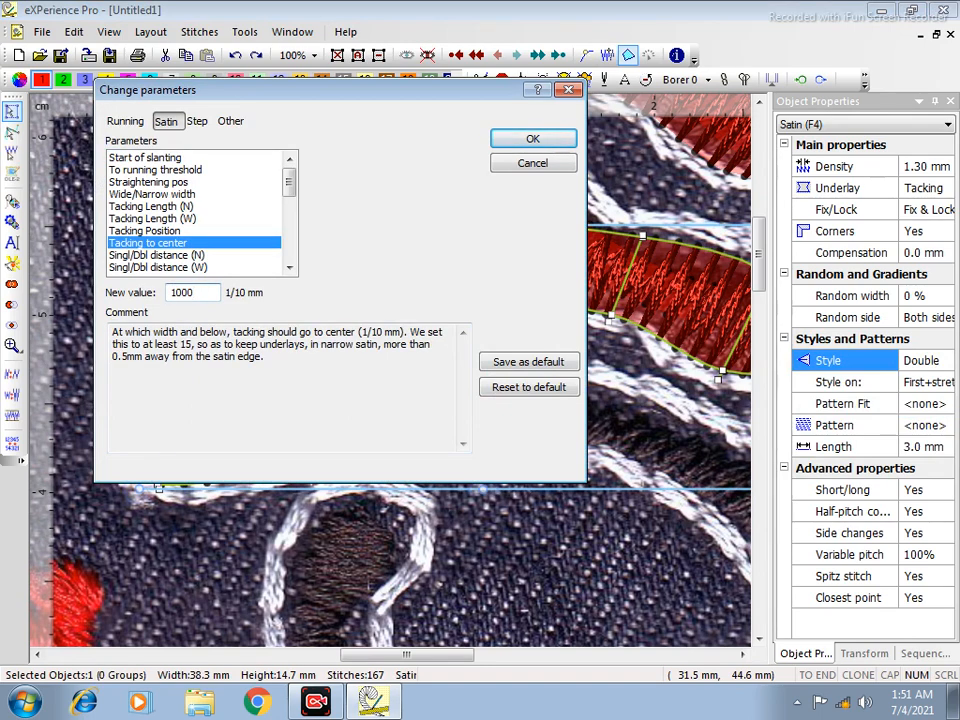
left_click(534, 135)
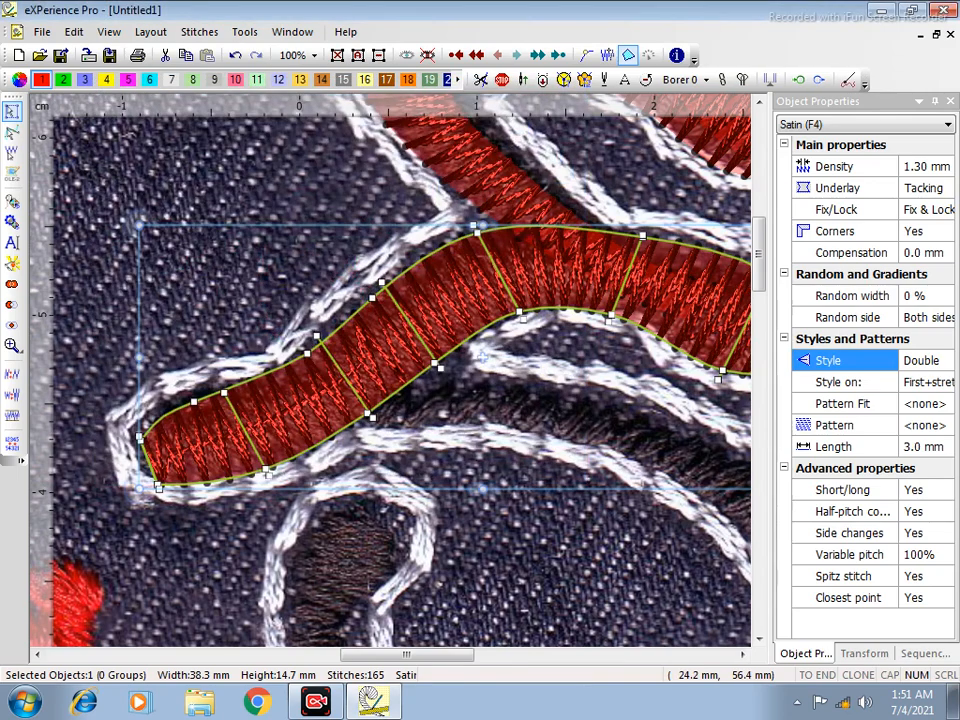
left_click(228, 299)
Start a fourth satin object at the third satin's lower edge, placing paired edge points along the upper arc of the dark loop.
scroll(244, 322, "down", 2)
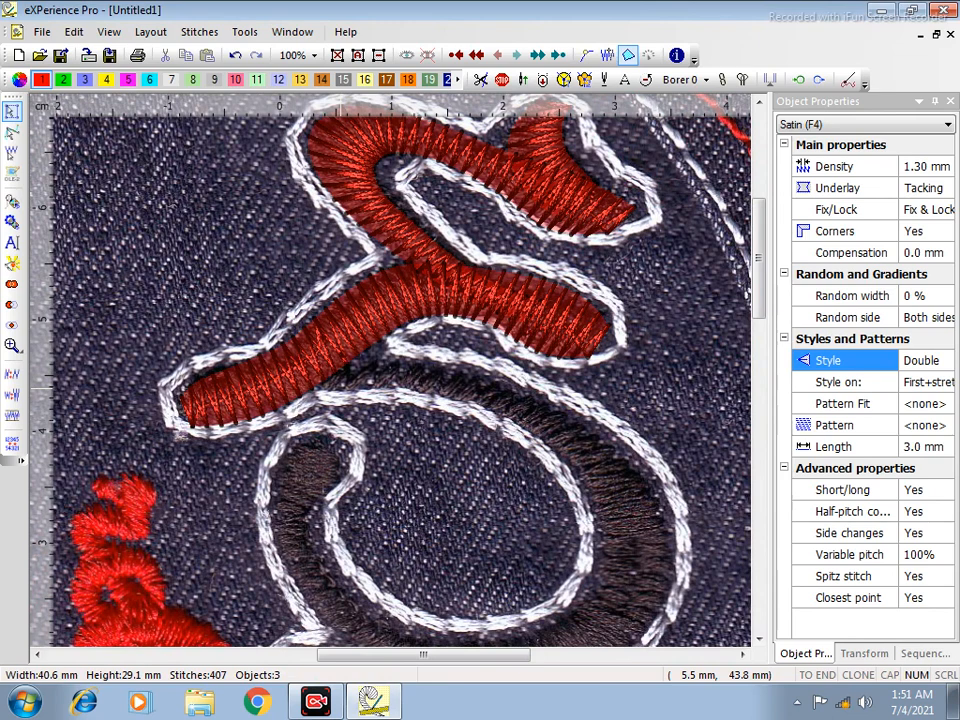
key("F4")
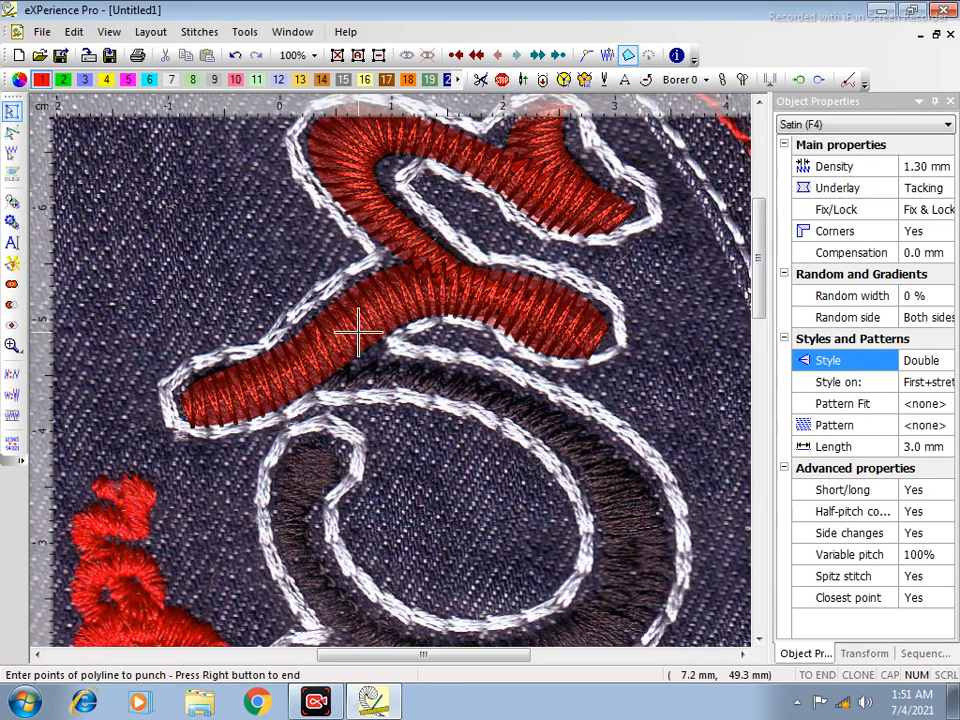
left_click(322, 383)
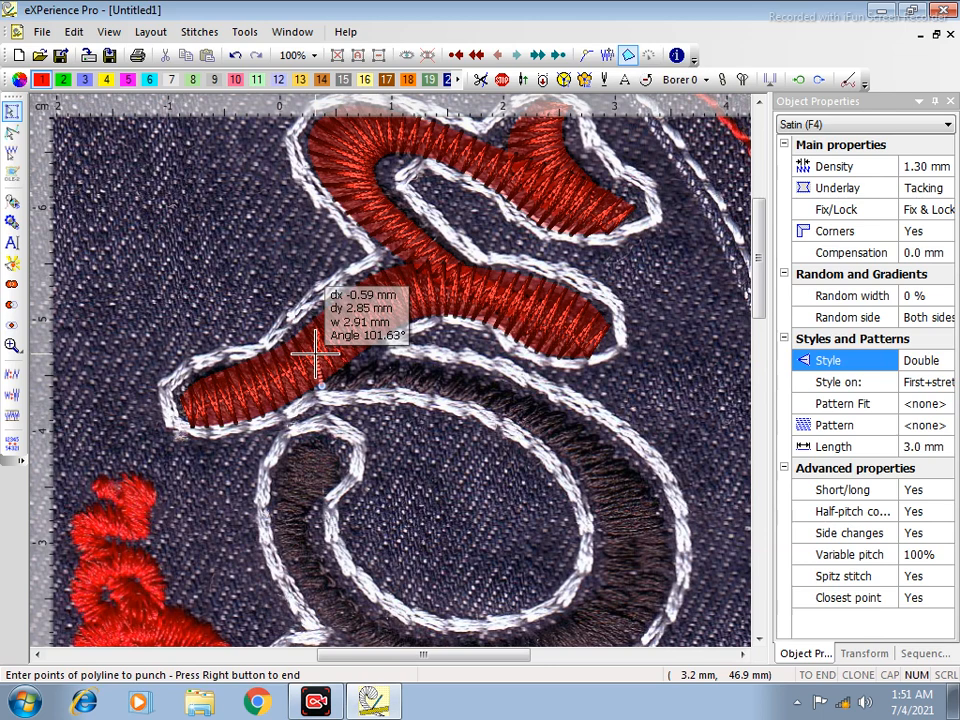
left_click(406, 390)
left_click(411, 364)
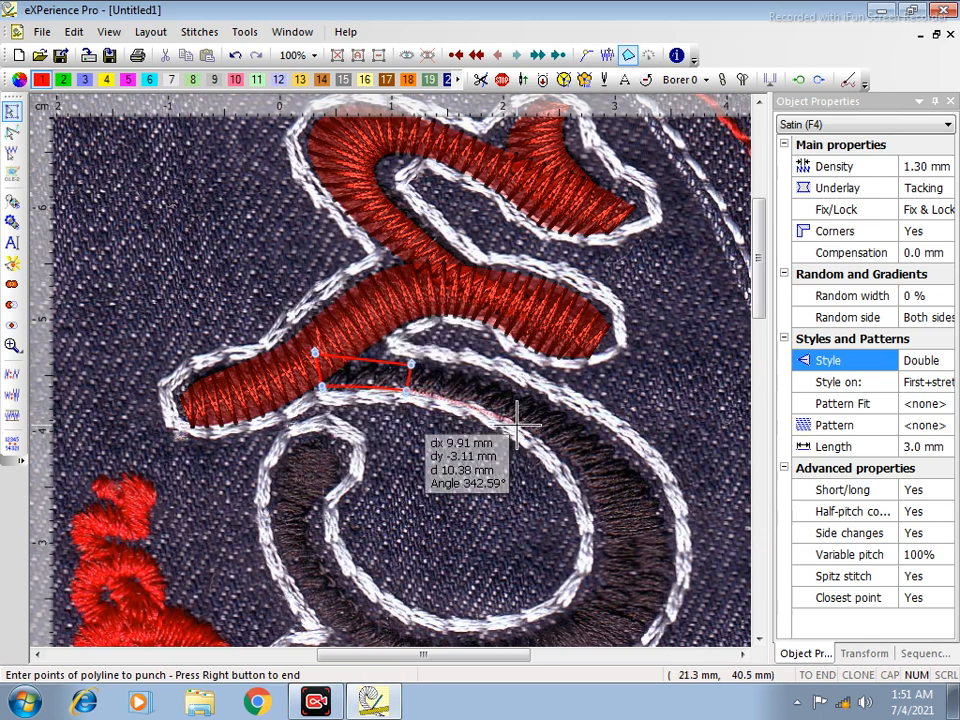
left_click(517, 425)
left_click(563, 404)
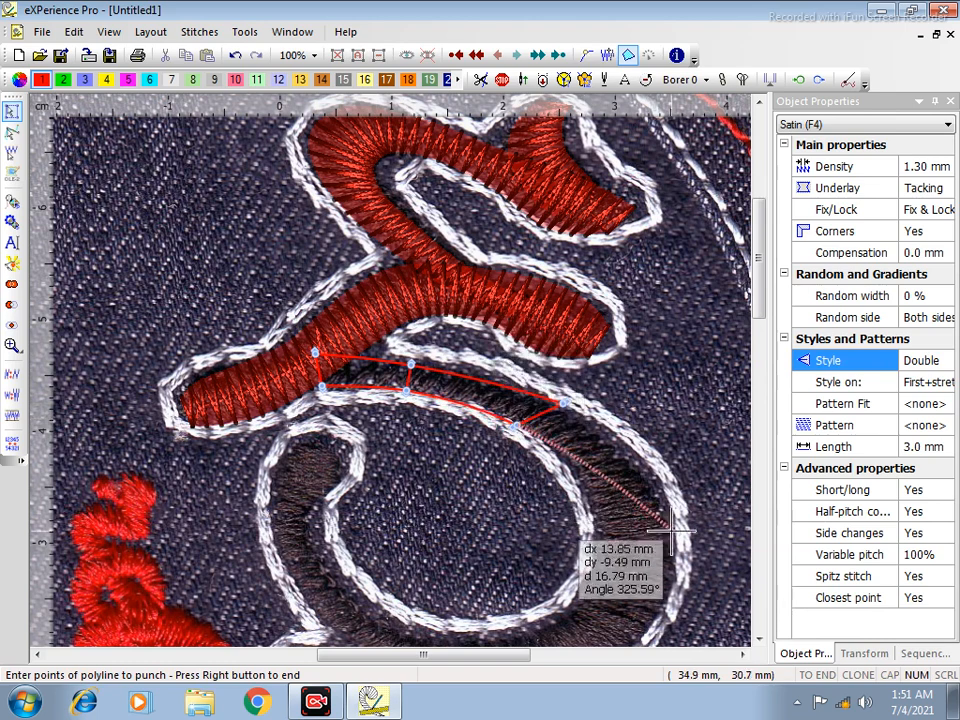
Continue the fourth satin with paired inner and outer edge points around the dark loop's right side to its bottom.
left_click(590, 512)
left_click(667, 506)
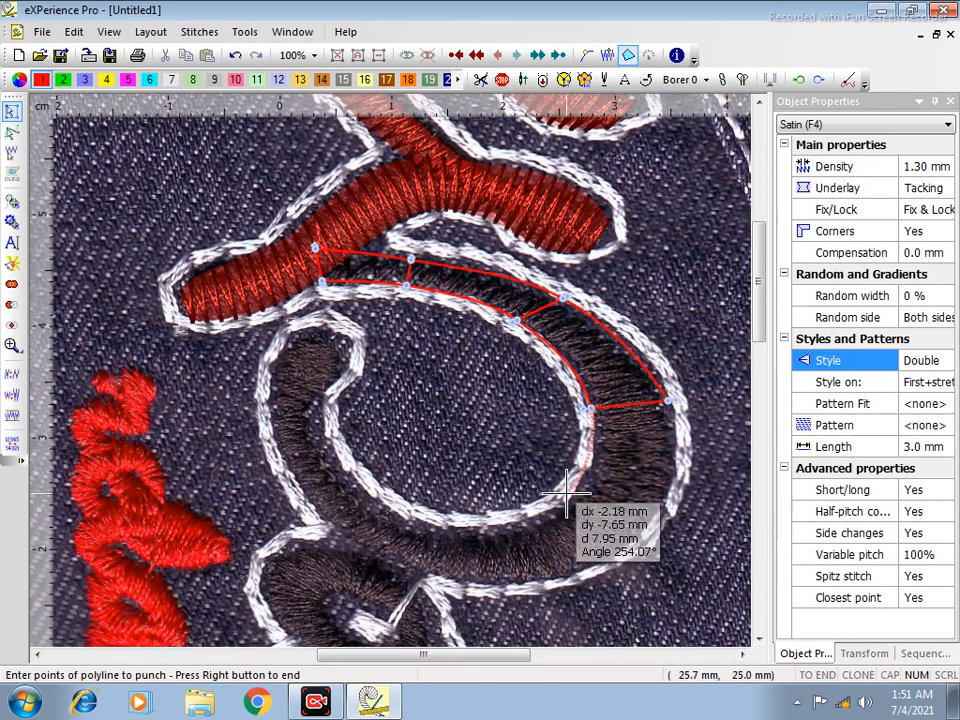
left_click(566, 492)
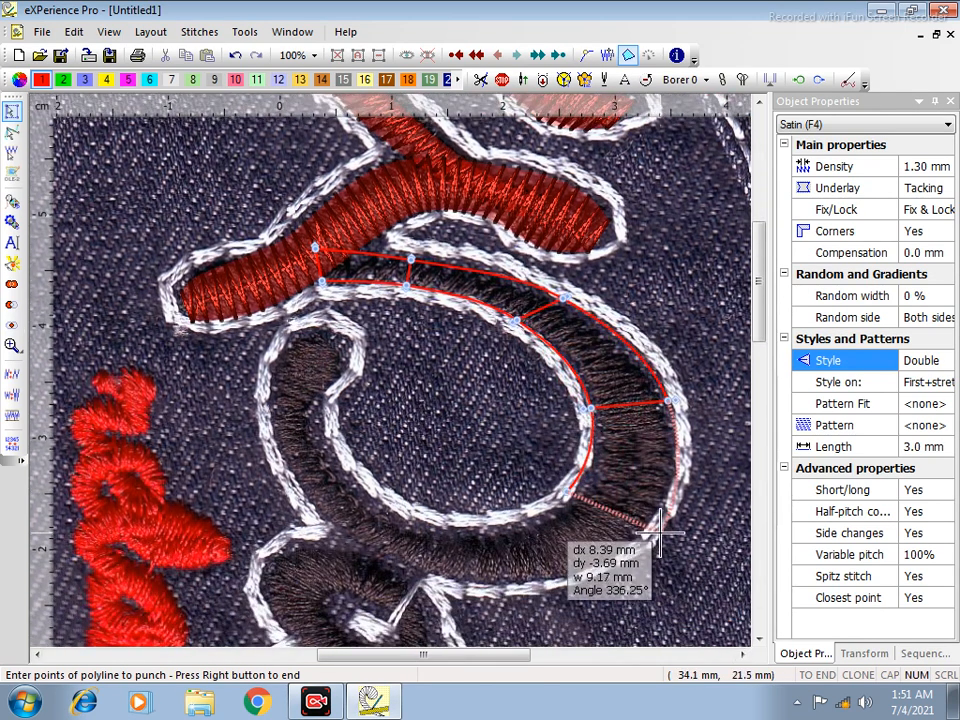
left_click(645, 532)
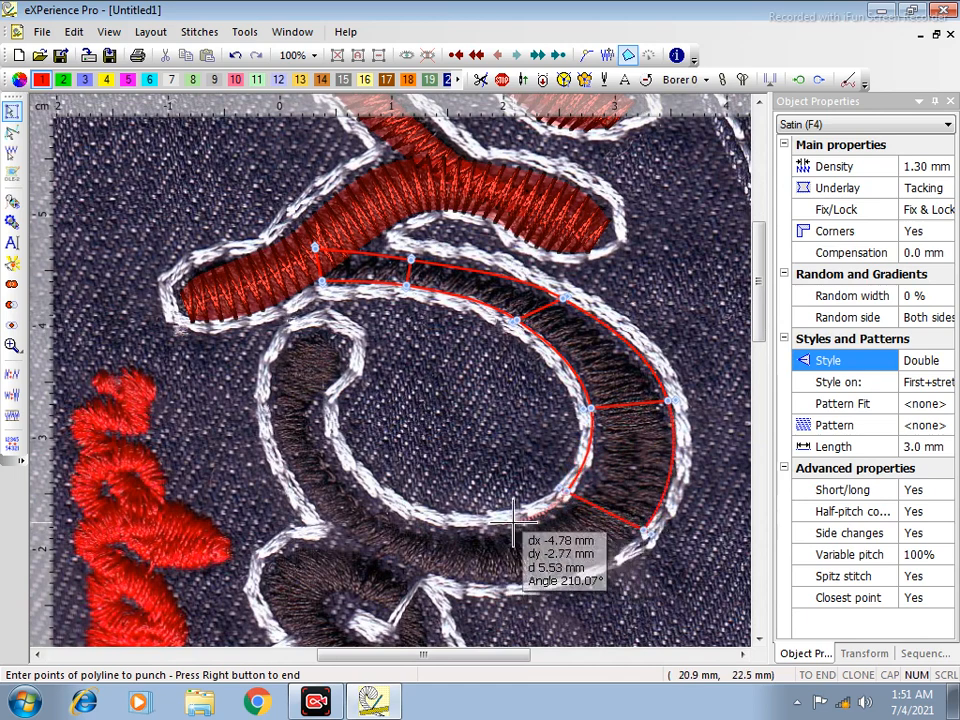
left_click(543, 585)
left_click(513, 518)
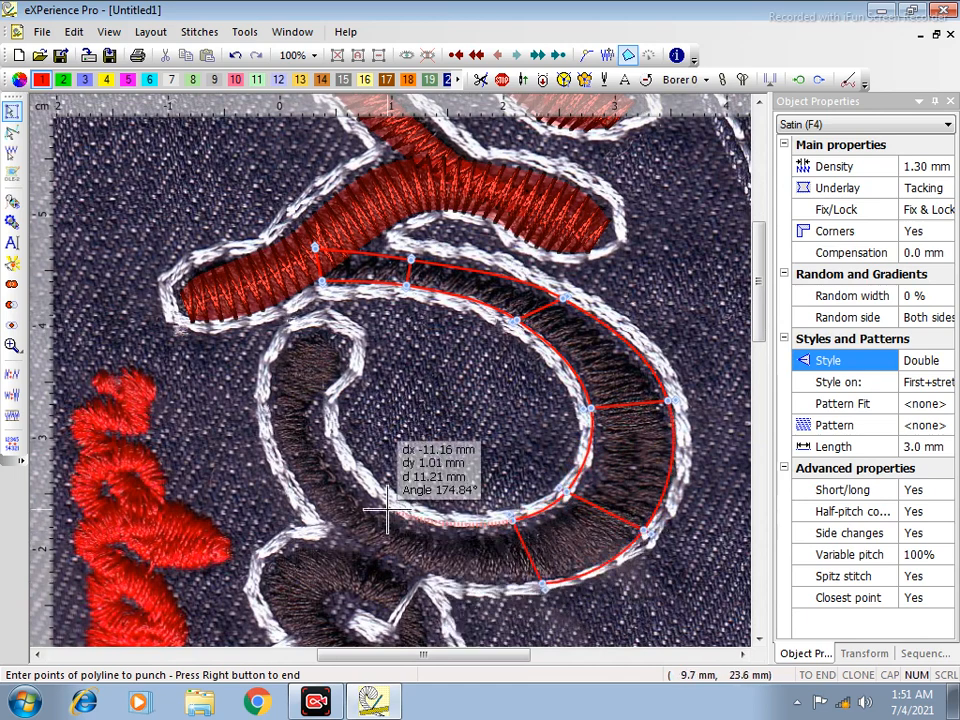
Trace the loop's lower-left curve and left arm up to its rounded tip, finishing the satin about 37 by 30 mm with the default exit point.
left_click(396, 510)
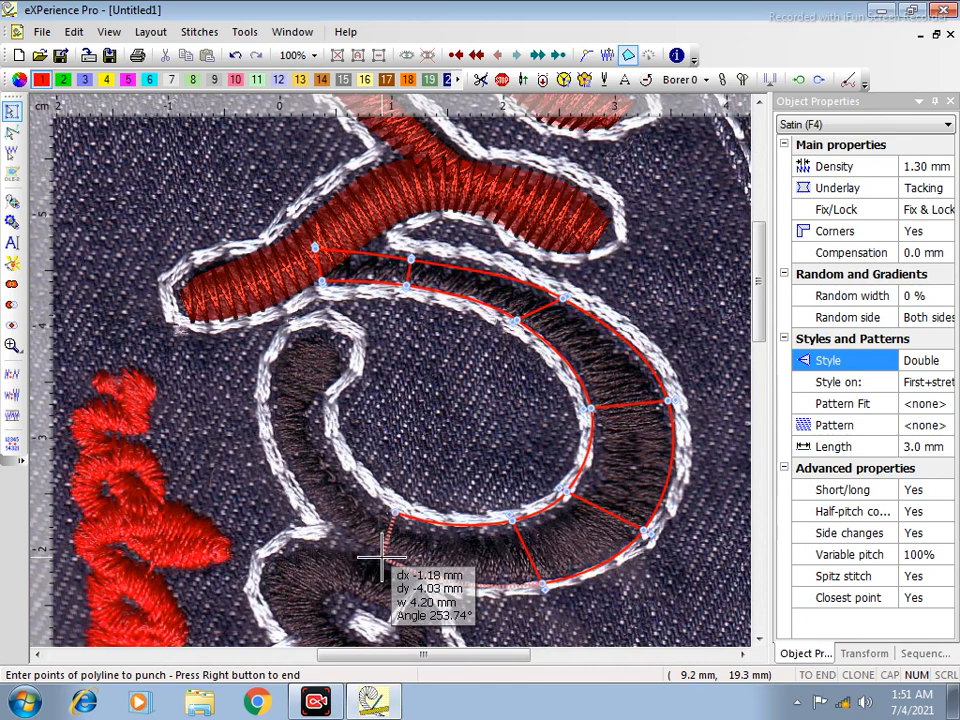
left_click(381, 558)
left_click(330, 452)
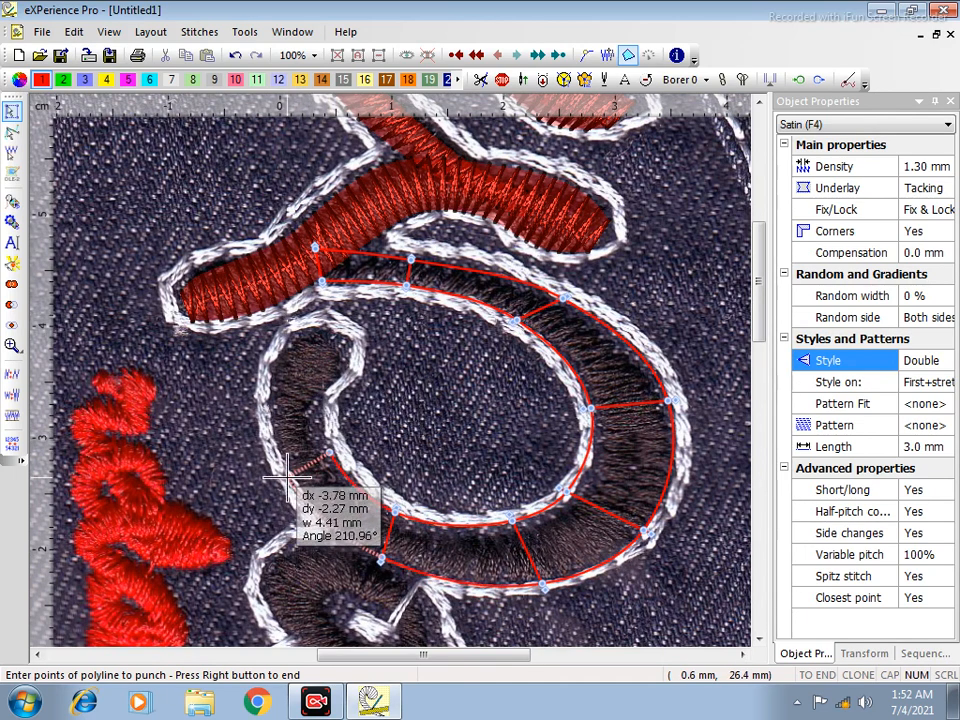
left_click(281, 469)
left_click(318, 400)
left_click(260, 388)
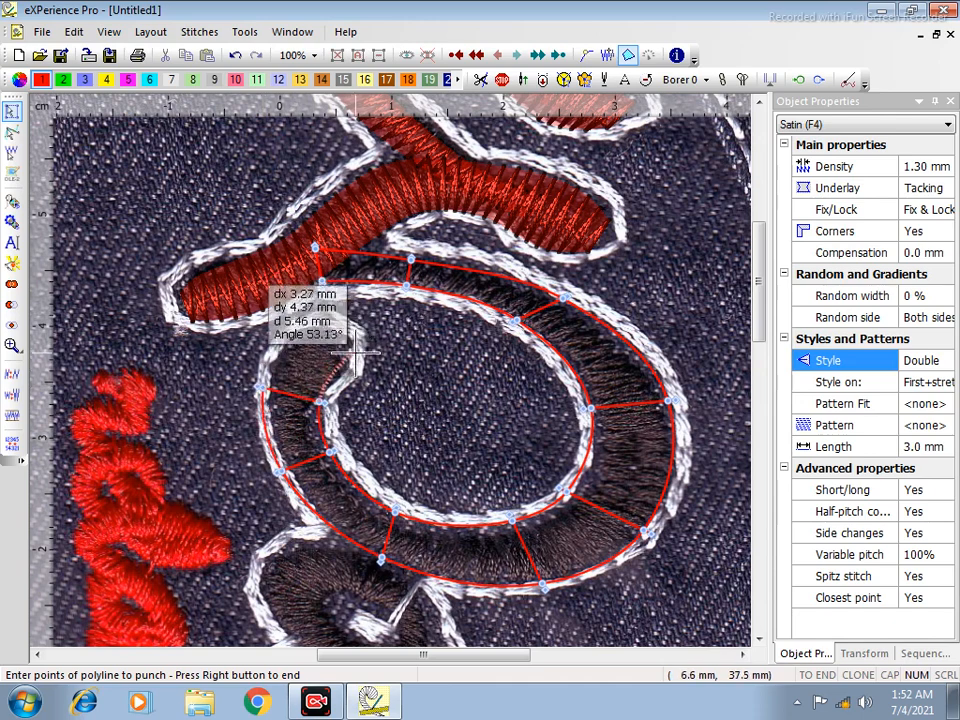
left_click(354, 368)
left_click(265, 345)
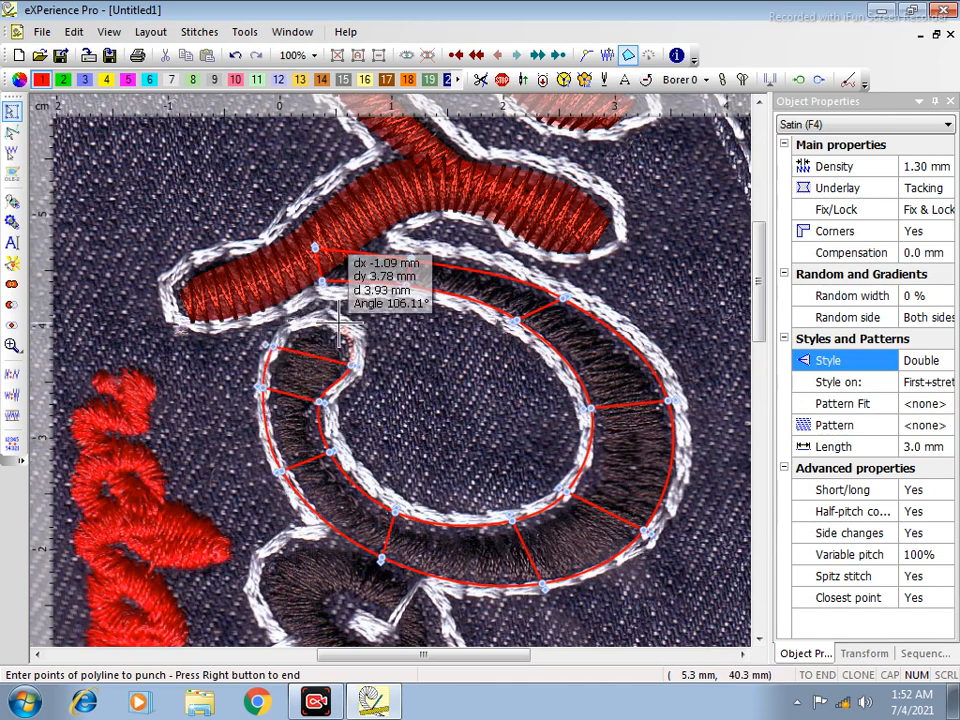
right_click(313, 320)
right_click(380, 410)
key("Escape")
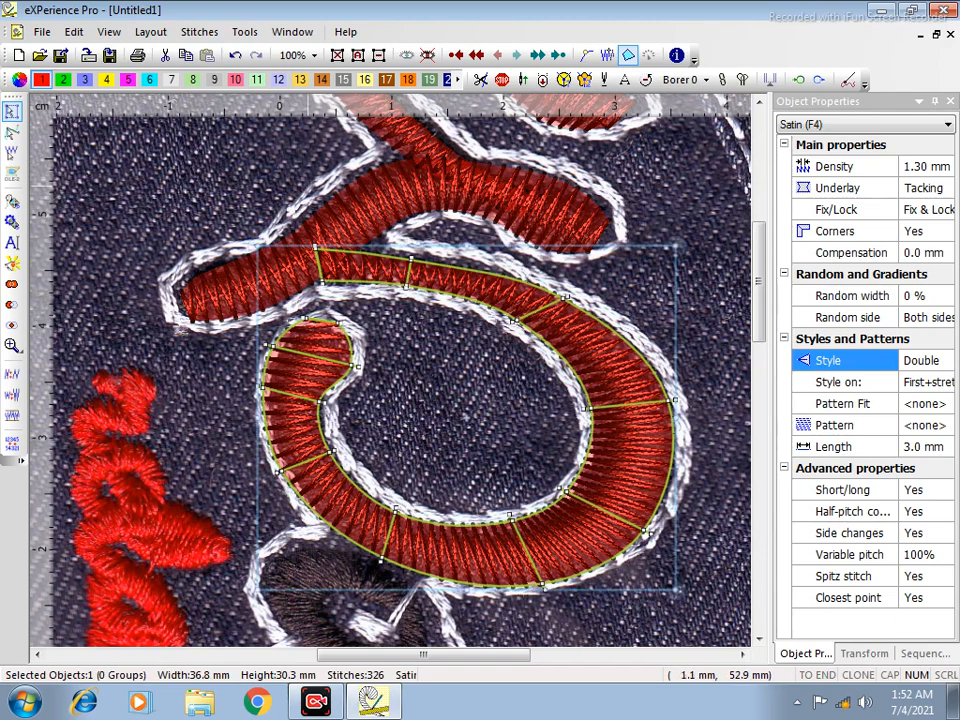
Refine the loop satin's nodes, moving two upper outer edge nodes slightly outward and the left outer edge node downward.
left_click(12, 132)
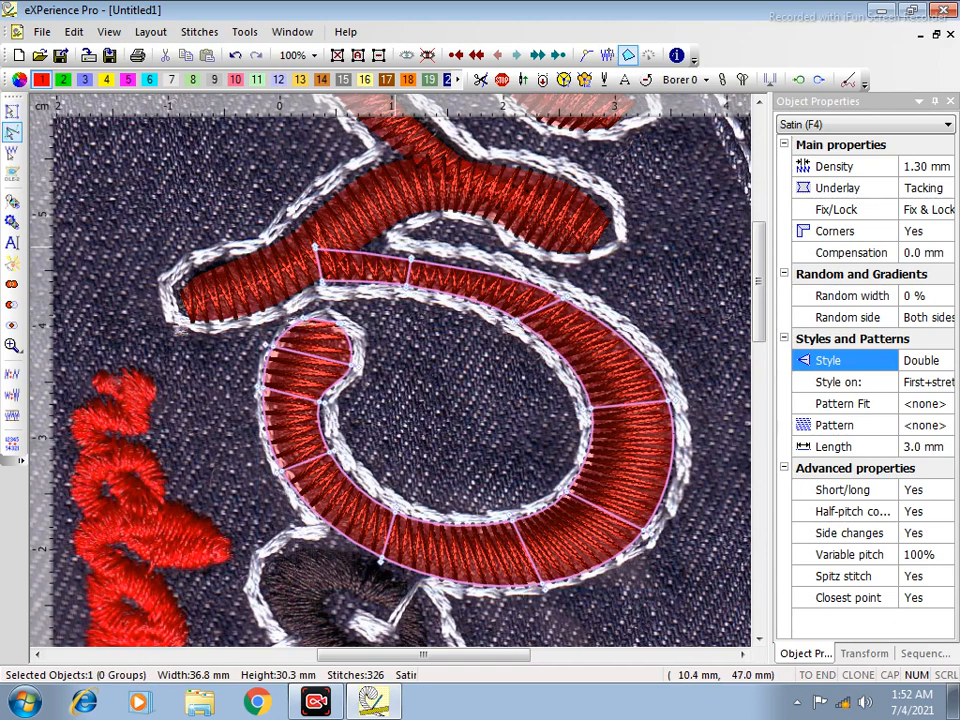
left_click_drag(411, 259, 411, 253)
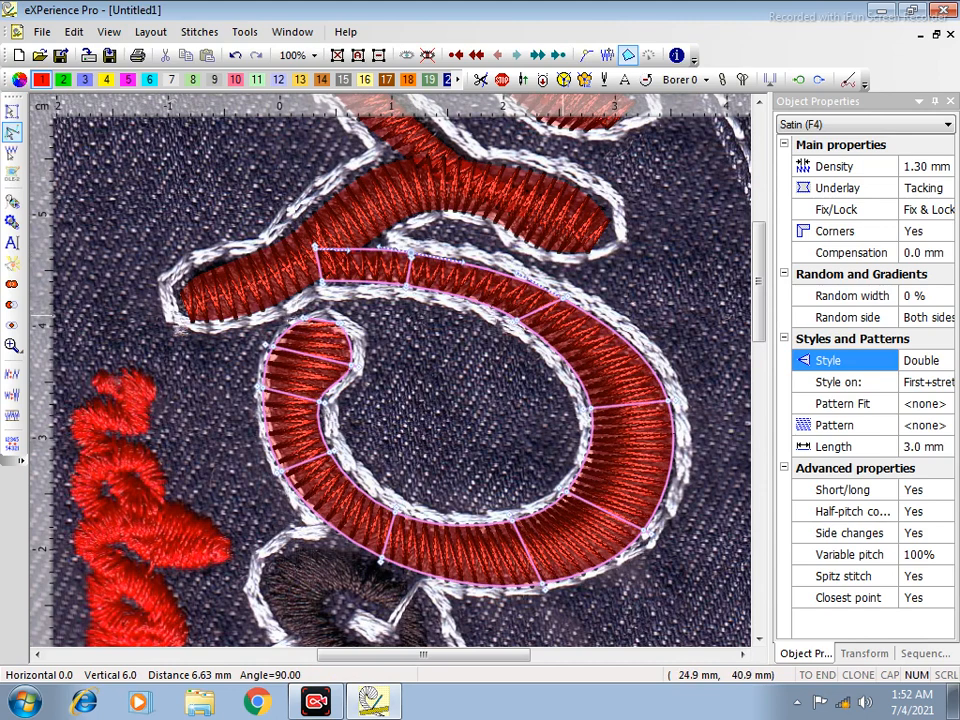
left_click_drag(562, 299, 564, 295)
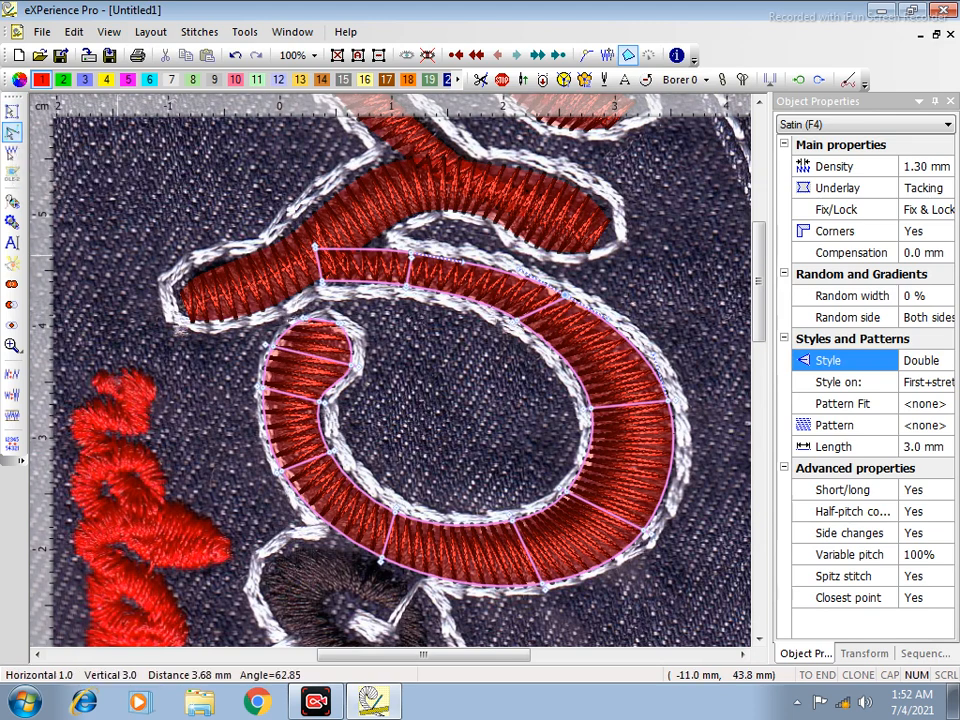
left_click_drag(257, 388, 253, 404)
Set the loop satin's exit point on its lower outer edge, where the small dark ring begins.
scroll(488, 516, "down", 2)
left_click(675, 464)
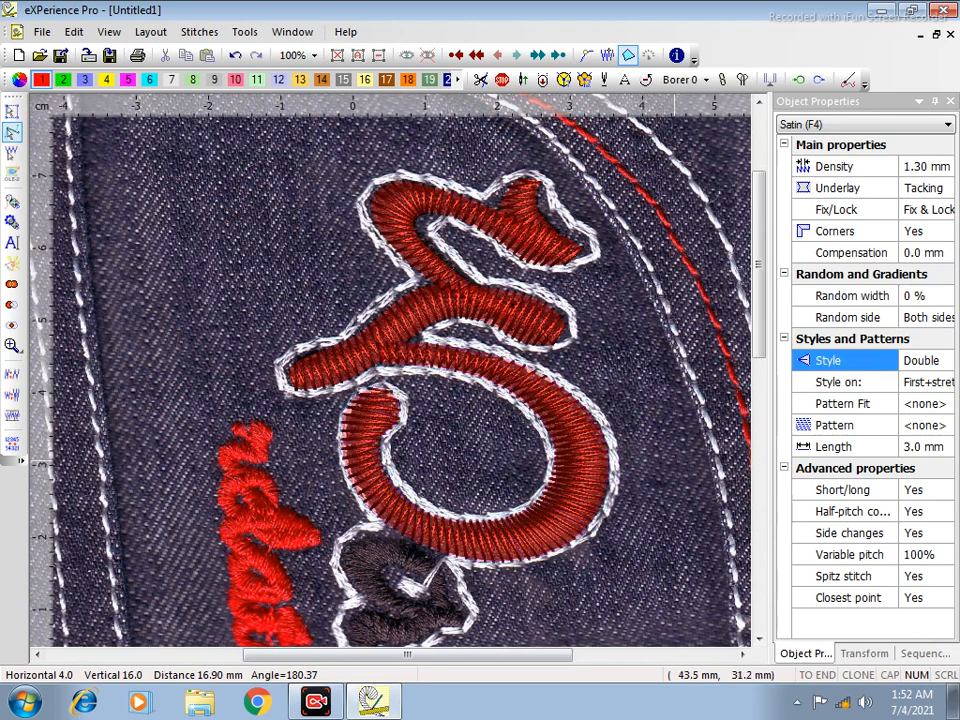
left_click_drag(585, 465, 204, 650)
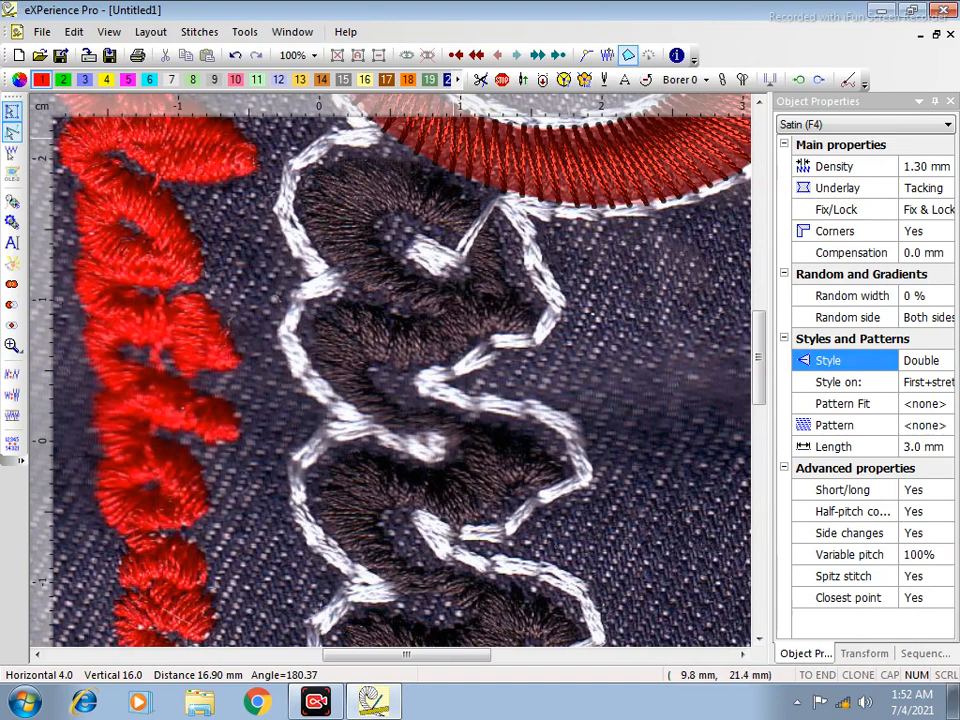
left_click(450, 138)
left_click(819, 80)
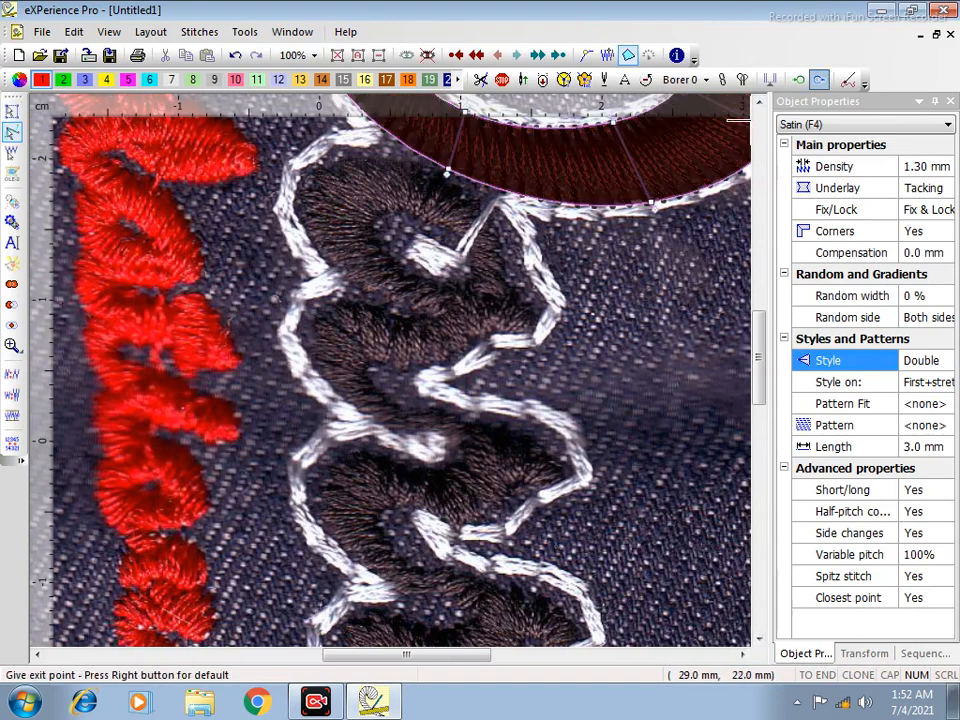
left_click(456, 176)
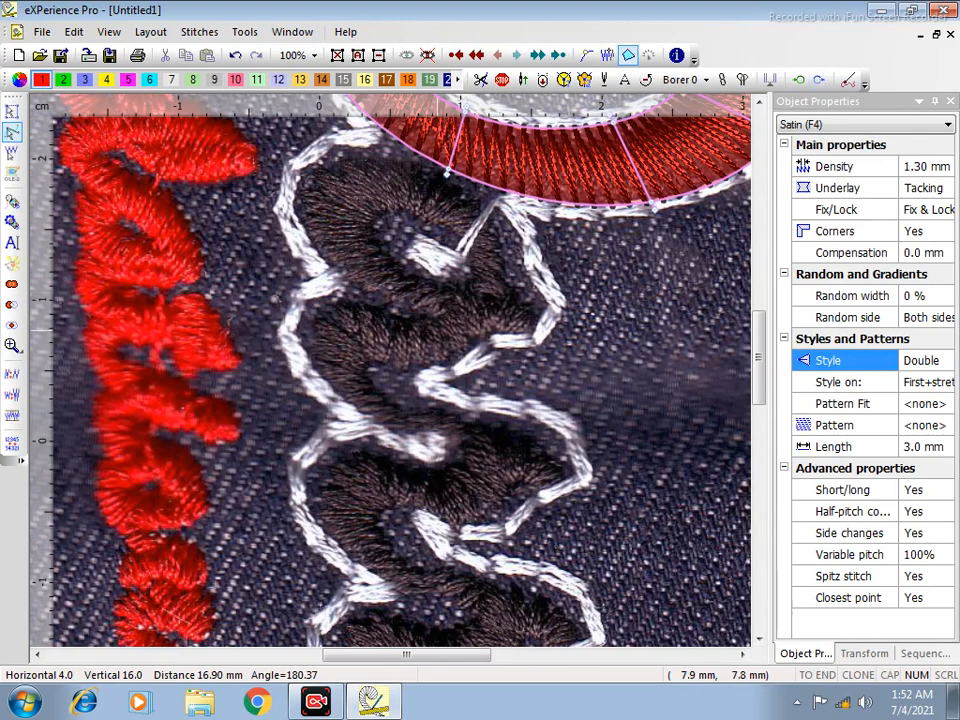
Start a fifth satin at the small dark ring's lower-right end, placing paired edge points up its right side and over the top.
left_click(403, 336)
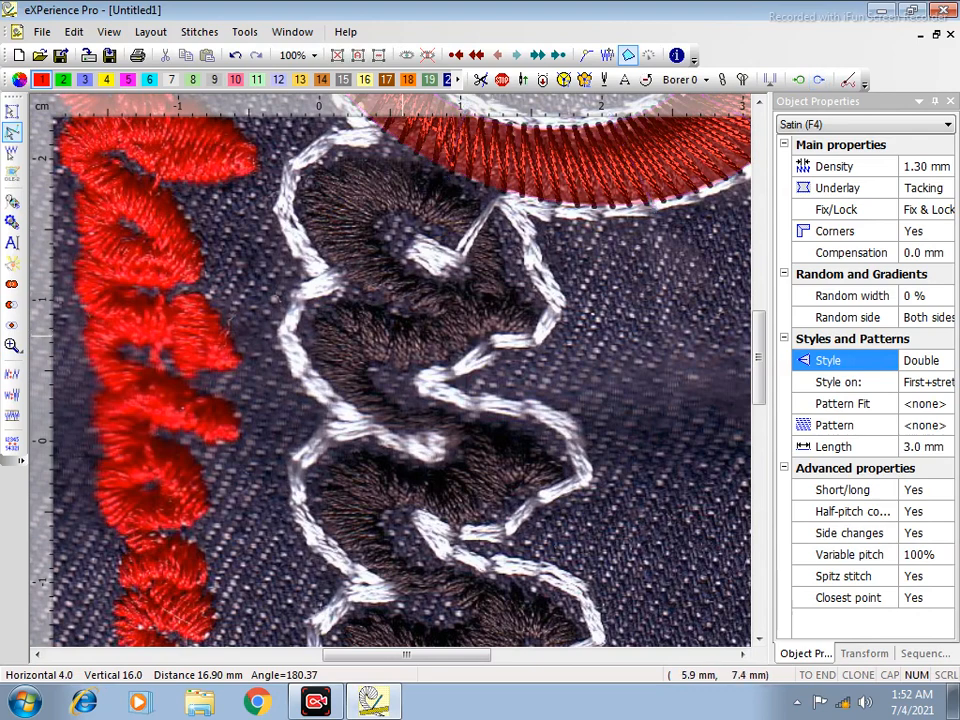
left_click(466, 297)
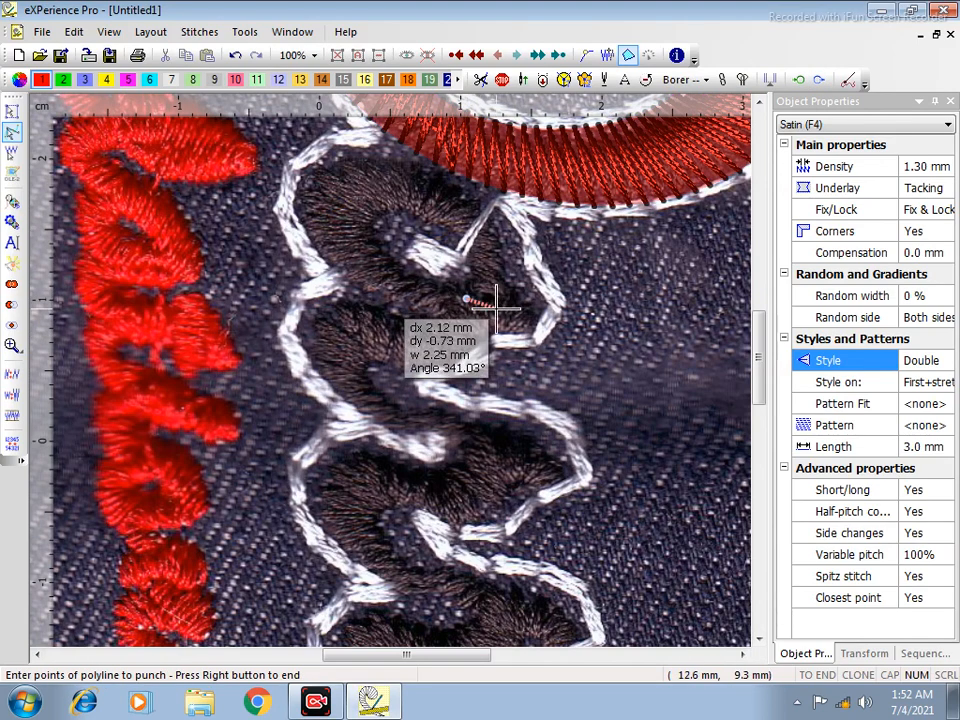
left_click(468, 257)
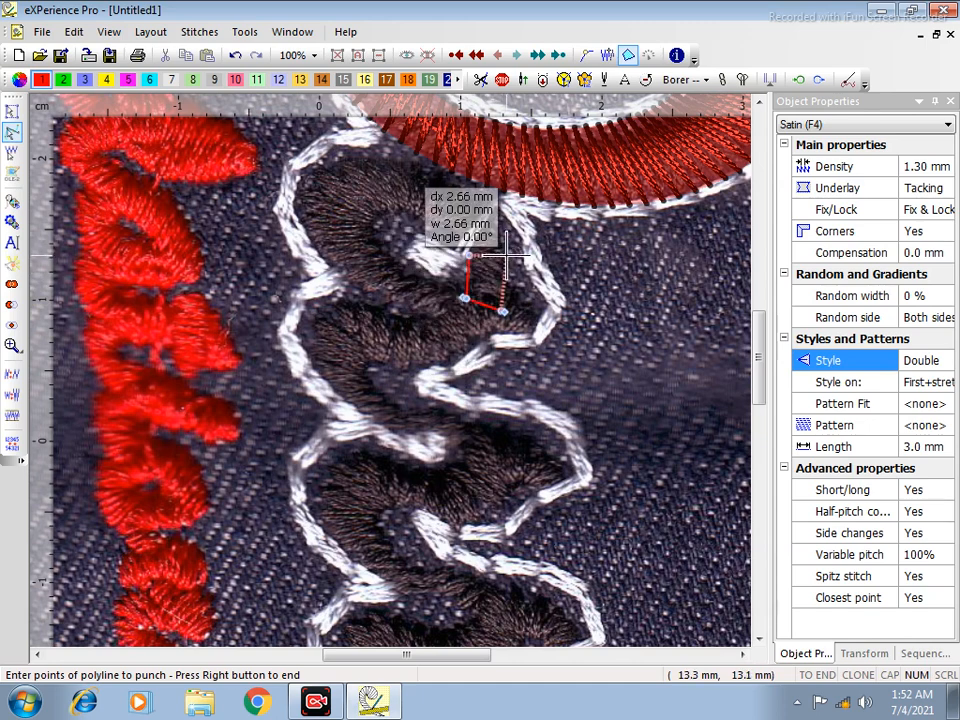
left_click(508, 255)
left_click(437, 221)
left_click(463, 180)
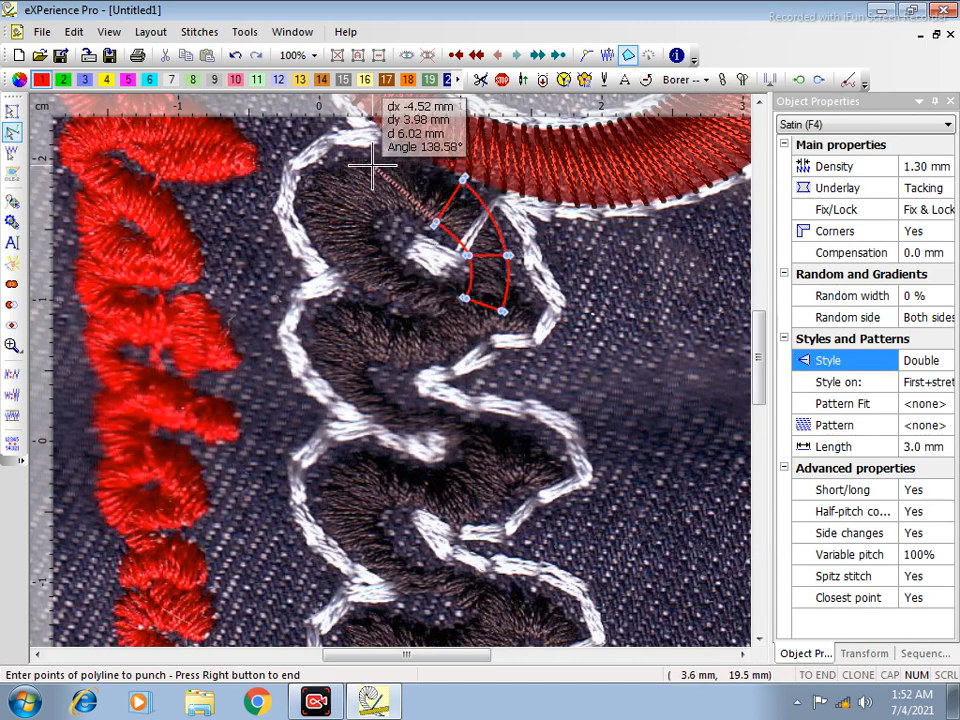
left_click(384, 210)
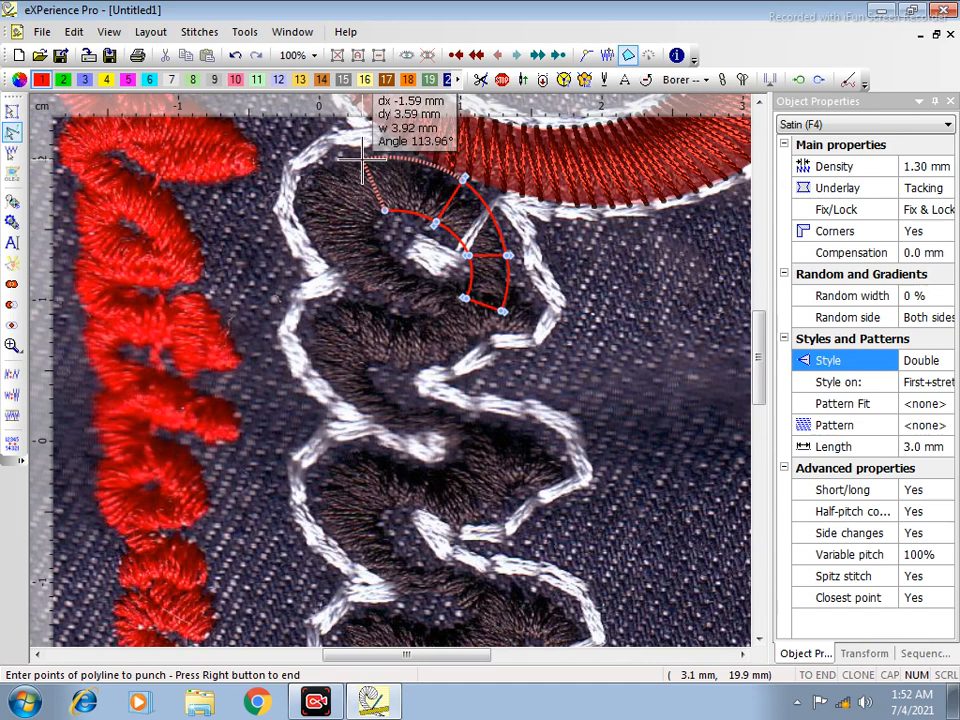
left_click(362, 157)
Trace the small ring's left and lower sides back to its starting end and finish the fifth satin.
left_click(296, 184)
left_click(369, 224)
left_click(332, 276)
left_click(400, 258)
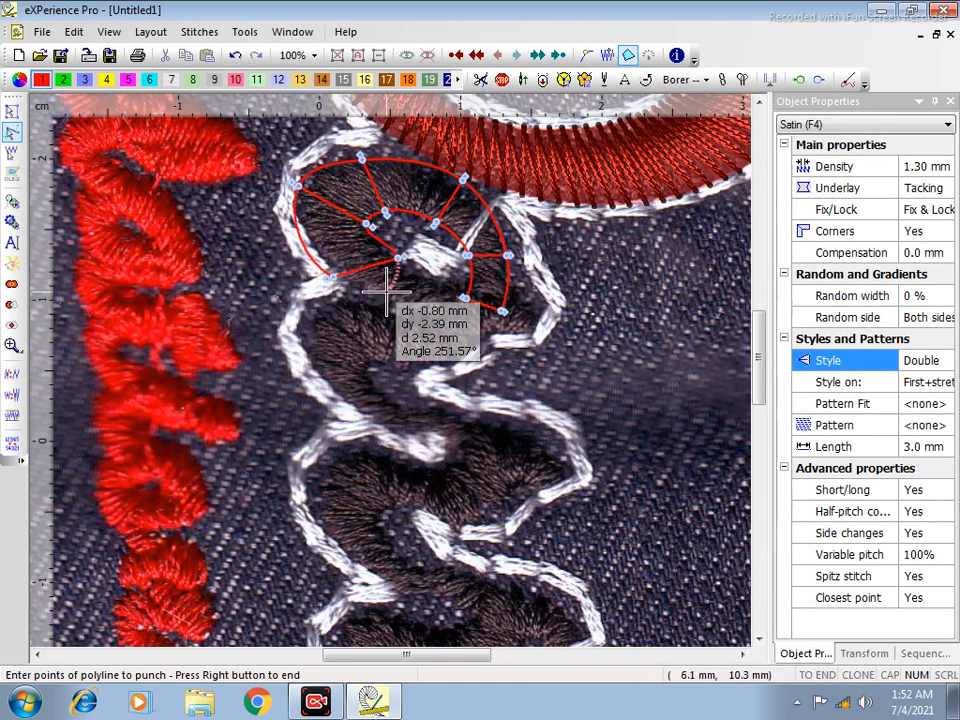
left_click(466, 297)
left_click(440, 328)
right_click(440, 328)
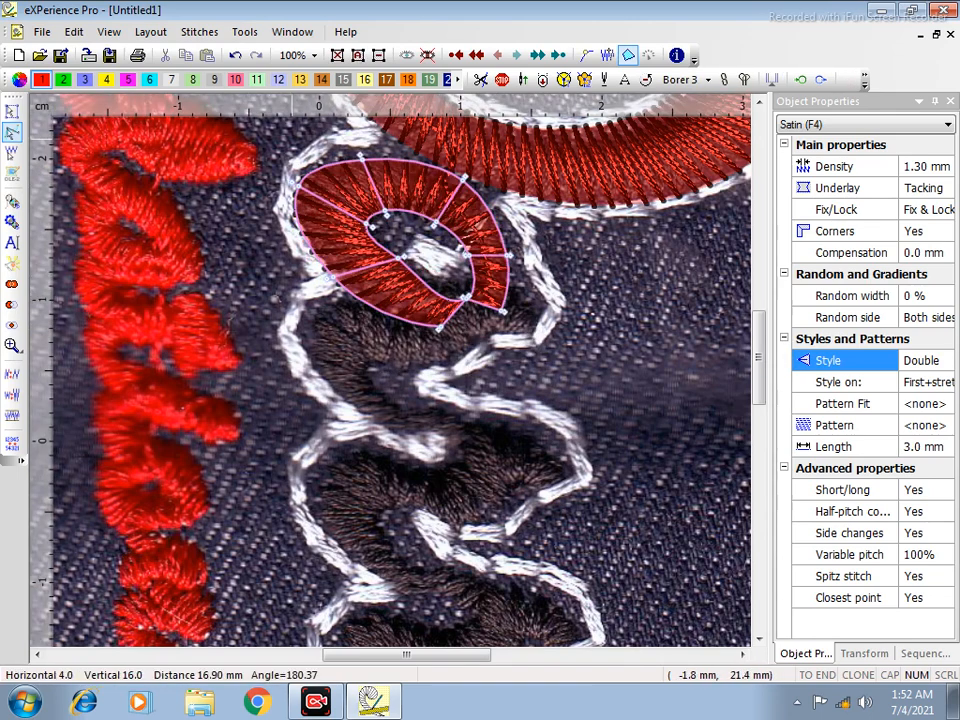
Adjust the small ring satin's nodes along its top, left and inner lower edges to follow the dark stroke.
left_click_drag(362, 158, 363, 153)
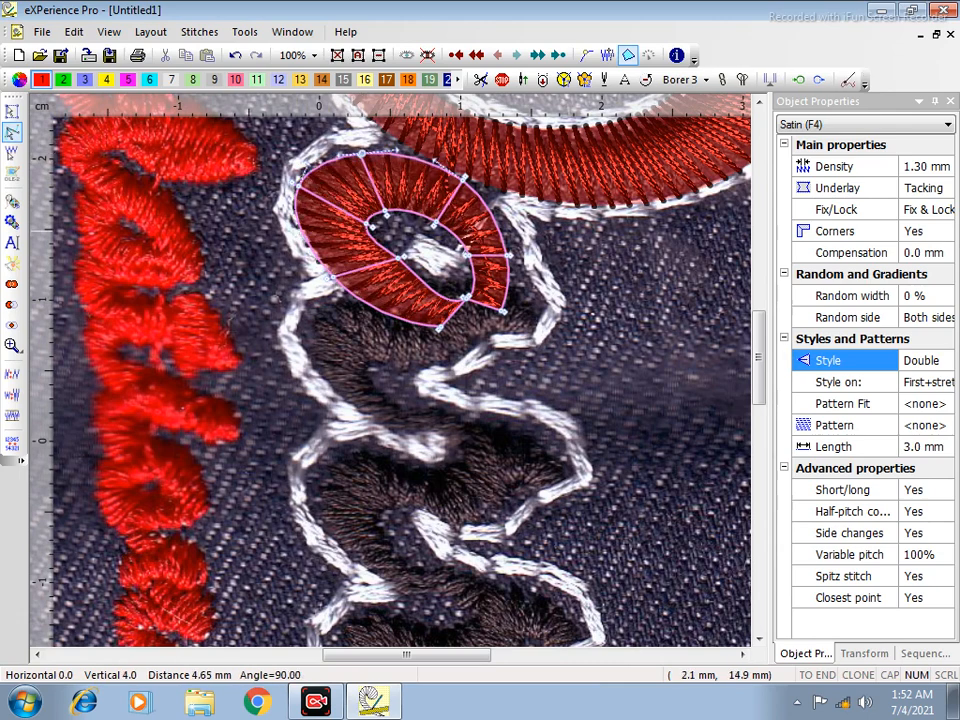
left_click_drag(299, 187, 304, 181)
left_click_drag(398, 259, 391, 265)
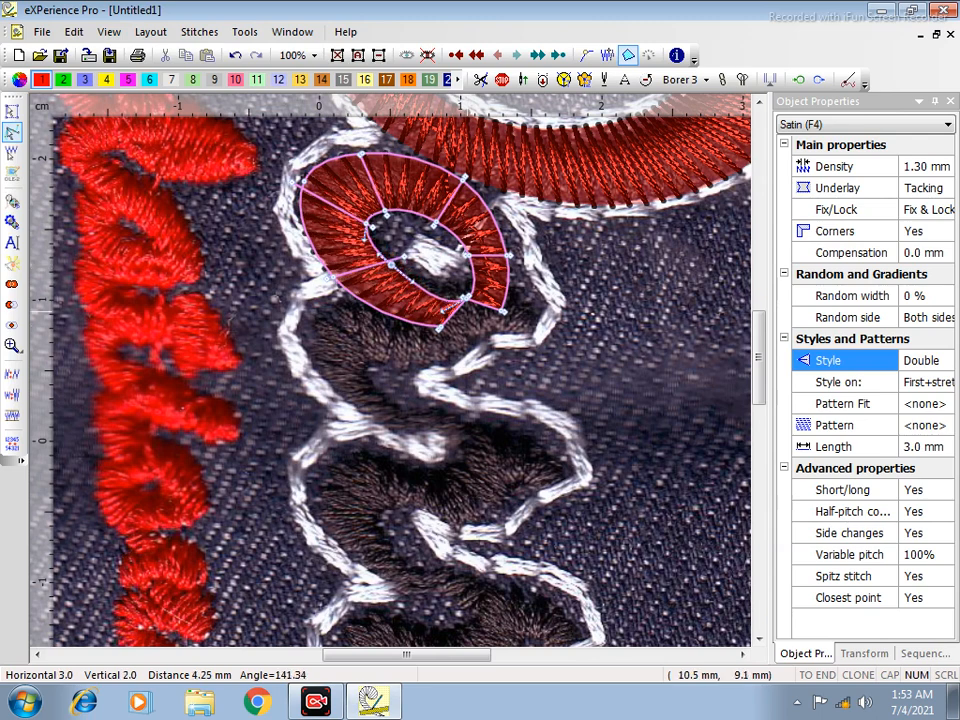
left_click_drag(444, 310, 429, 288)
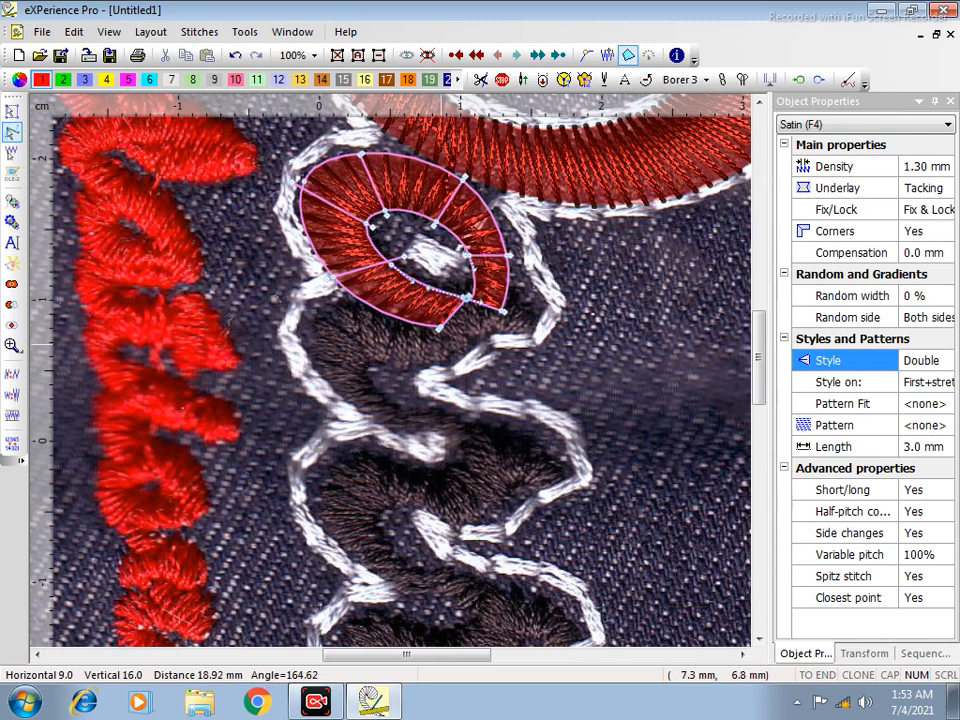
left_click_drag(333, 276, 323, 276)
left_click_drag(303, 181, 307, 184)
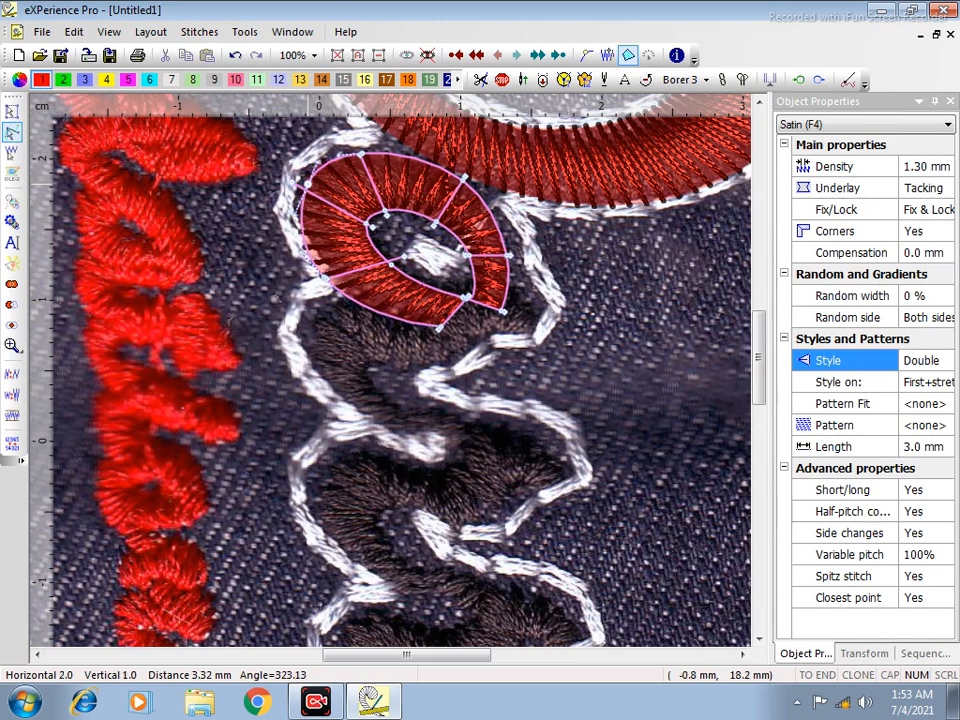
left_click_drag(361, 155, 362, 150)
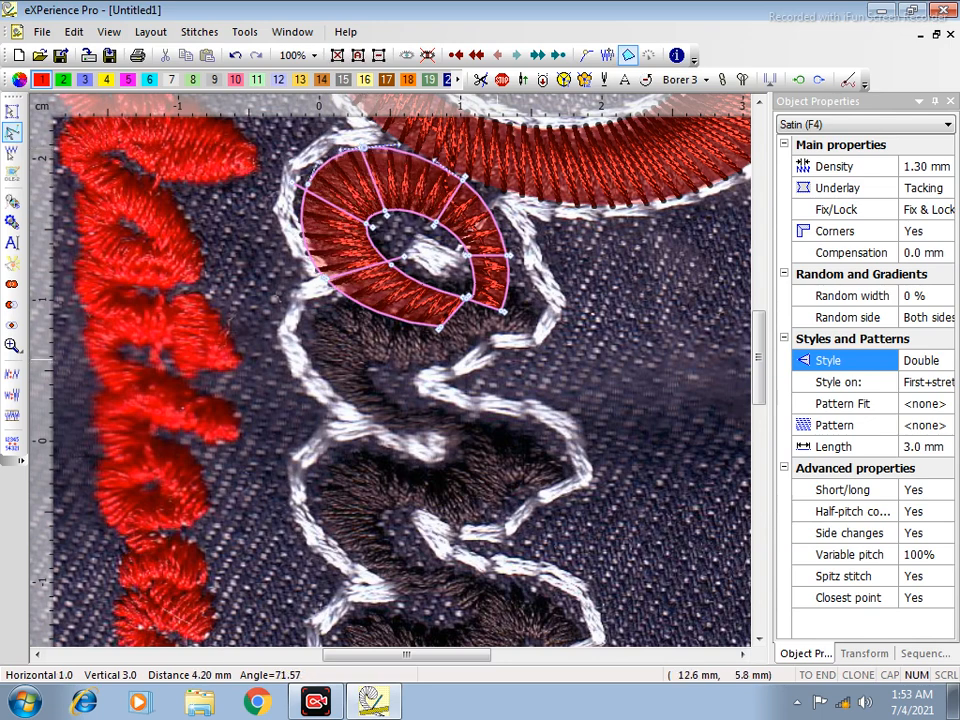
Start a sixth satin at the right tip of the dark stroke below the ring, placing paired edge points leftward along its upper part.
left_click(599, 322)
left_click(527, 340)
left_click(537, 307)
left_click(486, 332)
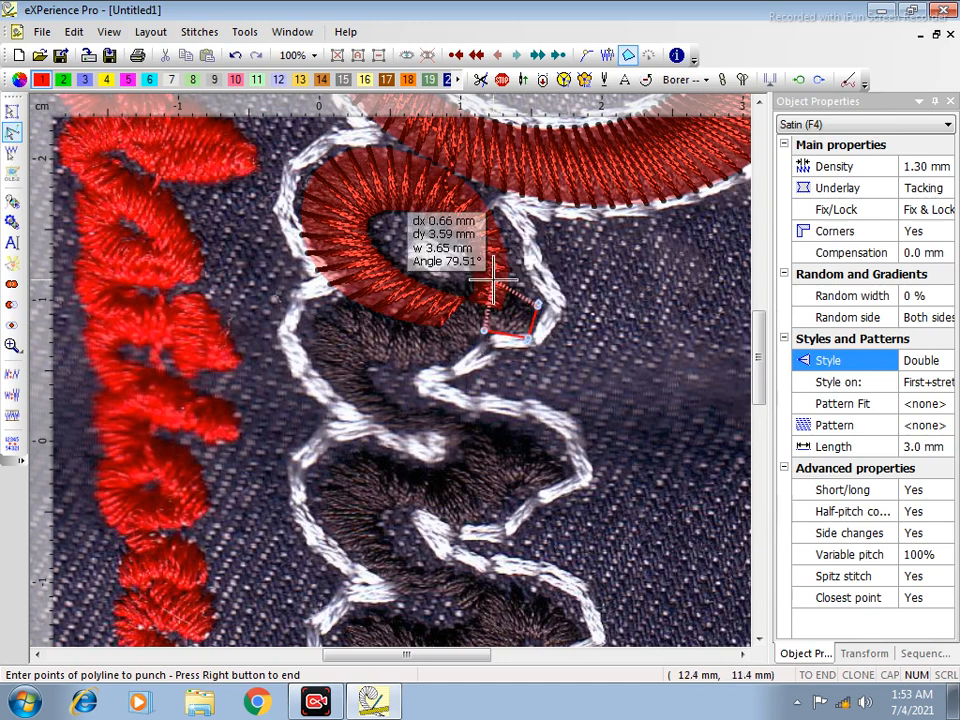
left_click(466, 348)
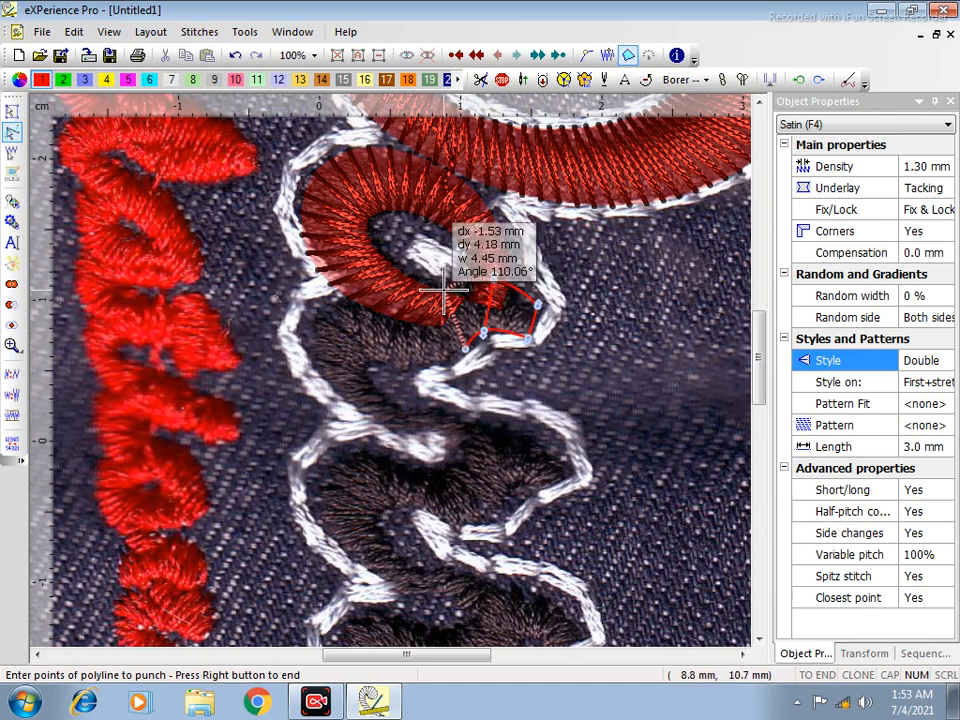
left_click(430, 369)
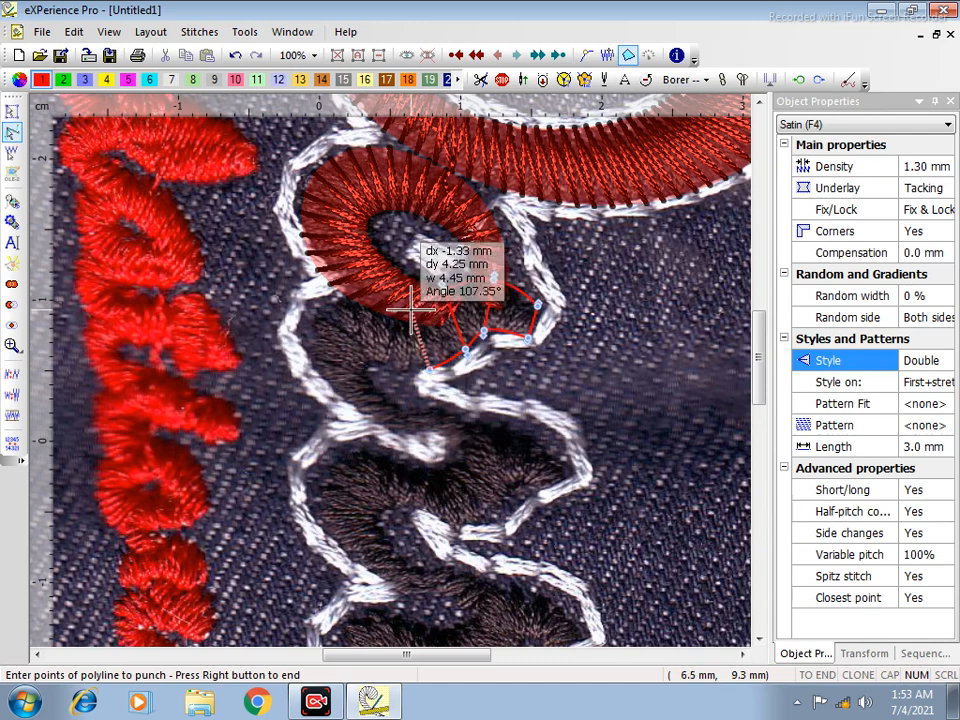
left_click(375, 366)
left_click(340, 296)
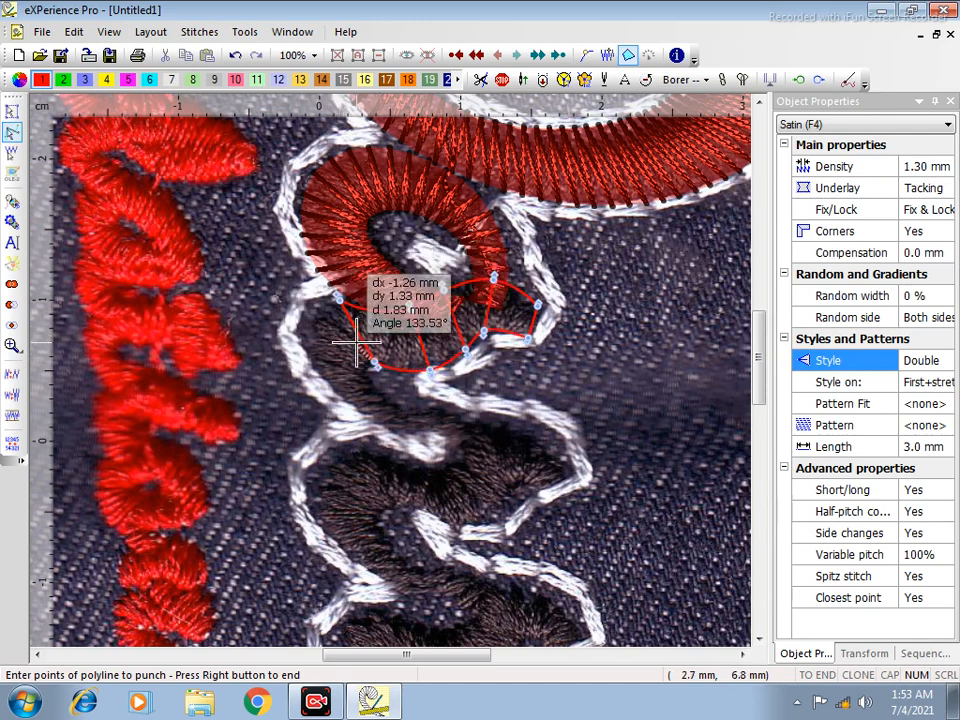
Trace the stroke's left bend and lower part to a narrow point at the next dark shape, finishing the sixth satin with the default exit point.
left_click(367, 376)
left_click(303, 328)
left_click(346, 410)
left_click(390, 394)
left_click(408, 435)
left_click(441, 411)
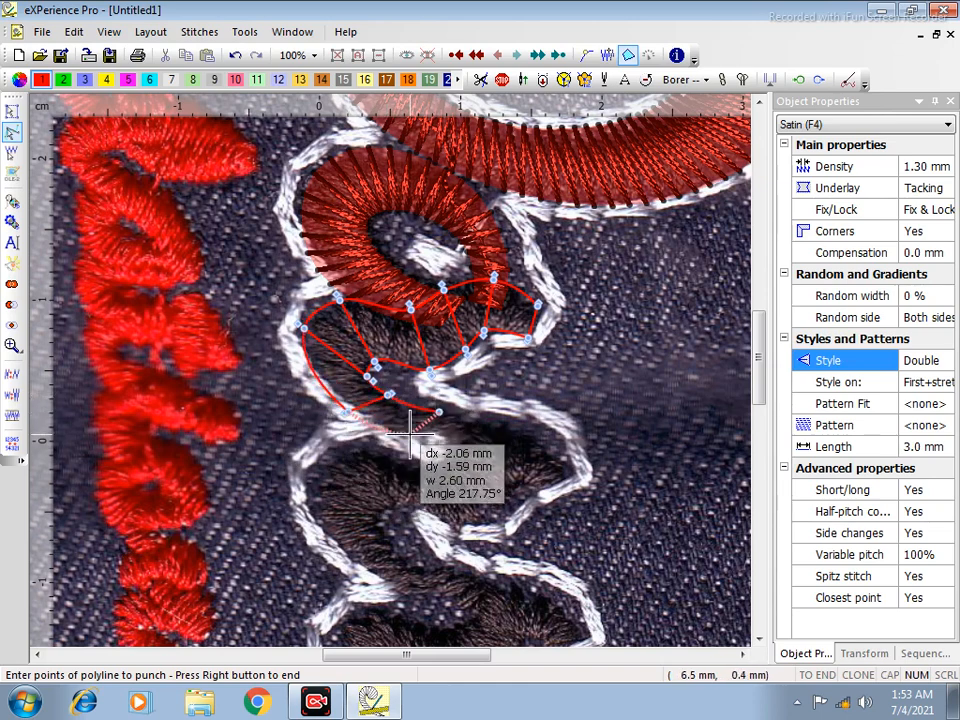
left_click(520, 443)
left_click(501, 449)
right_click(501, 449)
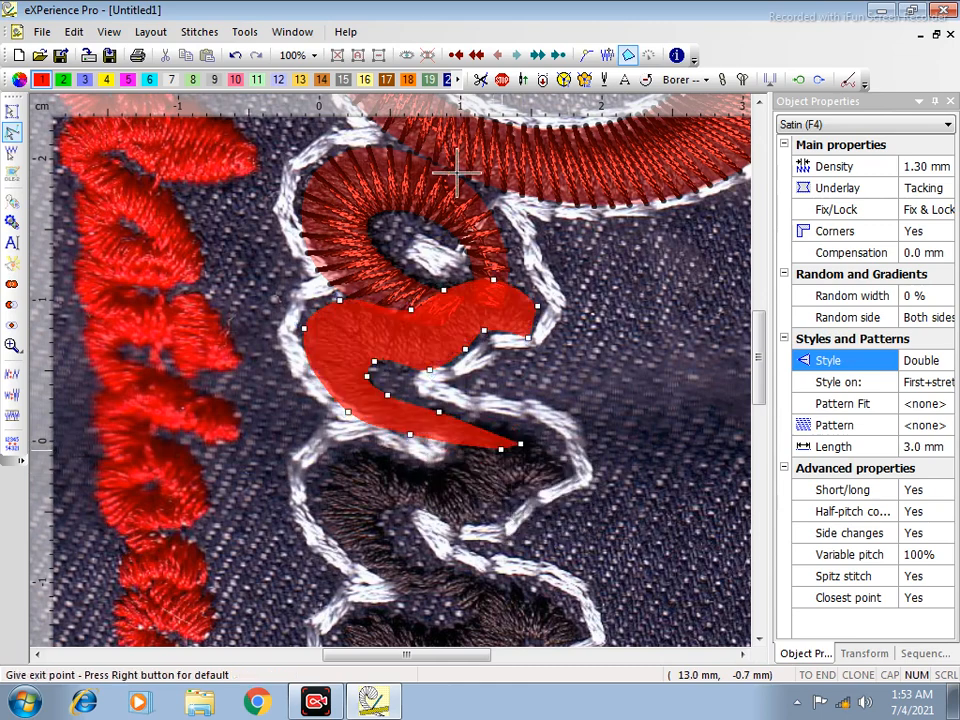
right_click(457, 172)
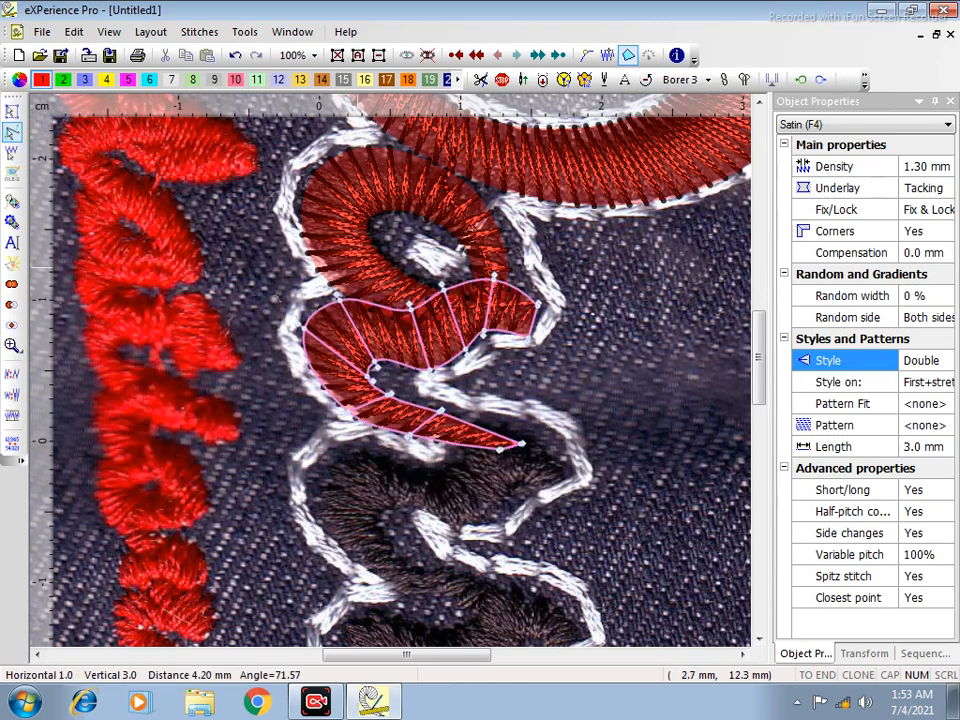
Adjust the sixth satin's nodes along its left bend, upper edge and lower tip to follow the dark stroke.
left_click_drag(301, 326, 299, 371)
left_click_drag(374, 381, 389, 366)
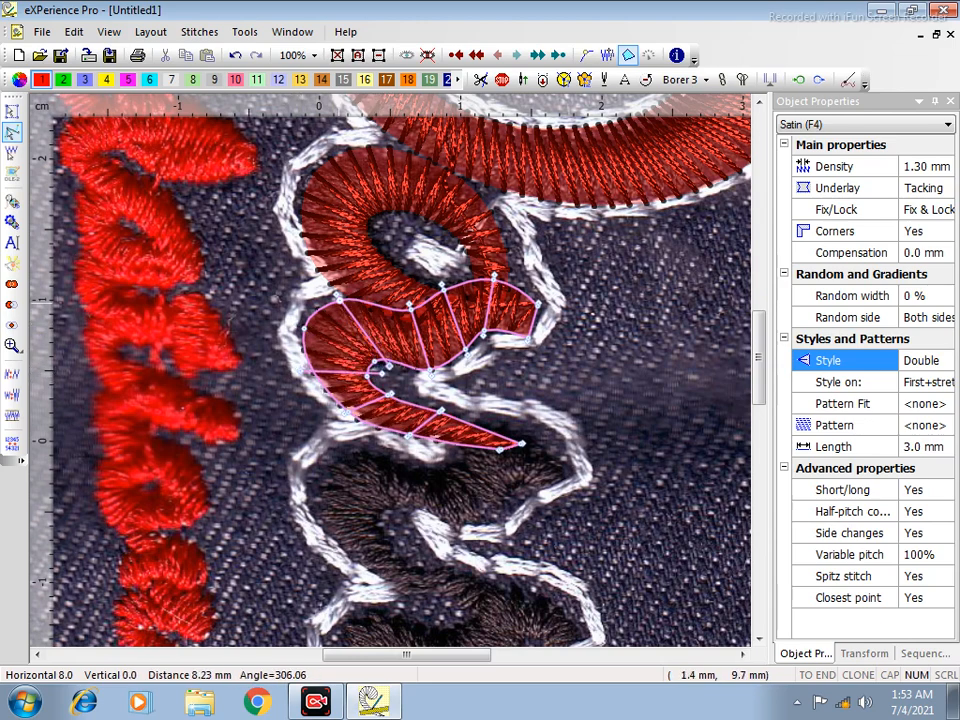
left_click_drag(305, 328, 308, 329)
left_click_drag(412, 309, 407, 301)
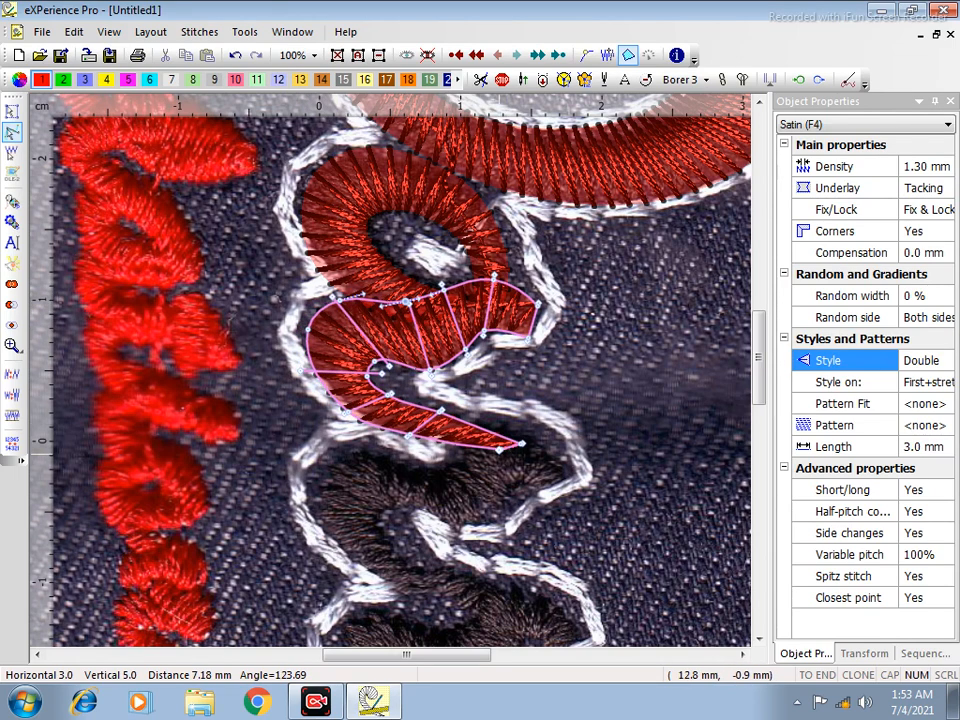
left_click_drag(498, 449, 517, 462)
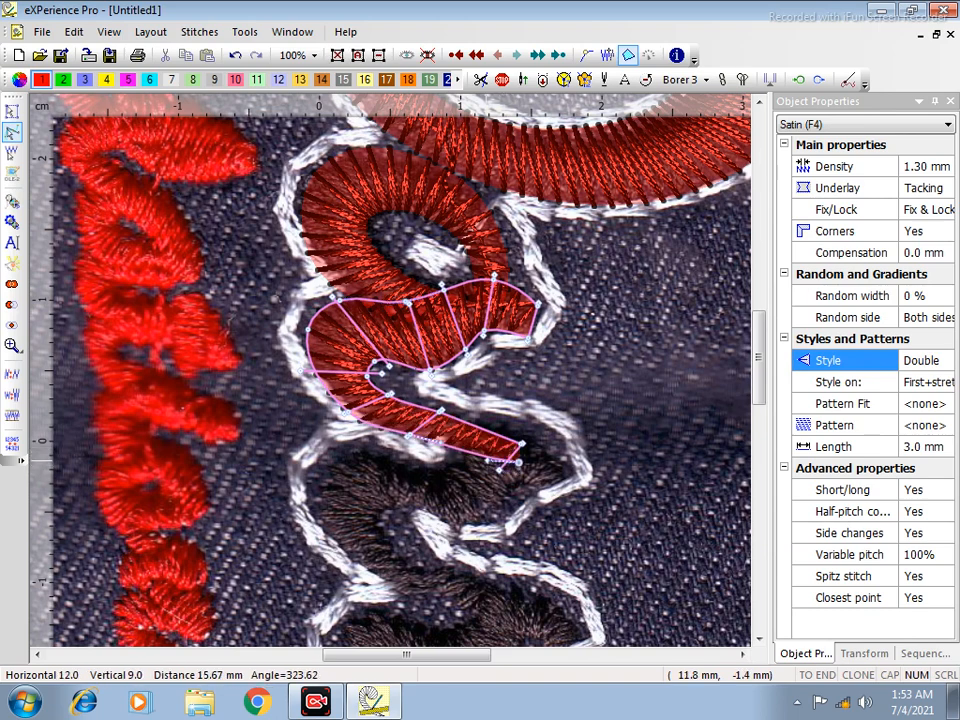
left_click_drag(410, 433, 424, 438)
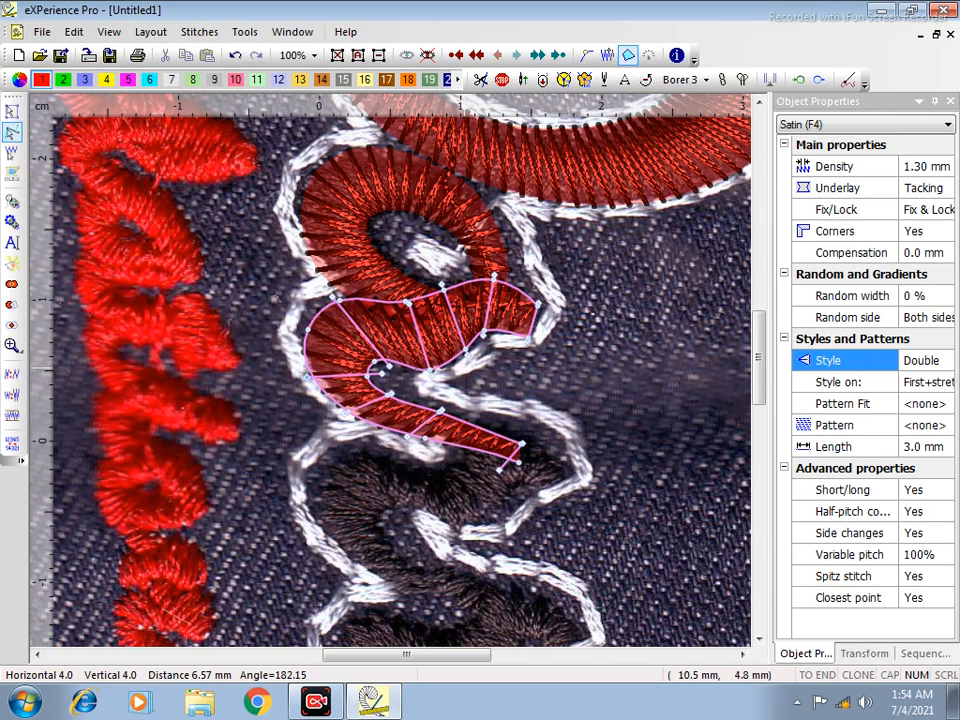
left_click(454, 504)
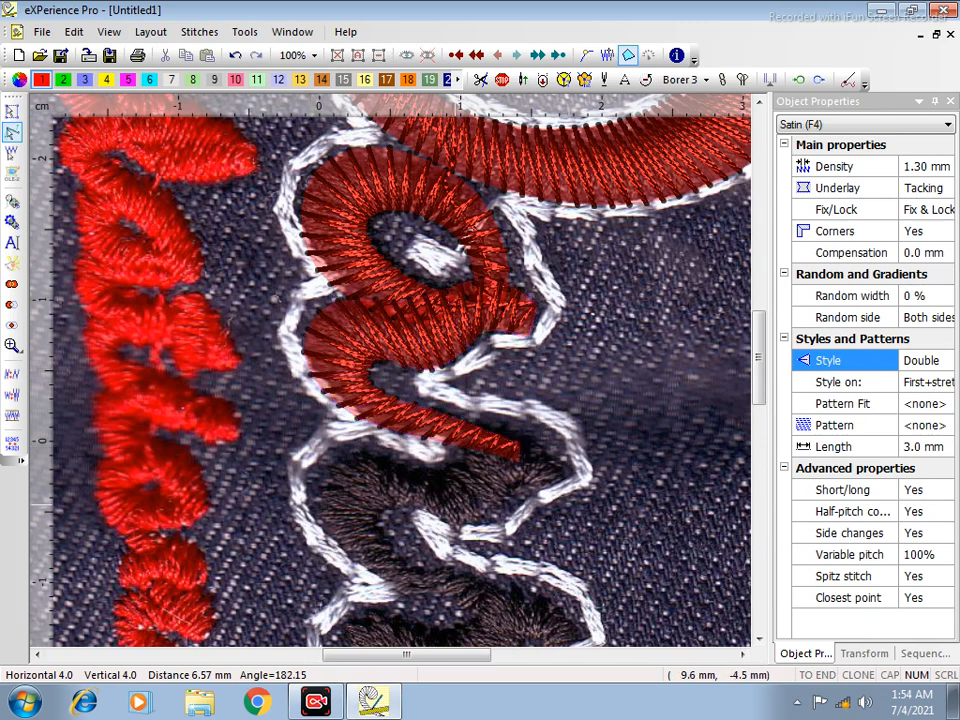
Duplicate the sixth satin onto the similar dark stroke directly below it.
left_click(408, 355)
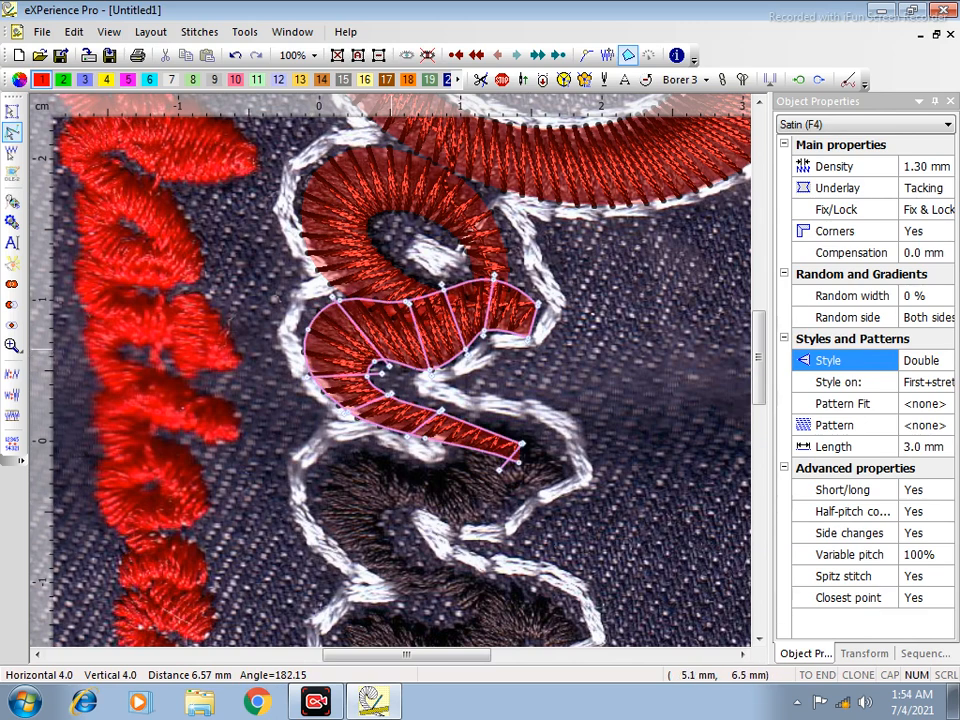
left_click(12, 110)
left_click_drag(402, 328, 417, 491)
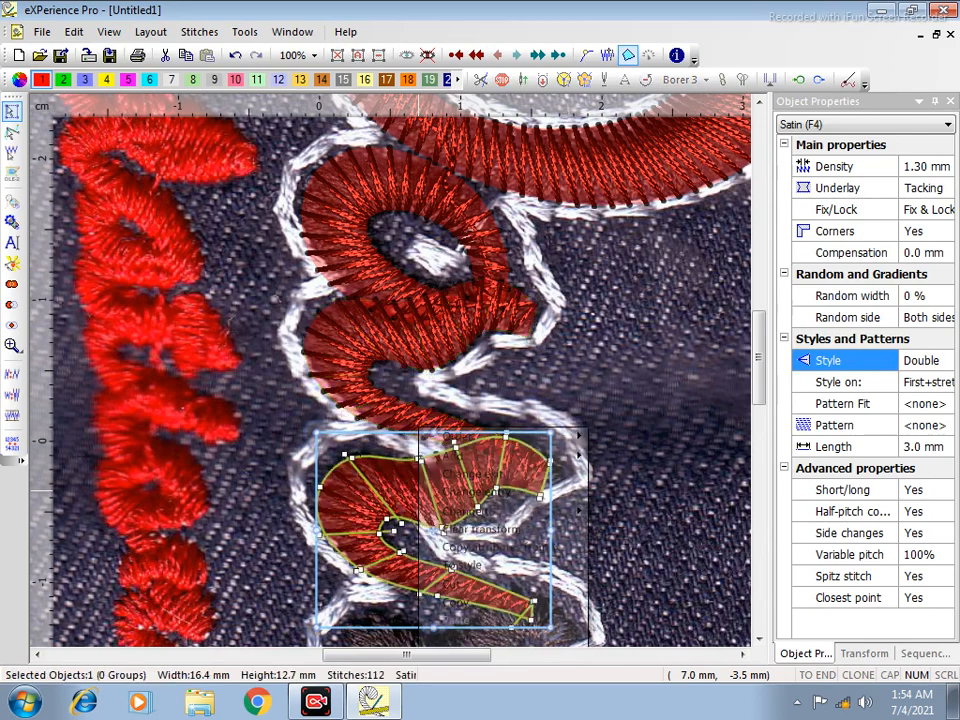
scroll(672, 378, "down", 1)
scroll(673, 378, "down", 1)
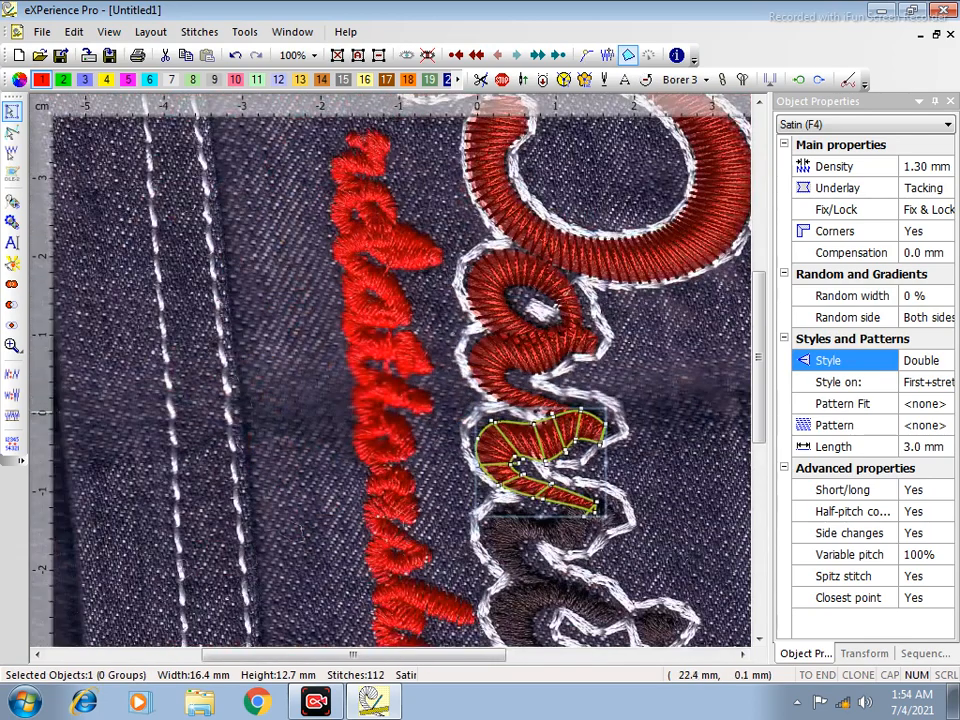
Reshape the copied satin's nodes at its left bend and right tip to fit the dark stroke beneath it.
left_click(681, 406)
left_click_drag(339, 386, 866, 599)
left_click(314, 325)
left_click(12, 133)
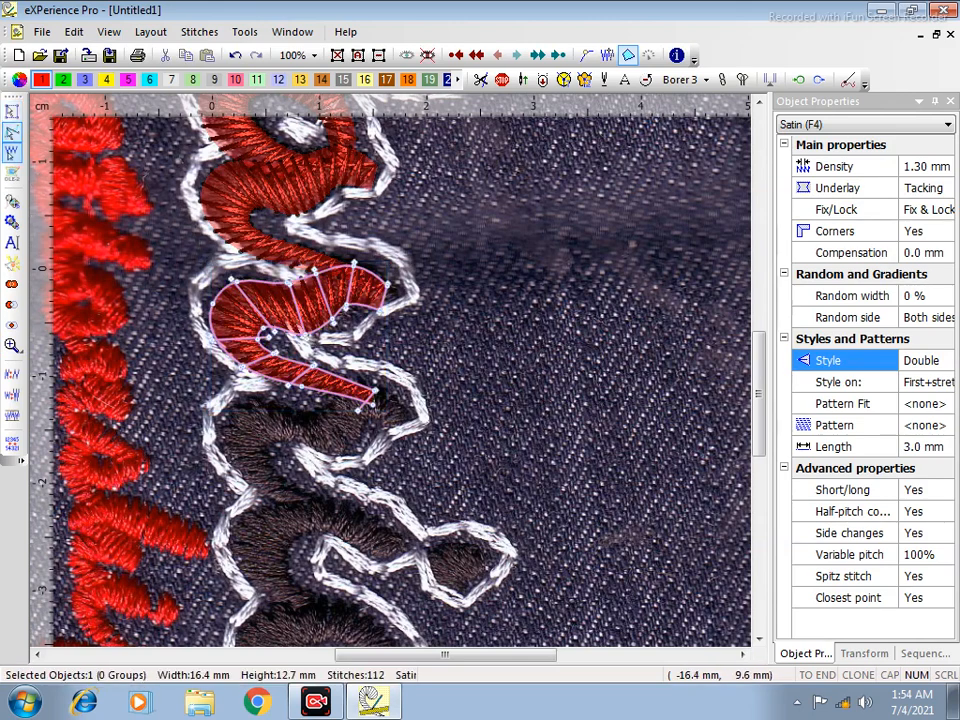
left_click_drag(346, 305, 348, 303)
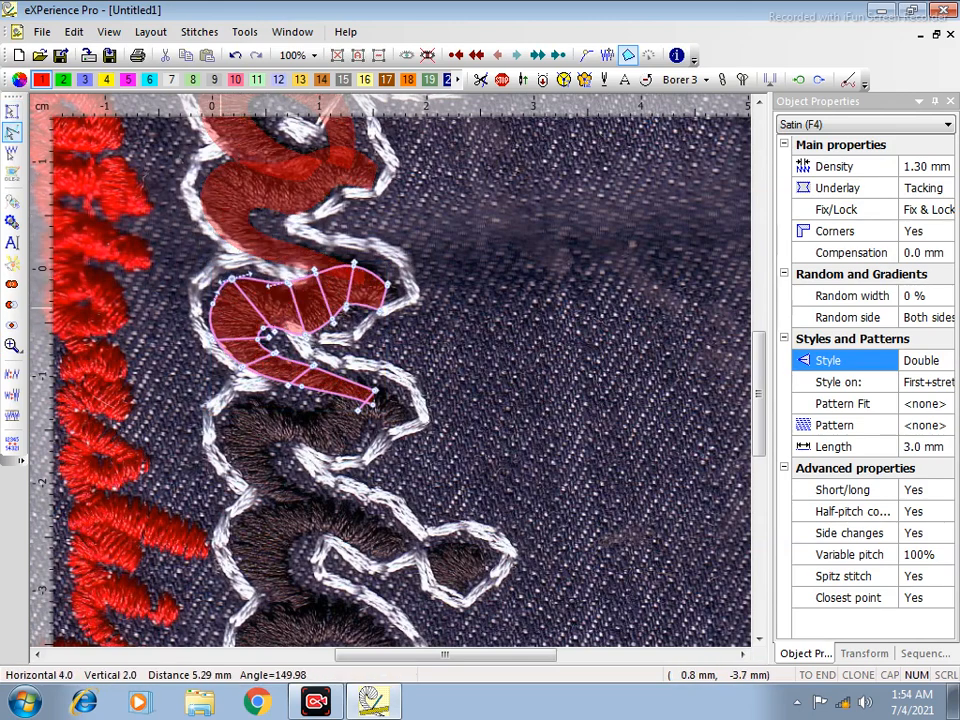
left_click_drag(229, 281, 205, 296)
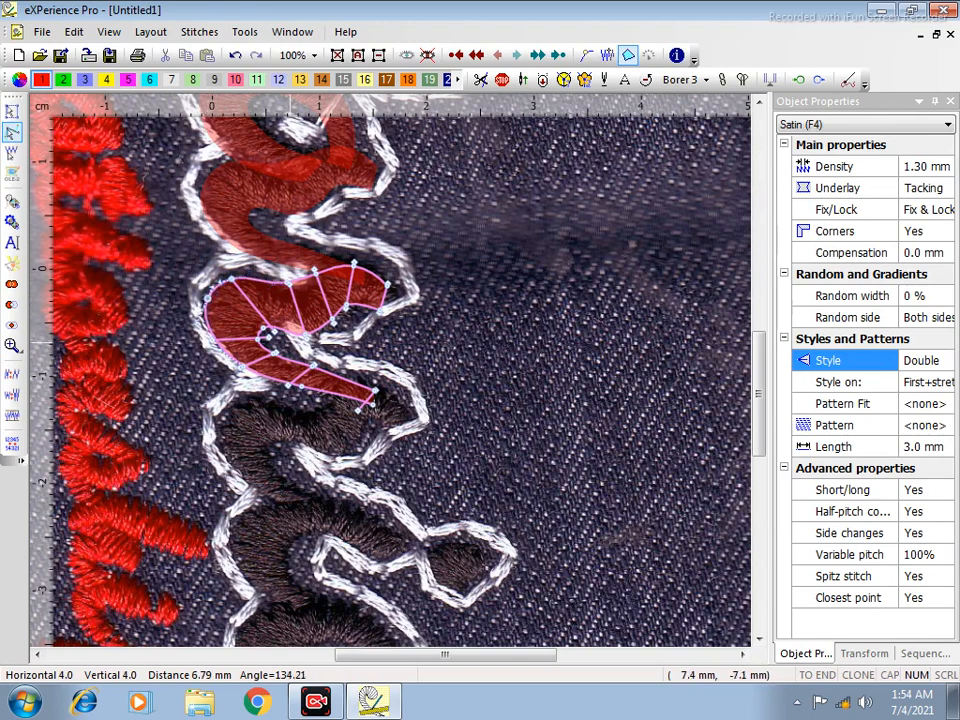
left_click_drag(405, 262, 362, 325)
left_click_drag(386, 285, 394, 279)
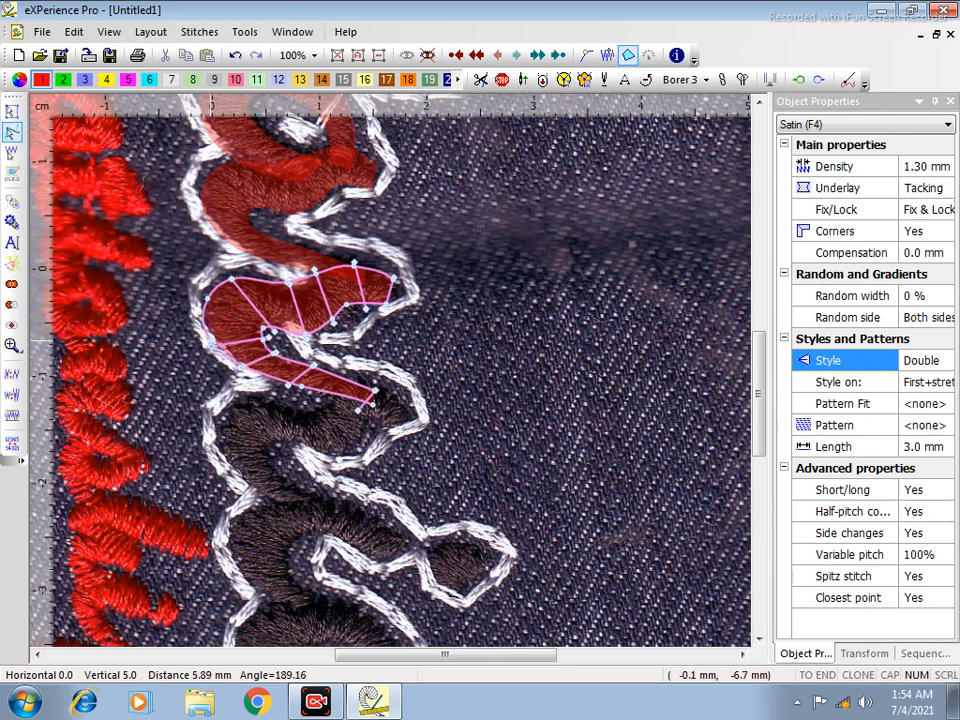
left_click(12, 112)
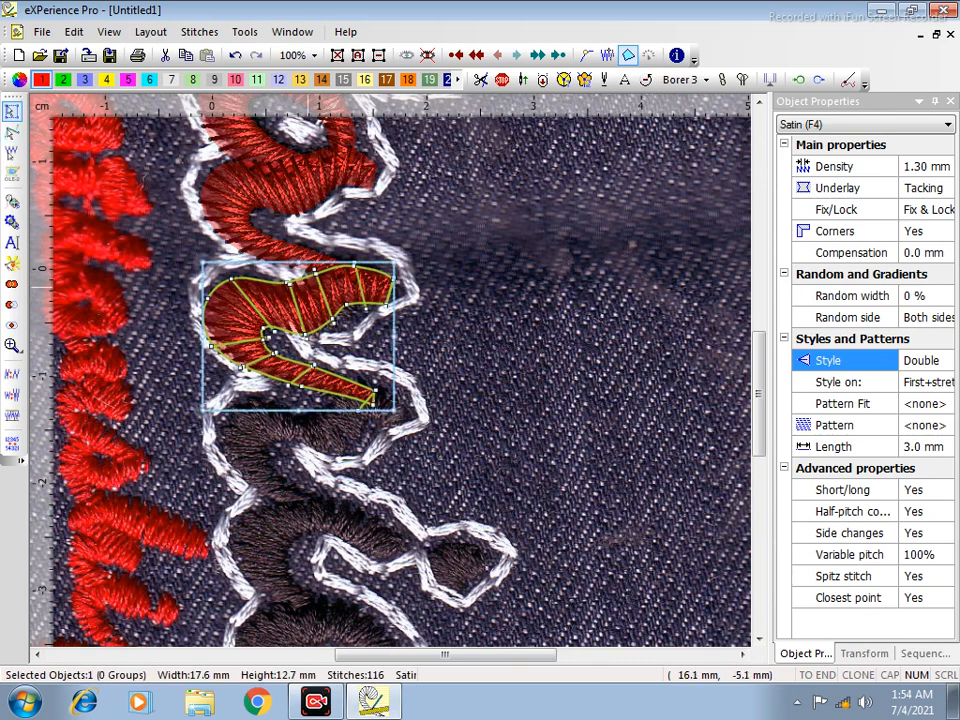
left_click(539, 372)
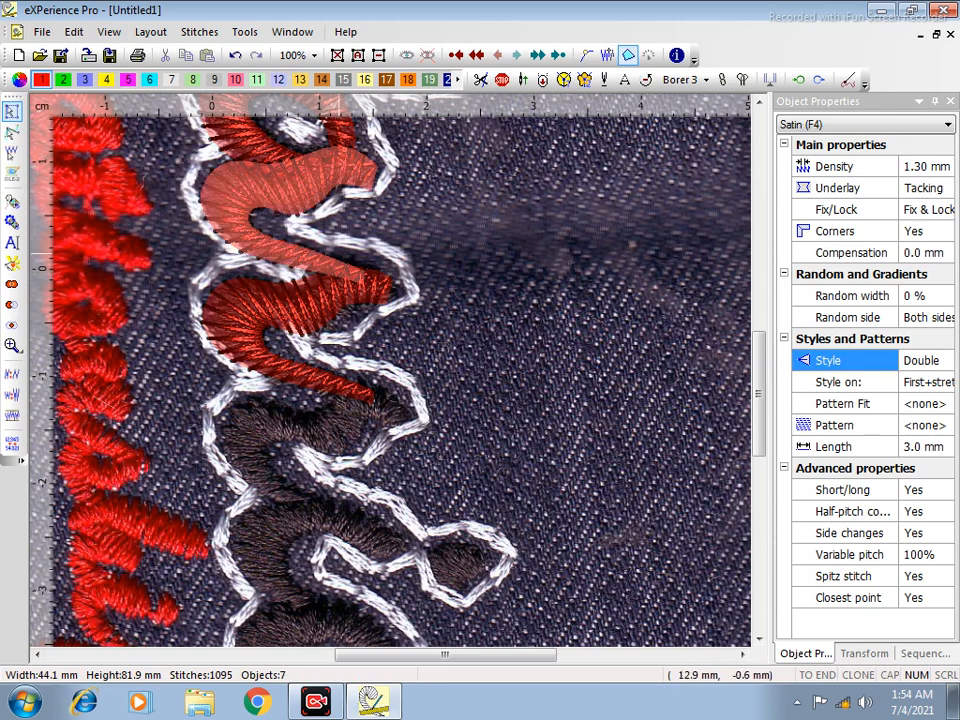
Duplicate the reshaped satin onto the next dark stroke further down the lettering.
left_click_drag(336, 307, 350, 430)
right_click(350, 430)
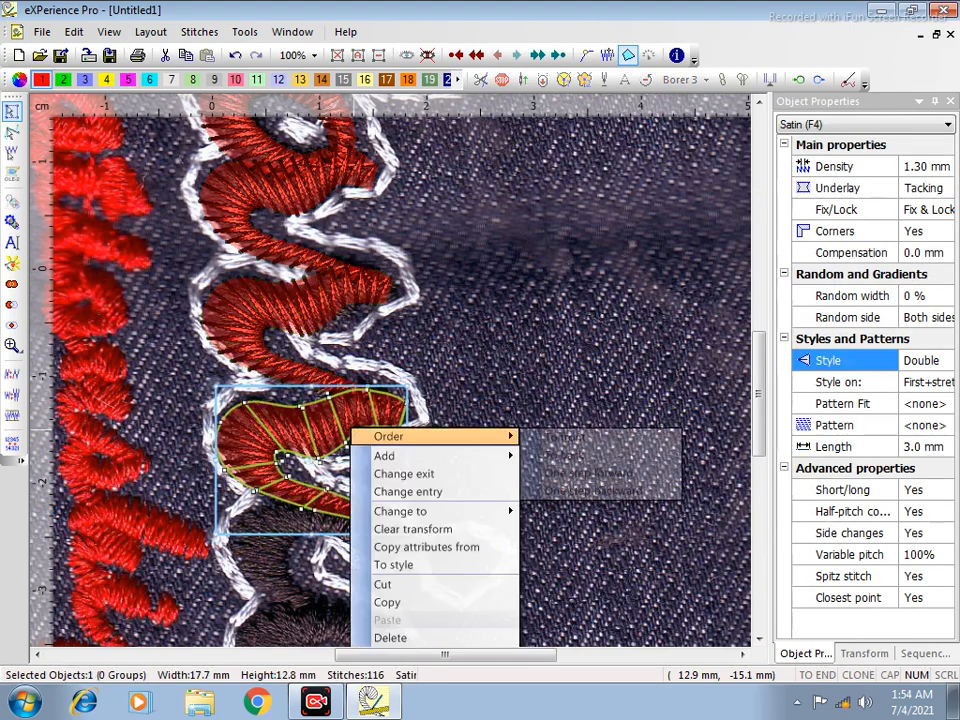
left_click(549, 340)
Add a manual connecting stitch from the lowest satin's narrow end to the small detached dark shape.
scroll(551, 342, "down", 3)
left_click_drag(556, 367, 445, 448)
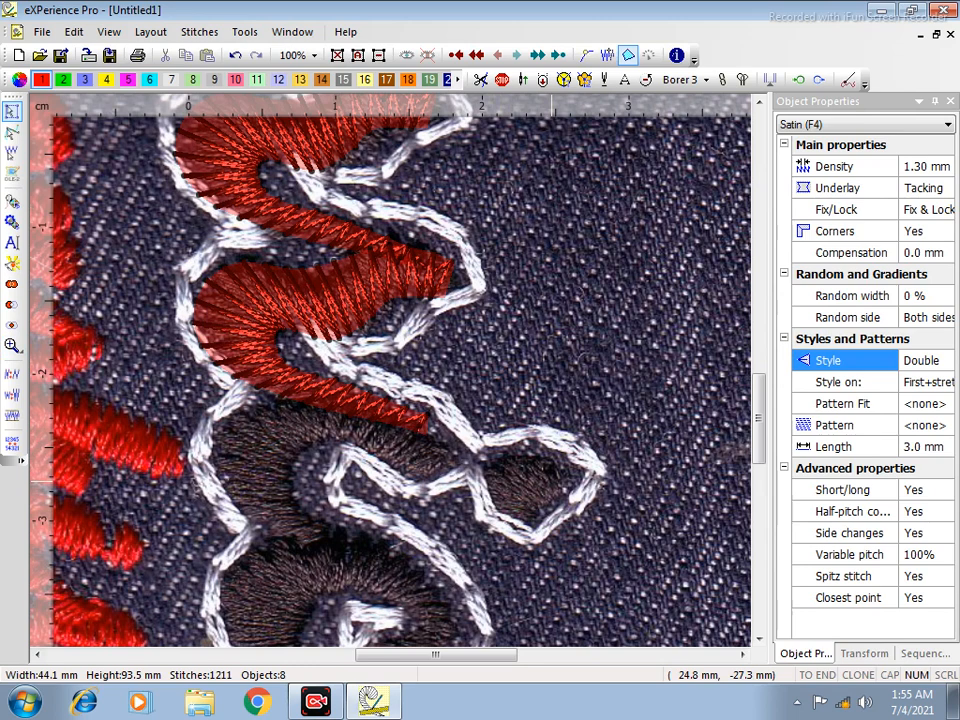
key("F2")
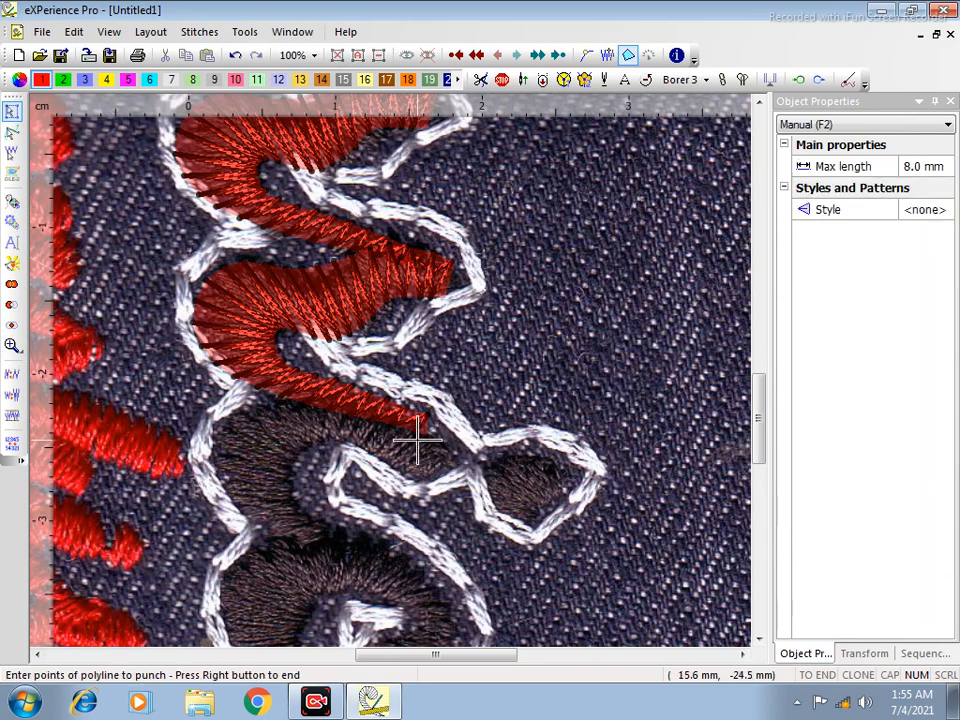
left_click(415, 437)
left_click(422, 456)
left_click(490, 478)
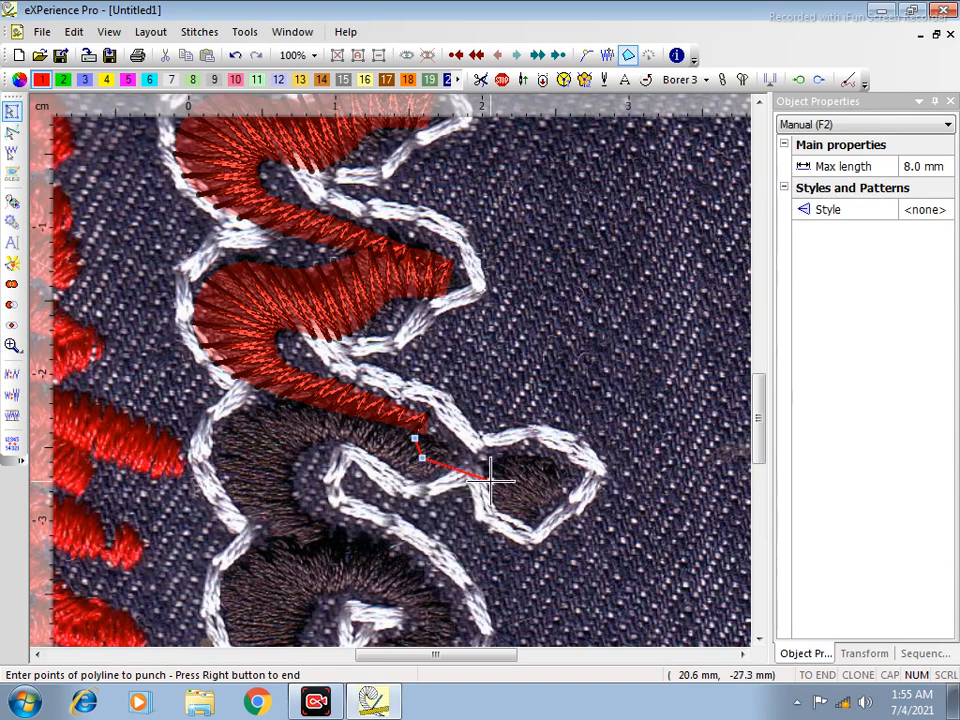
right_click(491, 478)
key("Escape")
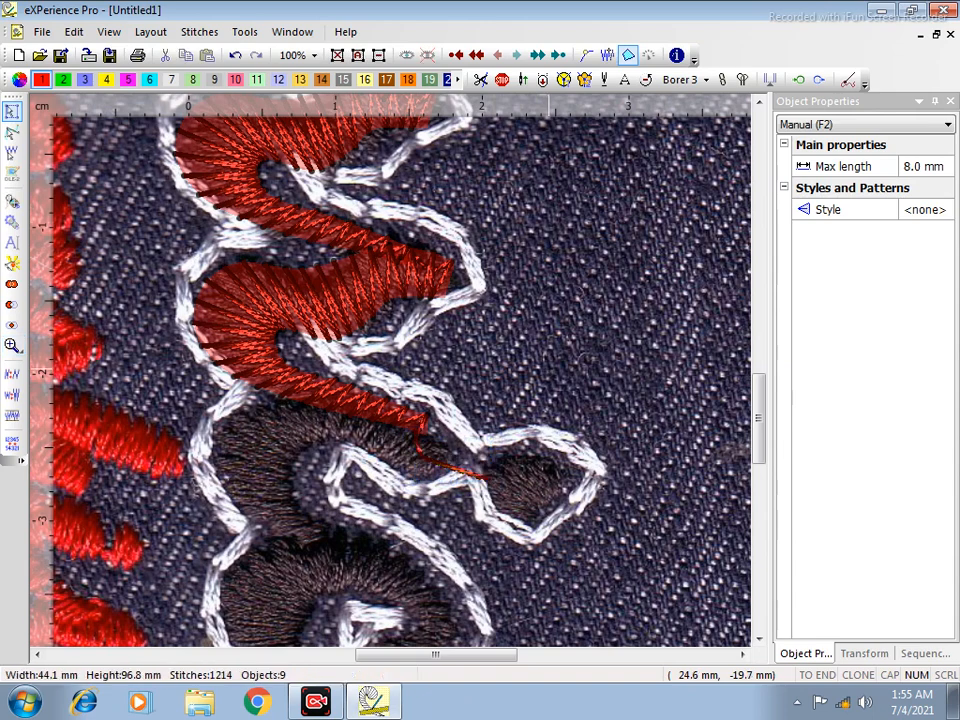
Trace the small detached dark shape as a satin and set its exit point on the left edge beside the connecting stitch.
left_click(556, 460)
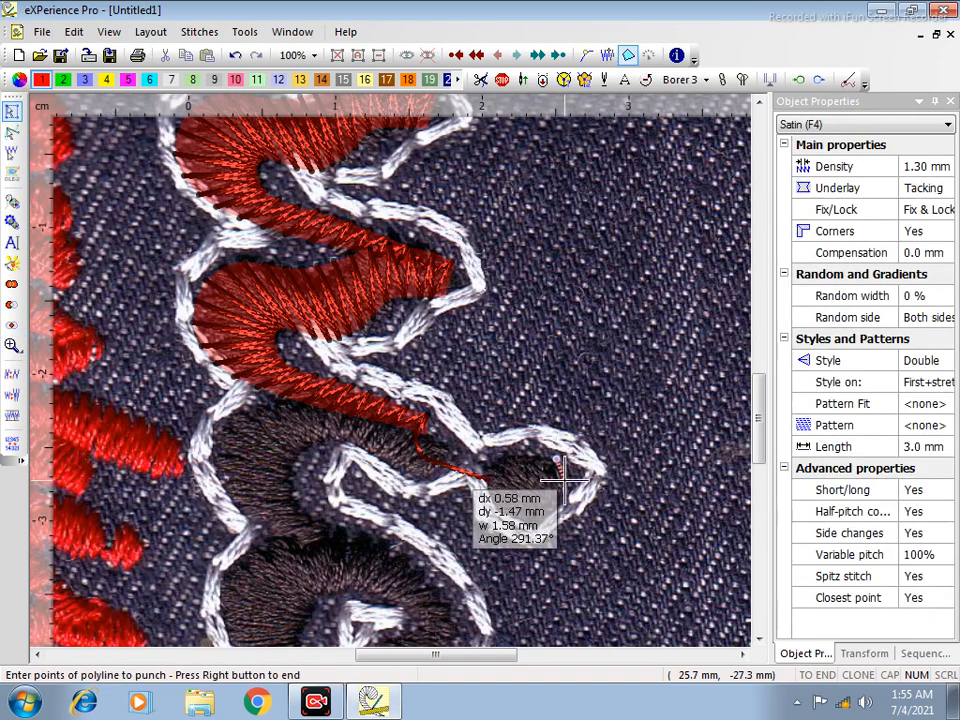
left_click(509, 452)
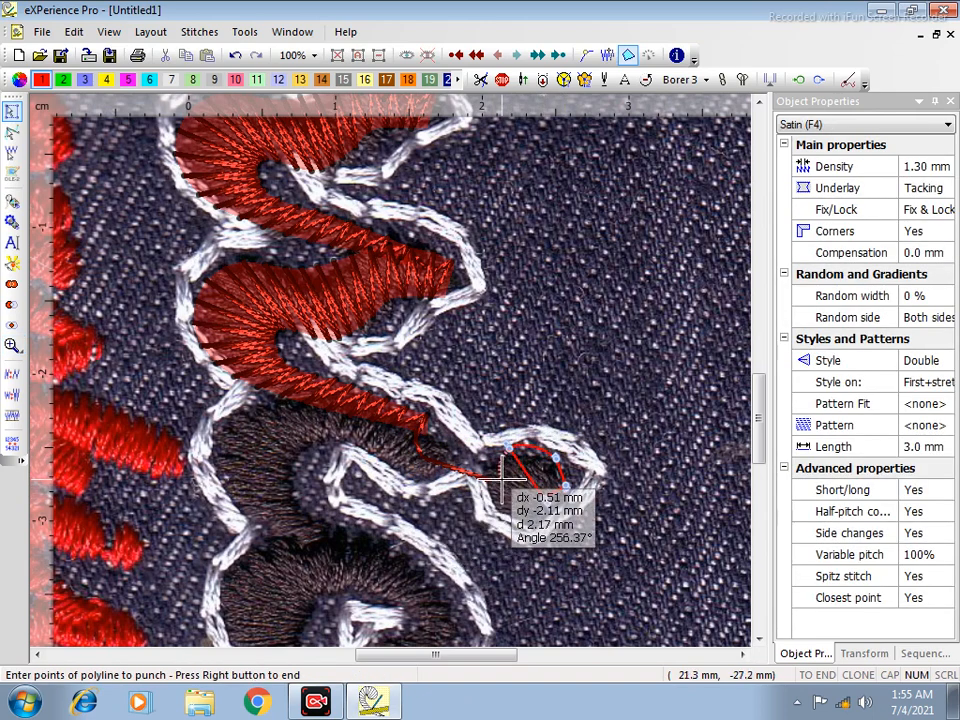
left_click(546, 500)
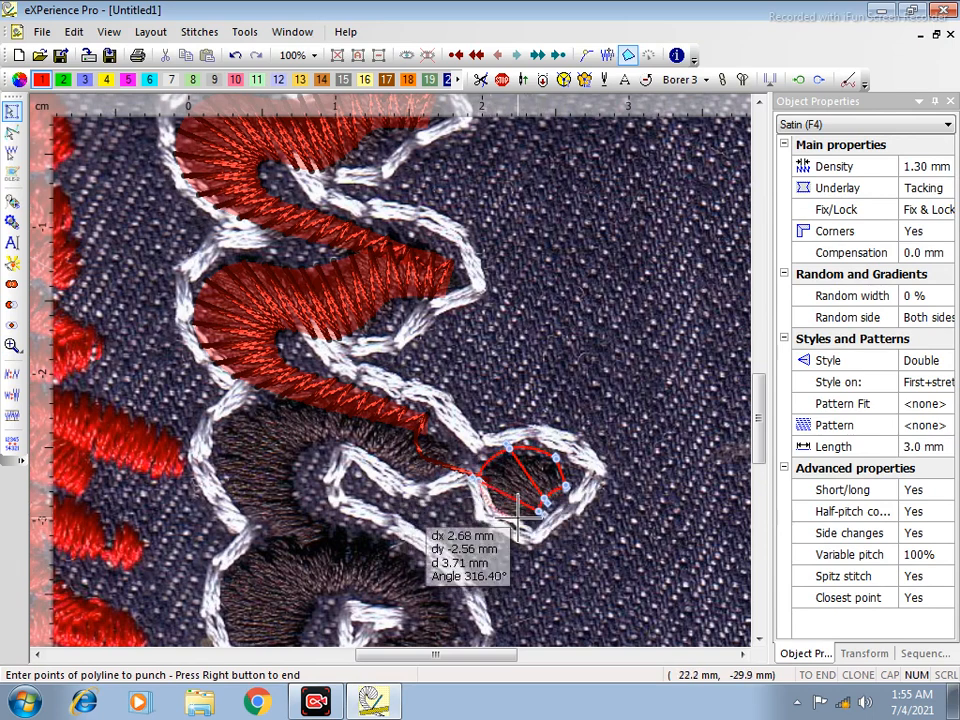
left_click(473, 479)
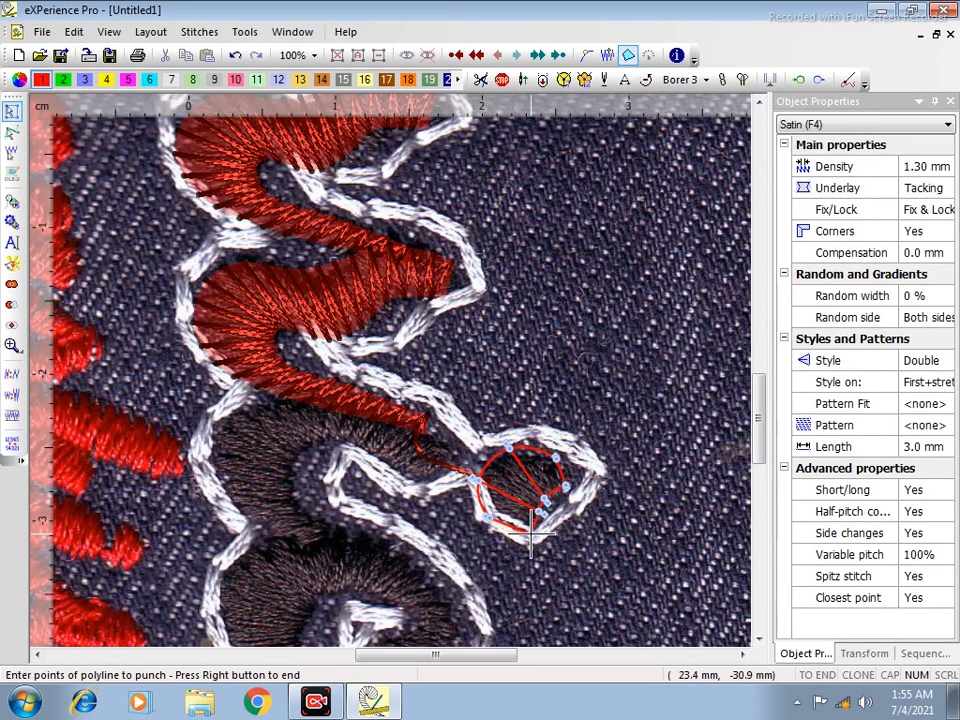
right_click(535, 539)
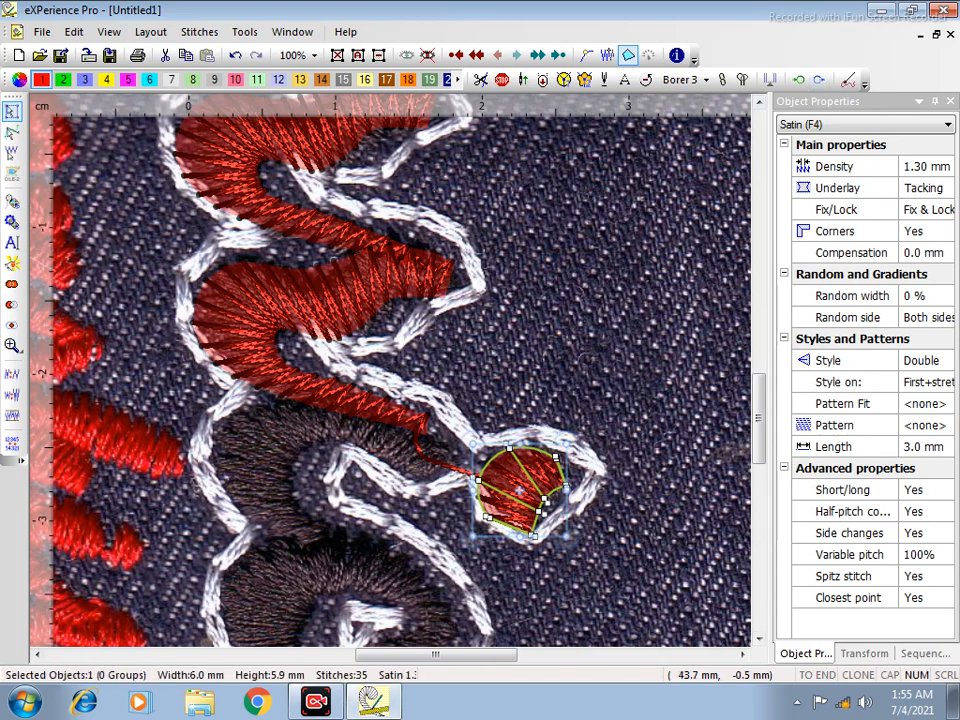
left_click(820, 80)
left_click(478, 482)
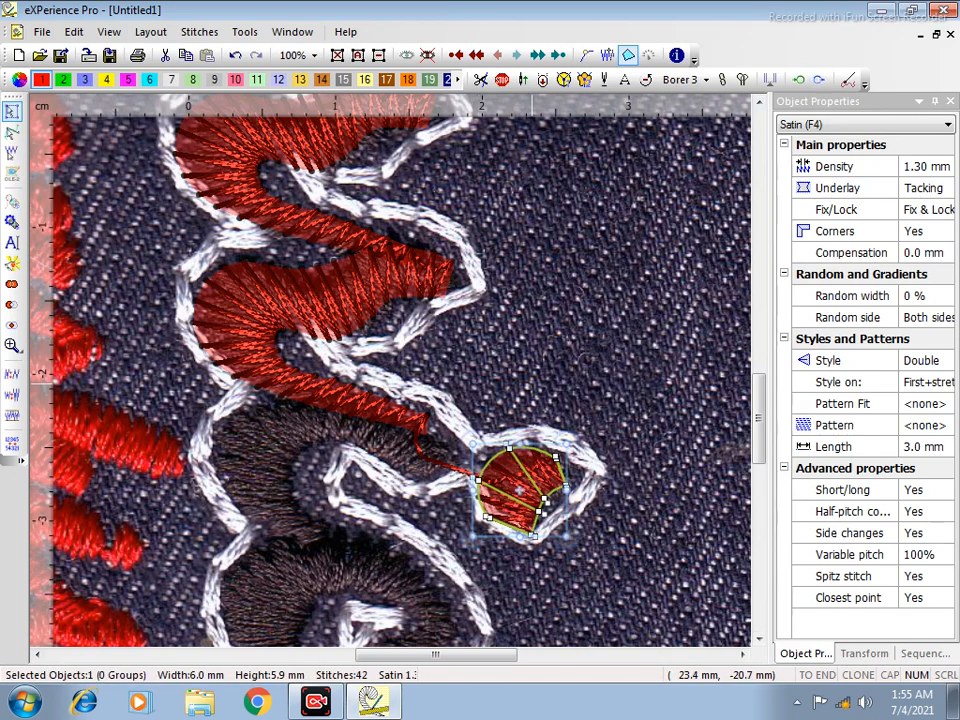
Start a satin at the right tip of the dark stroke beside the small shape, placing paired edge points leftward along its upper part.
left_click(443, 478)
left_click(461, 455)
left_click(407, 478)
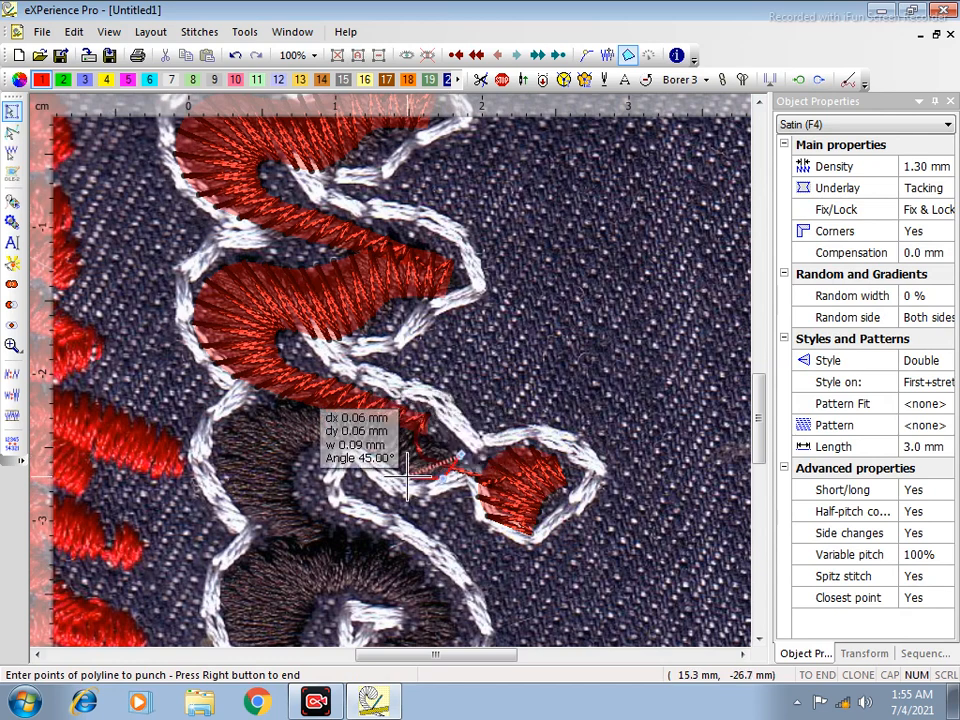
left_click(434, 428)
left_click(362, 454)
left_click(376, 412)
left_click(324, 446)
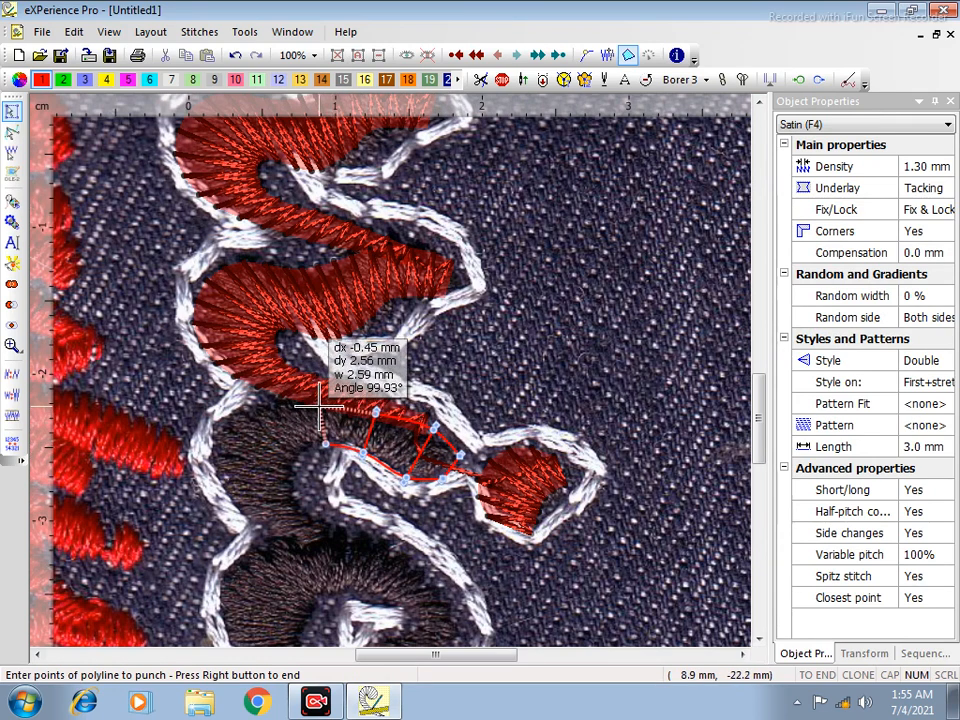
Trace the stroke's left bend down to its narrow lower end and finish the satin with the default exit point.
left_click(298, 456)
left_click(236, 408)
left_click(292, 475)
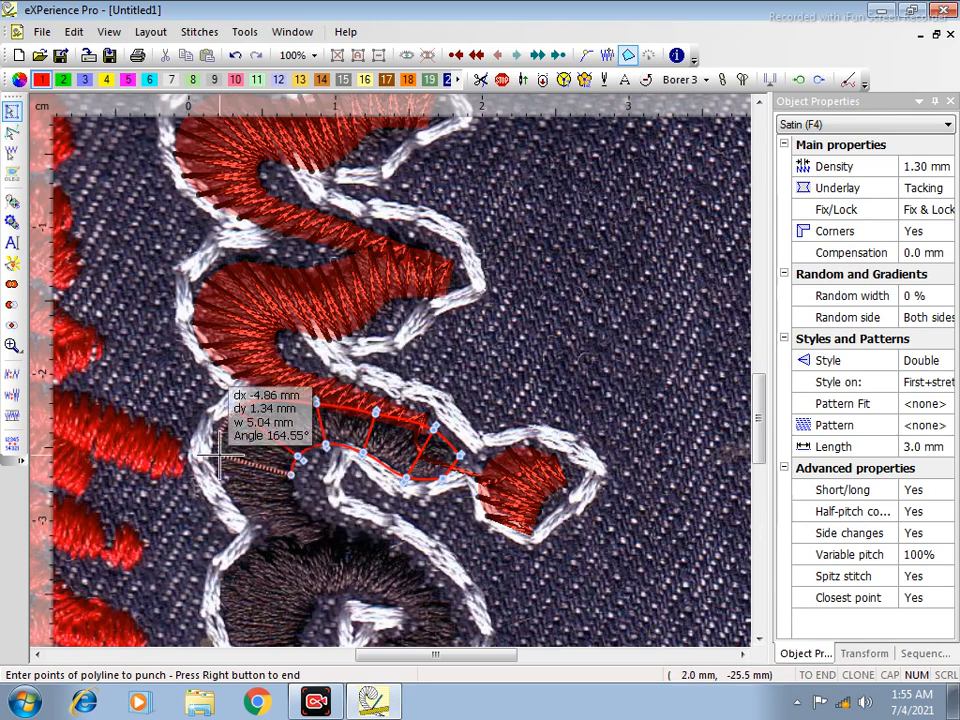
left_click(203, 460)
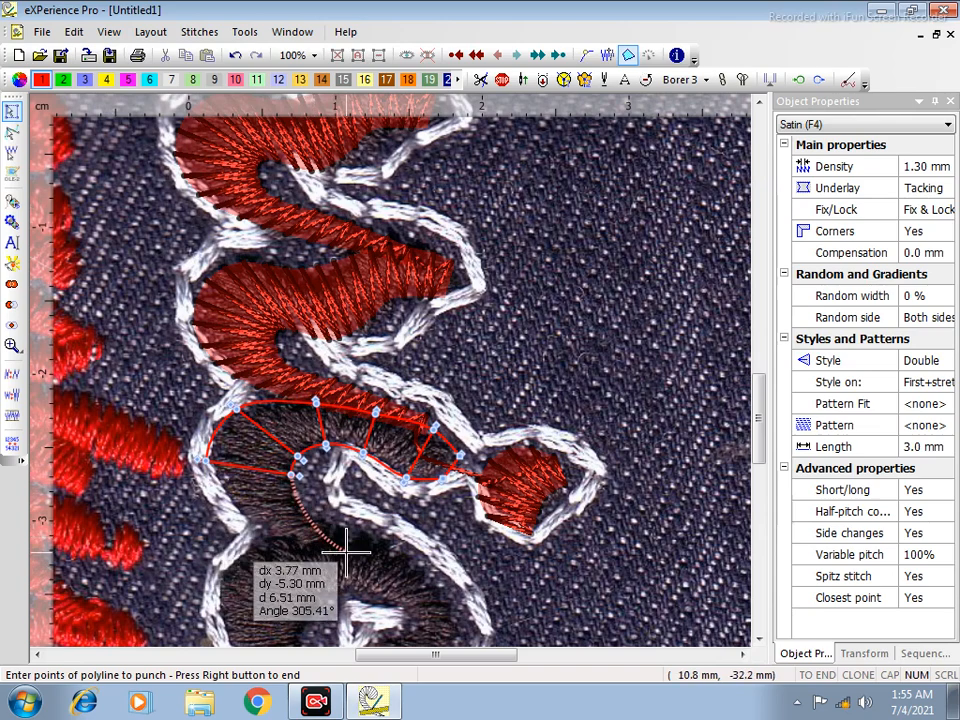
left_click(354, 545)
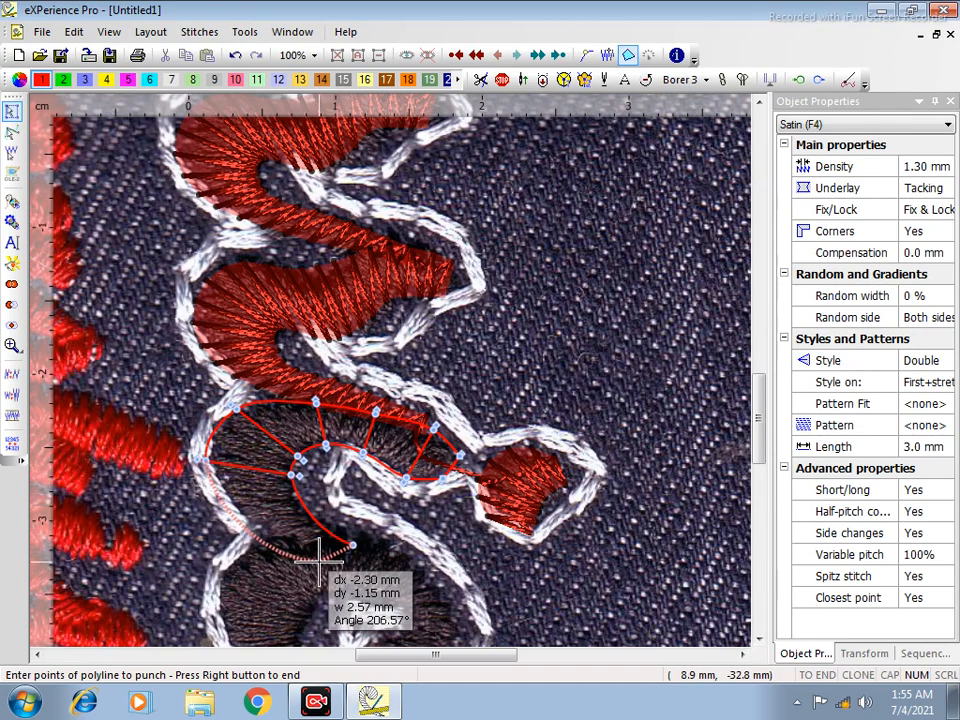
right_click(319, 561)
right_click(320, 560)
left_click(510, 304)
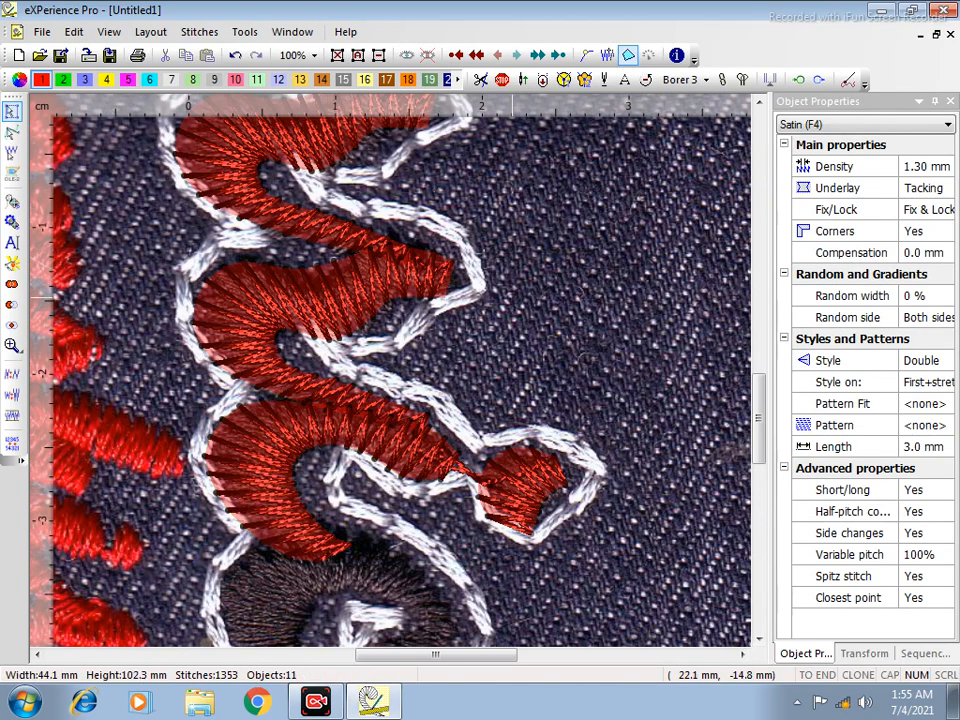
Start a satin on the dark ring-shaped stroke below the last satin, placing paired edge points from its right side over the top.
scroll(527, 319, "down", 2)
scroll(545, 345, "down", 2)
key("z")
left_click_drag(642, 339, 312, 590)
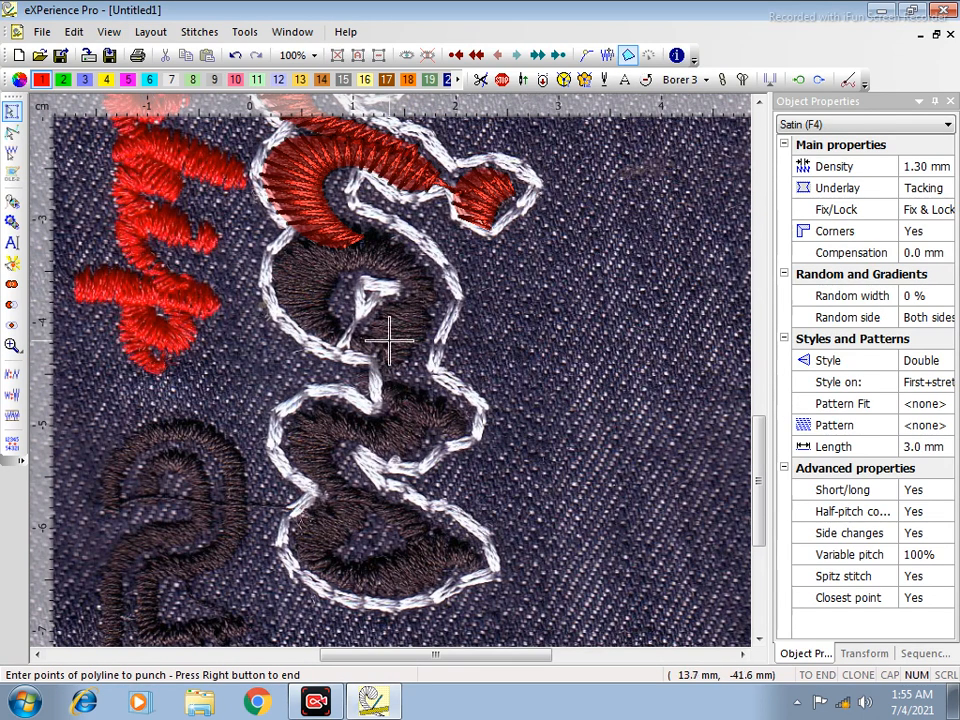
left_click(407, 298)
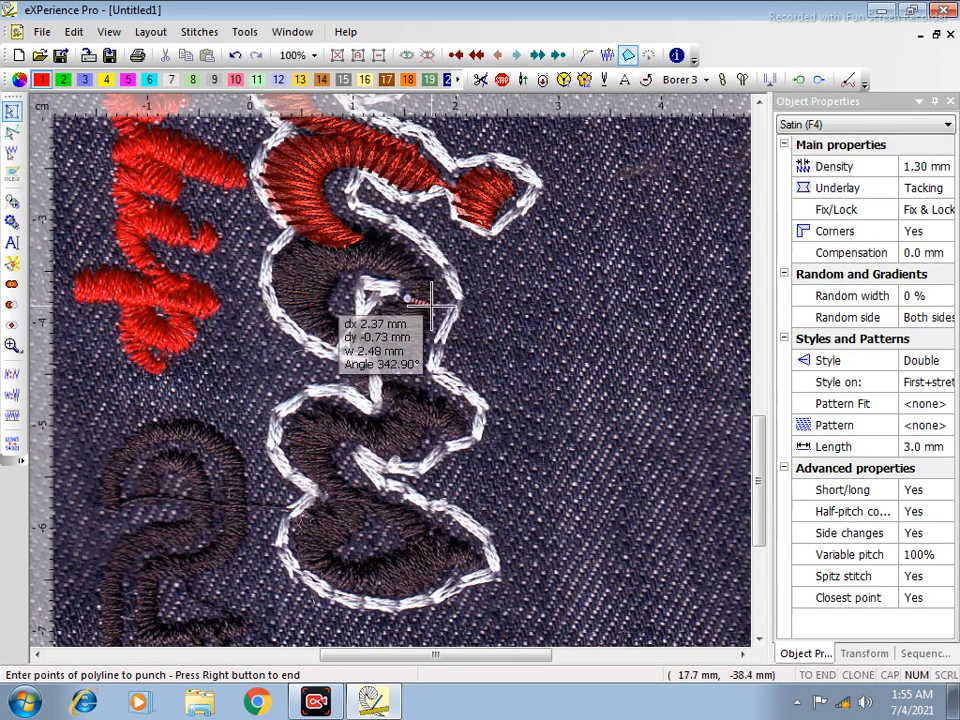
left_click(437, 302)
left_click(402, 282)
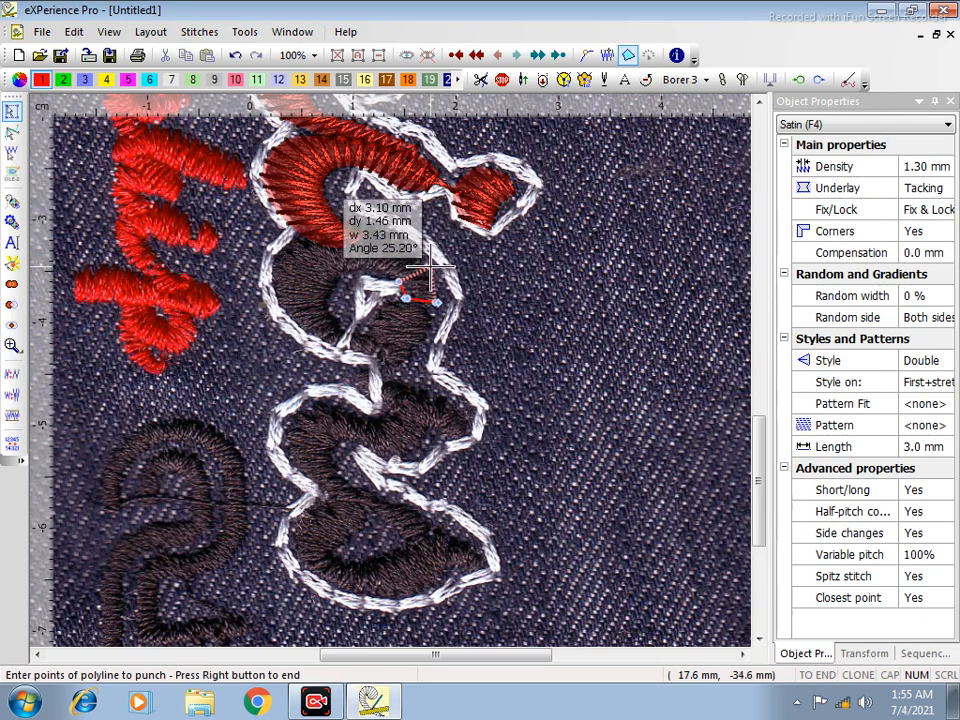
left_click(434, 266)
left_click(361, 270)
left_click(373, 232)
left_click(336, 279)
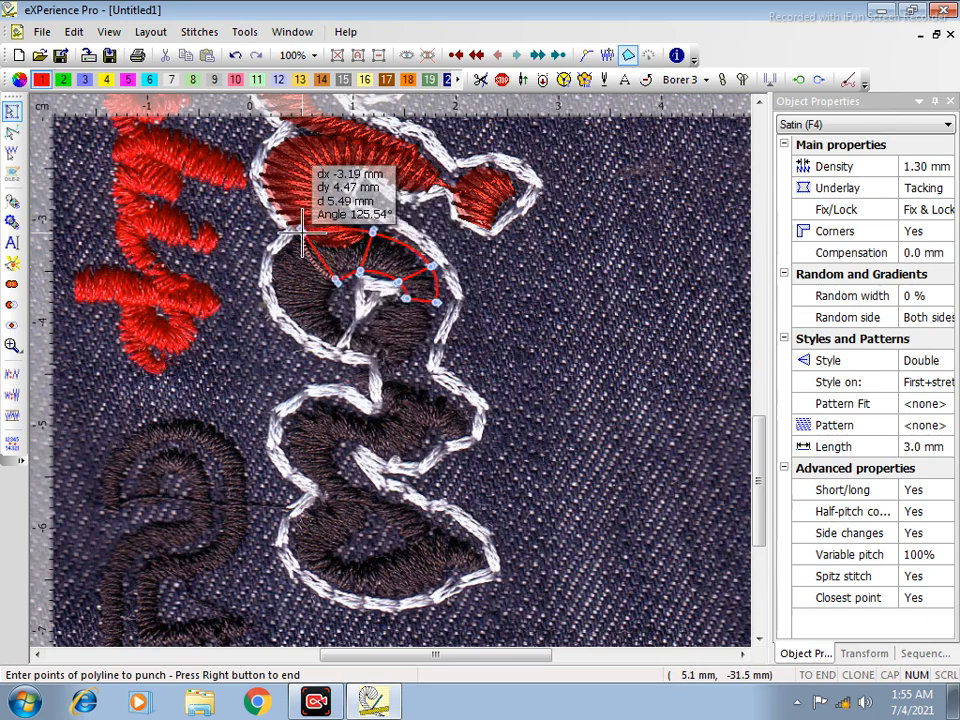
Trace the ring's left side and bottom back up to its starting edge on the right and finish the satin.
left_click(329, 297)
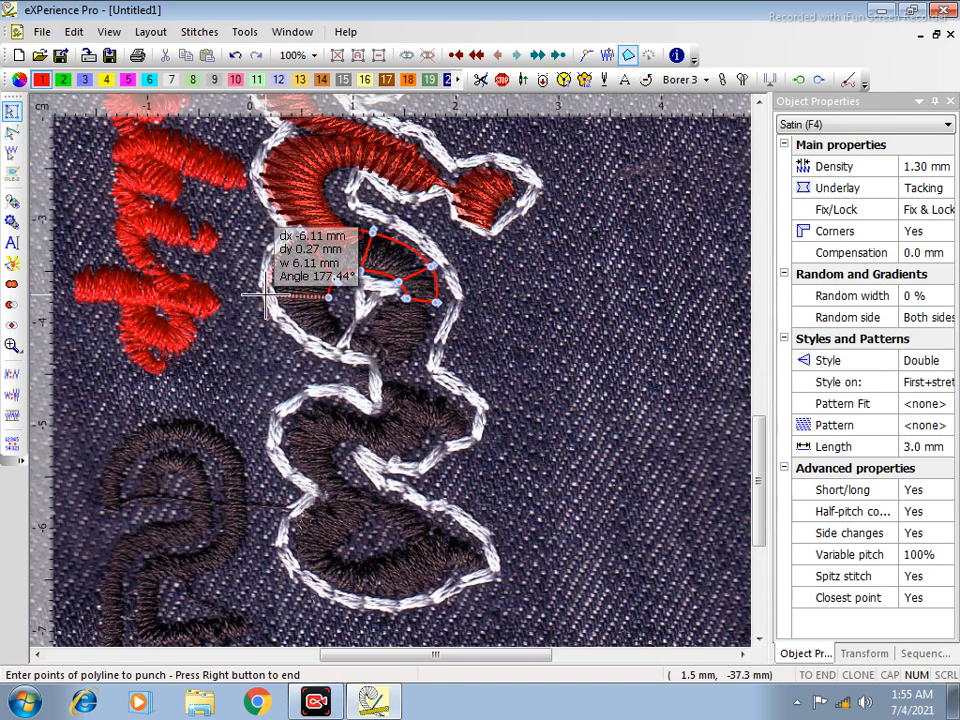
left_click(263, 294)
left_click(343, 323)
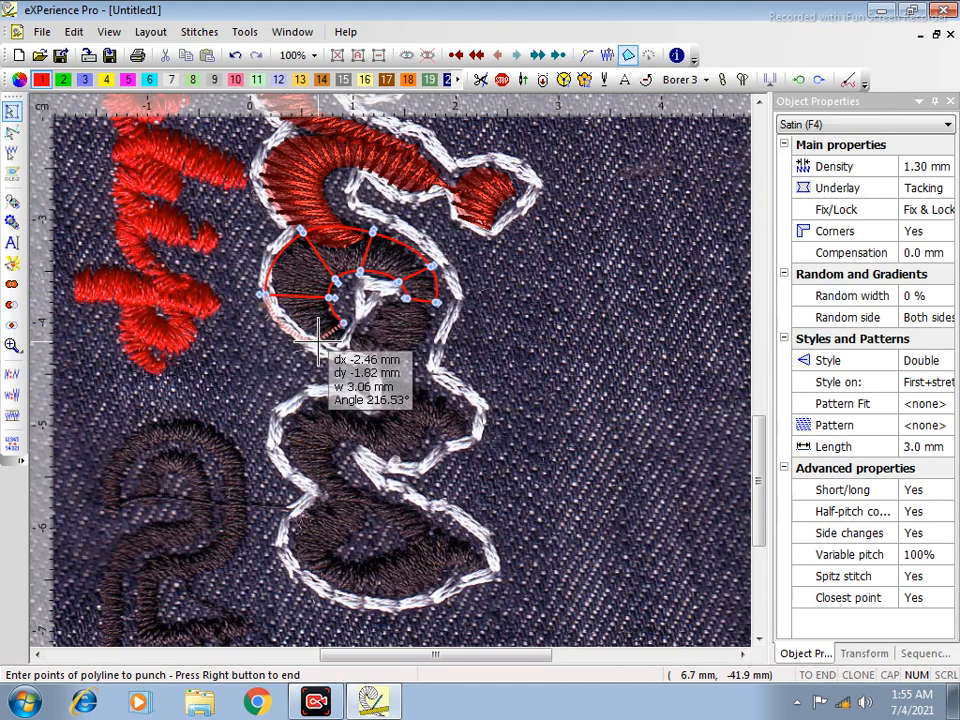
left_click(317, 342)
left_click(372, 339)
left_click(380, 367)
left_click(378, 318)
left_click(437, 334)
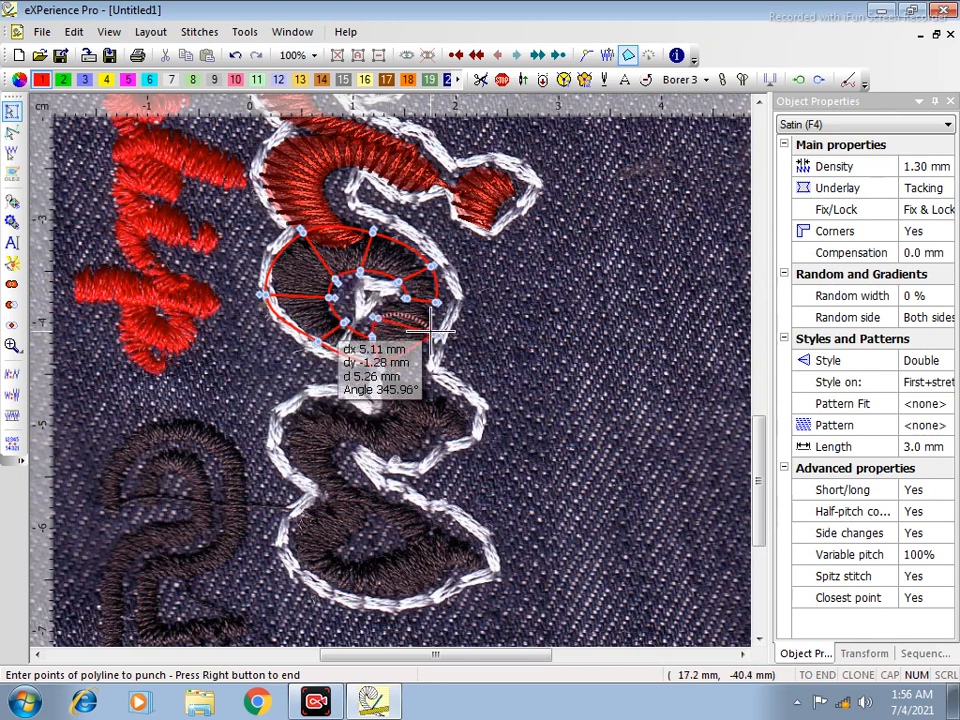
left_click(405, 298)
right_click(435, 301)
right_click(435, 301)
right_click(435, 301)
left_click(585, 260)
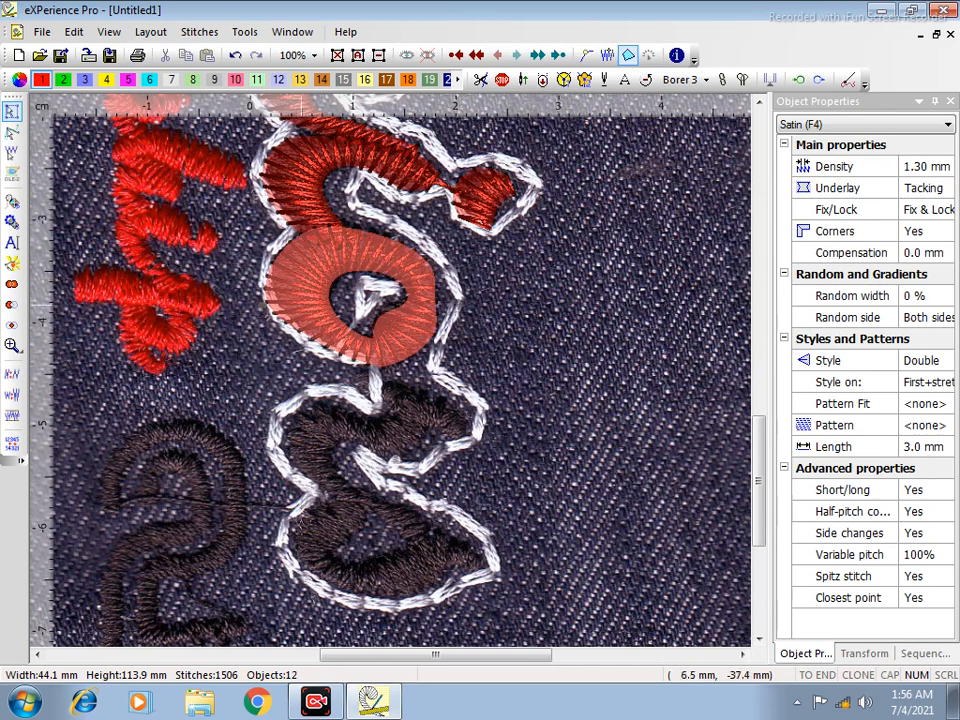
Set the ring satin's exit point on its bottom edge, just above the short diagonal dark stroke.
left_click(317, 293)
left_click(610, 56)
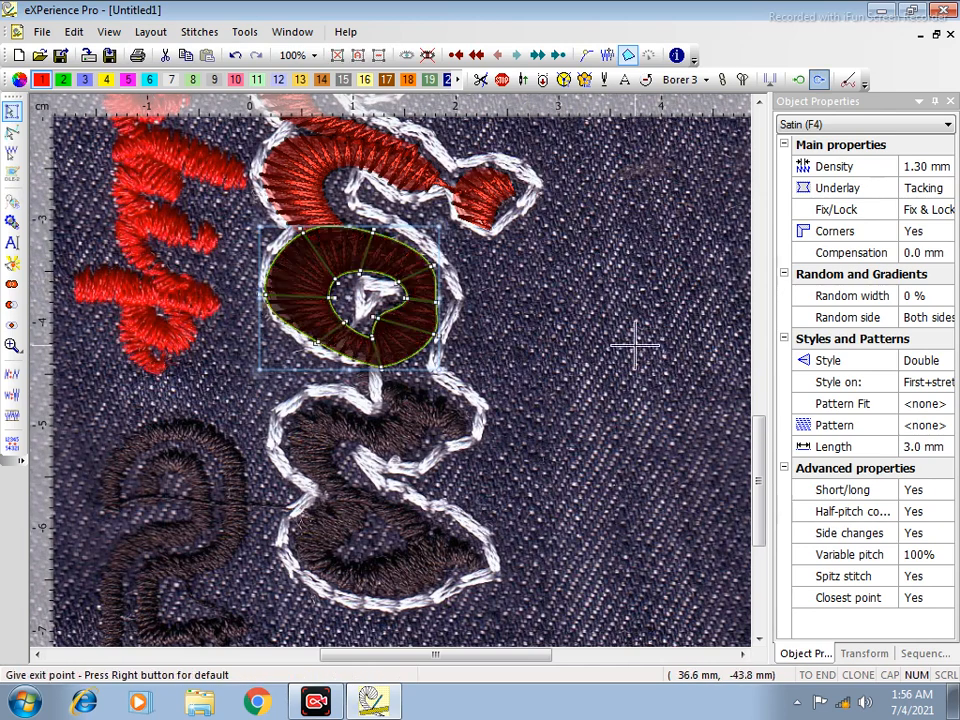
left_click(374, 366)
left_click(558, 323)
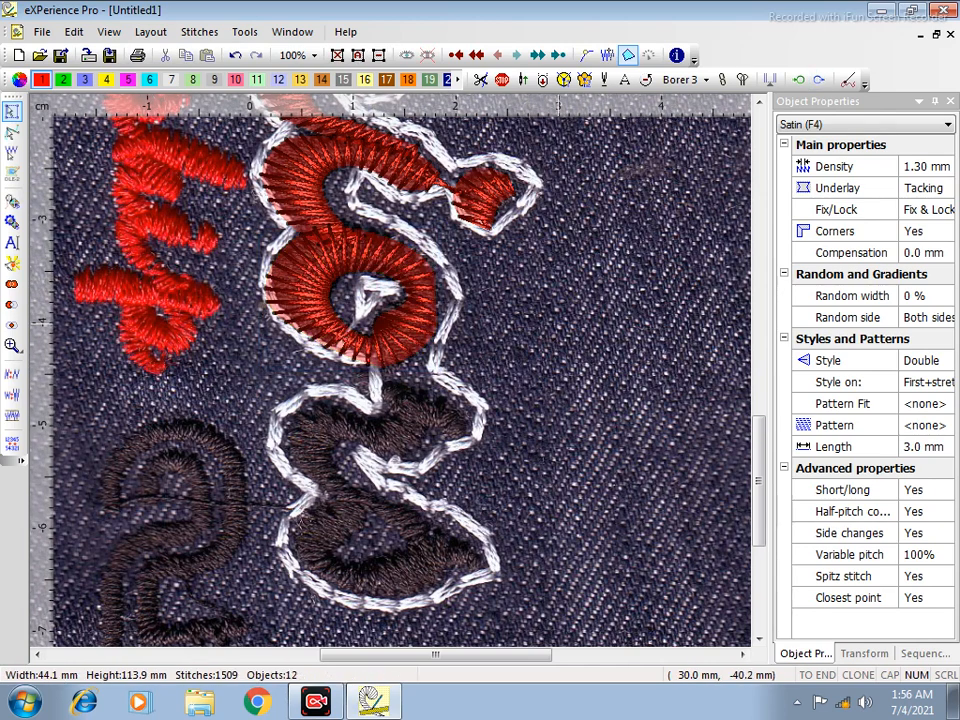
Trace the short diagonal dark stroke below the ring as a satin, from the ring's bottom edge to the stroke's lower-right tip.
left_click(360, 378)
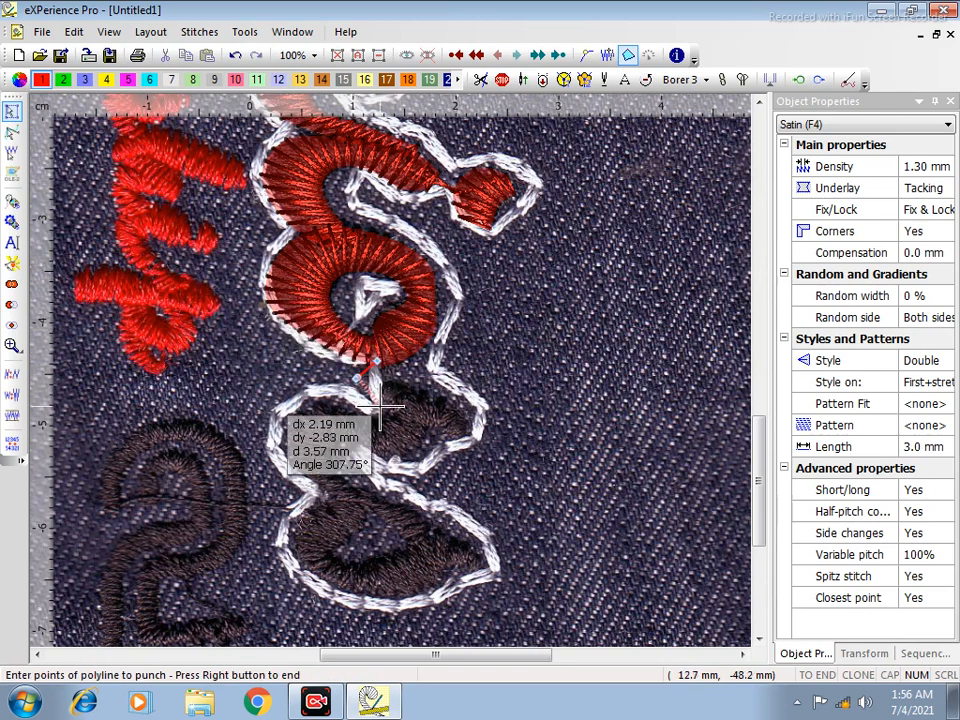
left_click(381, 402)
left_click(416, 361)
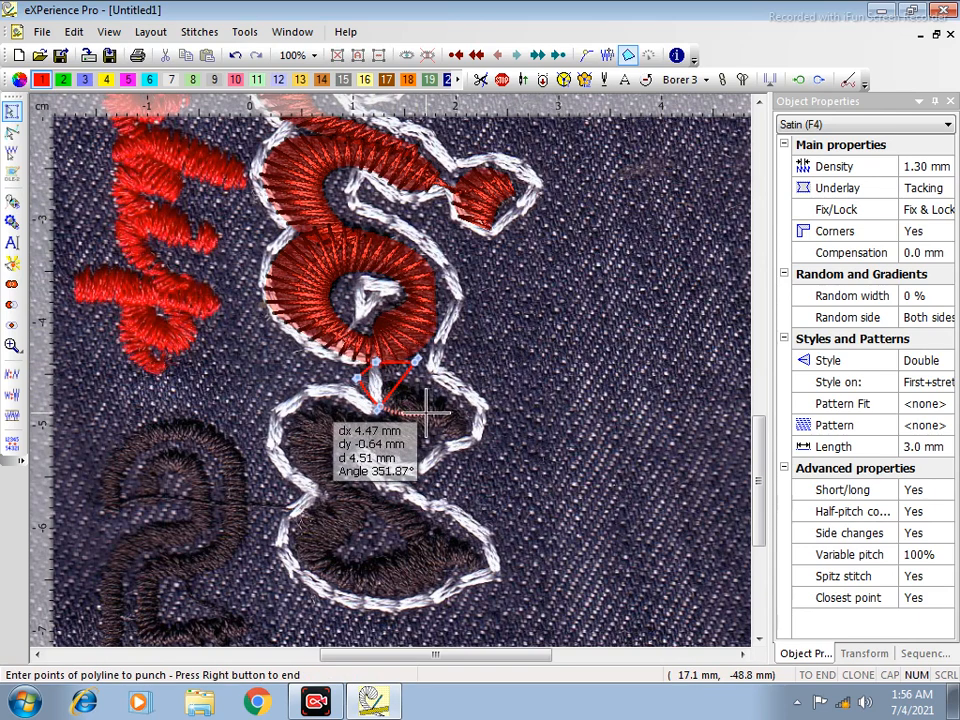
key("BackSpace")
left_click(412, 378)
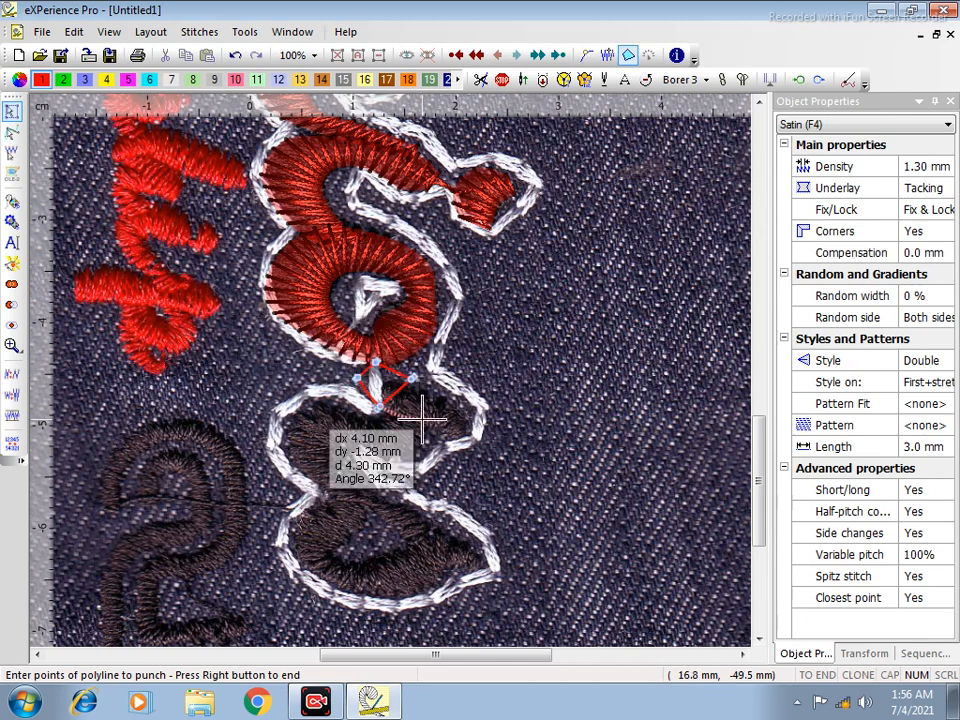
left_click(423, 428)
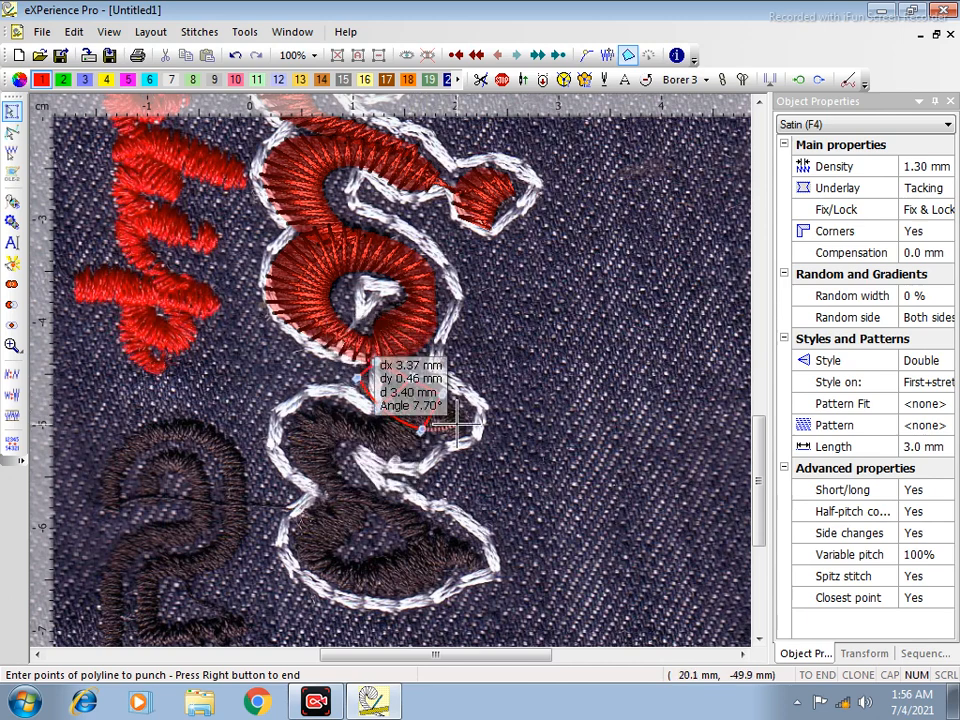
left_click(454, 438)
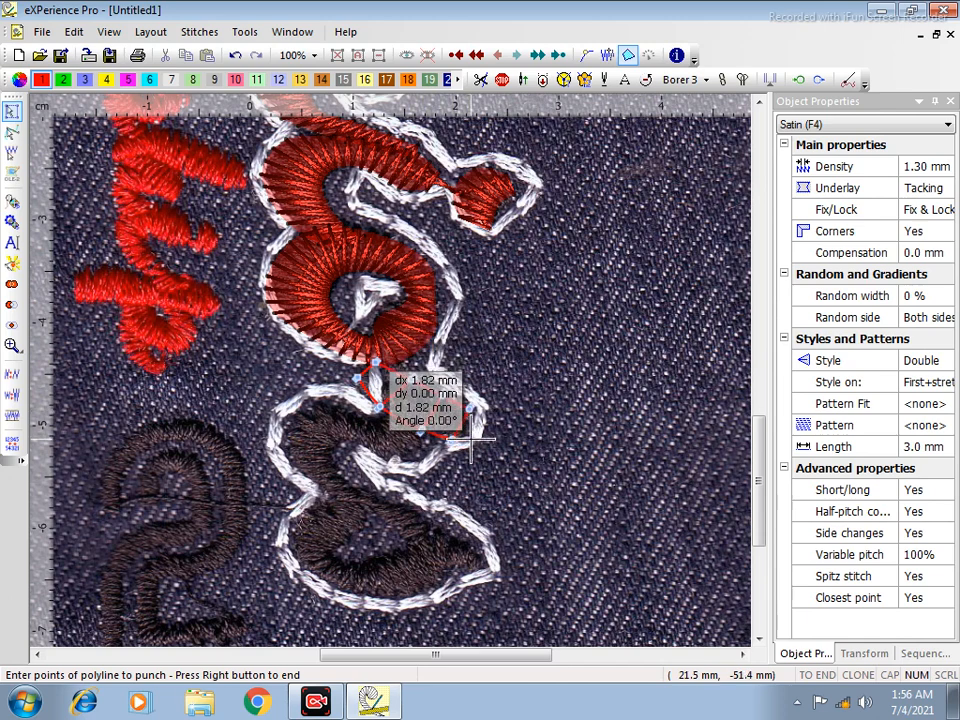
right_click(374, 370)
right_click(374, 370)
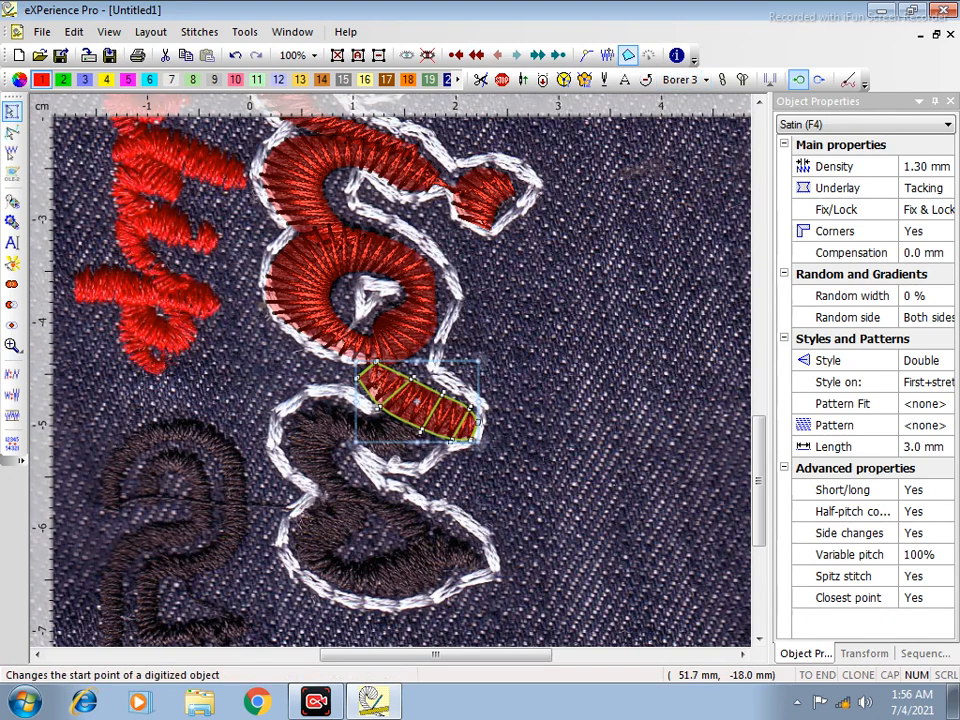
Set the diagonal satin's exit point on its lower edge, where the next curved dark stroke meets it.
left_click(819, 79)
left_click(439, 427)
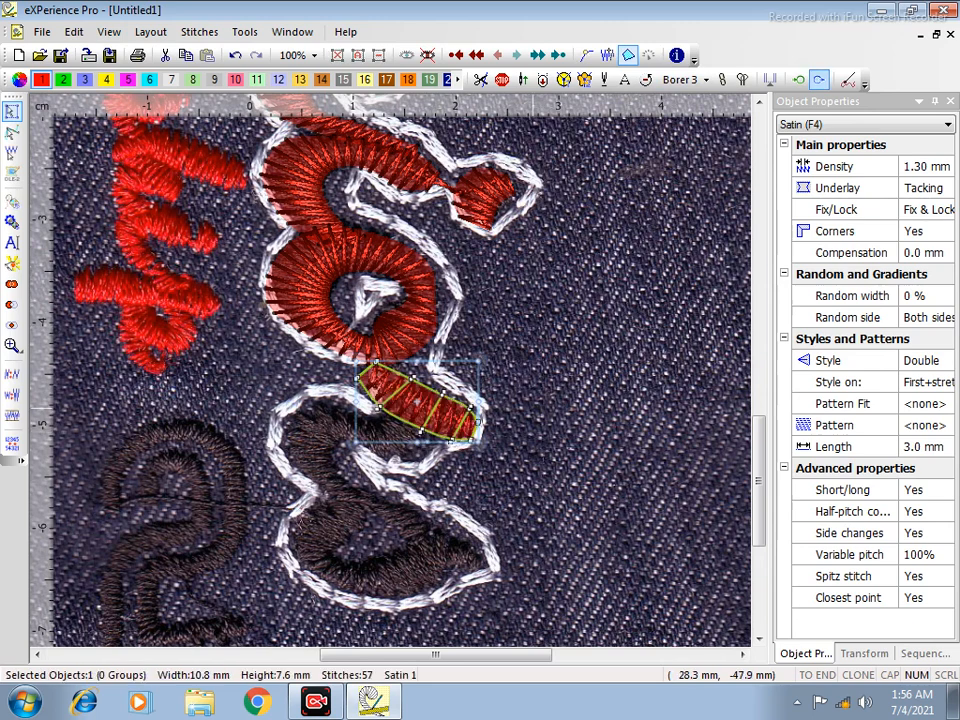
key("Escape")
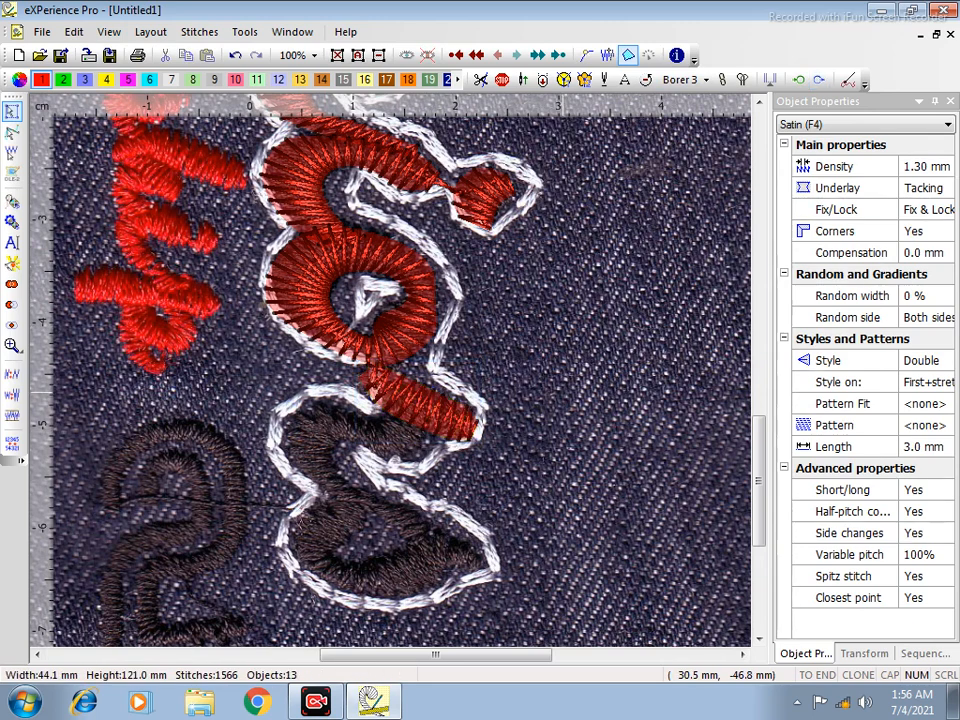
Start a satin on the curved dark stroke beneath the diagonal one, placing paired edge points from its right end to the left bend.
left_click(437, 405)
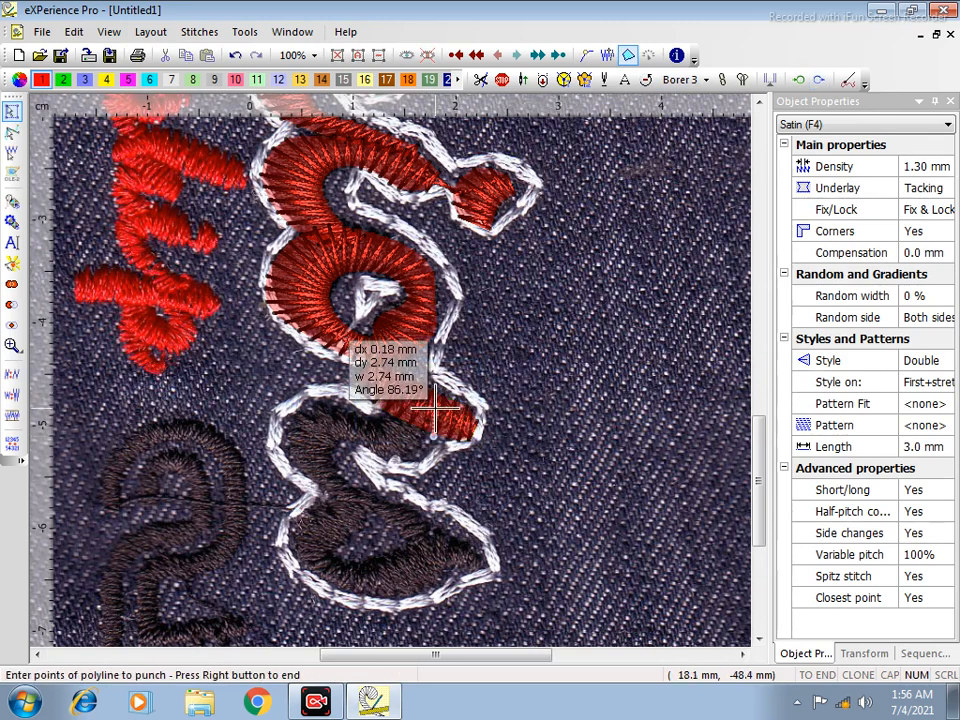
left_click(419, 455)
left_click(377, 450)
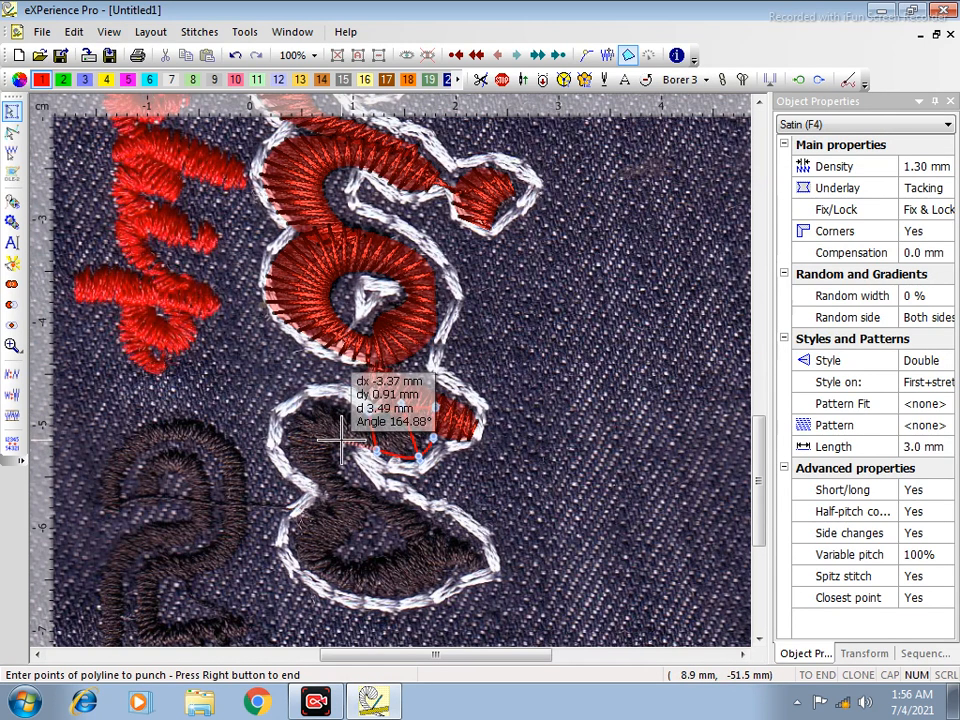
left_click(341, 442)
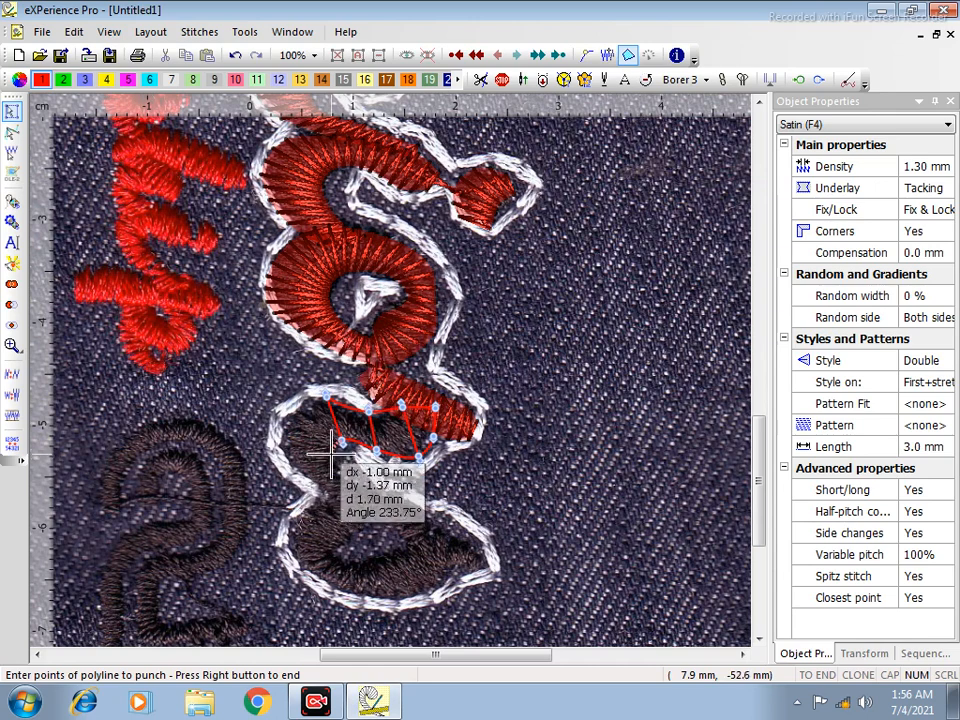
left_click(276, 421)
Trace the curved stroke's left bend down to its narrow lower end and finish the satin.
left_click(334, 449)
left_click(349, 477)
left_click(308, 484)
left_click(394, 512)
left_click(356, 521)
right_click(356, 521)
left_click(426, 430)
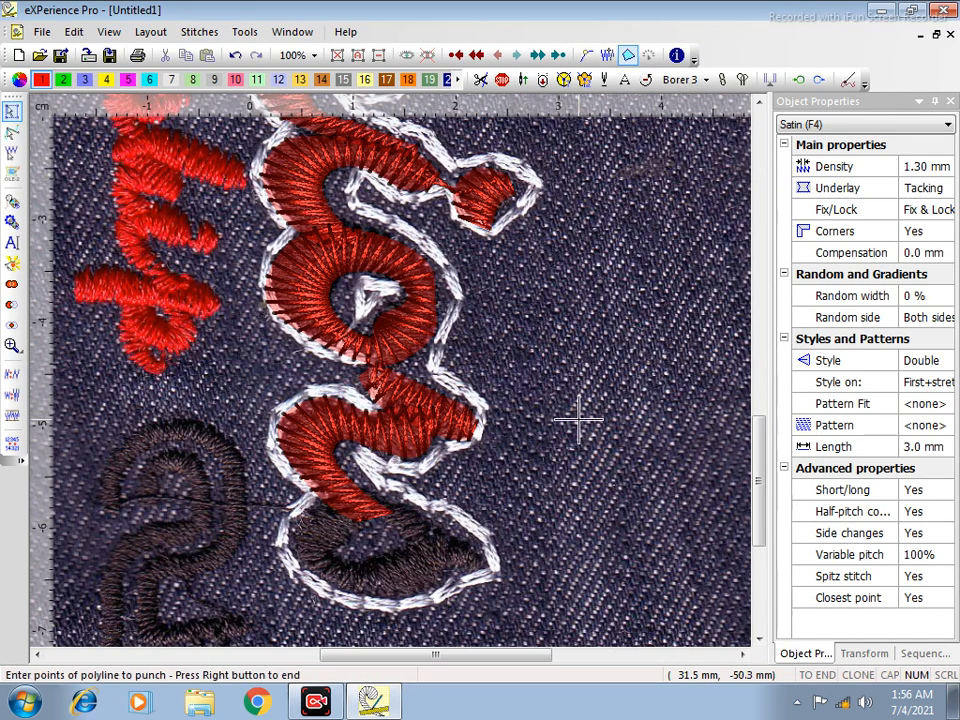
Start a satin on the lowest dark loop, placing paired edge points from inside its right tip along the upper part to the upper left.
left_click(450, 563)
left_click(456, 534)
left_click(408, 543)
left_click(427, 513)
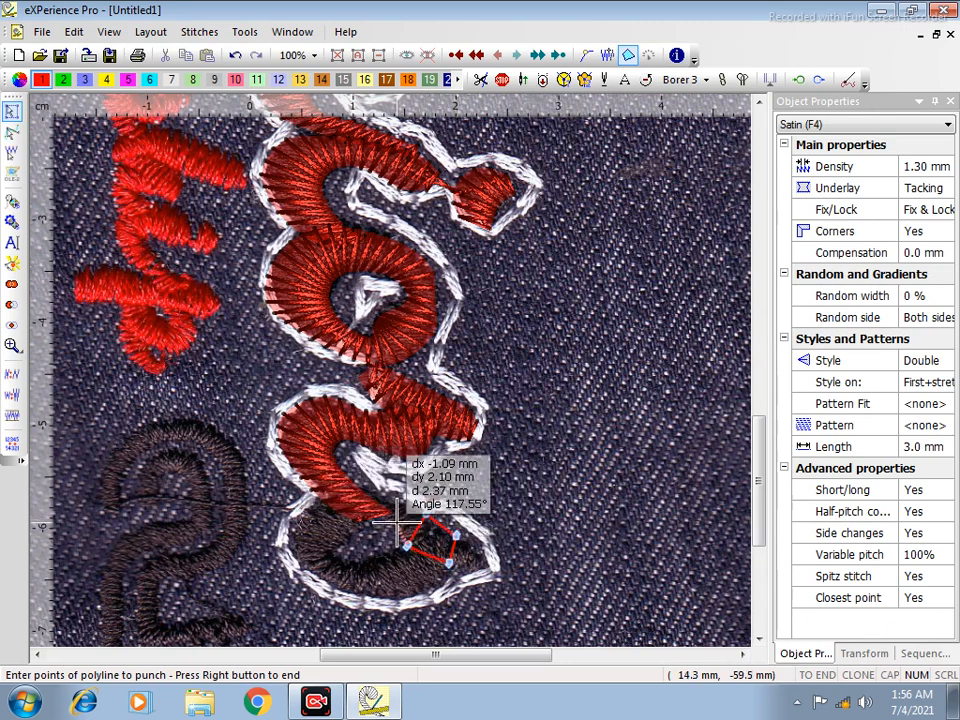
left_click(385, 524)
left_click(389, 491)
left_click(354, 535)
left_click(319, 500)
Trace the loop's left side and lower part across to its pointed right tip and finish the satin.
left_click(338, 557)
left_click(281, 546)
left_click(359, 566)
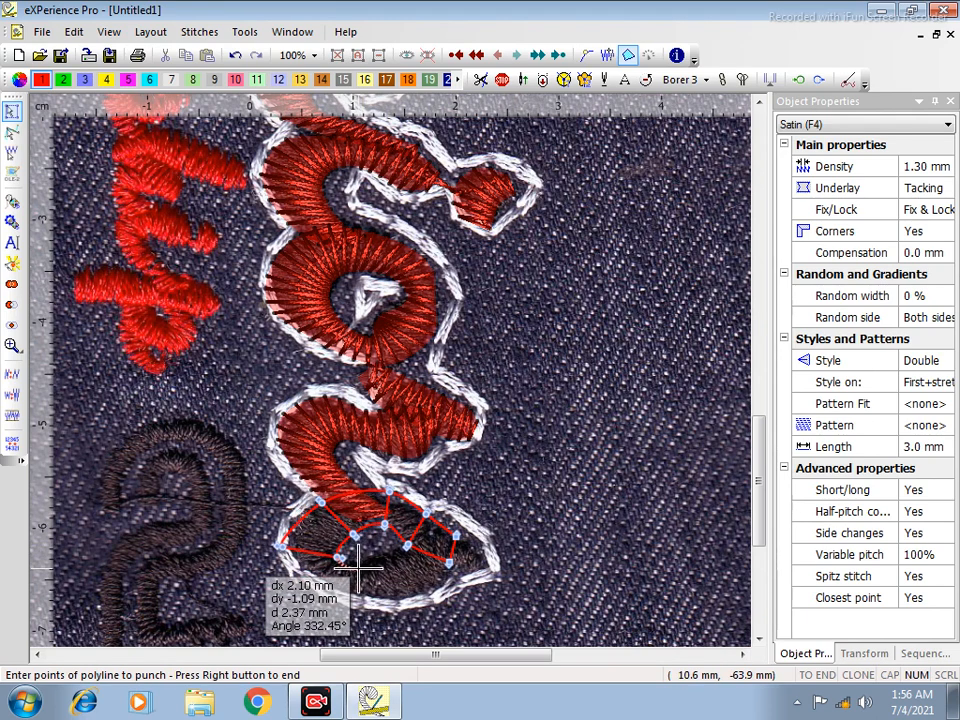
left_click(354, 598)
left_click(424, 598)
left_click(390, 553)
left_click(438, 538)
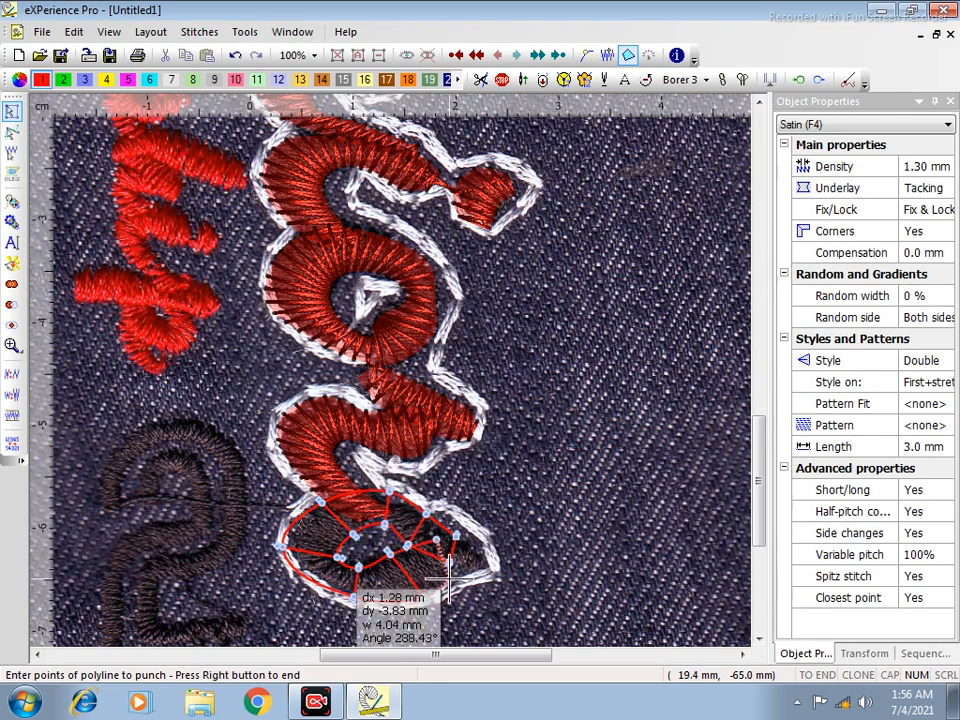
left_click(484, 548)
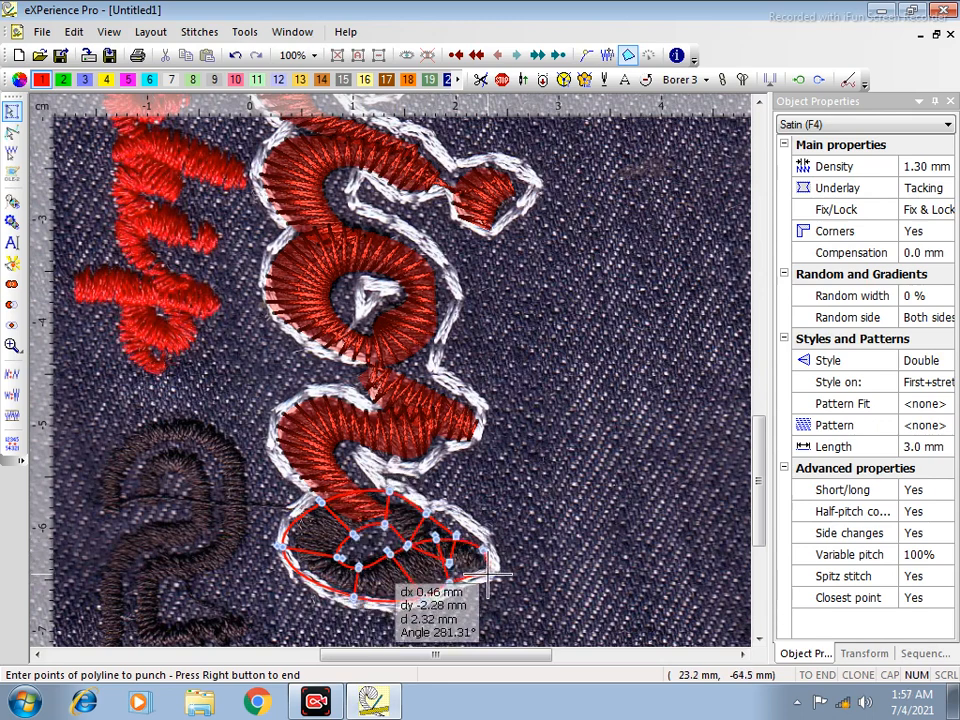
right_click(490, 573)
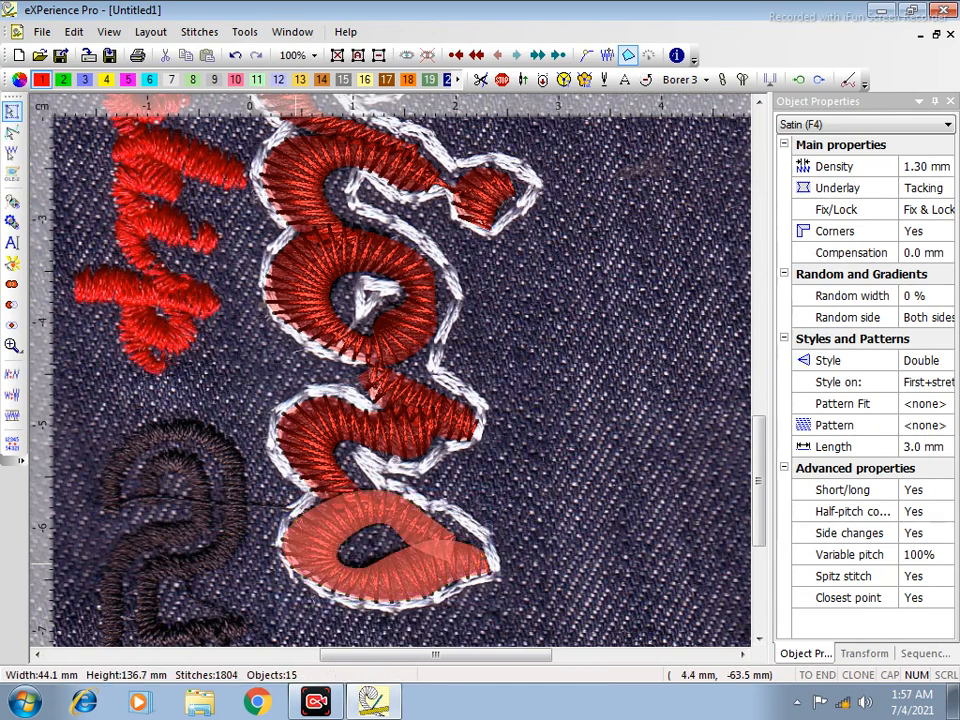
Set the lowest loop satin's exit point on its left edge, on the side facing the outlined digit 2.
left_click(345, 526)
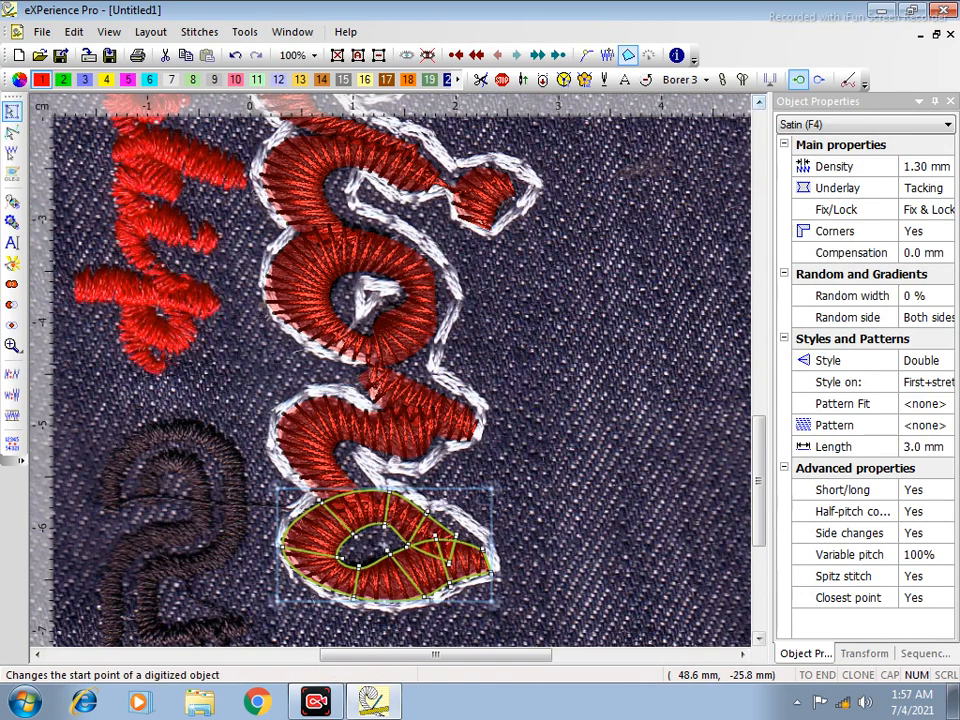
left_click(819, 79)
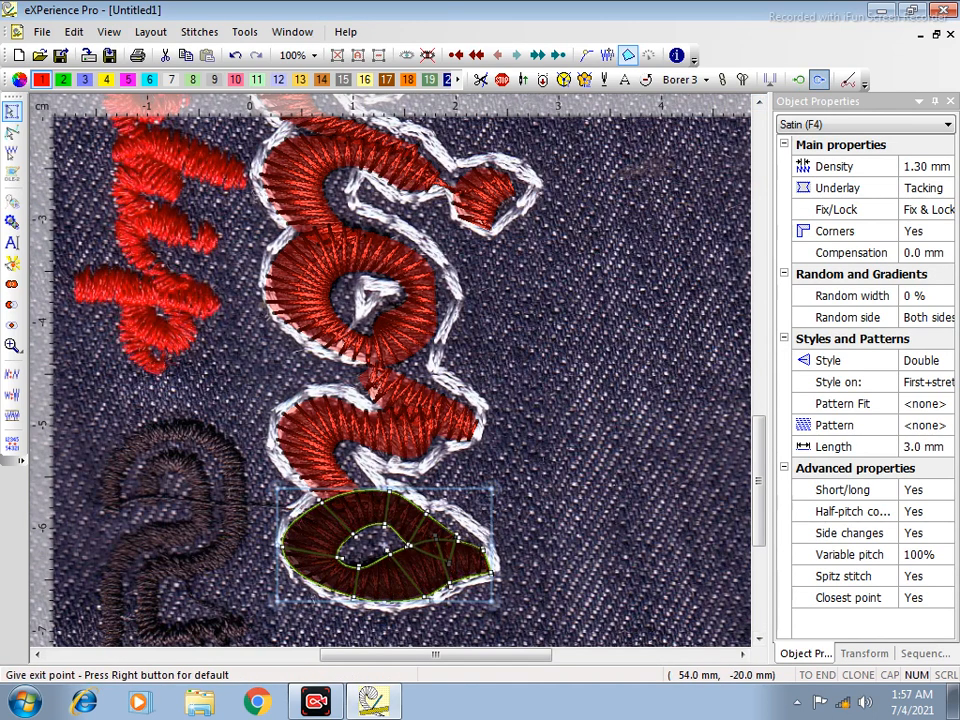
left_click(283, 550)
left_click(226, 405)
scroll(248, 425, "up", 1)
left_click_drag(404, 384, 22, 705)
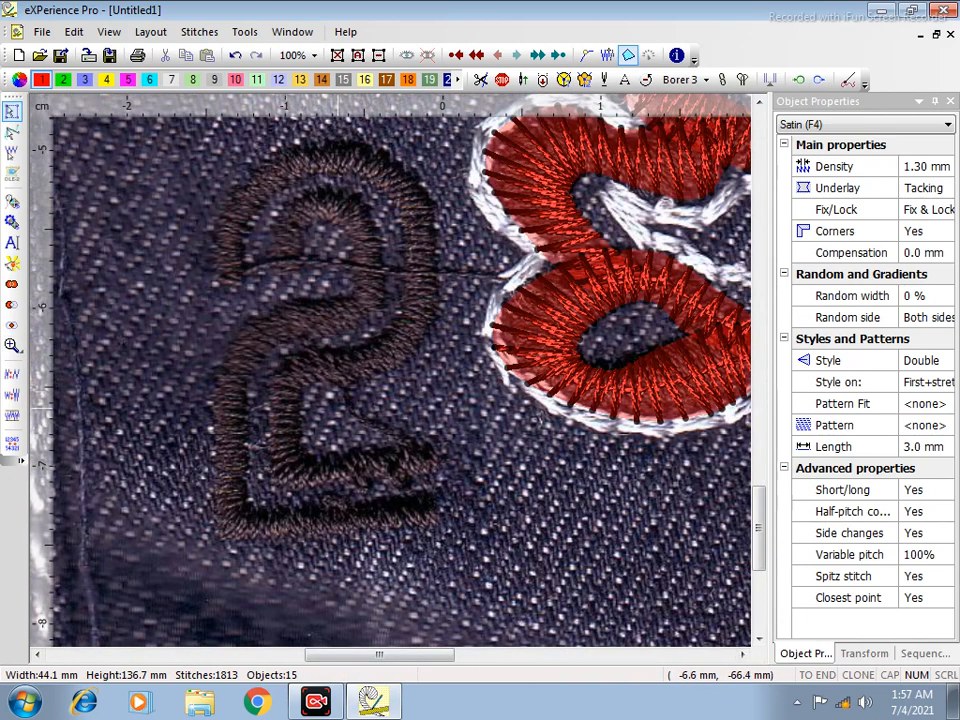
left_click(435, 462)
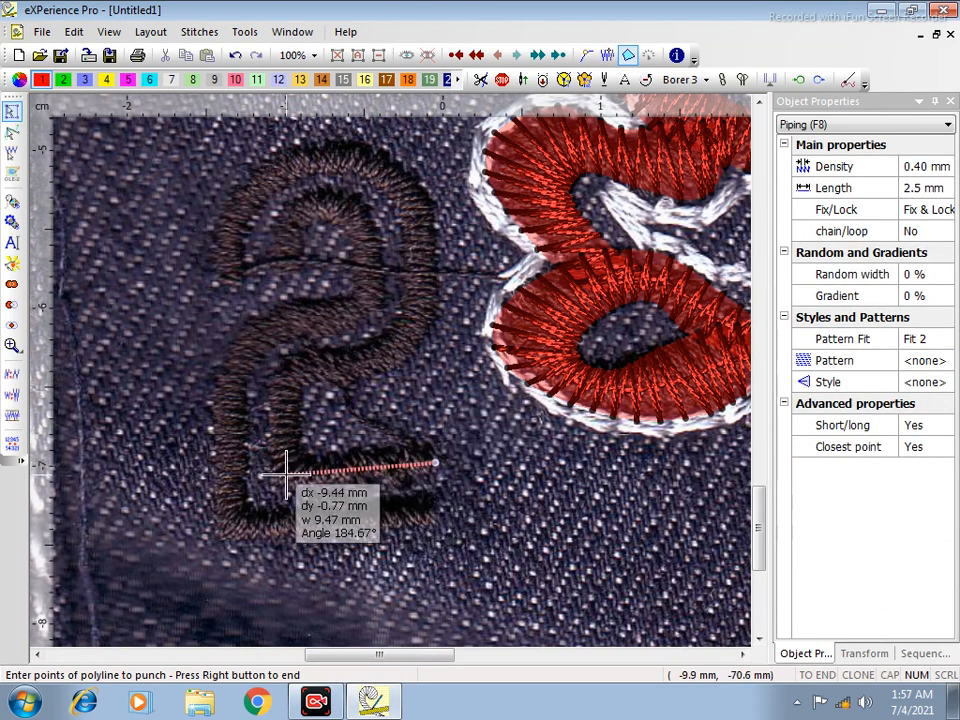
key("BackSpace")
key("BackSpace")
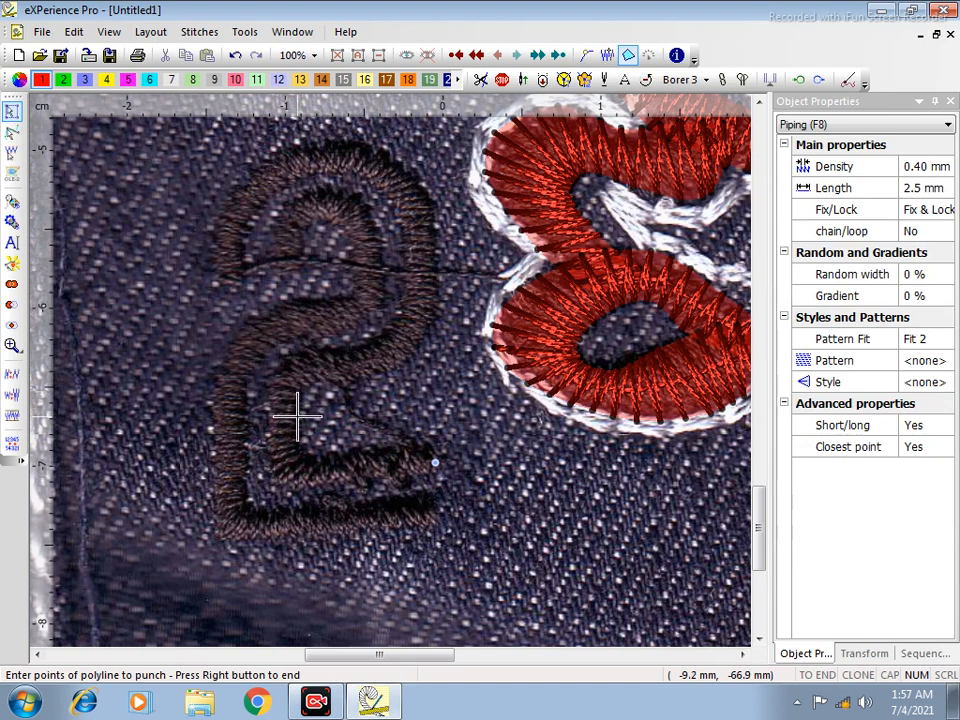
Start a serial satin at the digit 2's lower right corner and trace its base, left side and middle curve to the inner bend.
key("F7")
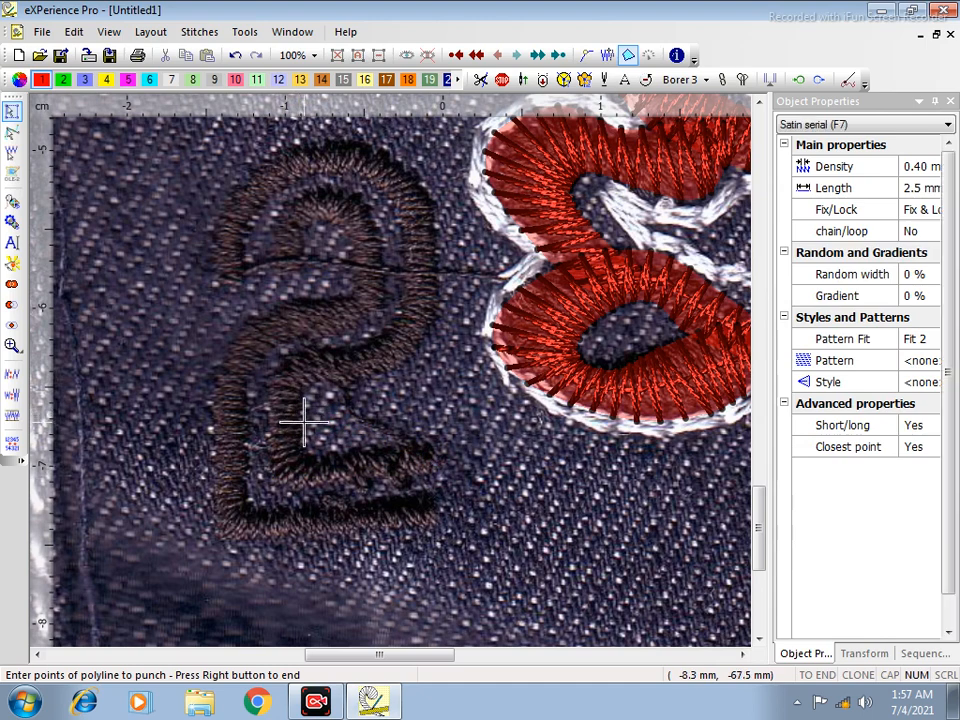
left_click(437, 515)
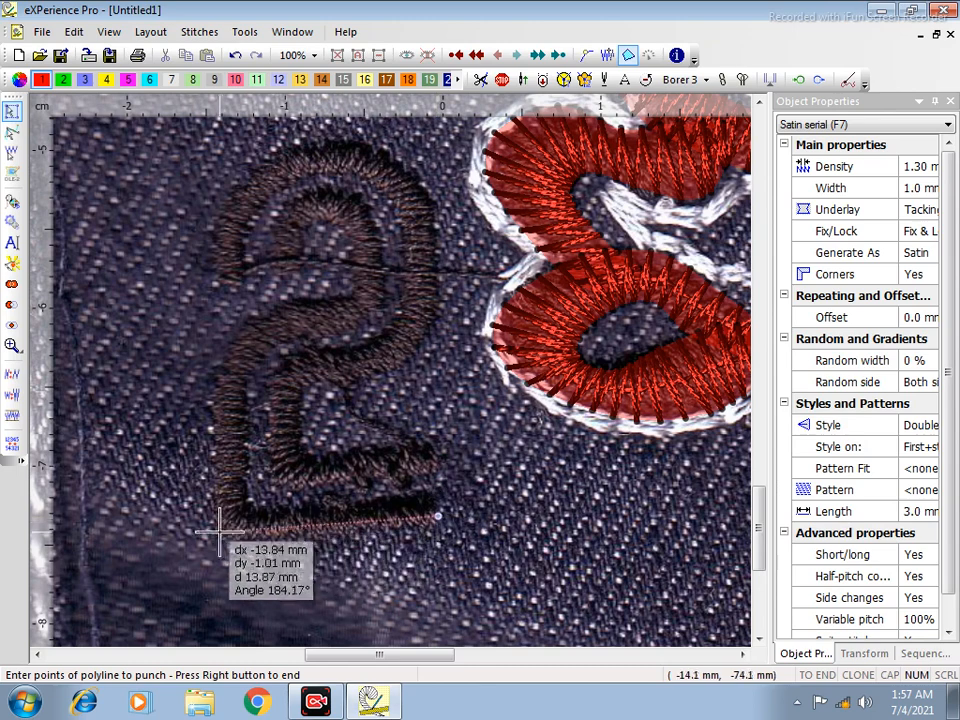
left_click(226, 524)
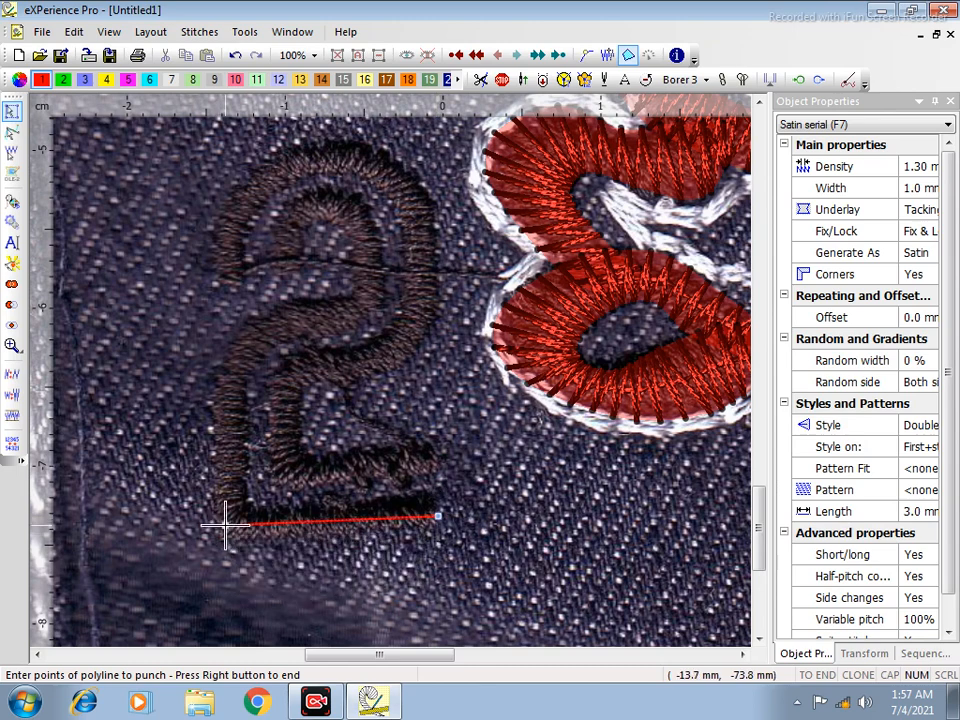
left_click(223, 383)
left_click(242, 342)
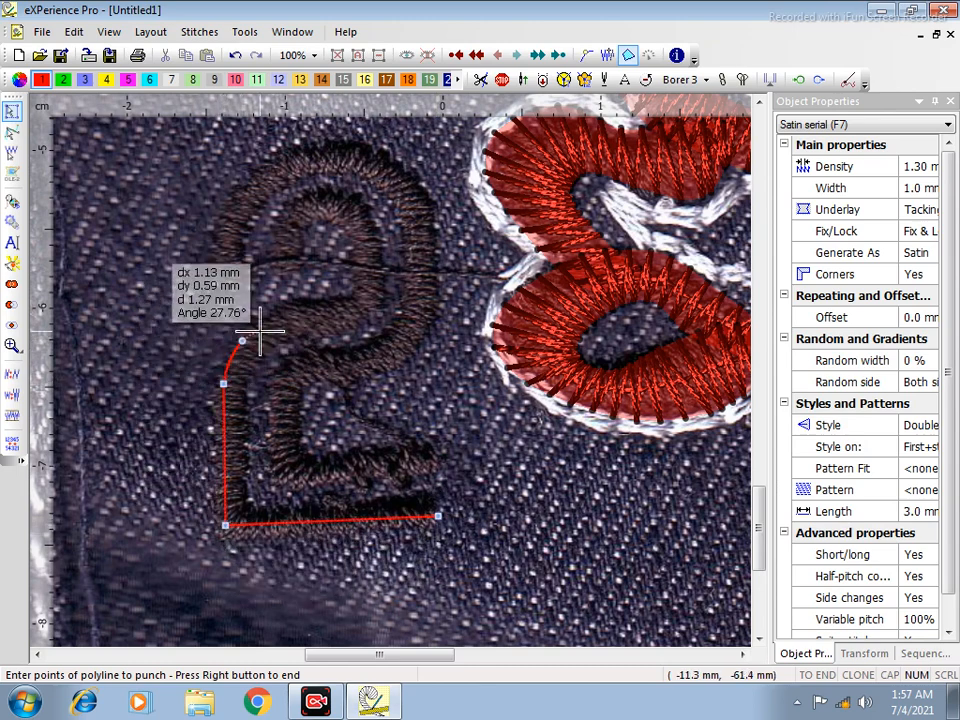
left_click(303, 318)
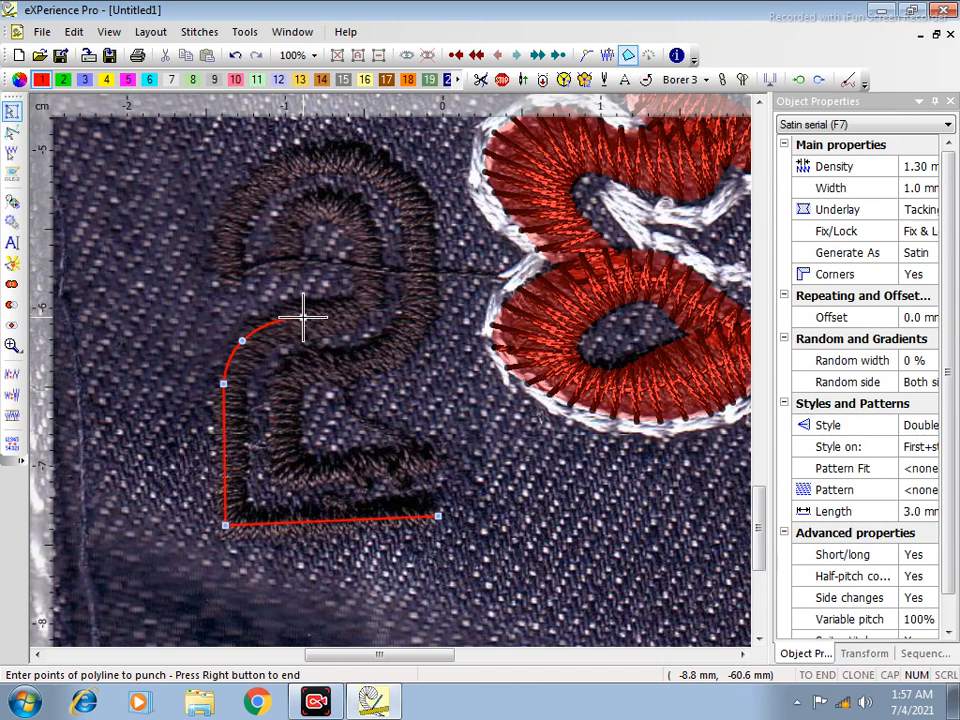
left_click(357, 315)
left_click(374, 294)
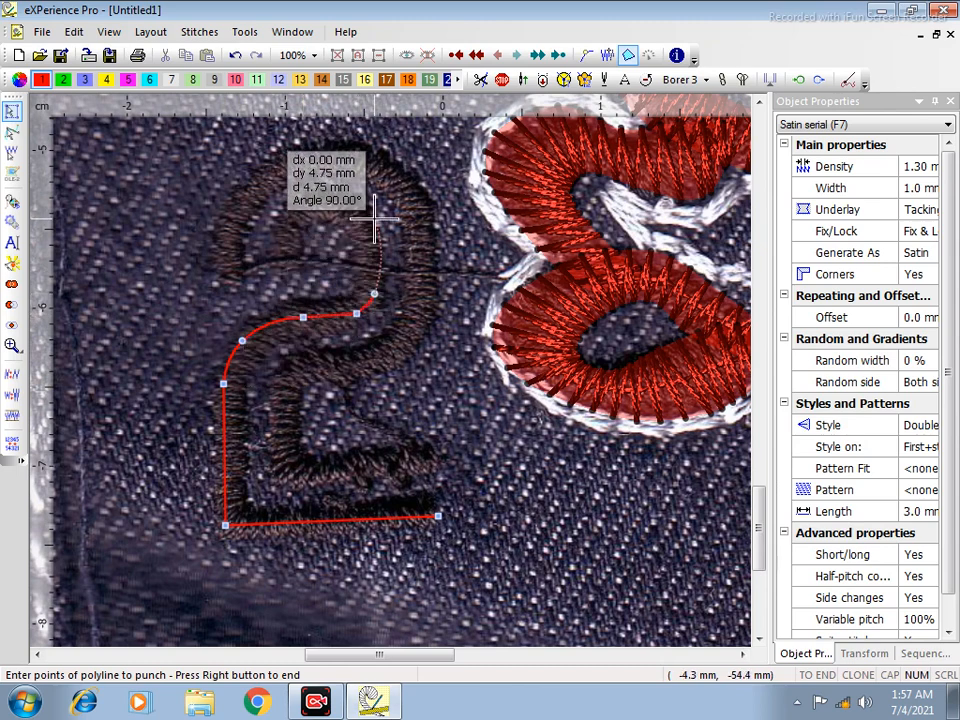
key("BackSpace")
left_click(367, 296)
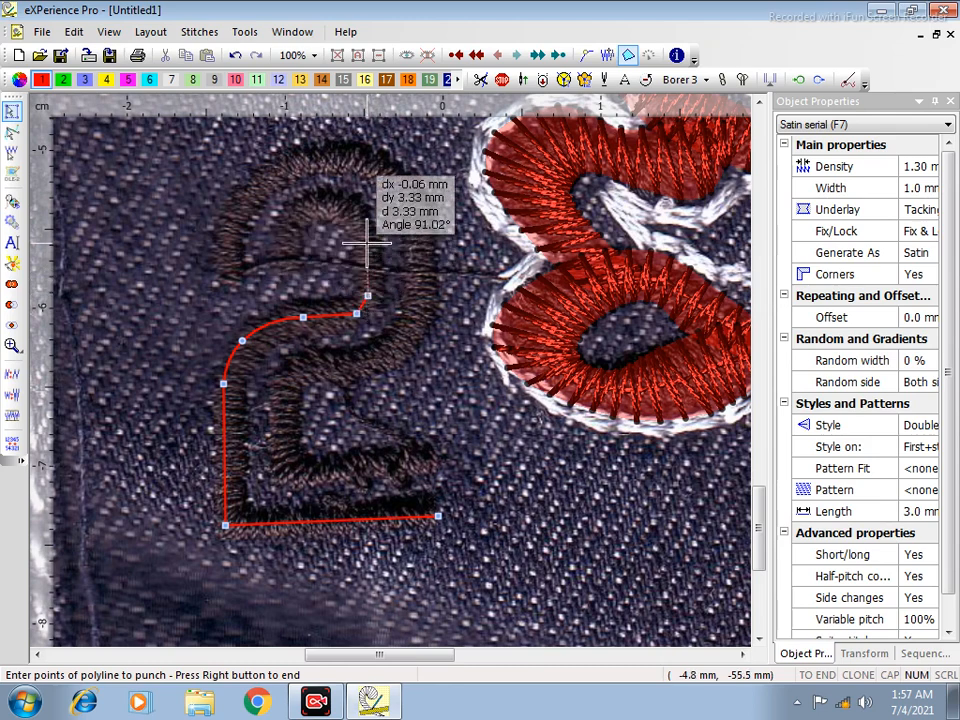
Continue the serial satin up and around the digit's inner arch, down to the hook's end and across to its outer edge.
left_click(367, 222)
left_click(345, 205)
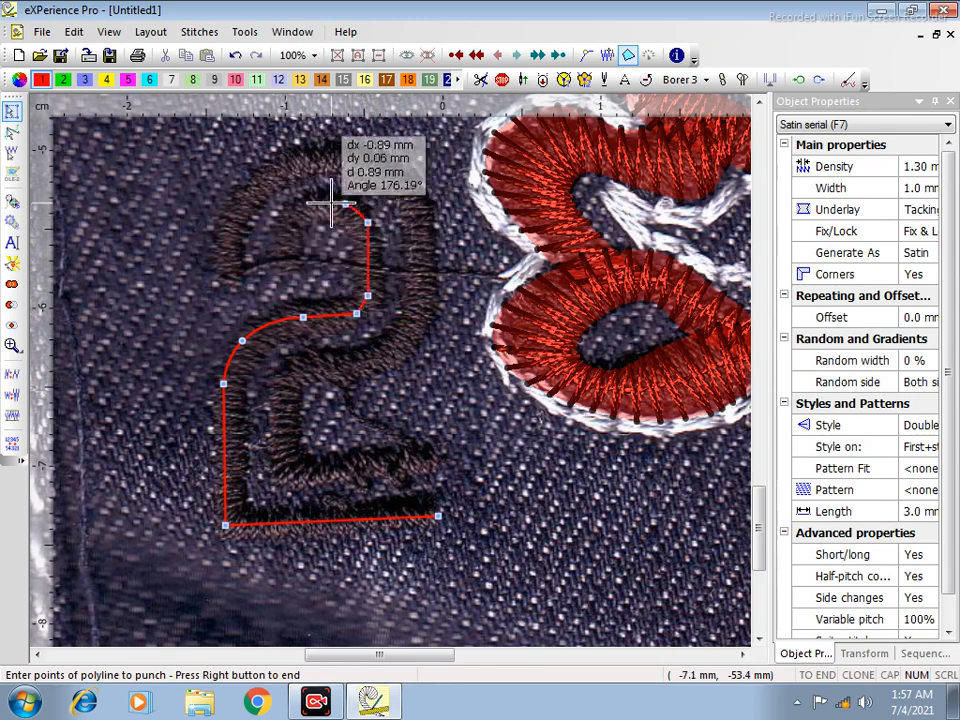
left_click(308, 202)
left_click(286, 221)
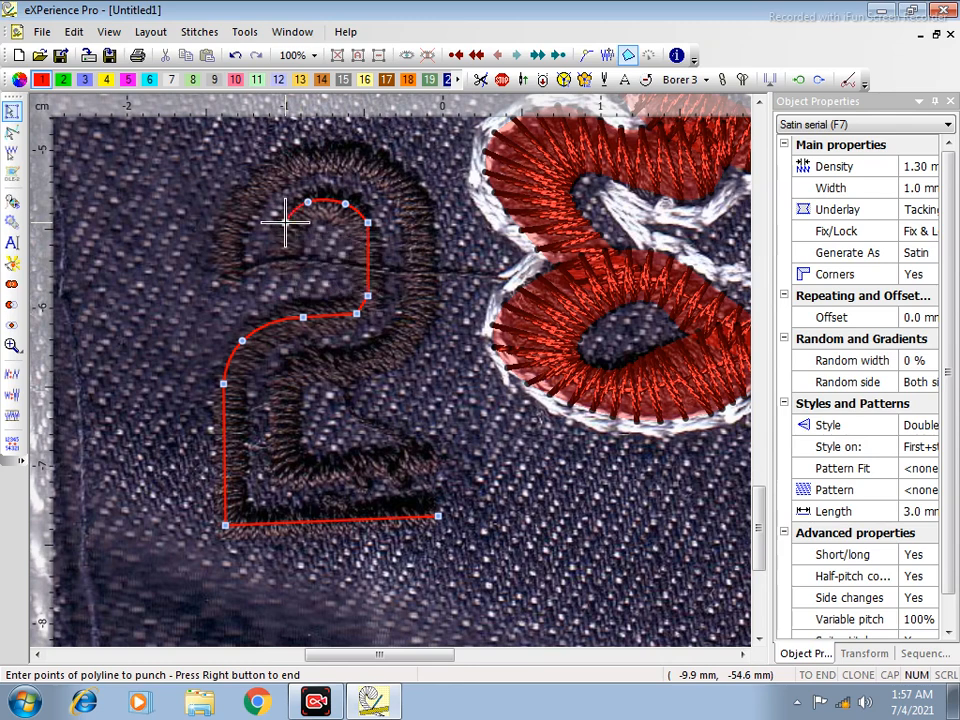
left_click(288, 282)
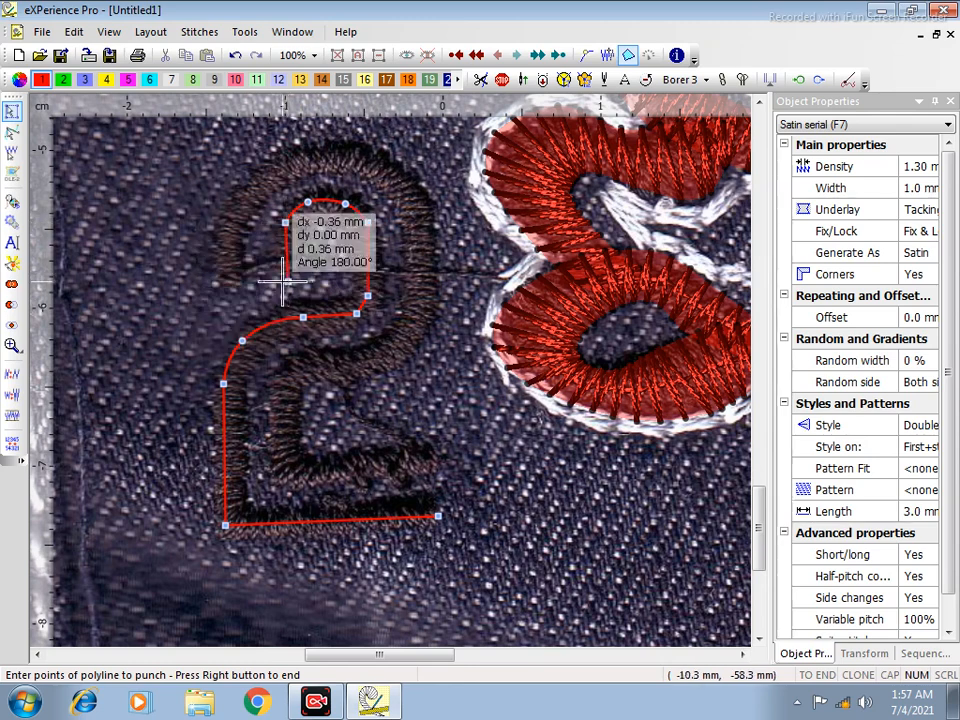
left_click(224, 286)
Trace the digit's outer arch from the hook's end over the top and down the right side to the lower bend.
left_click(225, 226)
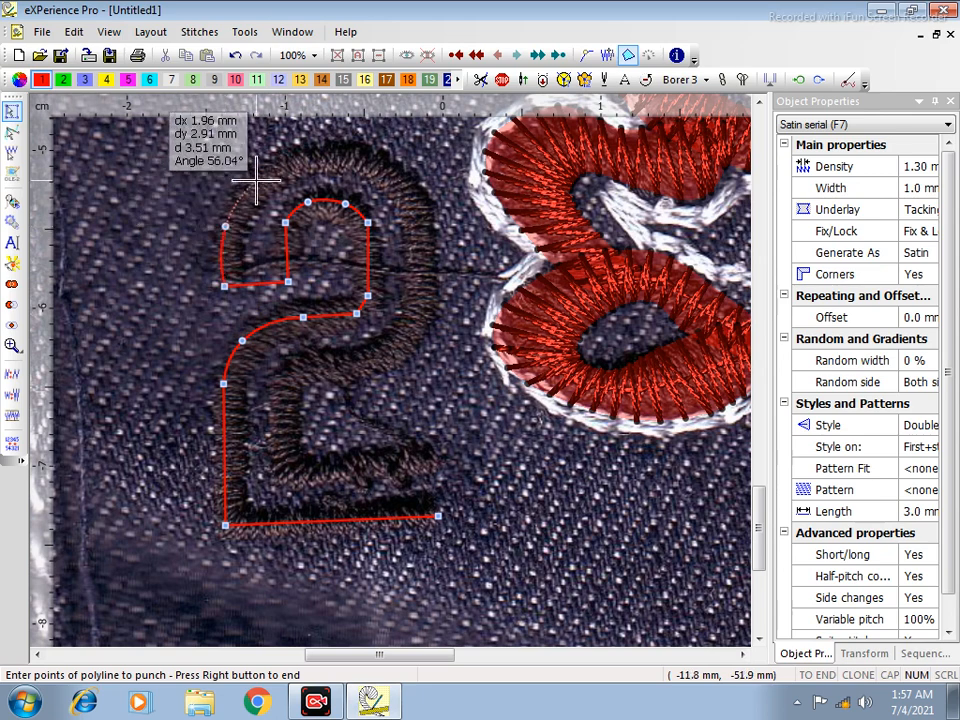
left_click(256, 178)
left_click(338, 156)
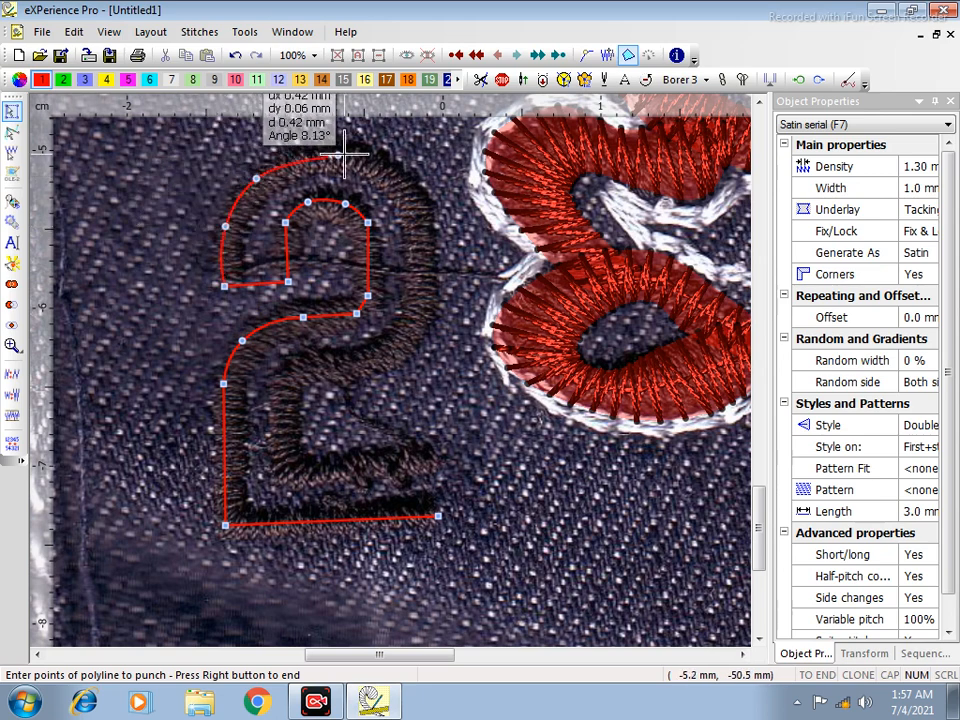
left_click(408, 180)
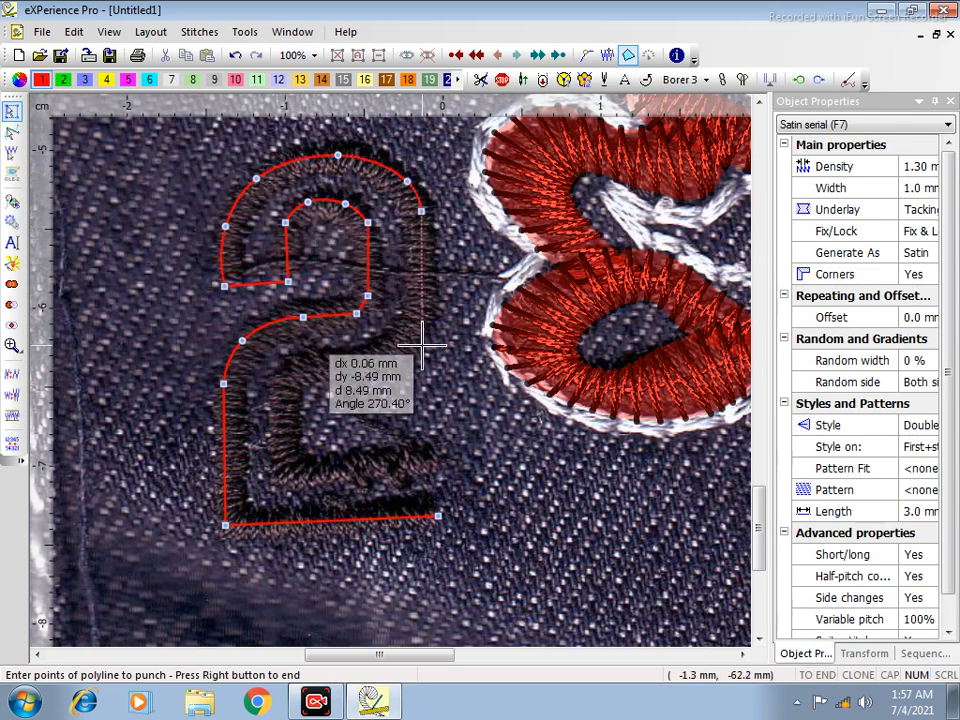
left_click(421, 309)
left_click(401, 345)
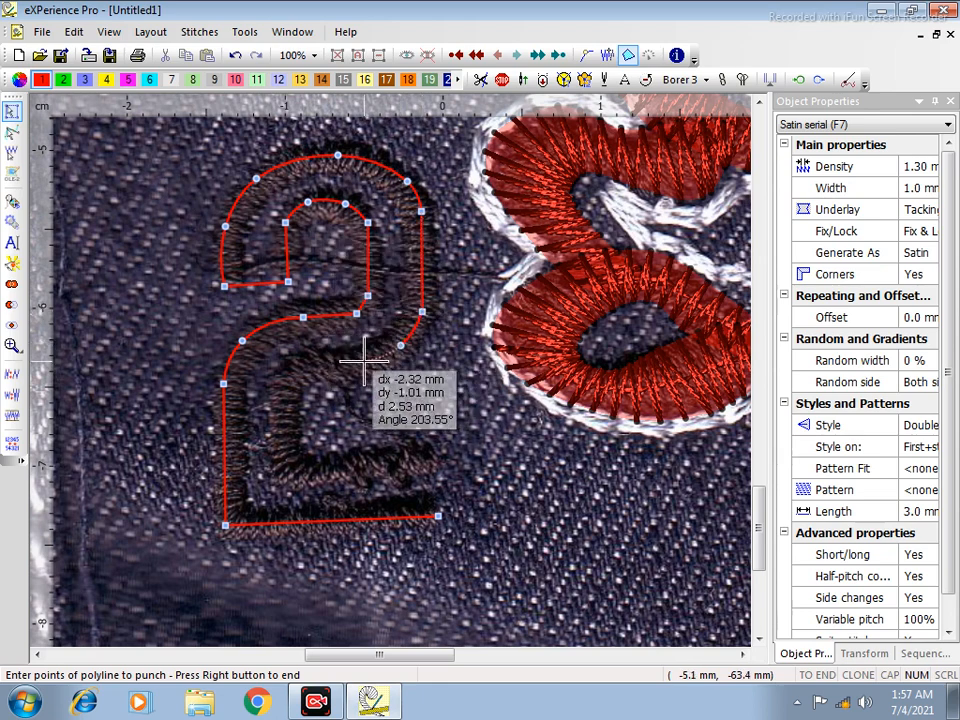
Trace the digit's lower curve, inner stem and the base's upper edge, then close the outline at the start point and finish the satin.
left_click(357, 362)
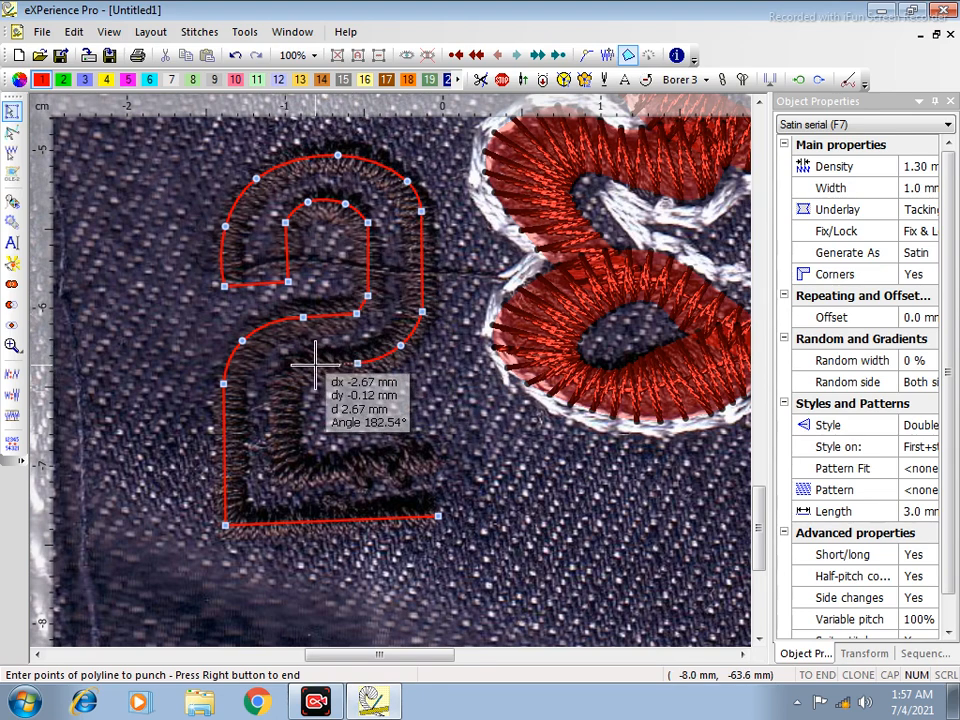
left_click(311, 366)
left_click(287, 372)
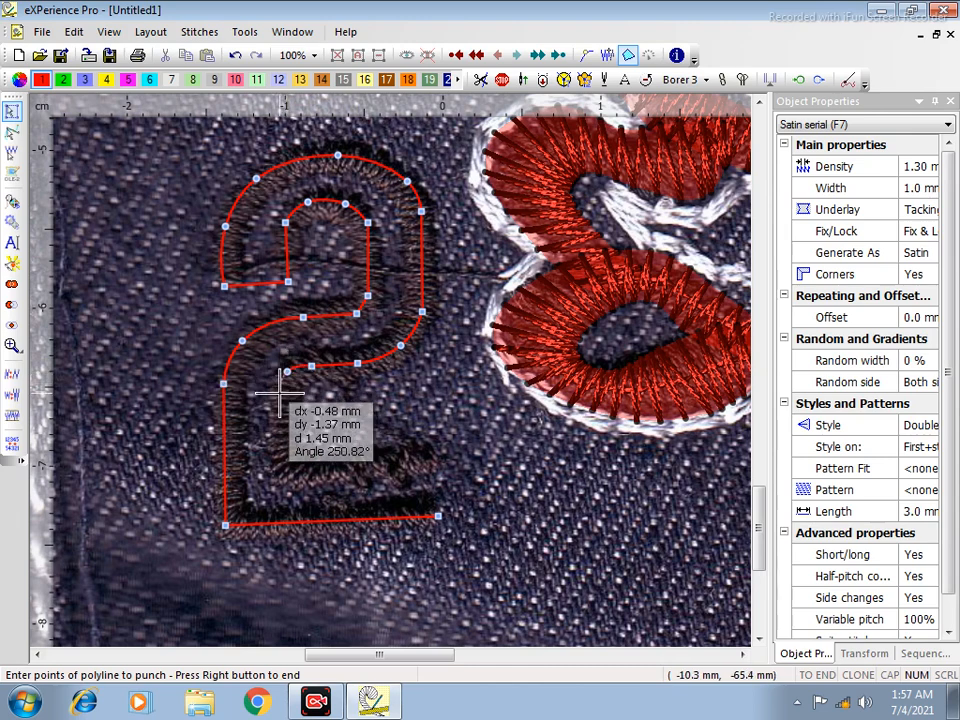
left_click(281, 392)
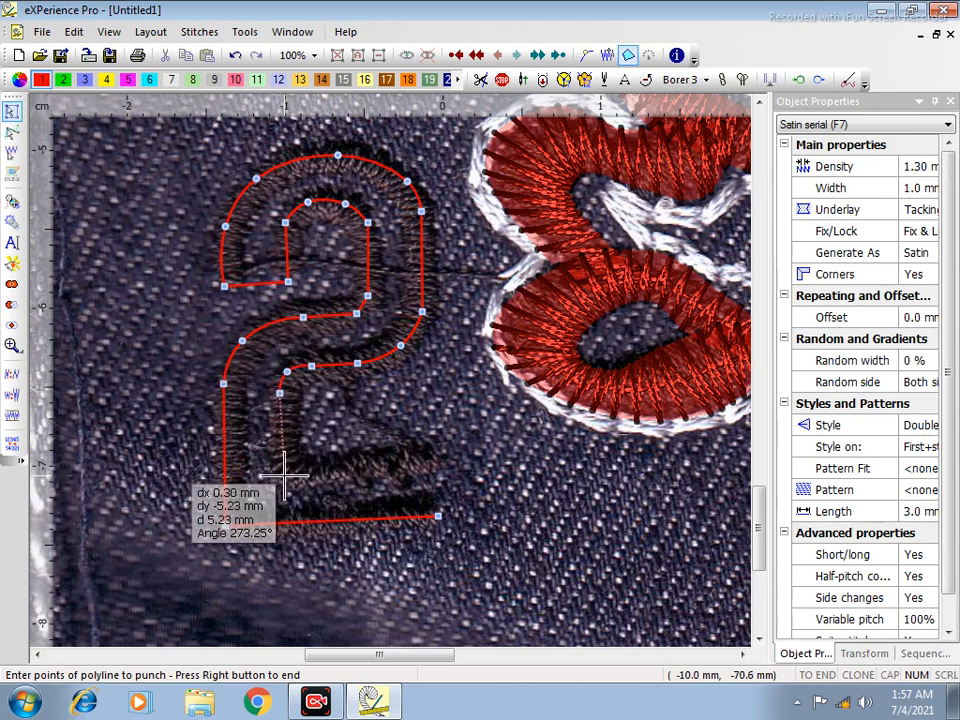
left_click(286, 472)
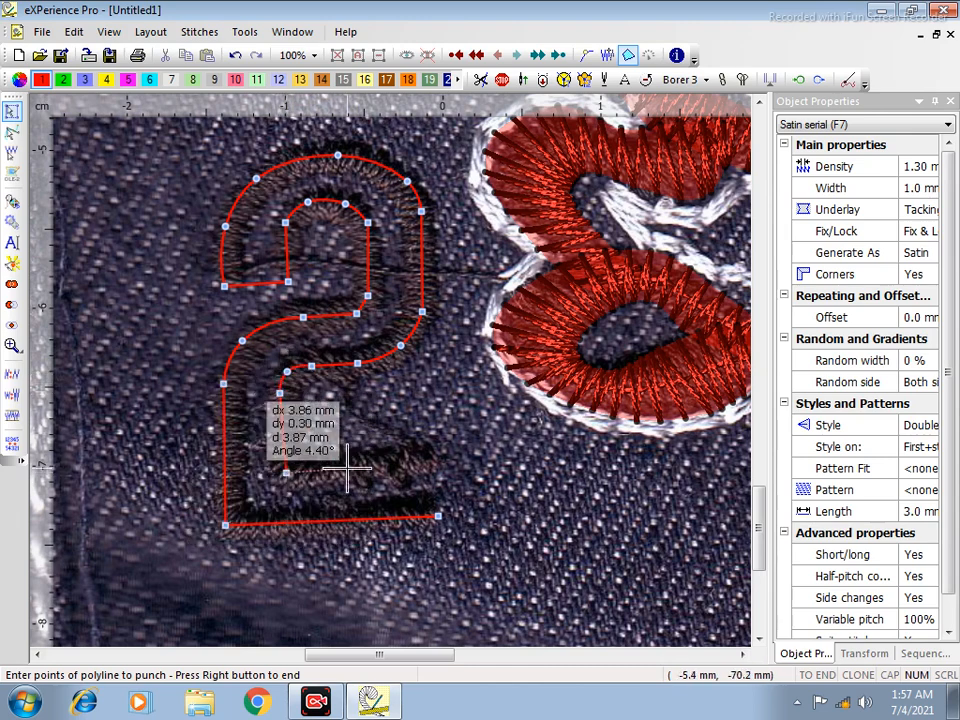
left_click(434, 466)
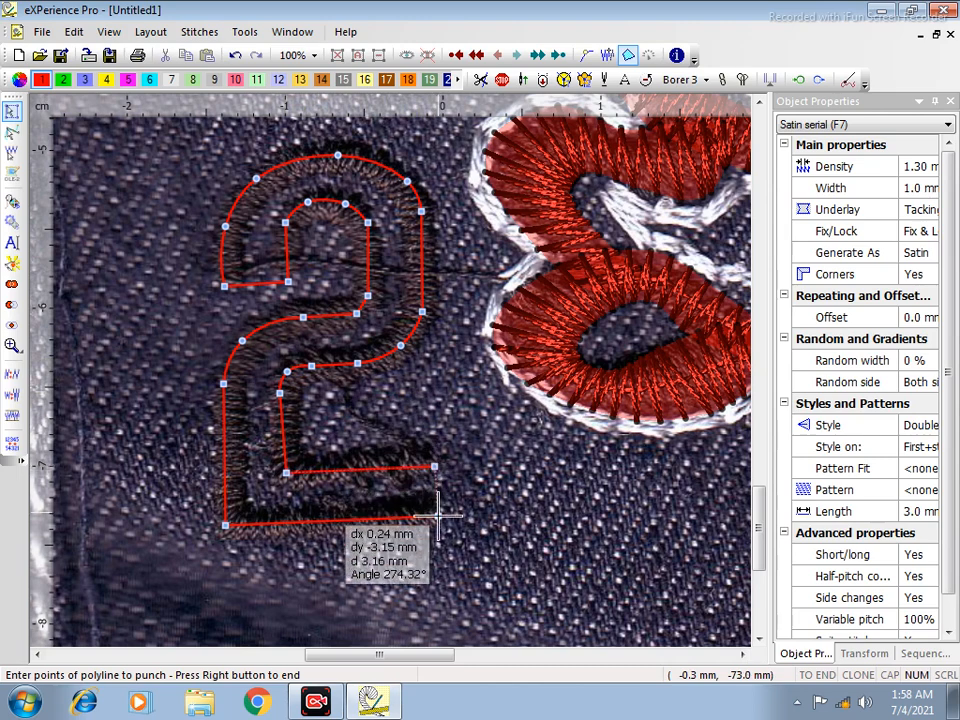
left_click(438, 518)
right_click(438, 518)
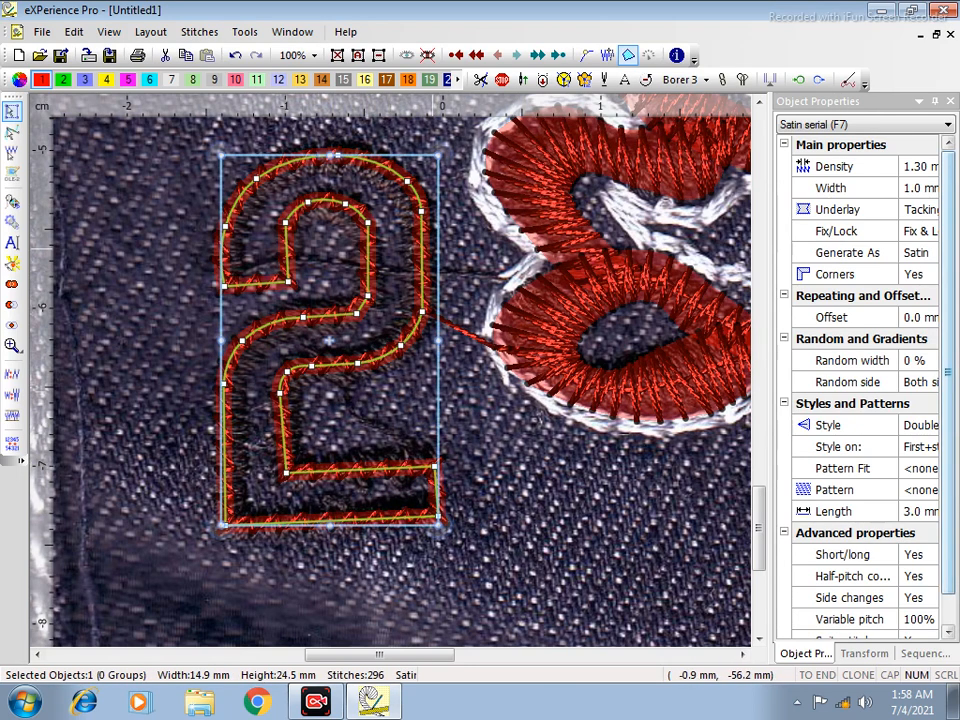
Set the digit 2 outline's satin density to 0.5 mm and its width to 2.0 mm.
left_click(914, 167)
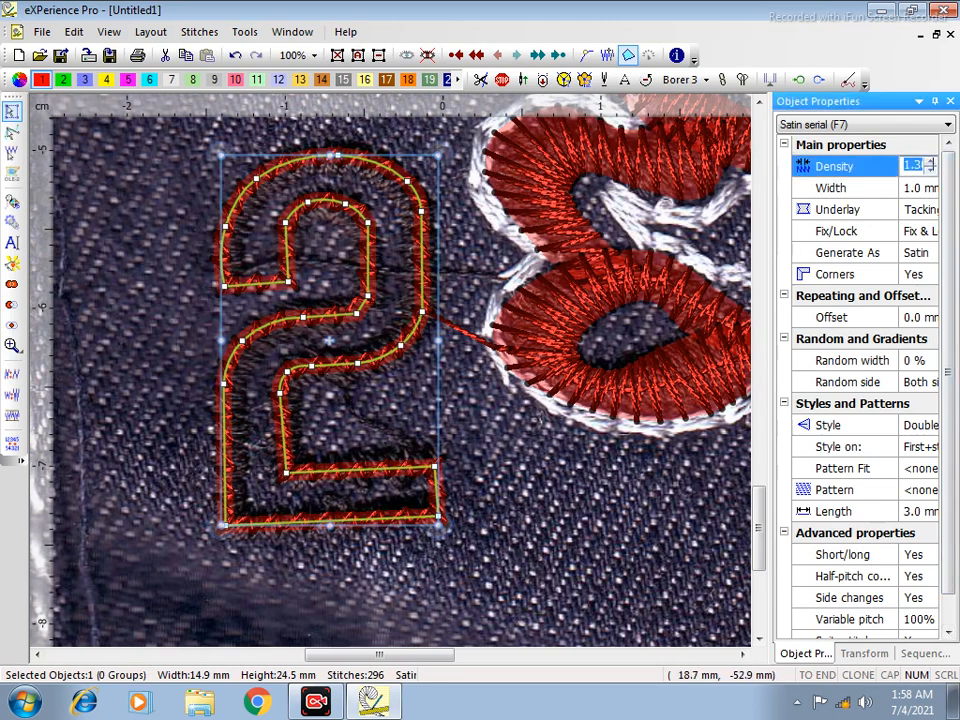
left_click_drag(905, 166, 947, 167)
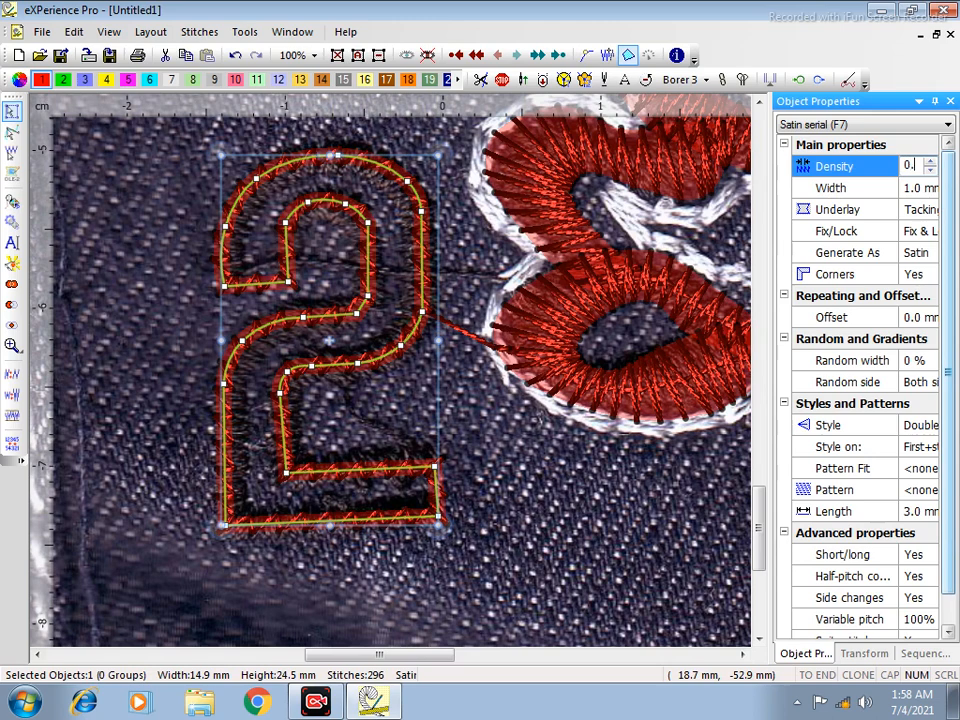
type("0.5")
key("Return")
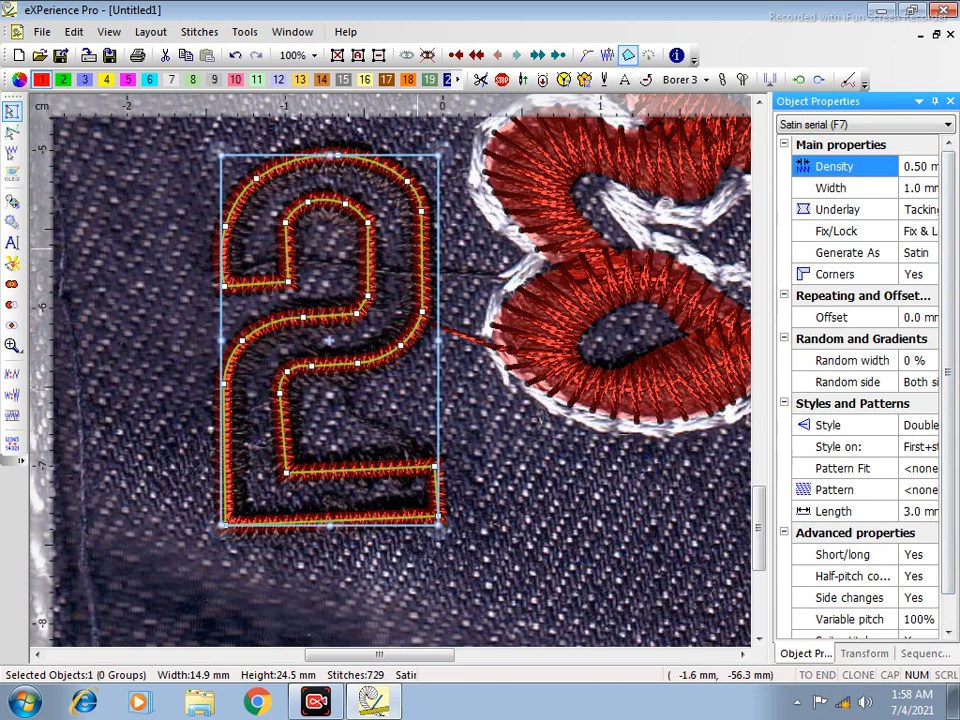
left_click(914, 188)
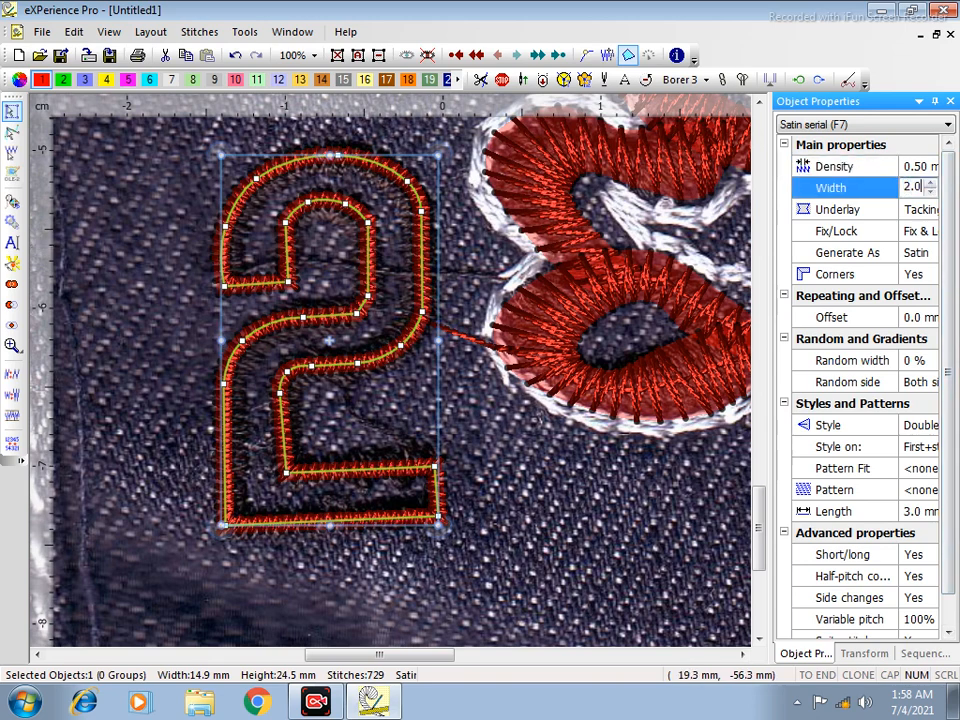
type("2.0")
key("Return")
left_click(630, 577)
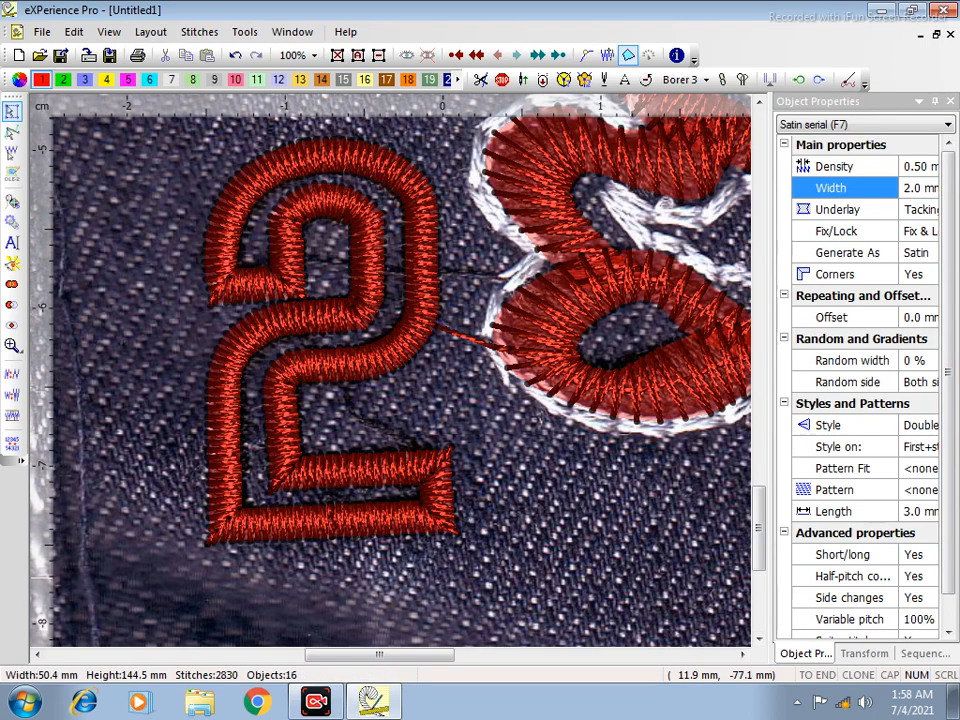
Recolour all the embroidery objects with thread colour 14.
scroll(596, 562, "down", 8)
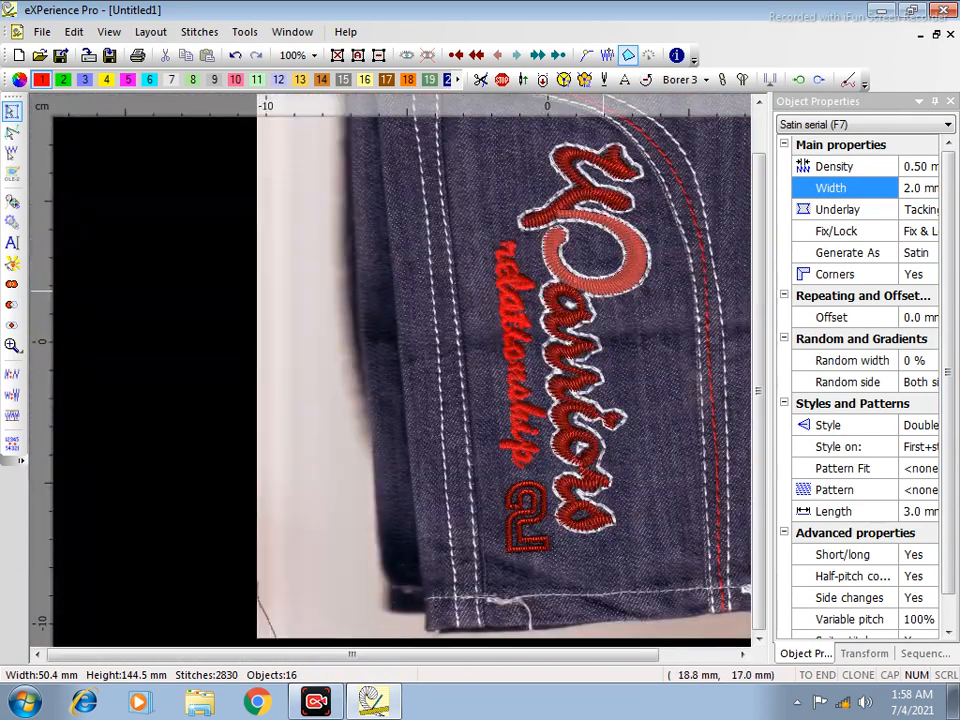
key("ctrl+a")
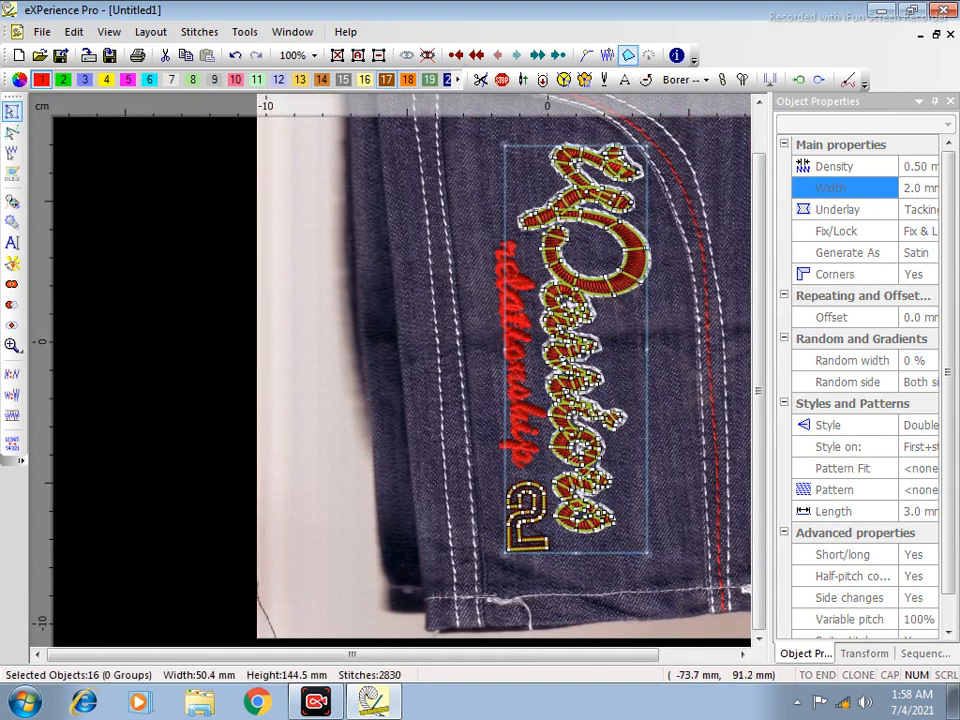
key("Escape")
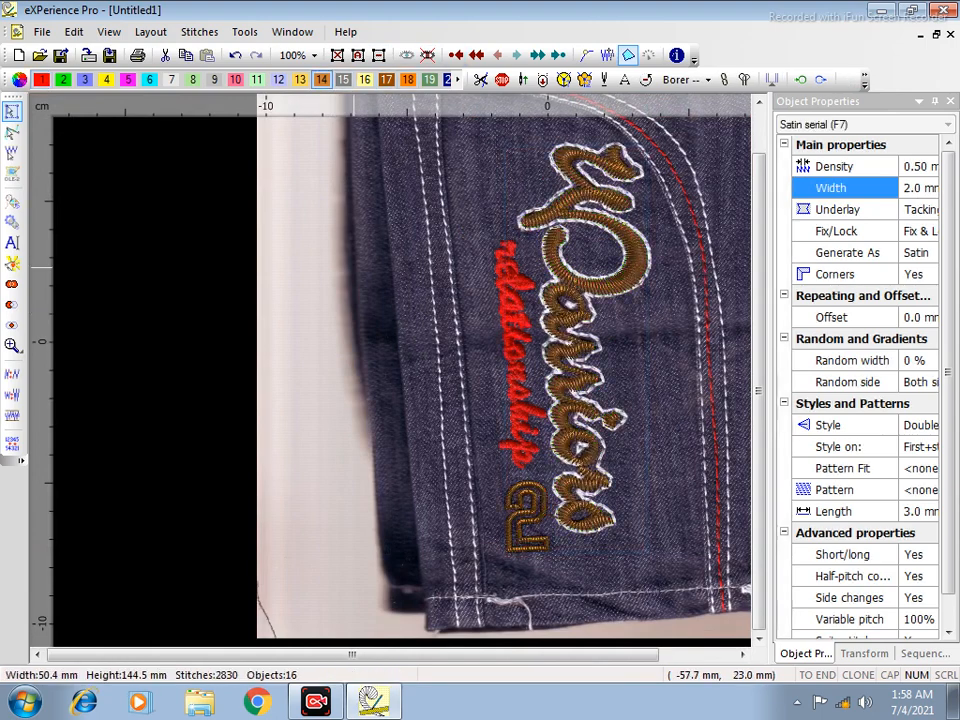
left_click(578, 448)
Start a running stitch on the white outline of the uppermost letter, tracing over the rounded bump at its upper right end.
scroll(493, 275, "up", 7)
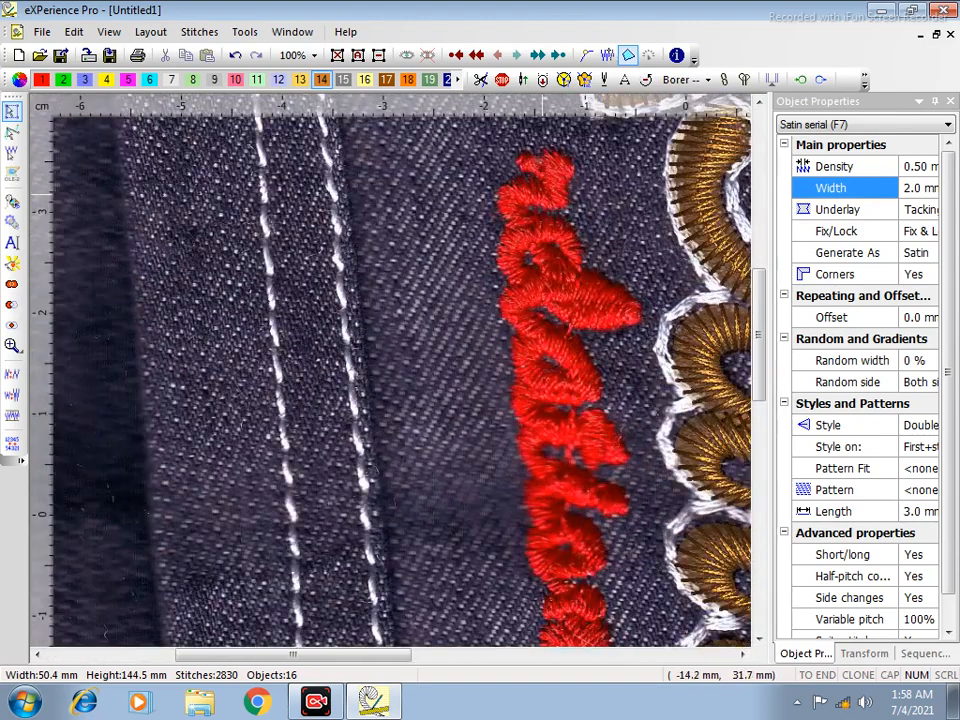
scroll(560, 250, "down", 5)
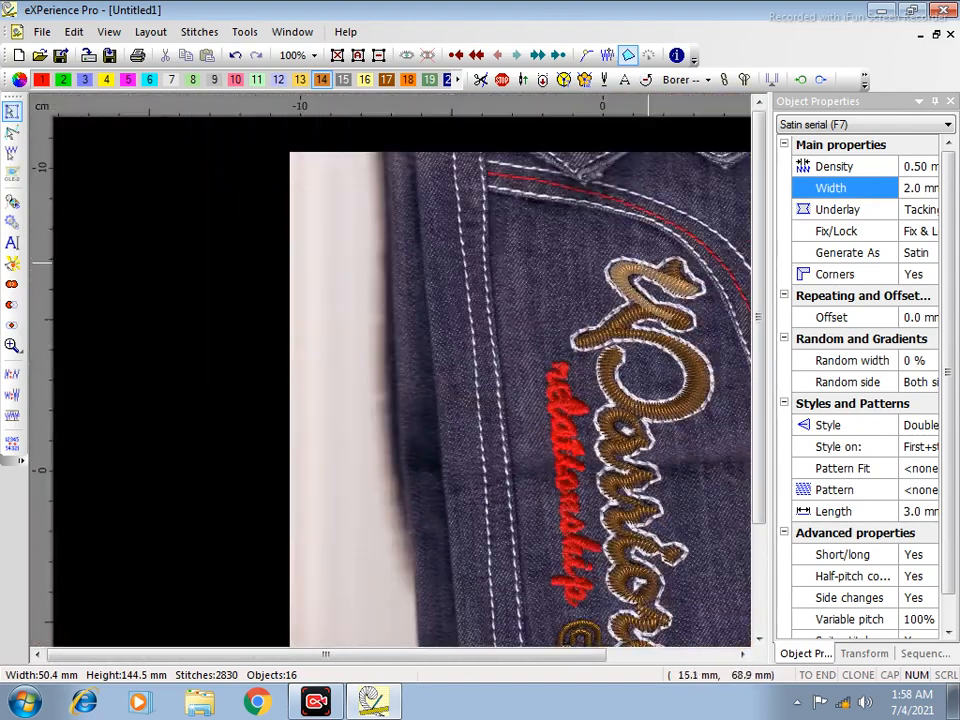
left_click_drag(501, 212, 786, 388)
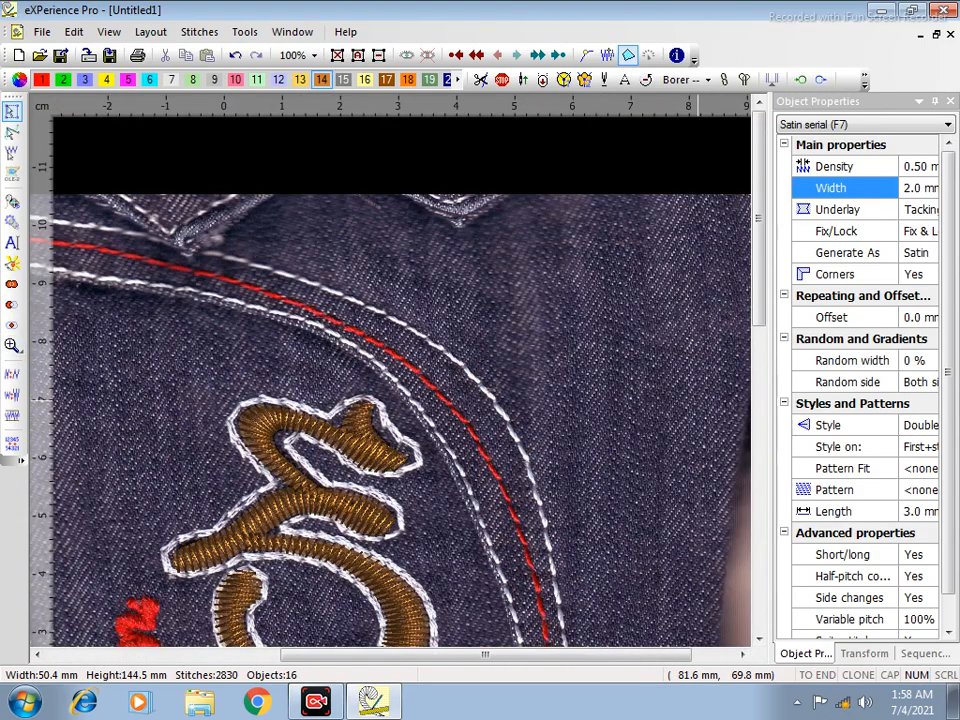
key("F3")
scroll(396, 392, "up", 2)
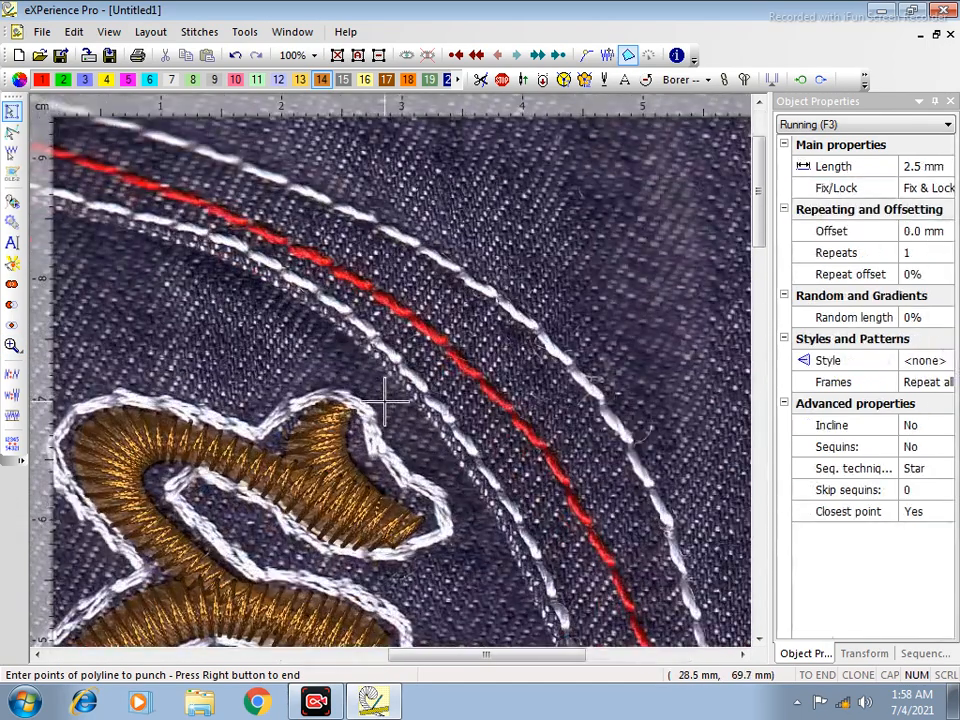
left_click(255, 430)
left_click(292, 402)
left_click(328, 392)
left_click(362, 404)
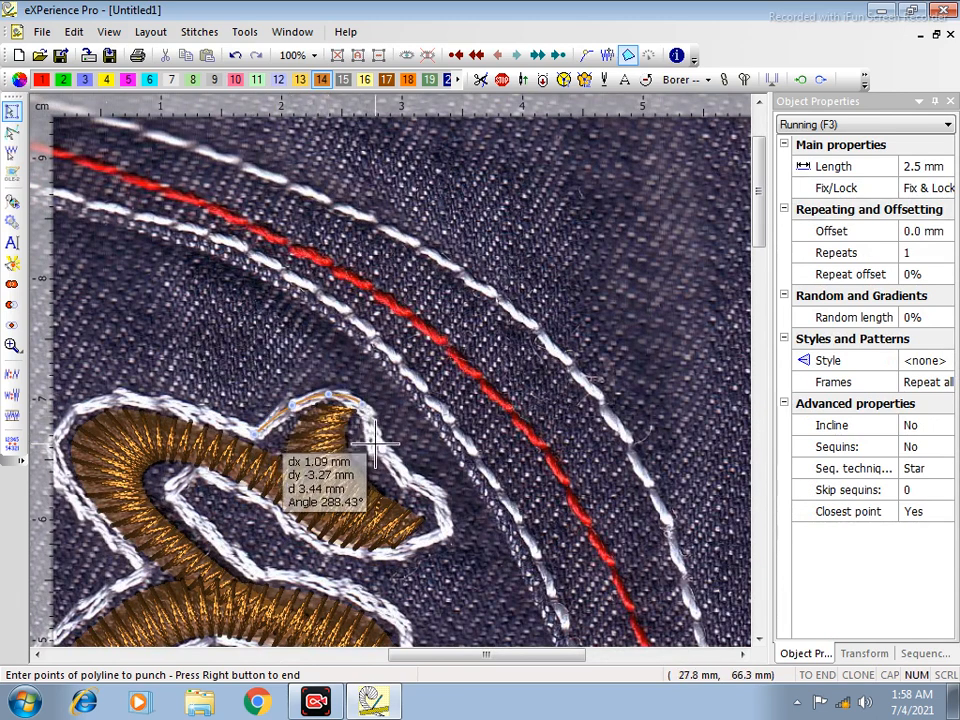
Continue the running stitch down the uppermost letter's hooked tip, around its rounded end and back along the underside to the inner bend.
left_click(375, 443)
left_click(400, 477)
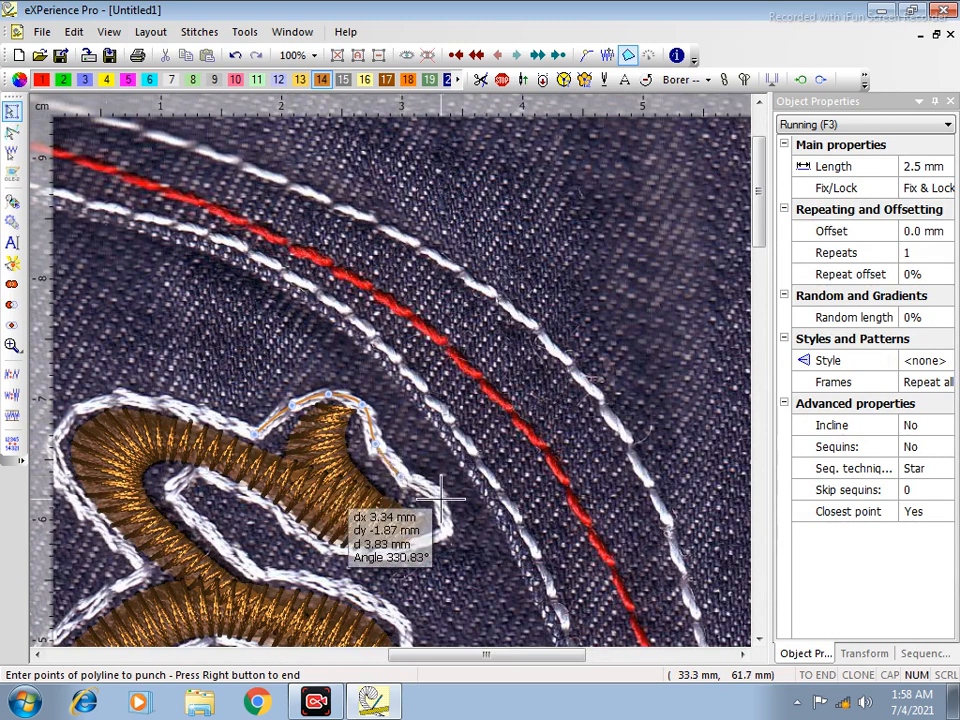
left_click(443, 494)
left_click(440, 528)
left_click(395, 549)
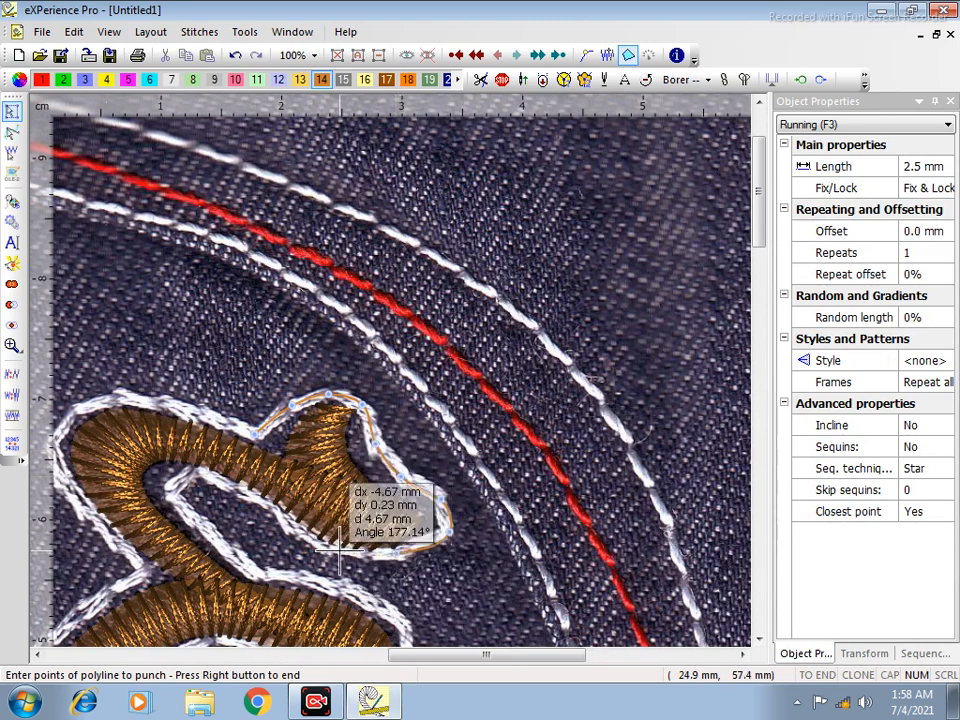
left_click(329, 553)
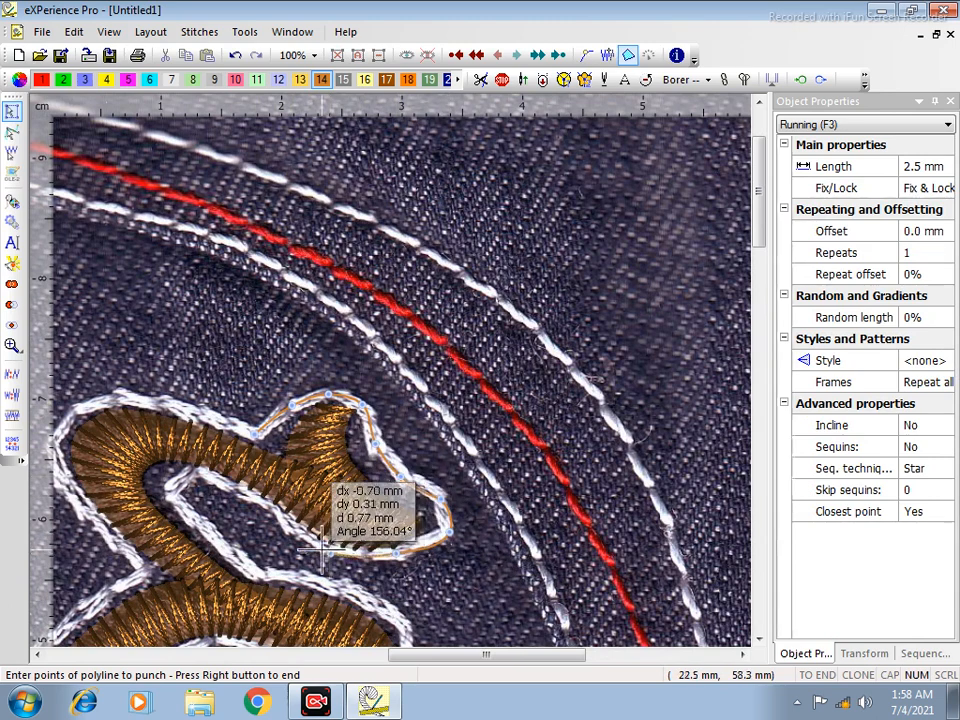
left_click(268, 508)
left_click(200, 471)
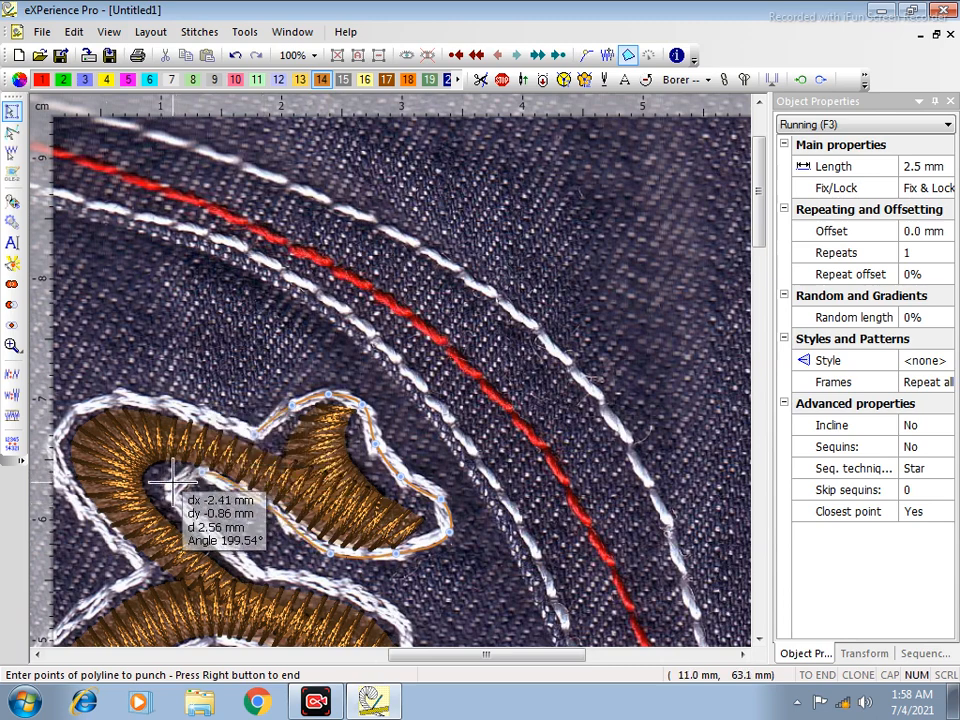
Trace the white outline around the inner bend and along the upper edge of the middle arm to its rounded end.
left_click(170, 484)
left_click(203, 522)
left_click(254, 570)
left_click(342, 589)
scroll(346, 584, "down", 1)
scroll(460, 600, "down", 1)
left_click(404, 554)
left_click(412, 512)
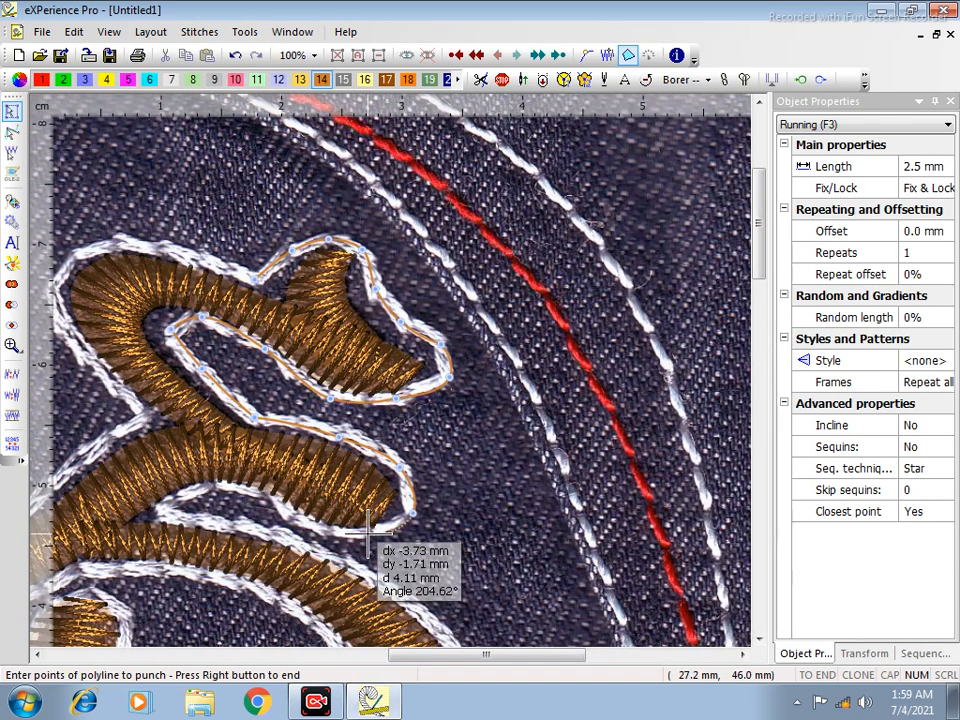
Trace around the middle arm's end and back along its underside to the sharp notch above the large loop.
left_click(368, 533)
left_click(310, 527)
left_click(274, 510)
left_click(234, 494)
left_click(188, 503)
left_click(157, 512)
Trace the large loop's outer white outline from the notch over the upper curve and down its right side.
left_click(284, 536)
scroll(447, 592, "down", 2)
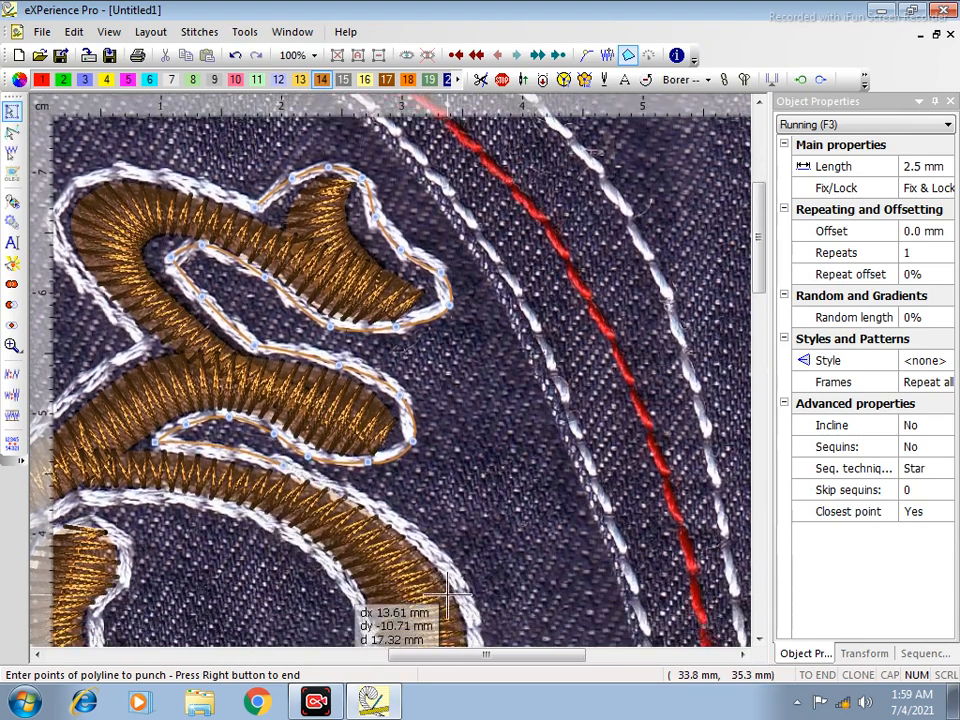
left_click(396, 519)
left_click(458, 585)
scroll(458, 590, "down", 3)
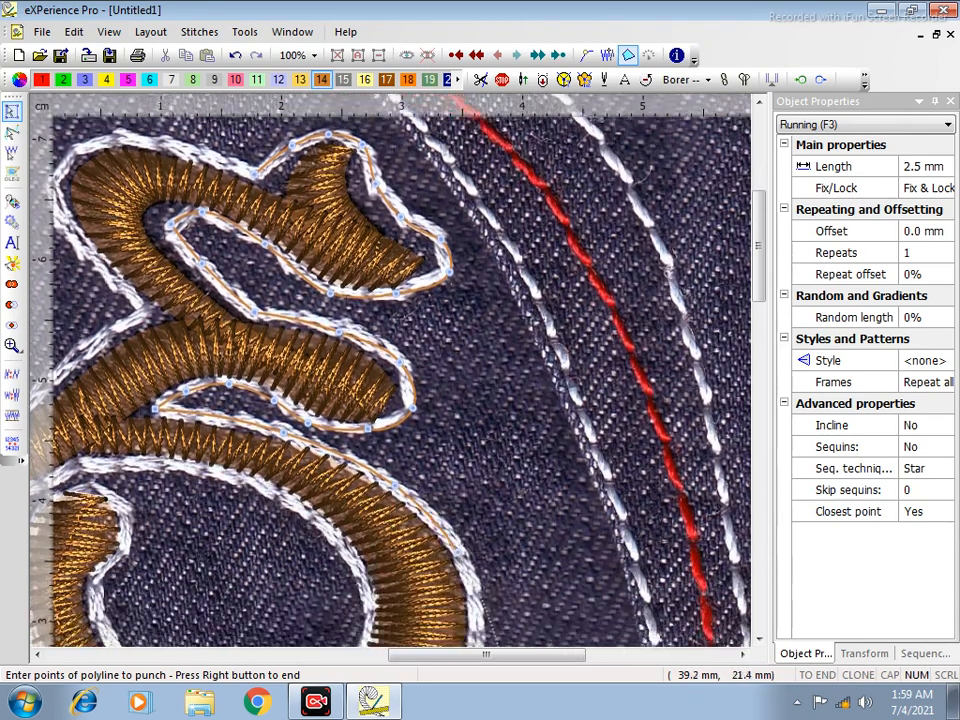
scroll(445, 555, "down", 1)
left_click(473, 552)
left_click(434, 614)
Trace the large loop's lower outer edge up to the junction with the small loop beneath it.
scroll(434, 612, "down", 3)
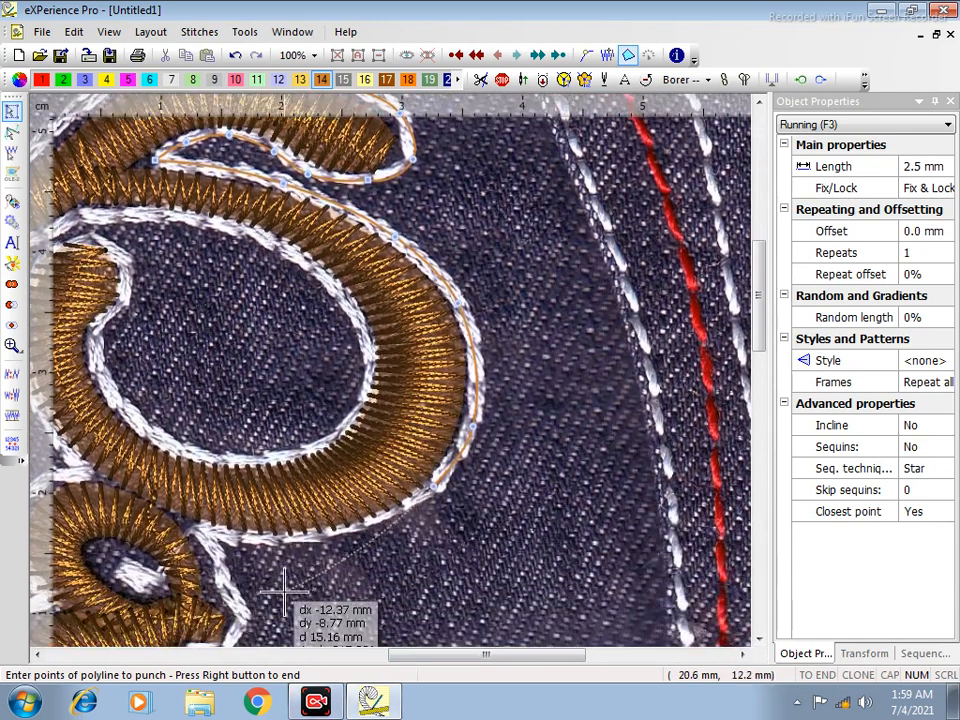
left_click(342, 533)
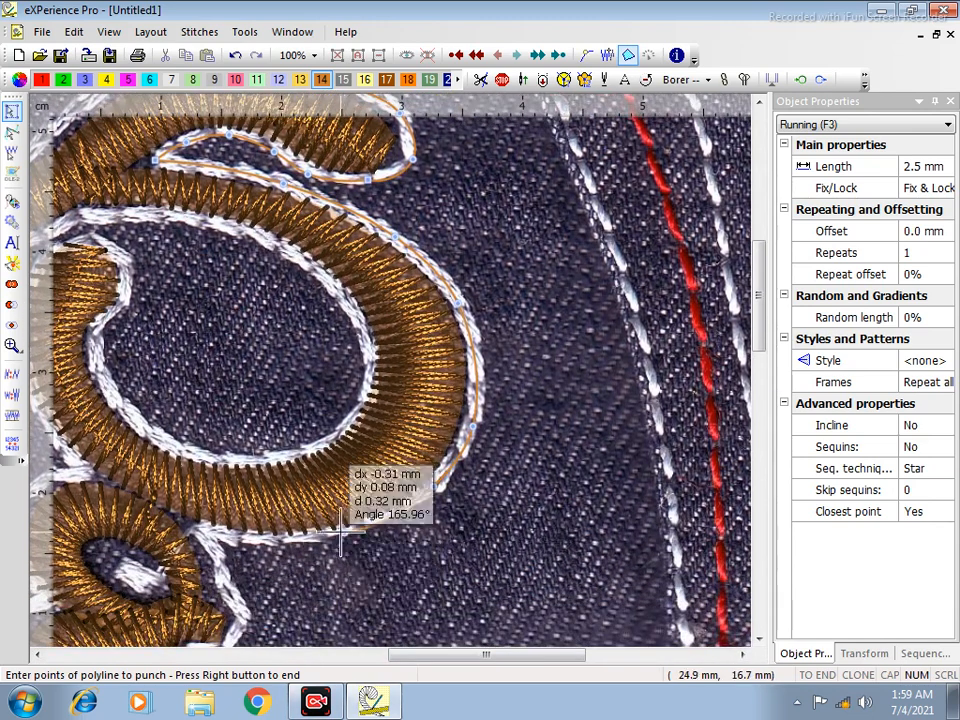
left_click(271, 545)
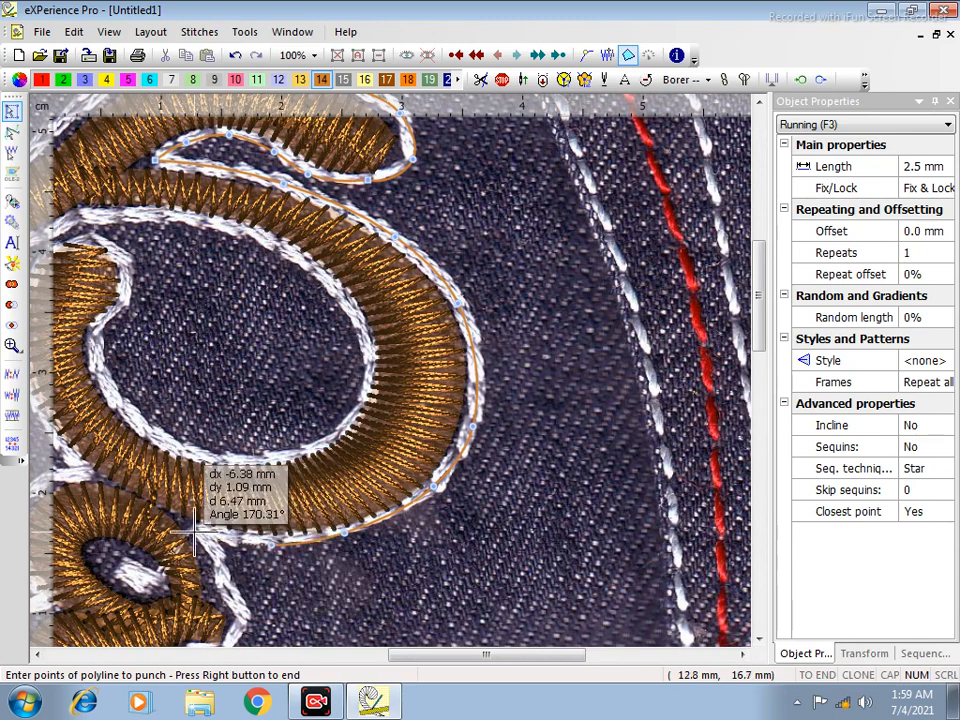
left_click(194, 532)
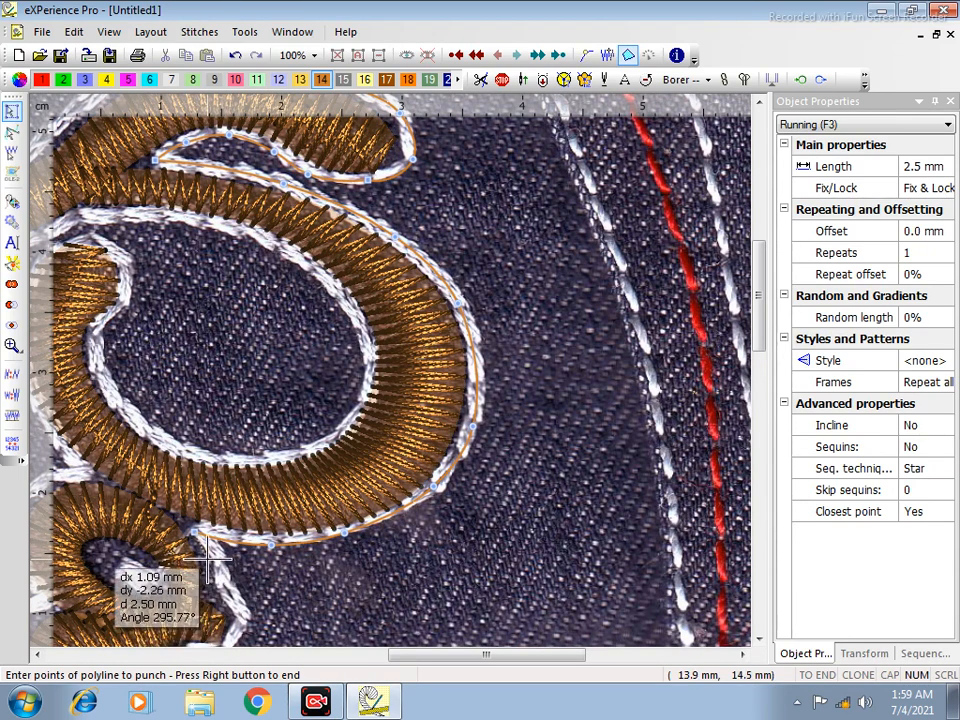
Finish the running stitch and recolour it with thread colour 2, leaving it deselected.
right_click(471, 542)
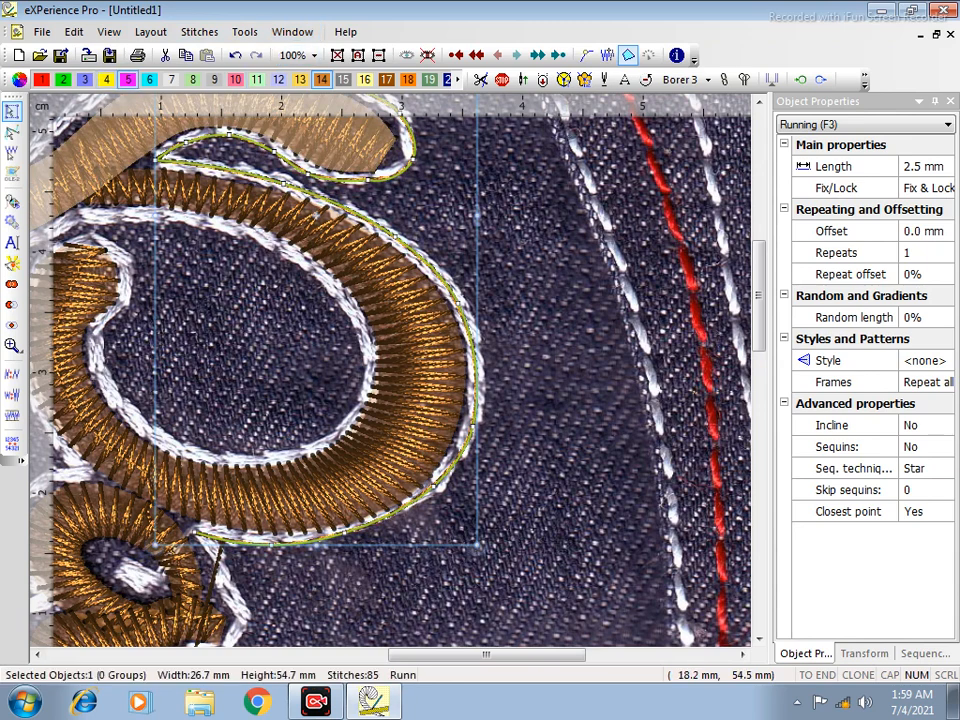
left_click(62, 79)
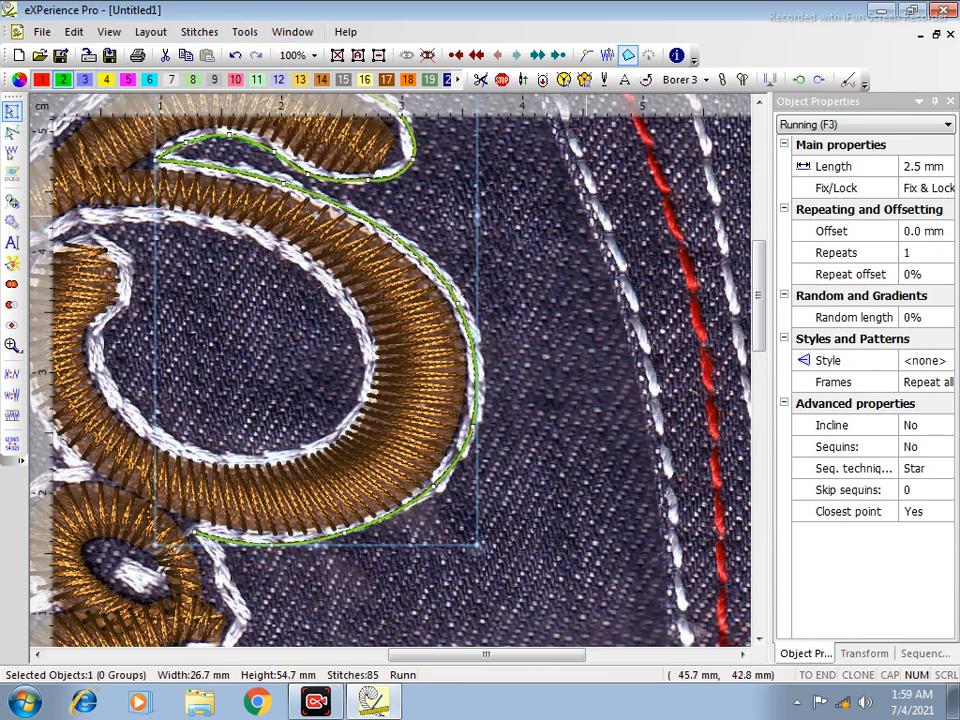
left_click(545, 233)
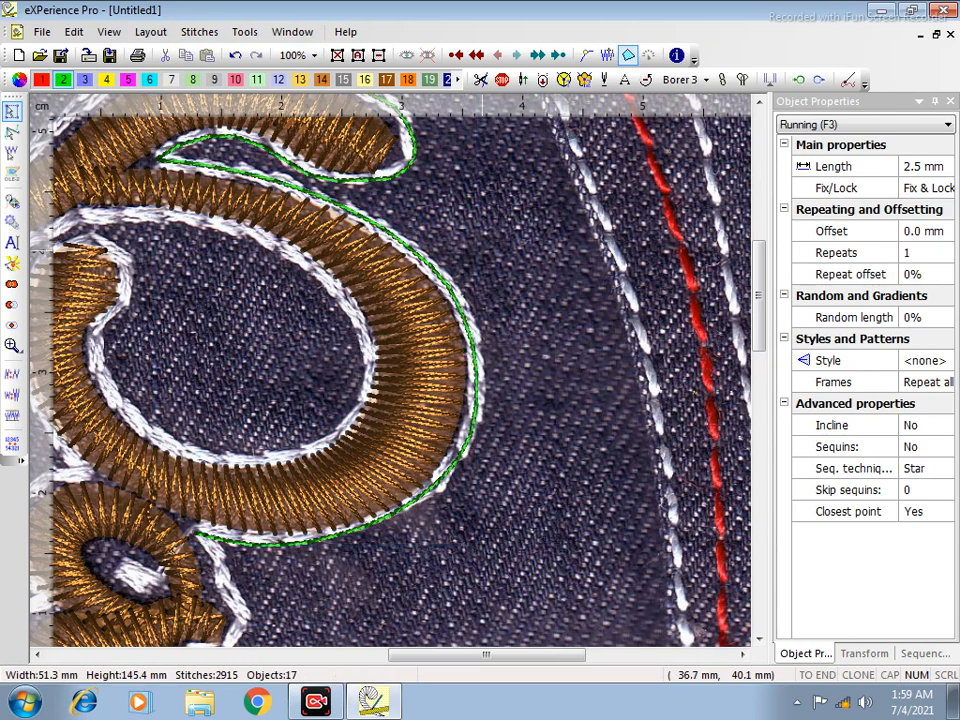
Measure a stitch of the scanned white outline along the inside of the large loop.
scroll(482, 258, "up", 3)
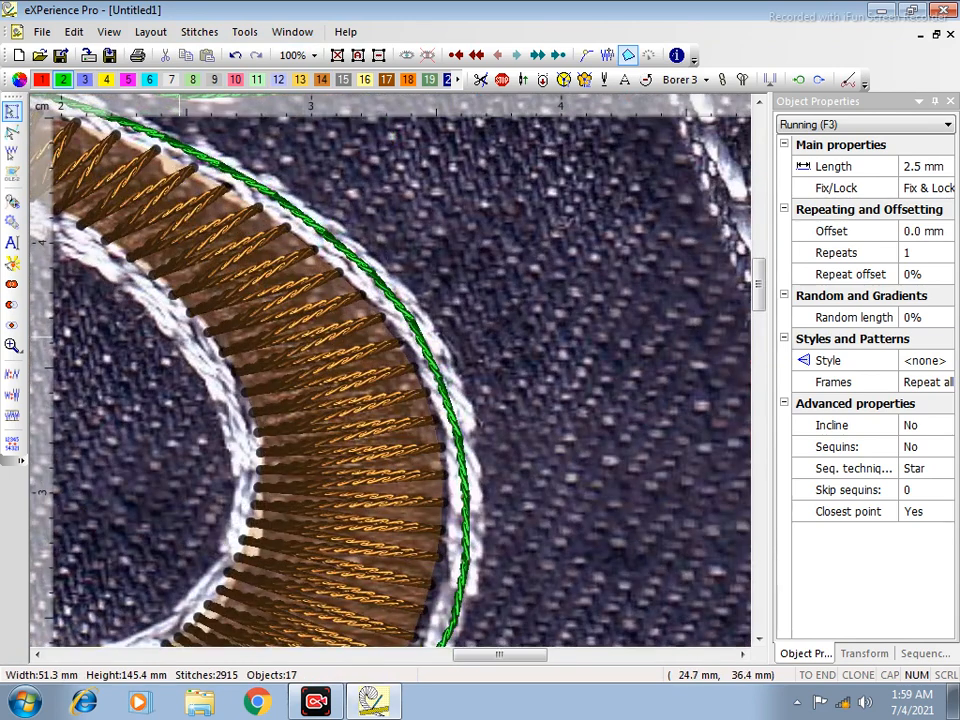
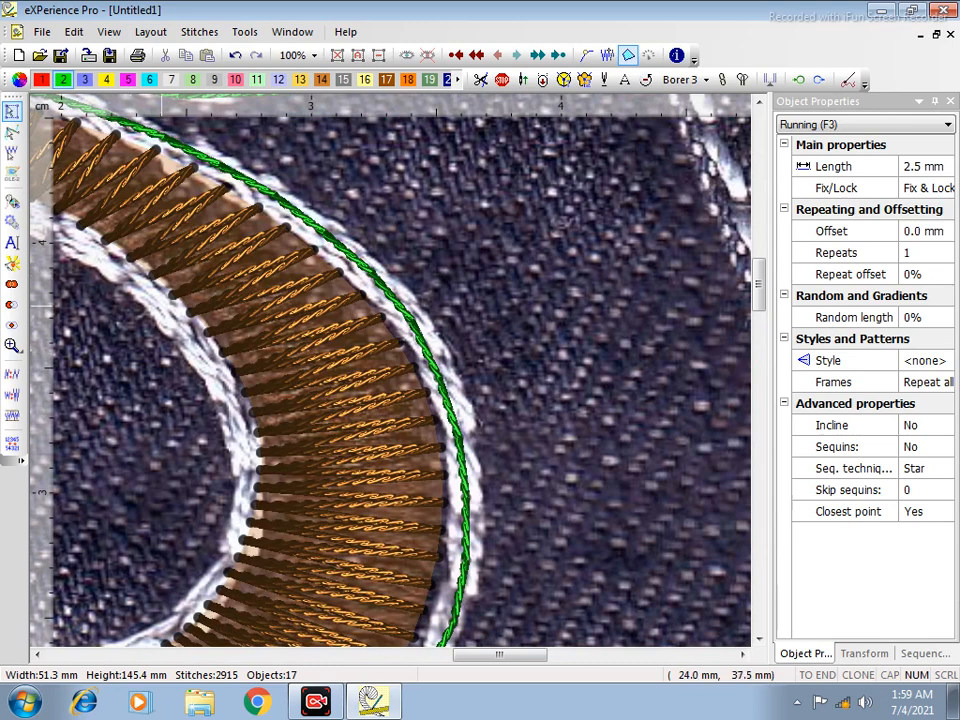
key("m")
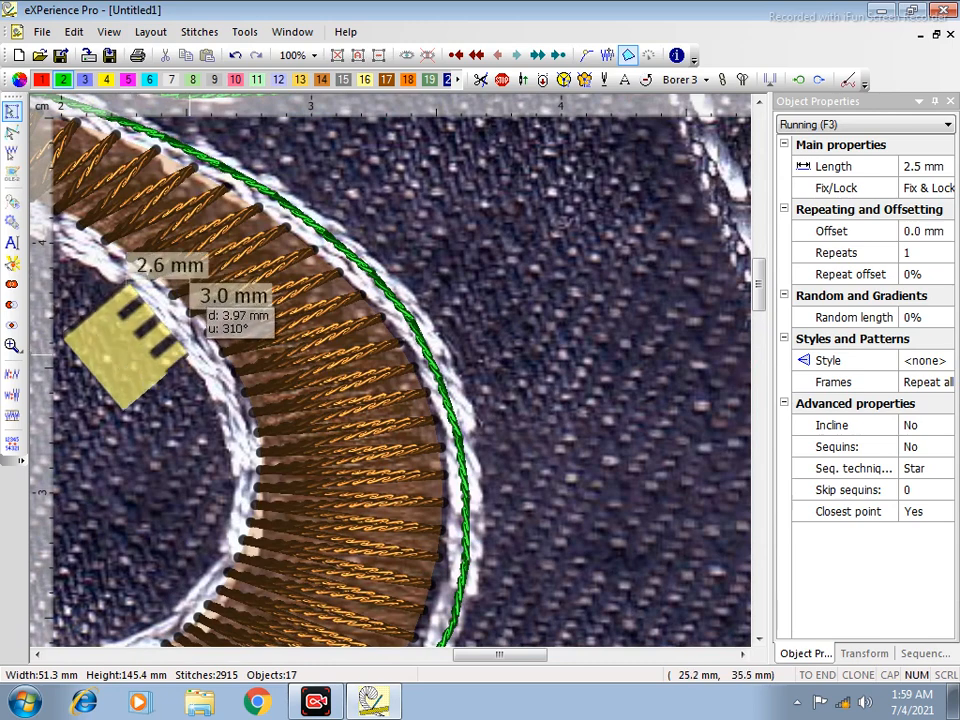
left_click(350, 311)
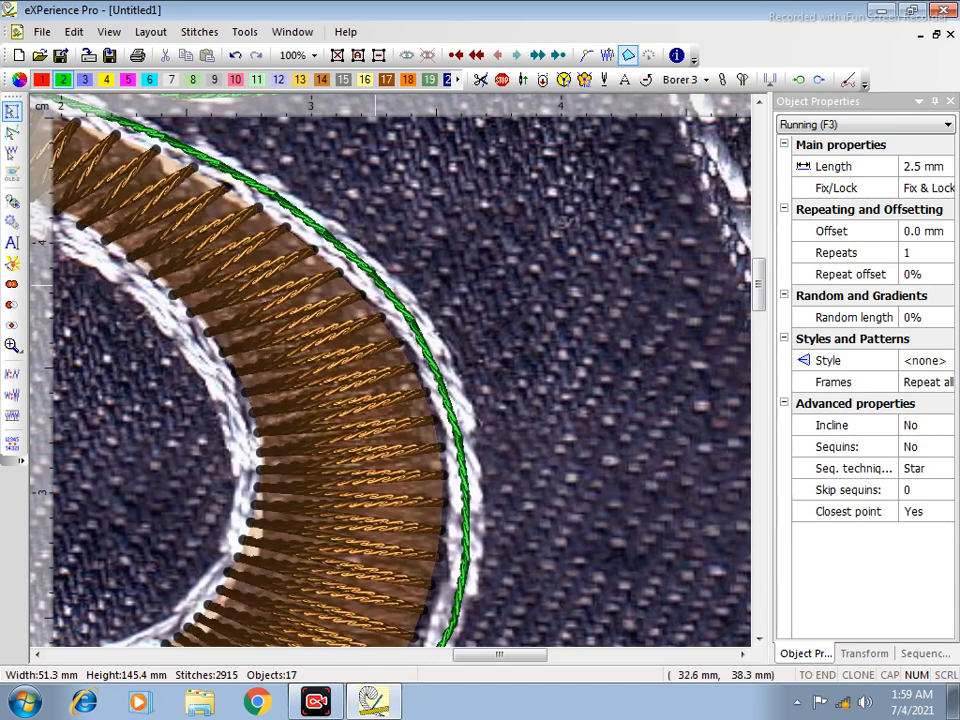
Set the green running stitch's length to 3.0 mm.
left_click(378, 283)
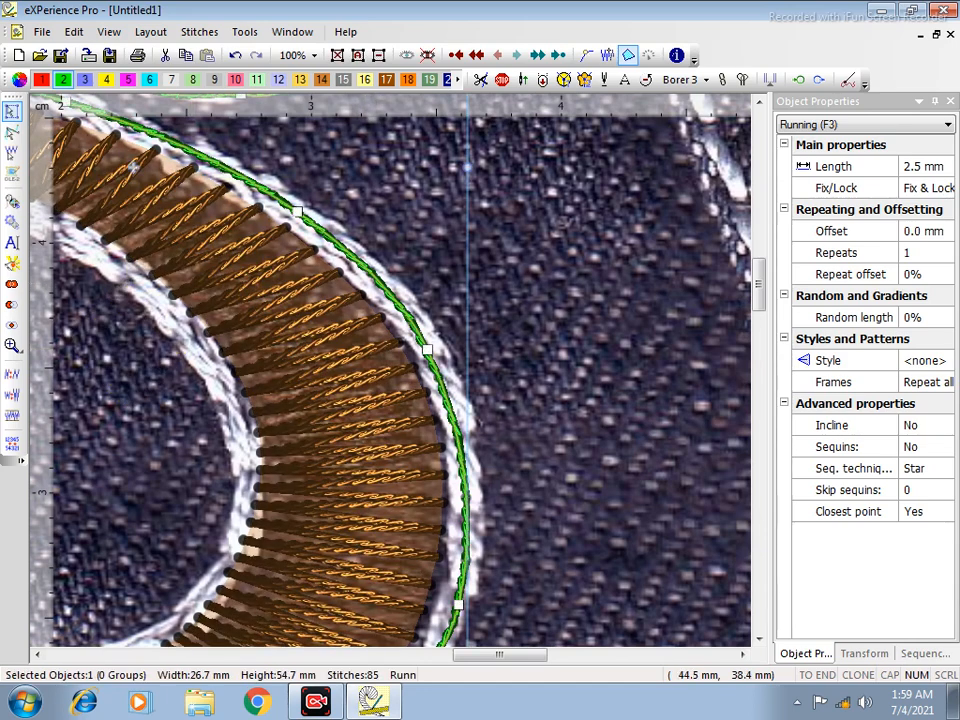
left_click(941, 168)
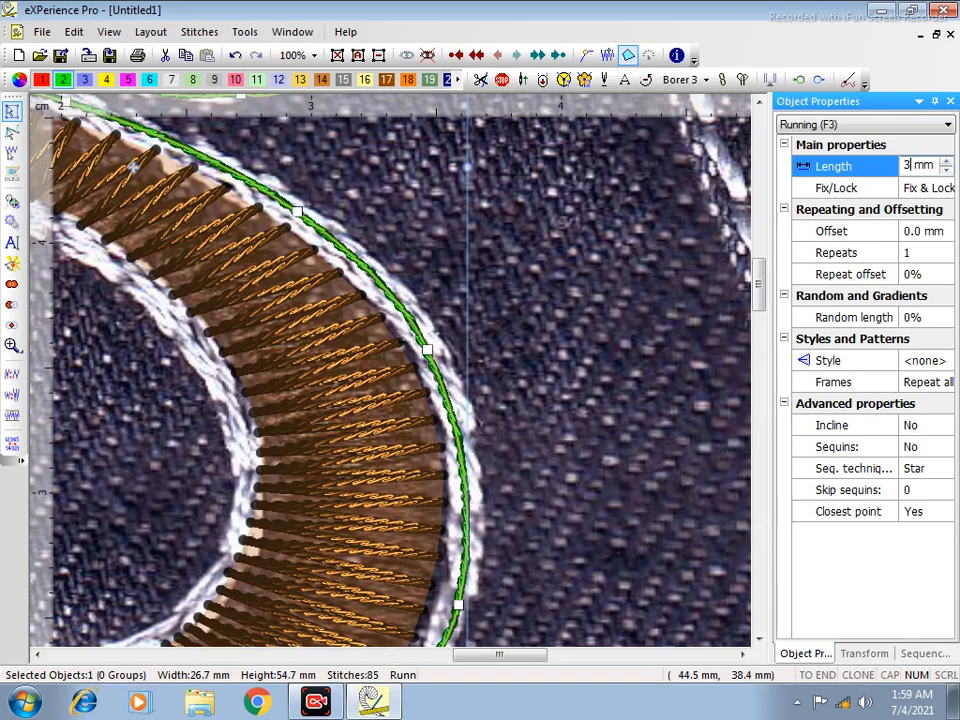
type("3.0")
key("Return")
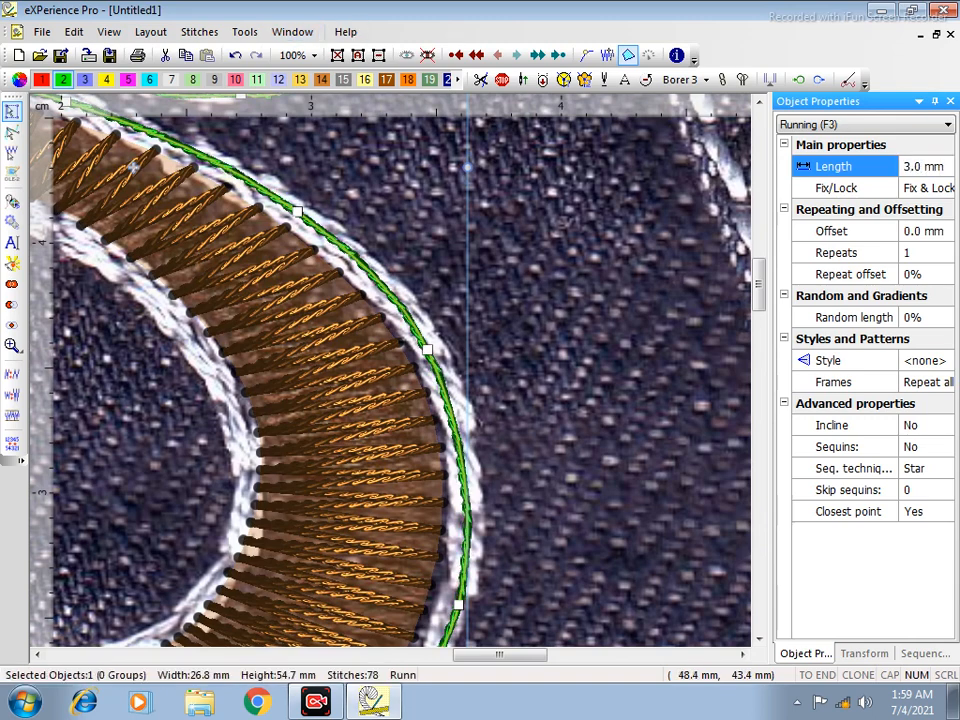
Create a new running stitch style that zigzags across the full pattern block, one grid unit above and below the baseline, and ends on the baseline.
left_click(926, 361)
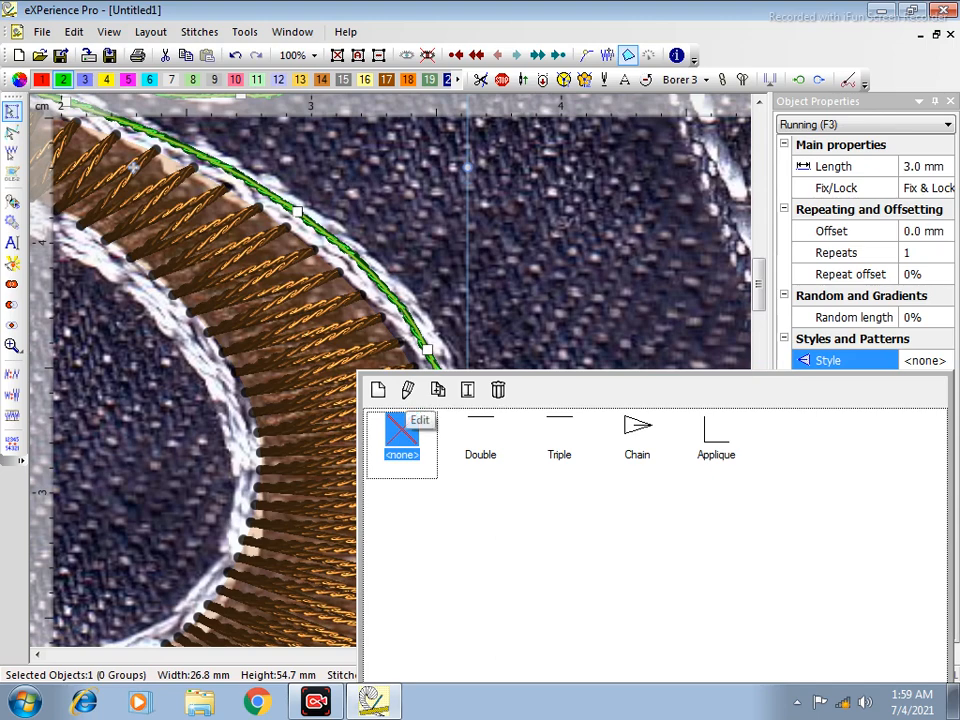
left_click(377, 389)
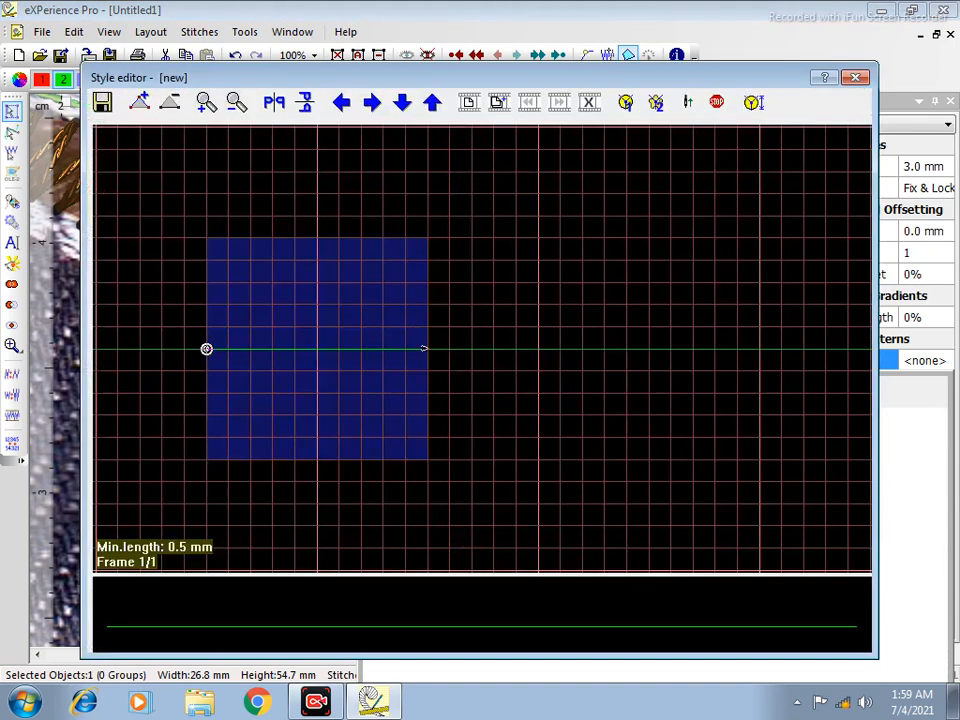
left_click(139, 102)
left_click(427, 327)
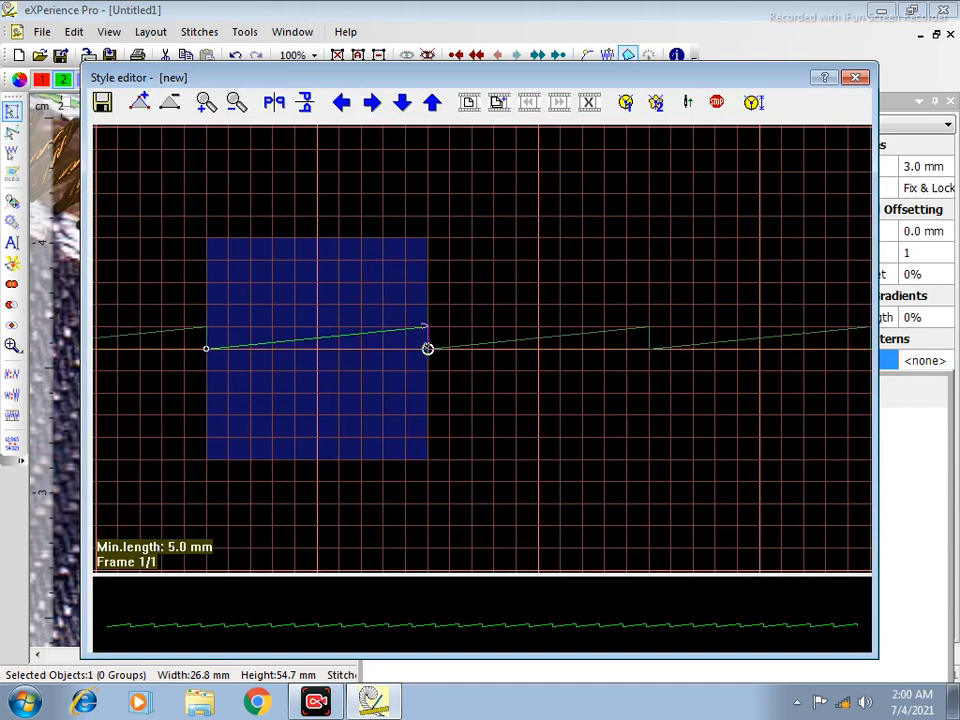
left_click(427, 349)
left_click(427, 349)
left_click(427, 349)
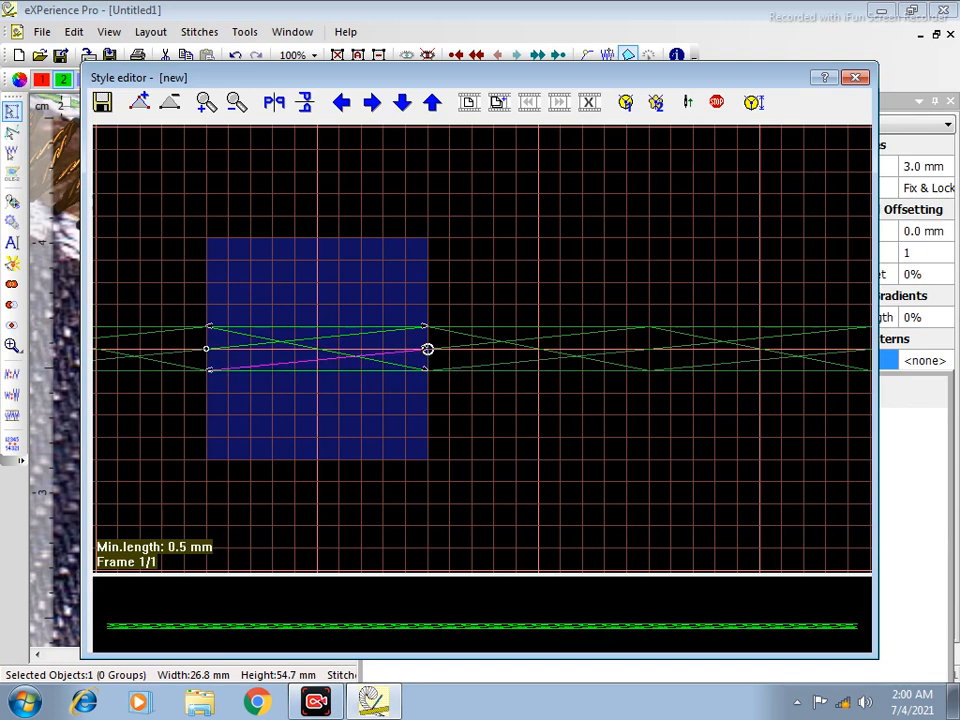
Narrow the custom style's stitch pattern by moving its upper and lower nodes closer to the centre line.
left_click_drag(206, 326, 206, 336)
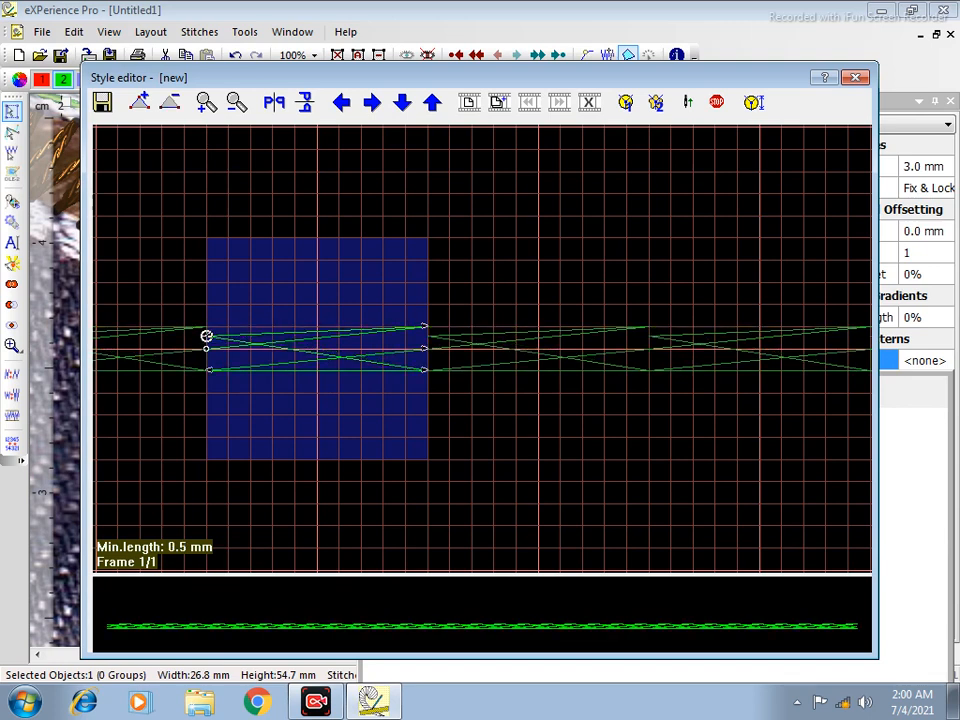
left_click_drag(427, 326, 427, 362)
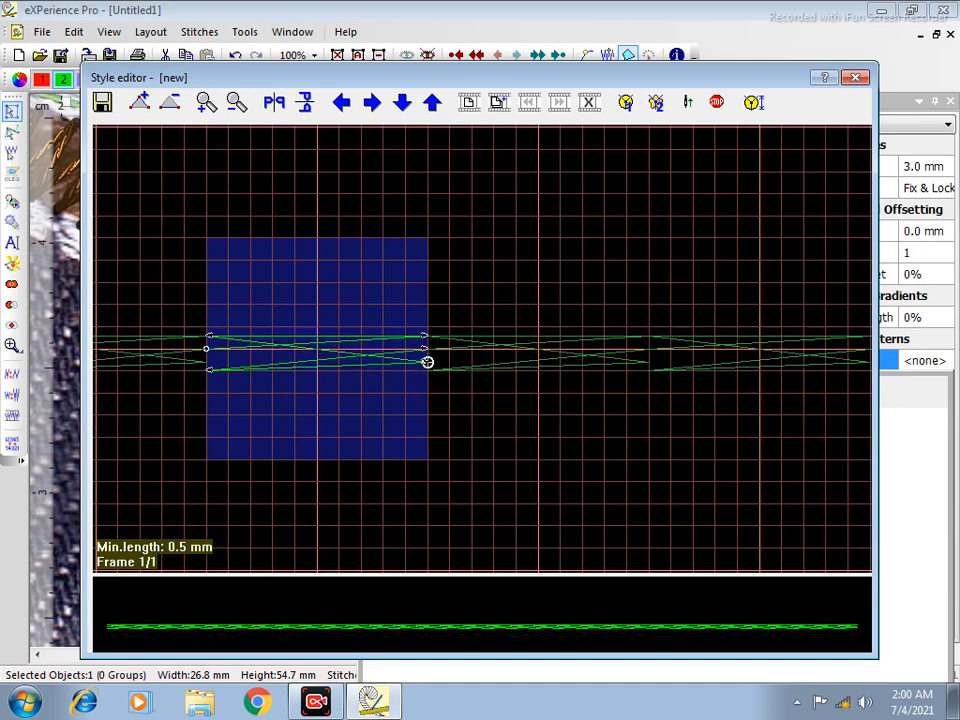
left_click_drag(206, 370, 206, 362)
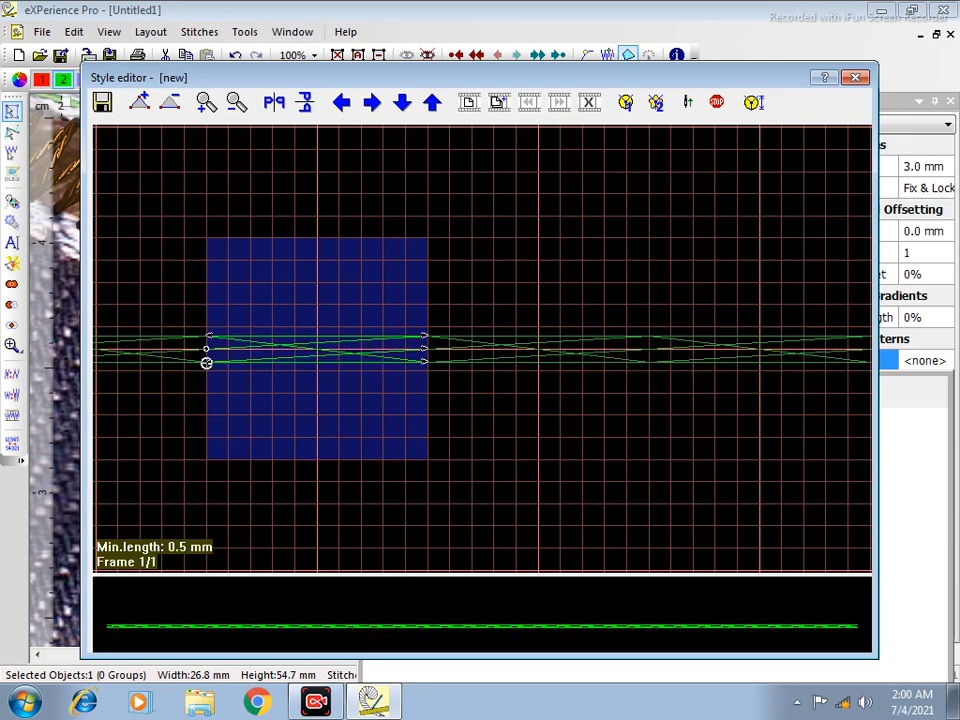
Save the custom style as "new" and apply it to the green running-stitch outline.
left_click(103, 102)
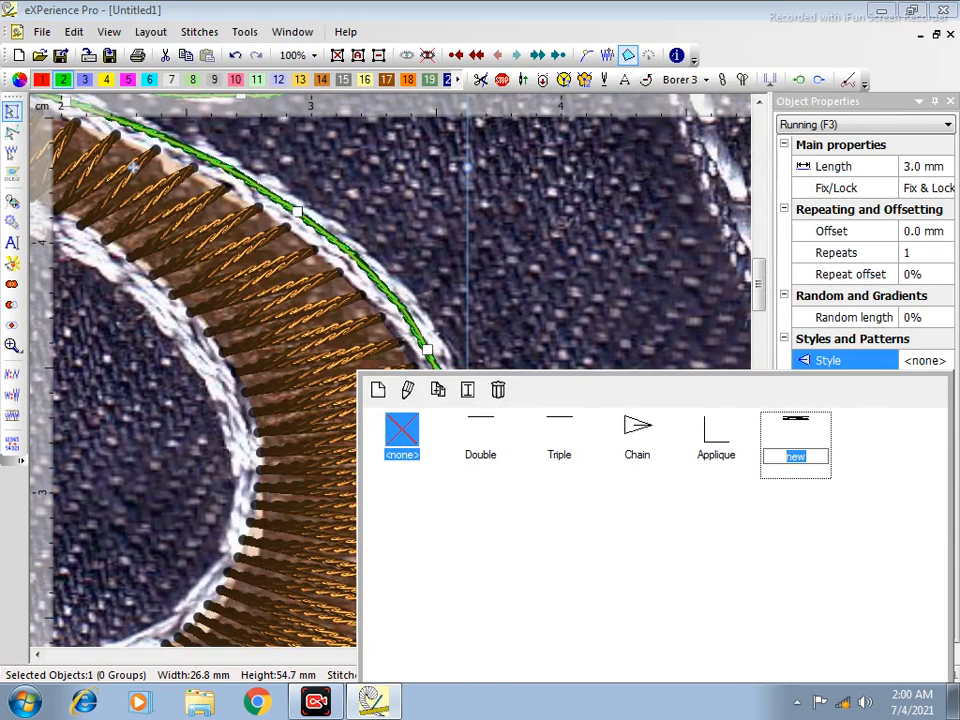
key("Return")
left_click(586, 319)
scroll(423, 341, "up", 3)
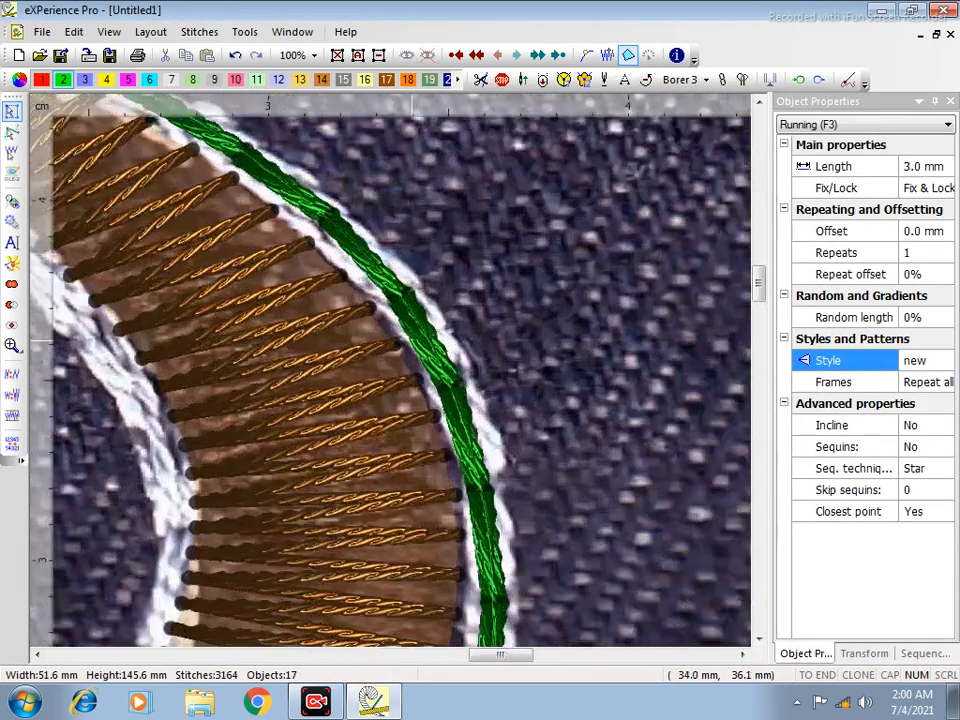
Widen the style "new" by moving its upper and lower nodes one grid line away from the centre line, and save it.
left_click(438, 337)
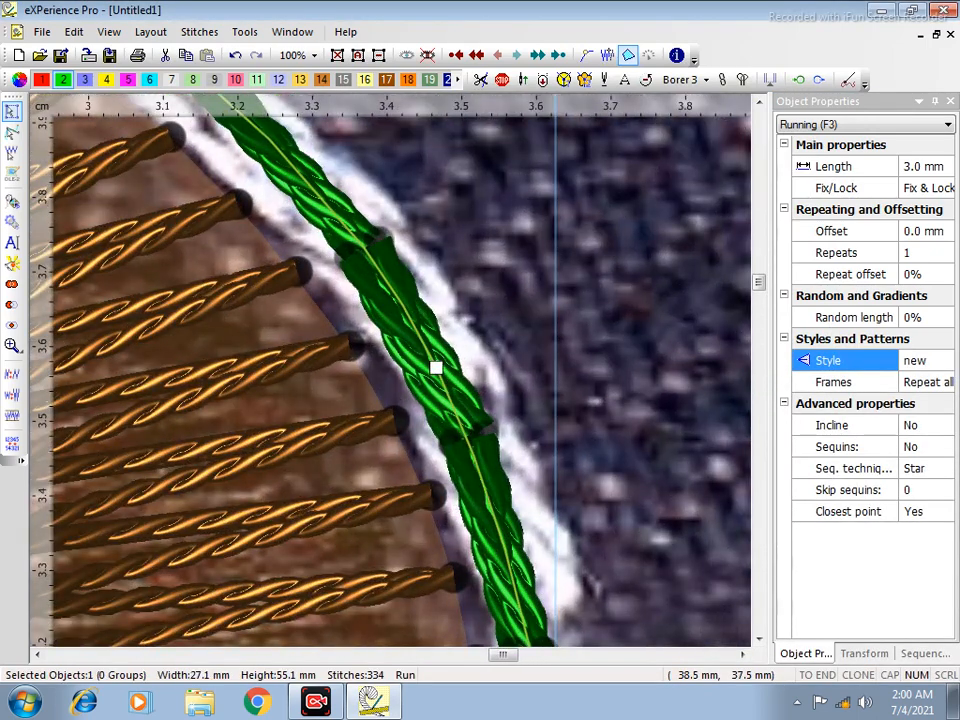
left_click(926, 361)
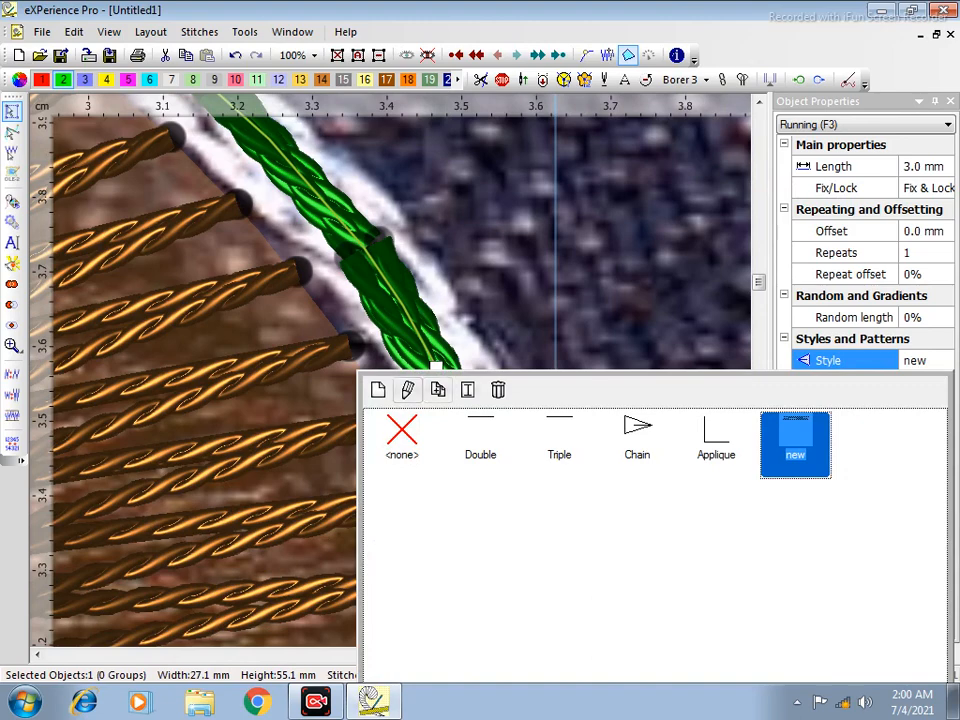
left_click(407, 389)
left_click_drag(427, 336, 423, 327)
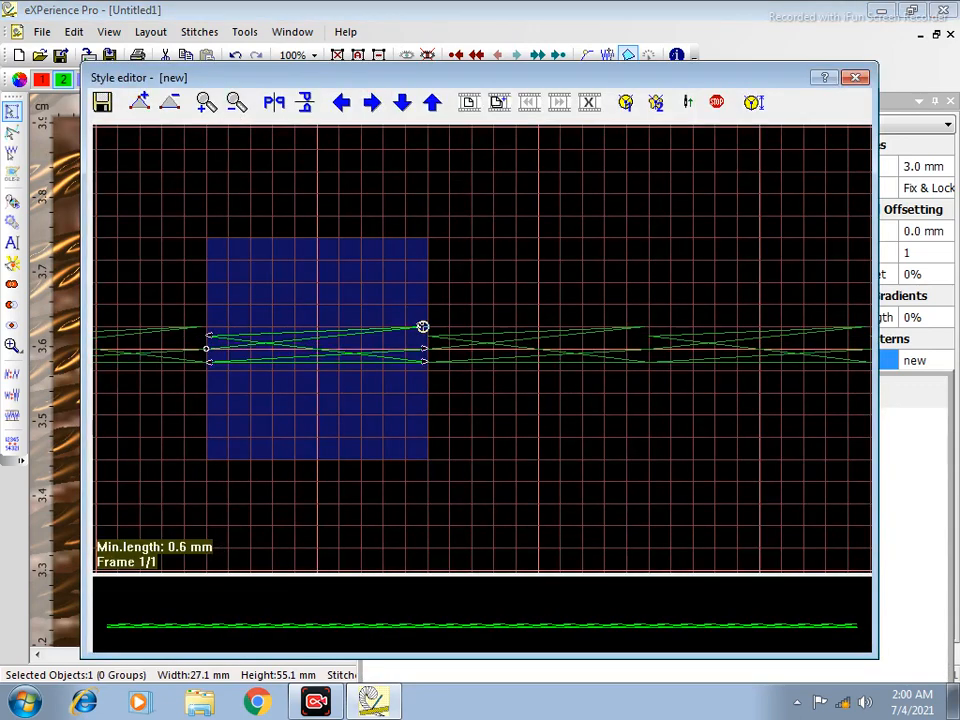
left_click_drag(206, 336, 206, 327)
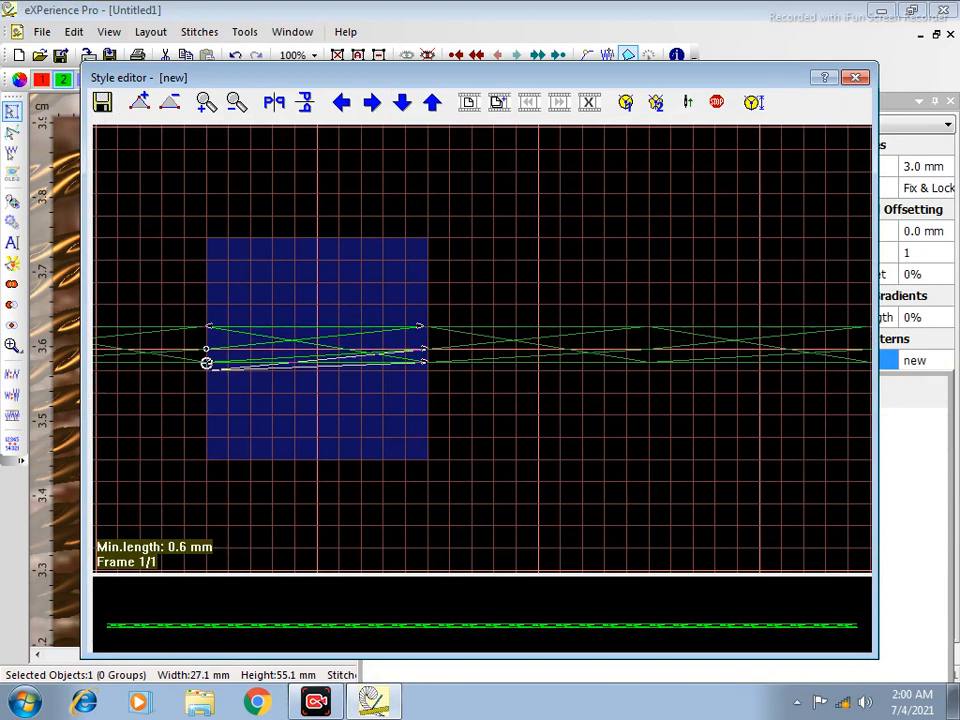
left_click_drag(206, 363, 206, 371)
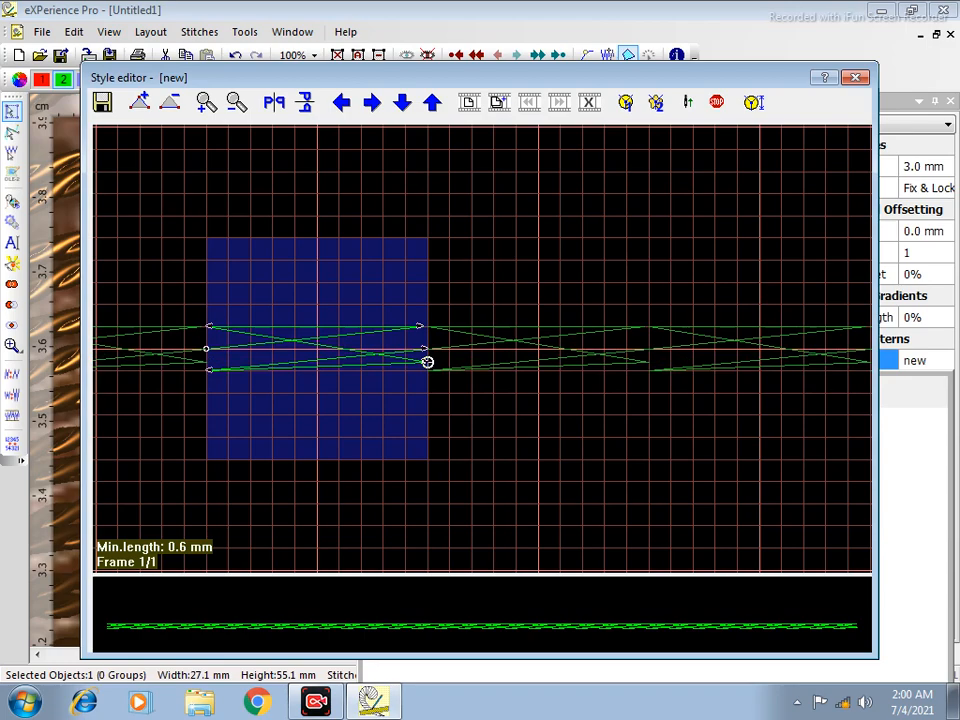
left_click_drag(427, 362, 427, 371)
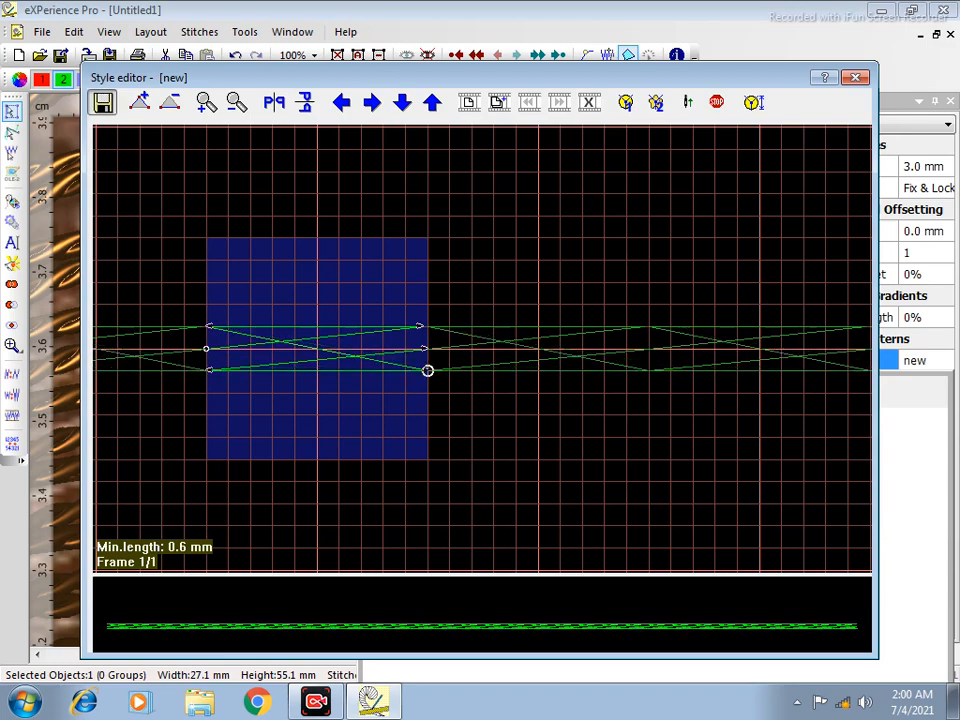
left_click(855, 77)
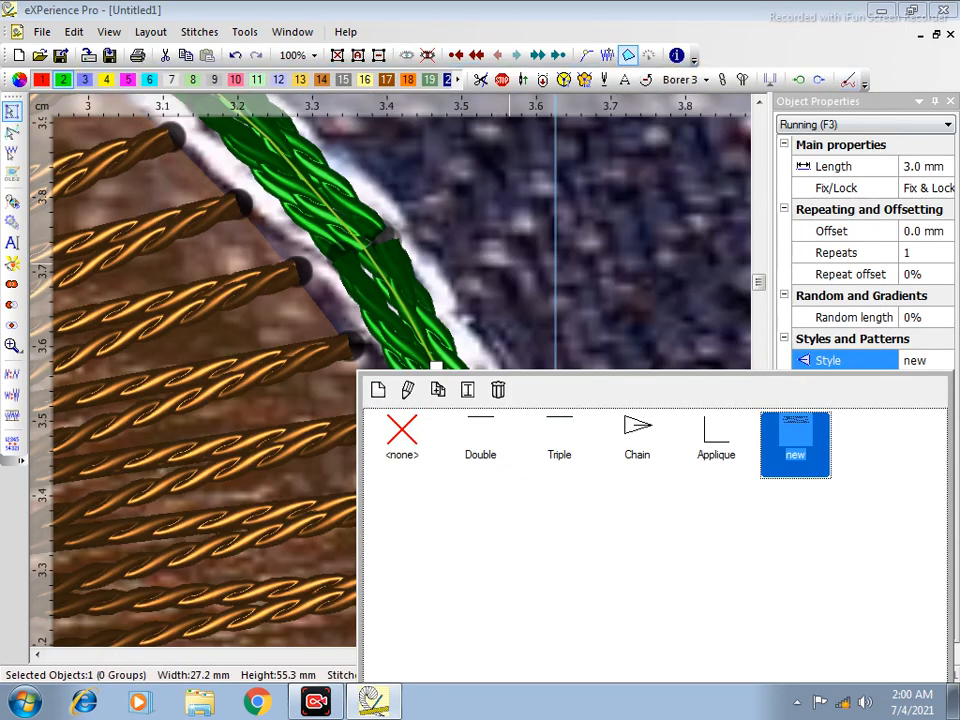
left_click(630, 250)
Digitize a four-point satin block about 3 mm wide over the white stitching inside the small brown loop.
scroll(683, 284, "down", 5)
scroll(730, 333, "down", 2)
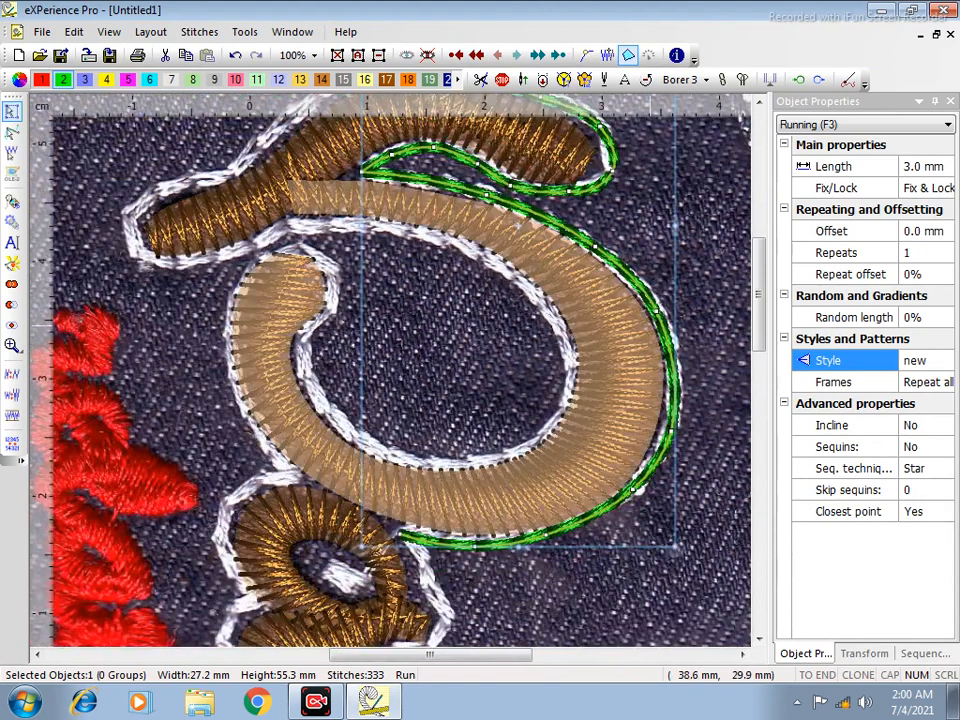
left_click(561, 595)
scroll(461, 574, "up", 3)
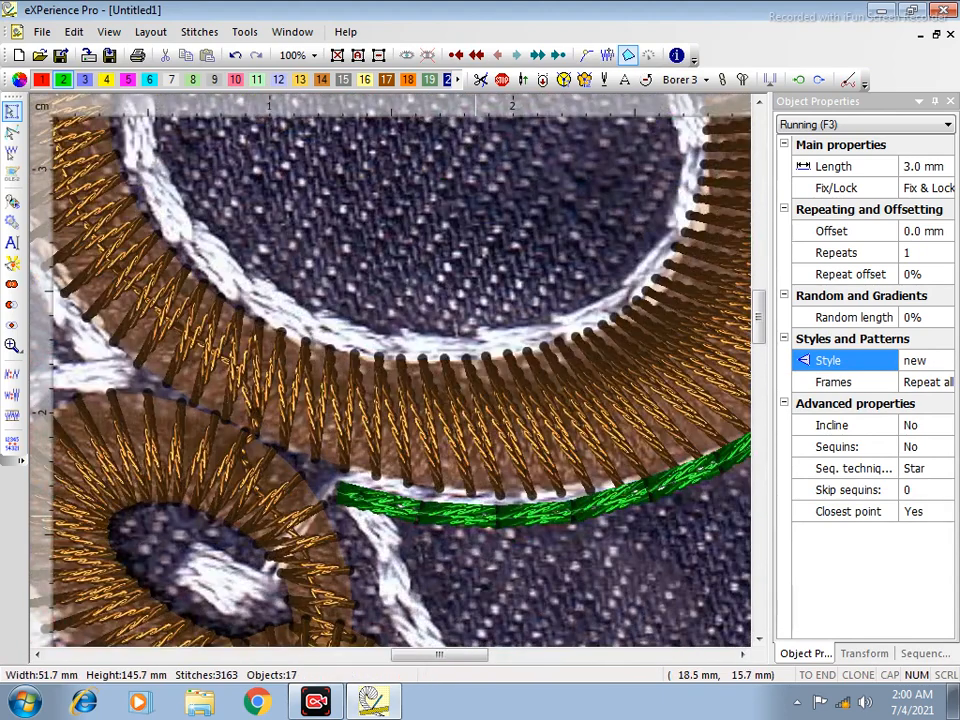
scroll(463, 520, "down", 1)
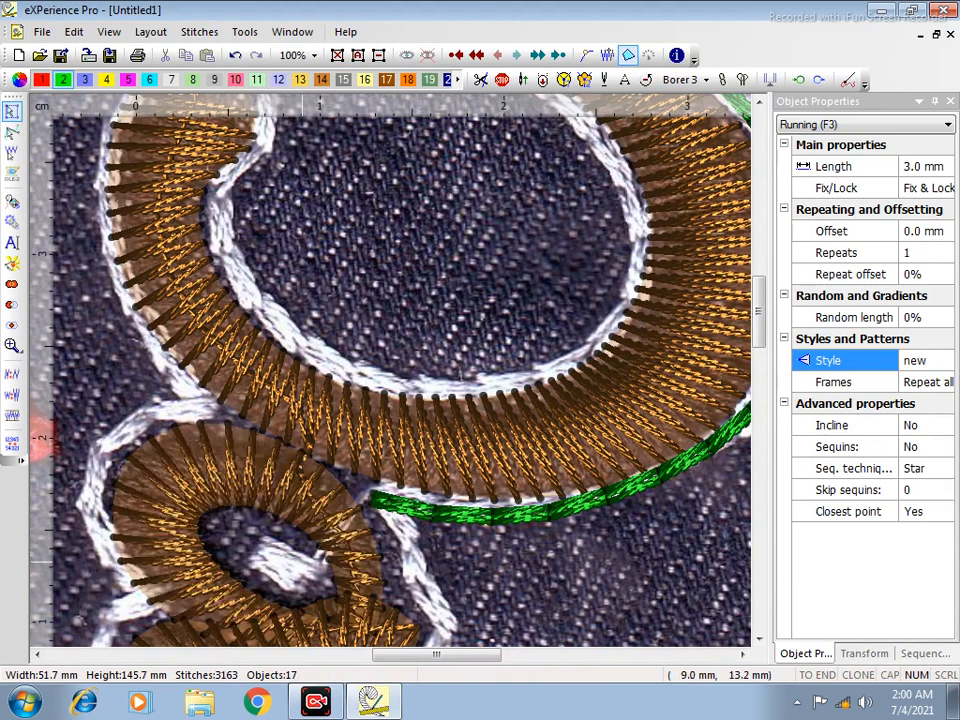
key("F4")
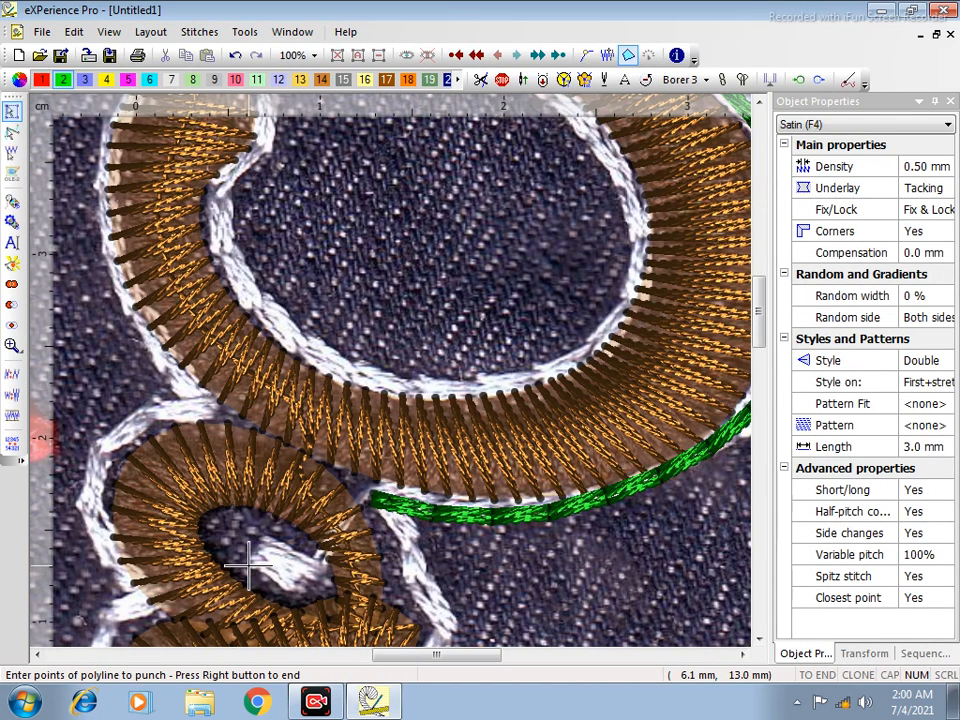
left_click(247, 565)
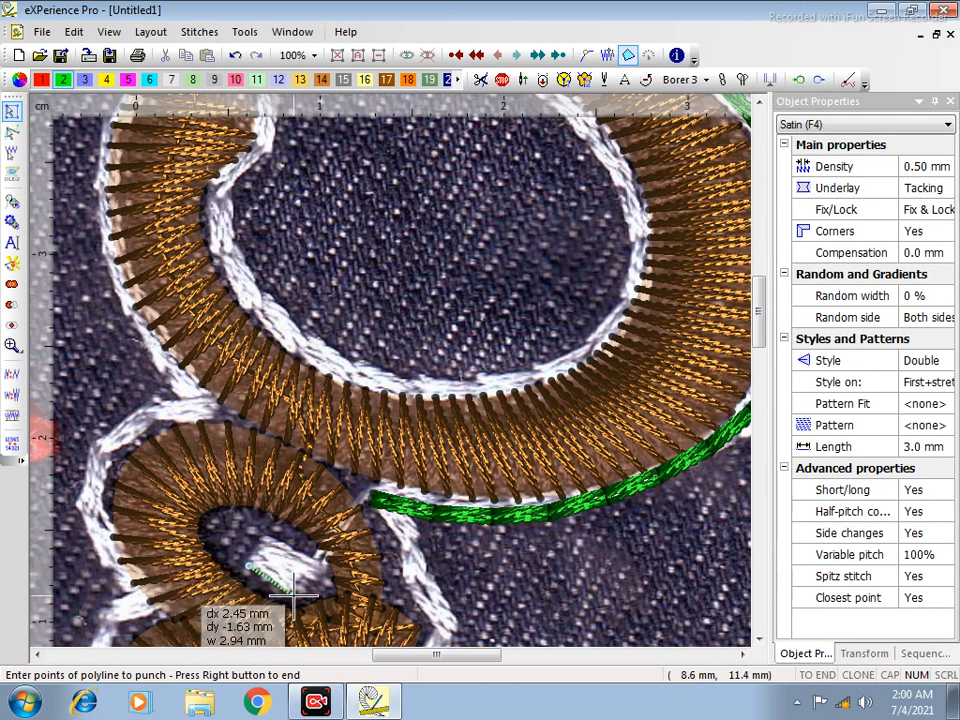
left_click(263, 536)
left_click(327, 567)
right_click(327, 567)
right_click(328, 567)
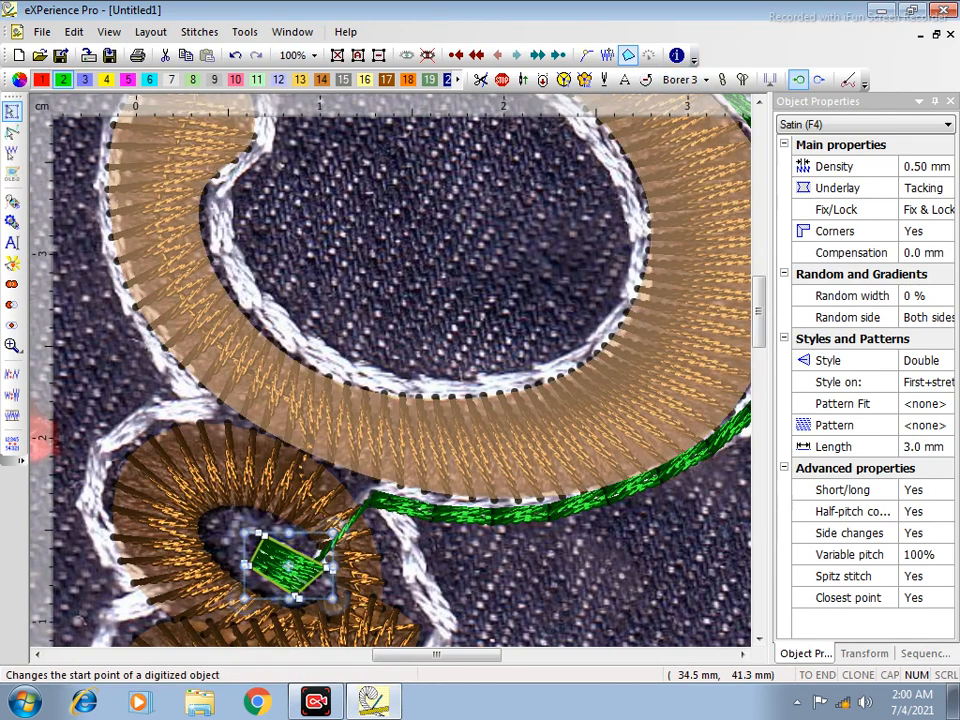
Set the satin block's start and end points at its corner nearest the green outline.
left_click(819, 79)
left_click(327, 569)
left_click(525, 554)
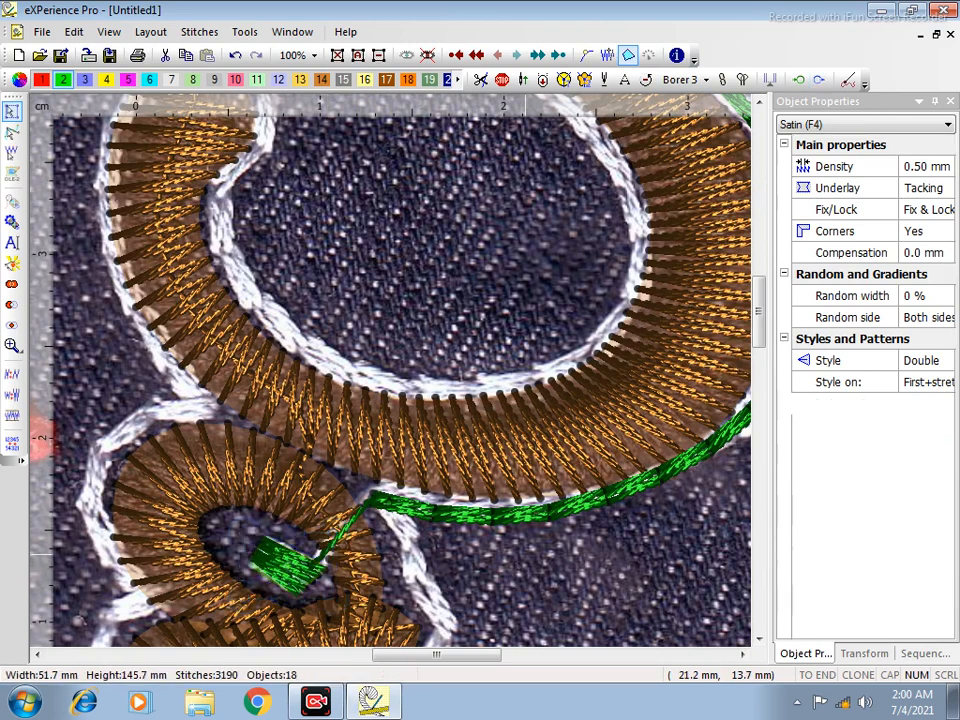
Start a running-stitch outline at the green outline's lower end and trace the white border around the first lobe to the inner notch.
key("F3")
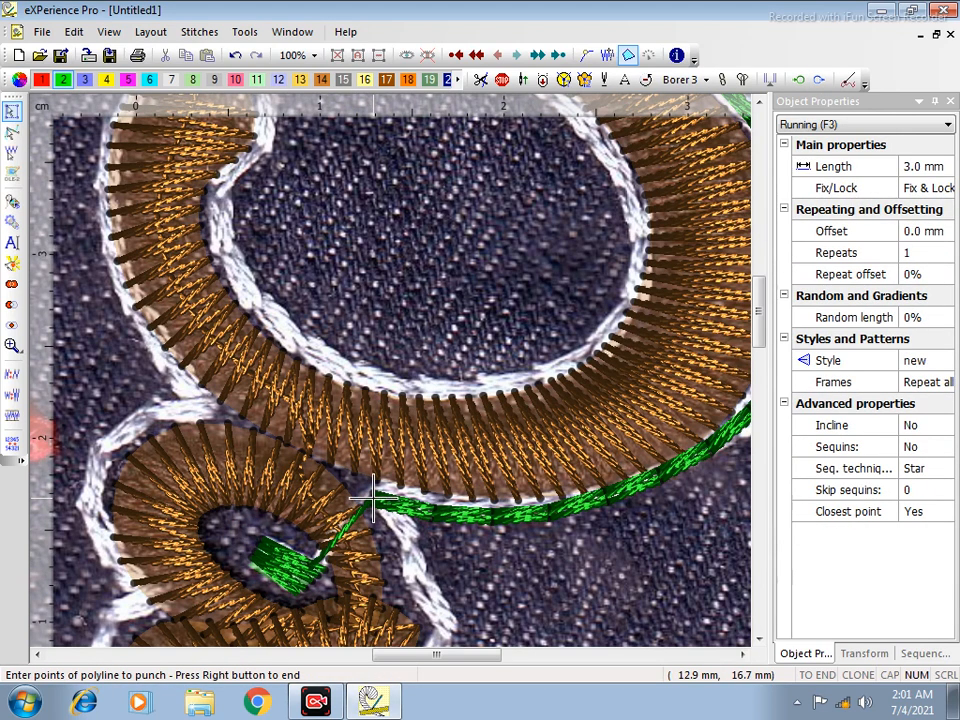
left_click(373, 496)
left_click(430, 500)
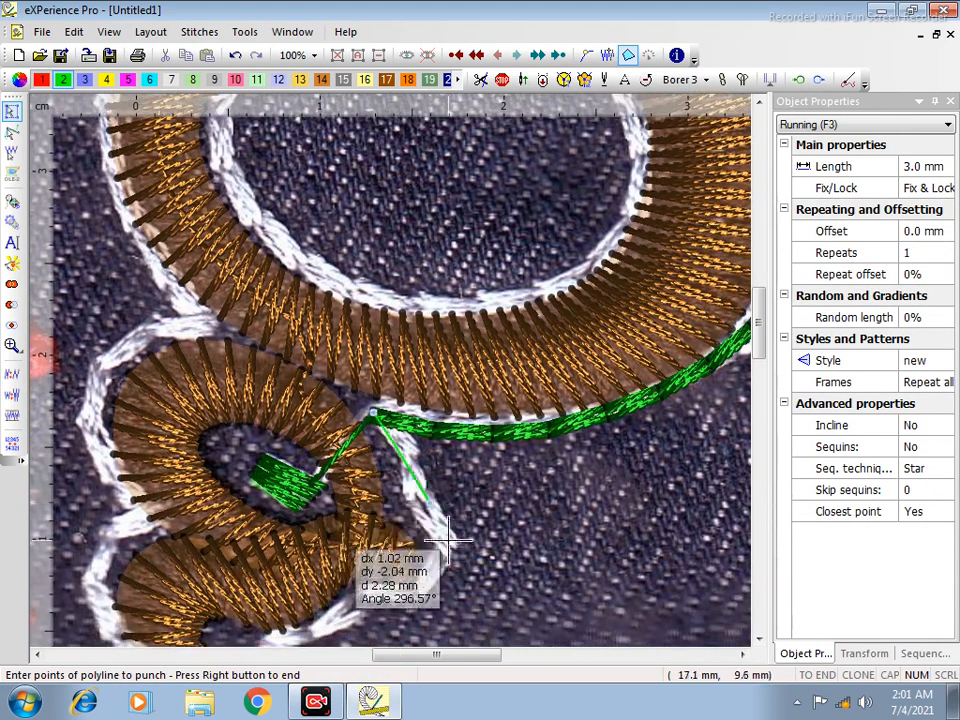
left_click(450, 555)
left_click(421, 593)
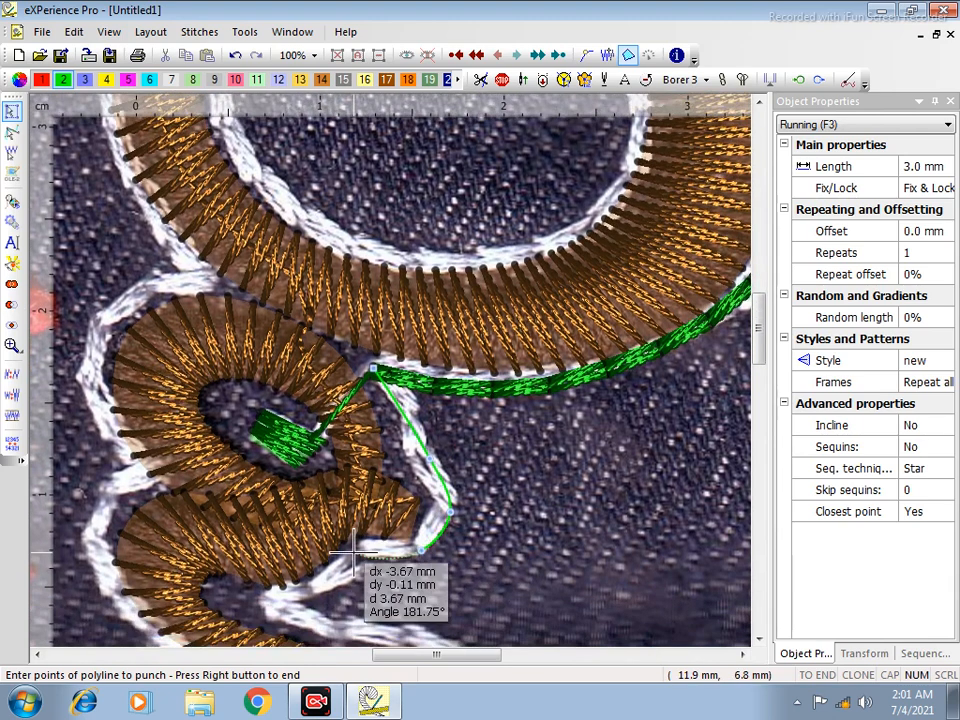
left_click(362, 549)
left_click(327, 579)
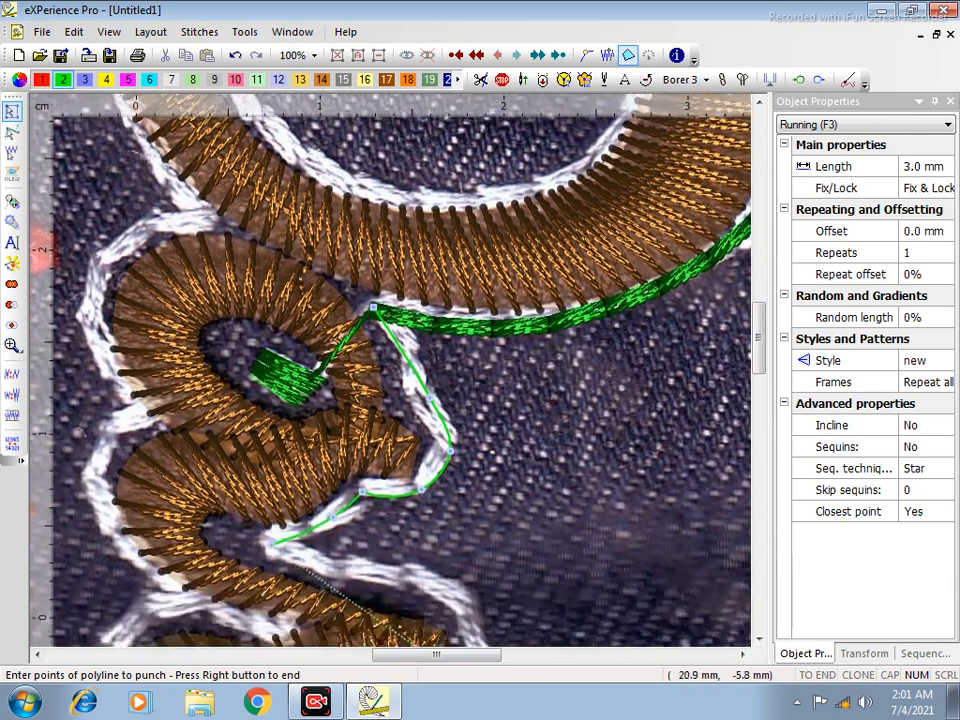
left_click(275, 543)
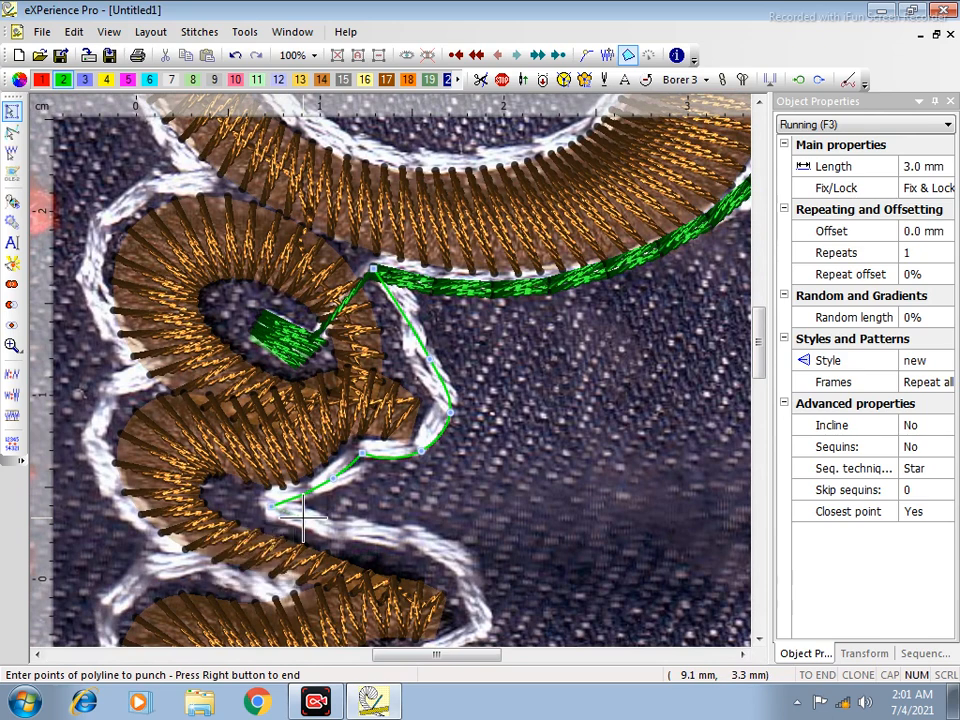
Continue the running-stitch outline along the white border around the second lobe to the next inner notch.
left_click(332, 528)
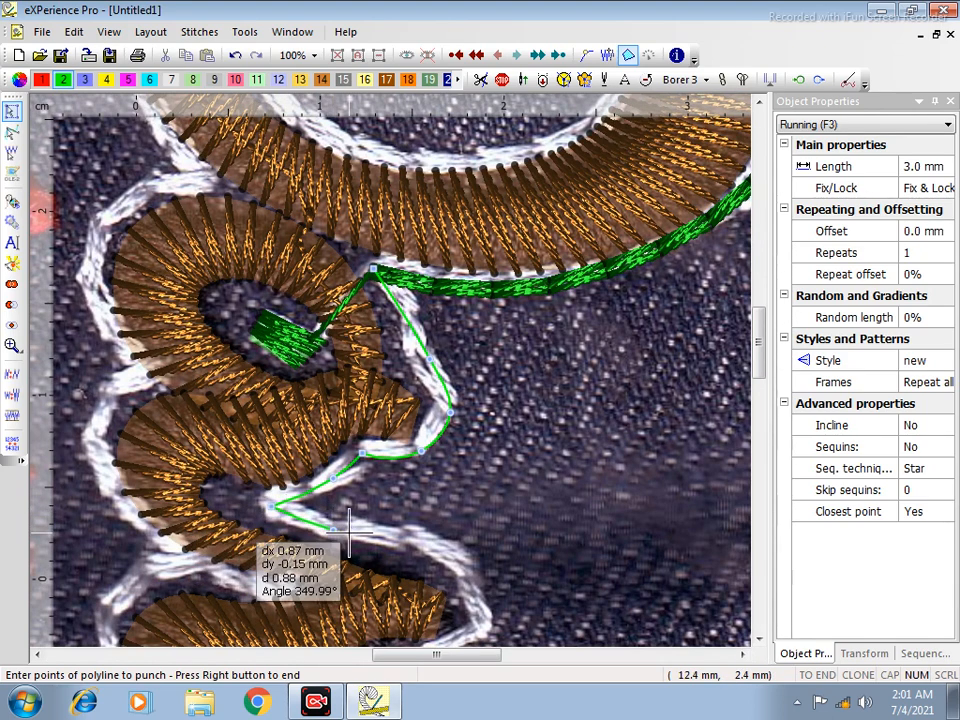
left_click(461, 556)
scroll(470, 570, "down", 3)
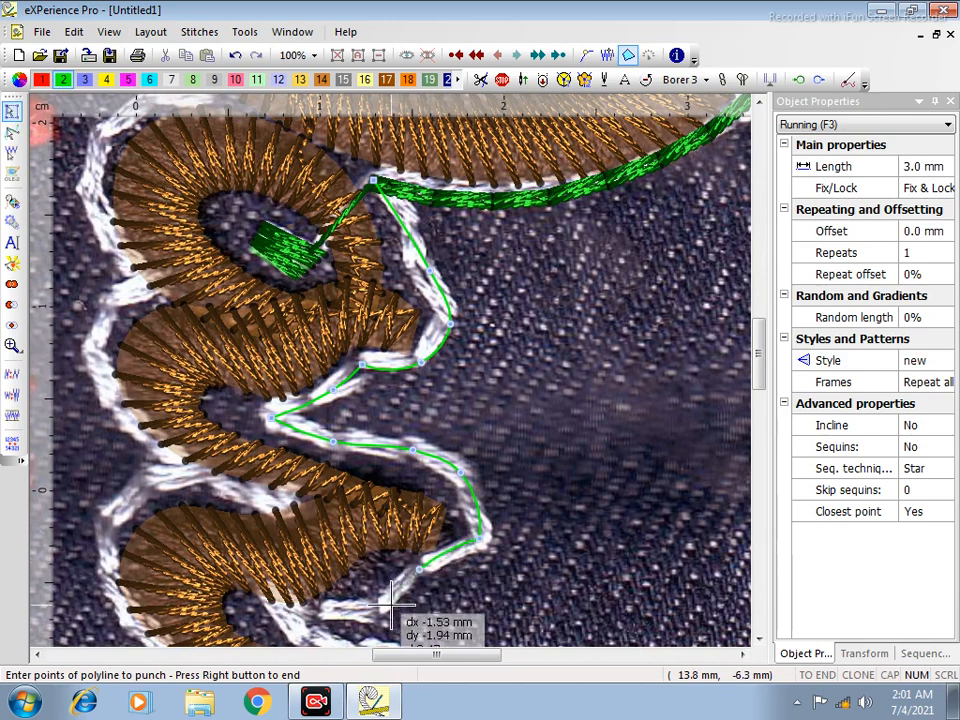
scroll(281, 614, "down", 2)
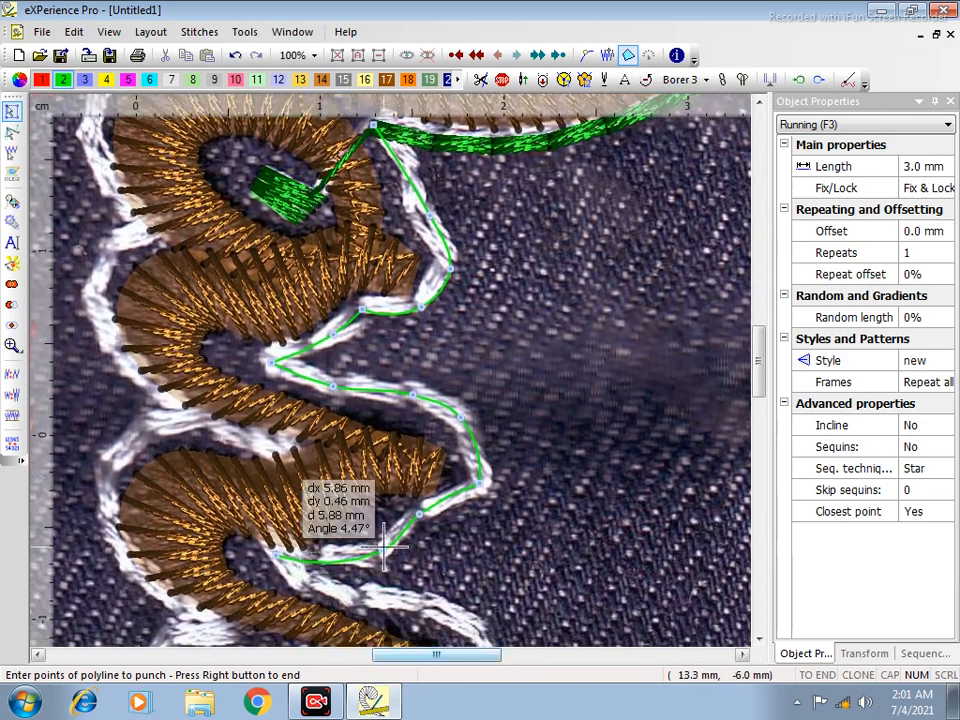
scroll(435, 607, "down", 5)
Extend the running-stitch outline around the third lobe's white border and back into its inner notch.
left_click(474, 490)
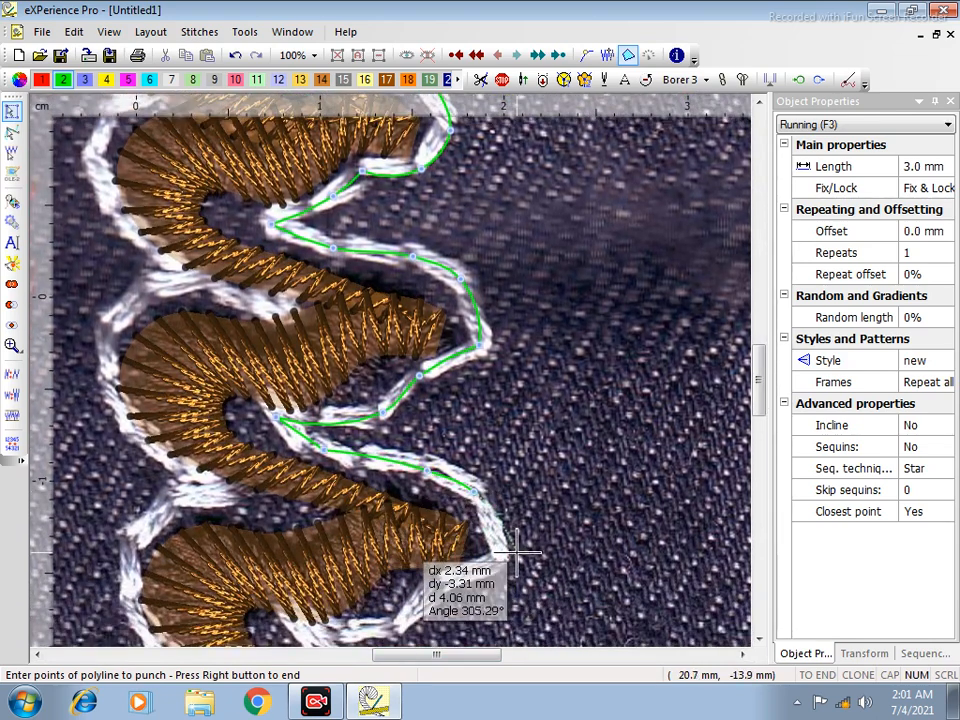
left_click(500, 560)
scroll(435, 597, "down", 4)
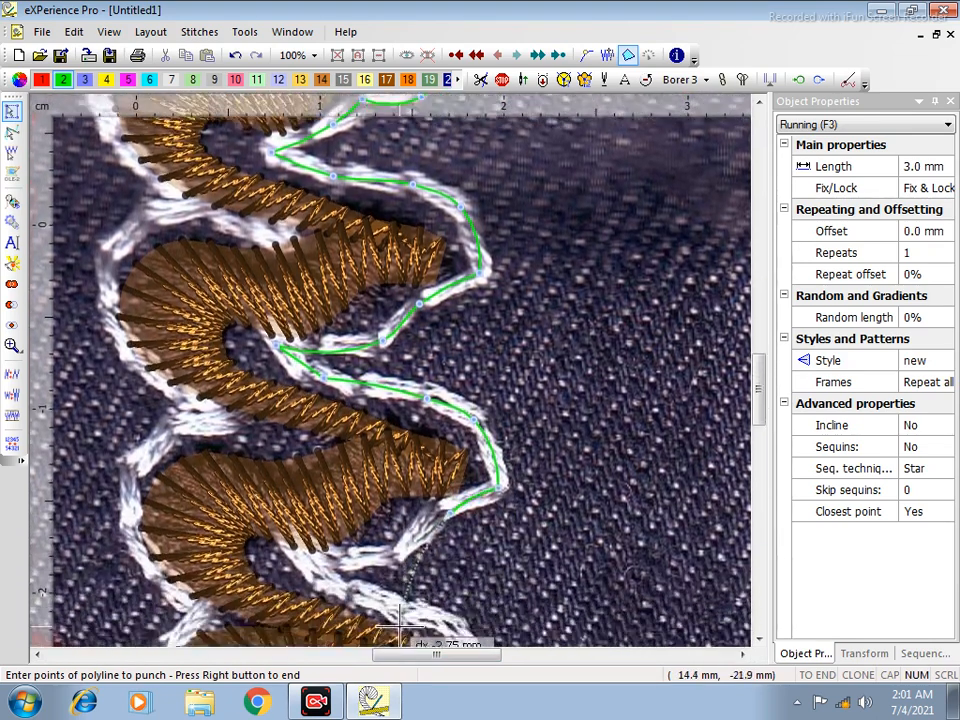
left_click(399, 527)
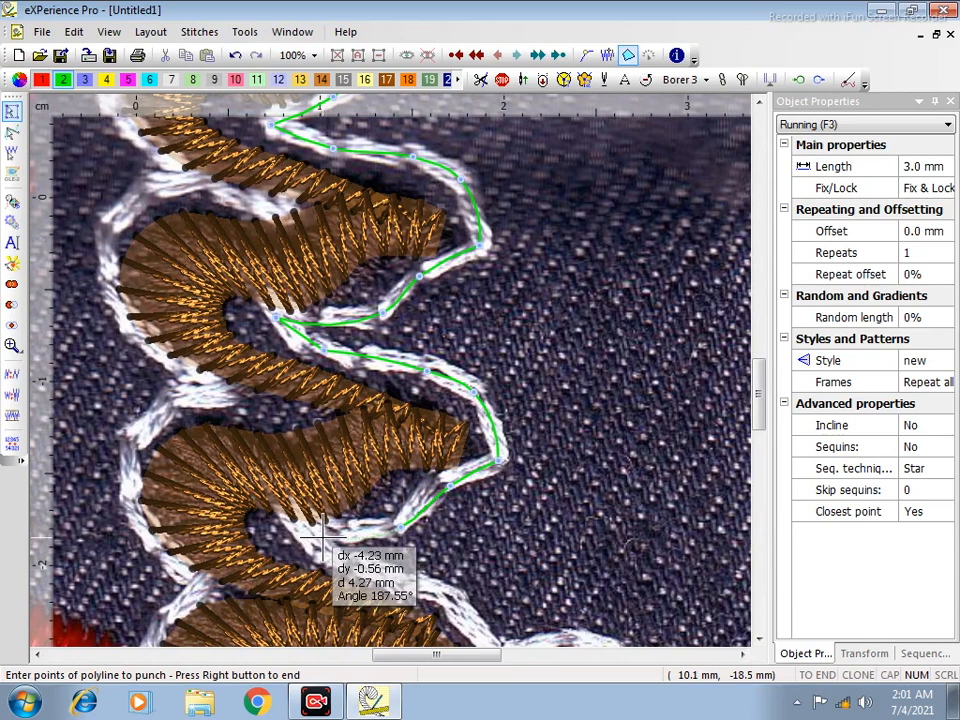
left_click(302, 526)
Extend the running-stitch outline from the third lobe's inner notch along the white border to the corner before the small round lobe.
left_click(332, 570)
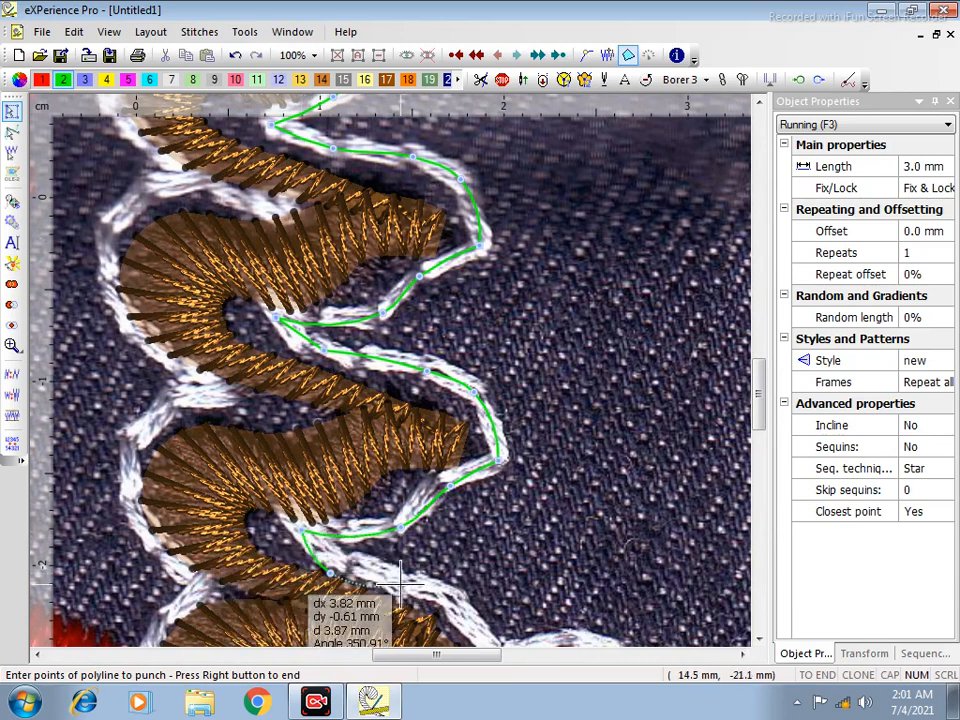
left_click(349, 566)
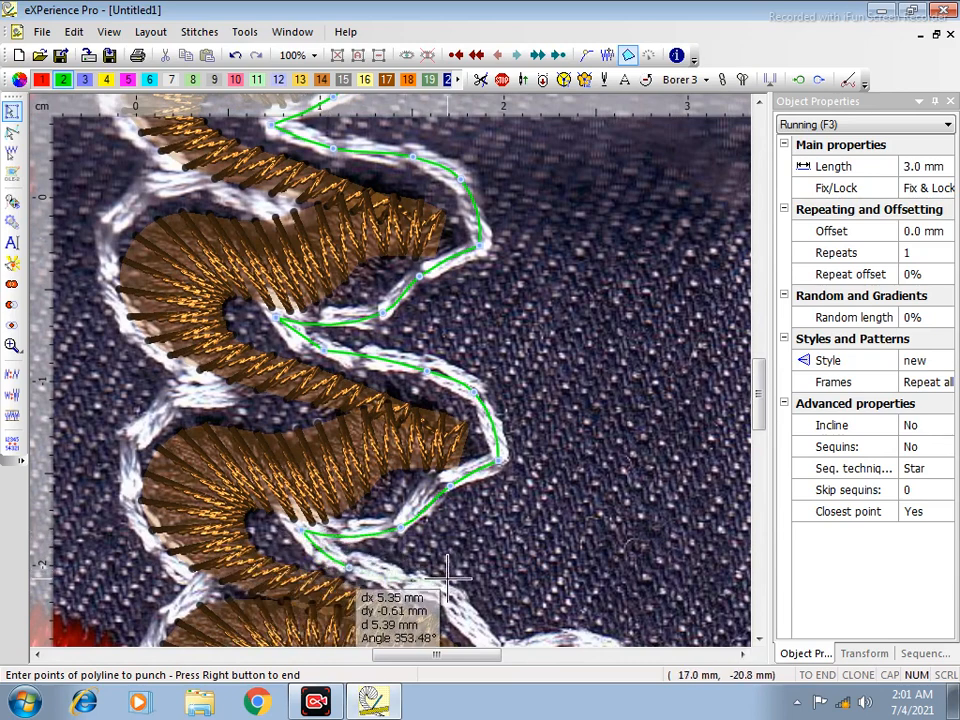
left_click(444, 590)
scroll(444, 590, "down", 1)
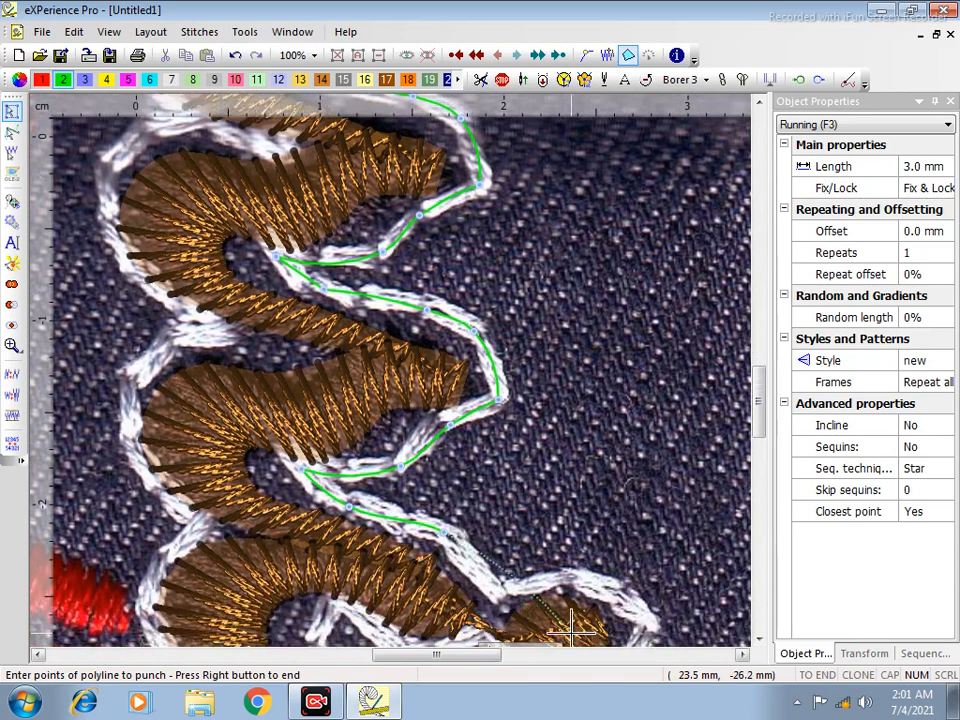
left_click(495, 590)
Continue the running-stitch outline along the white border around the small round lobe and back to its neck.
left_click(546, 577)
left_click(614, 586)
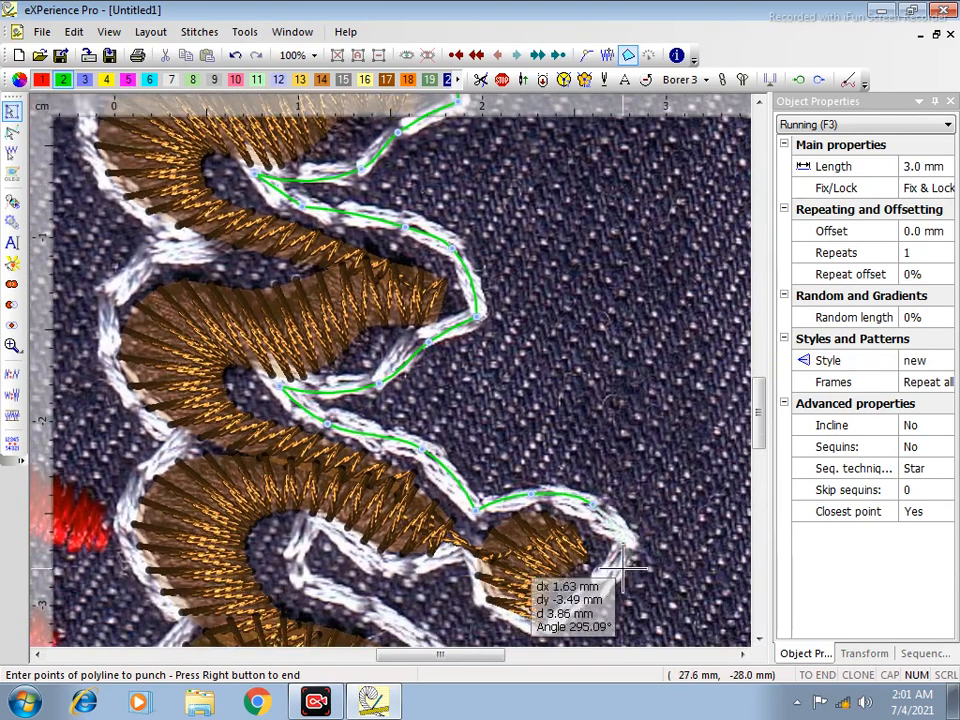
left_click(618, 562)
left_click(543, 540)
left_click(507, 546)
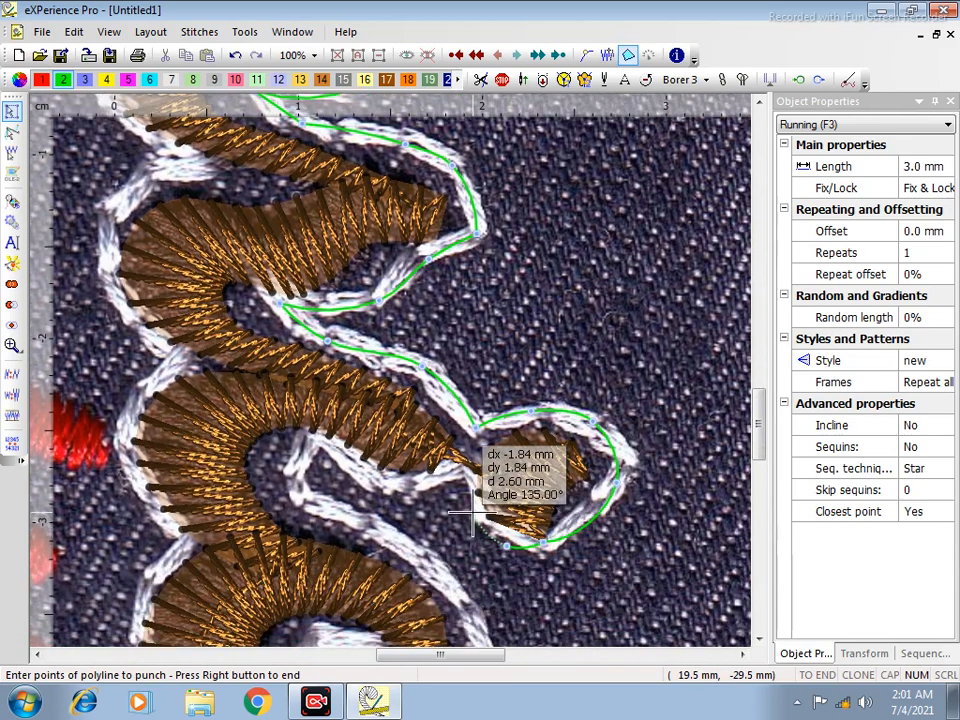
left_click(459, 468)
Extend the outline along the underside of the arm and around the white notch above the ring-shaped motif.
left_click(413, 485)
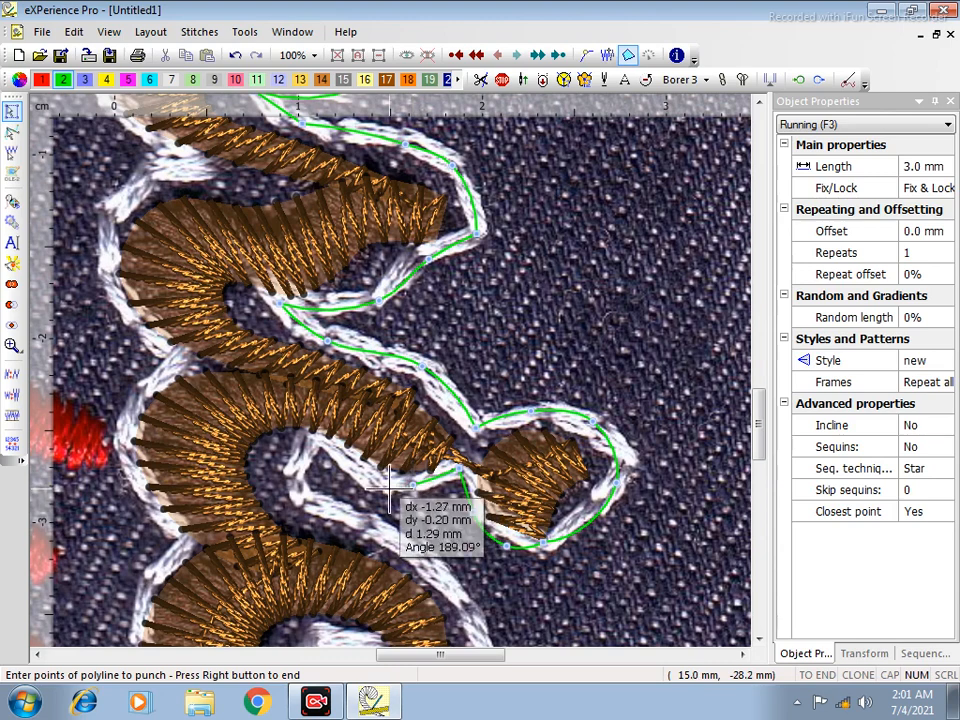
left_click(379, 487)
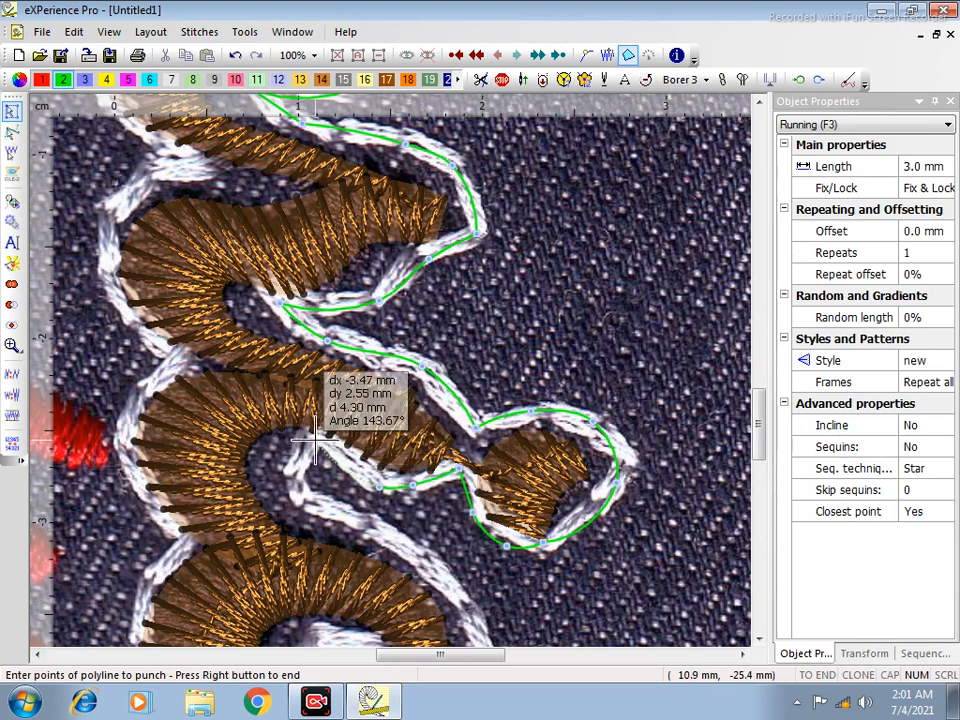
left_click(275, 455)
left_click(283, 487)
left_click(336, 510)
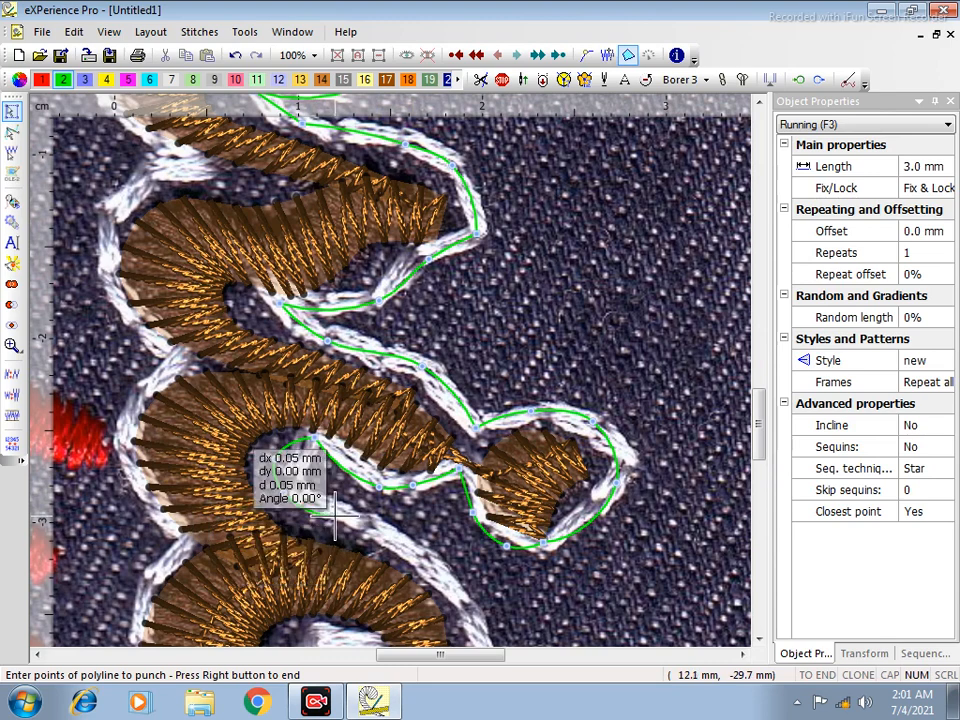
Trace the outline down the ring-shaped motif's white border and around the lobe beneath it to that lobe's inner notch.
left_click(425, 550)
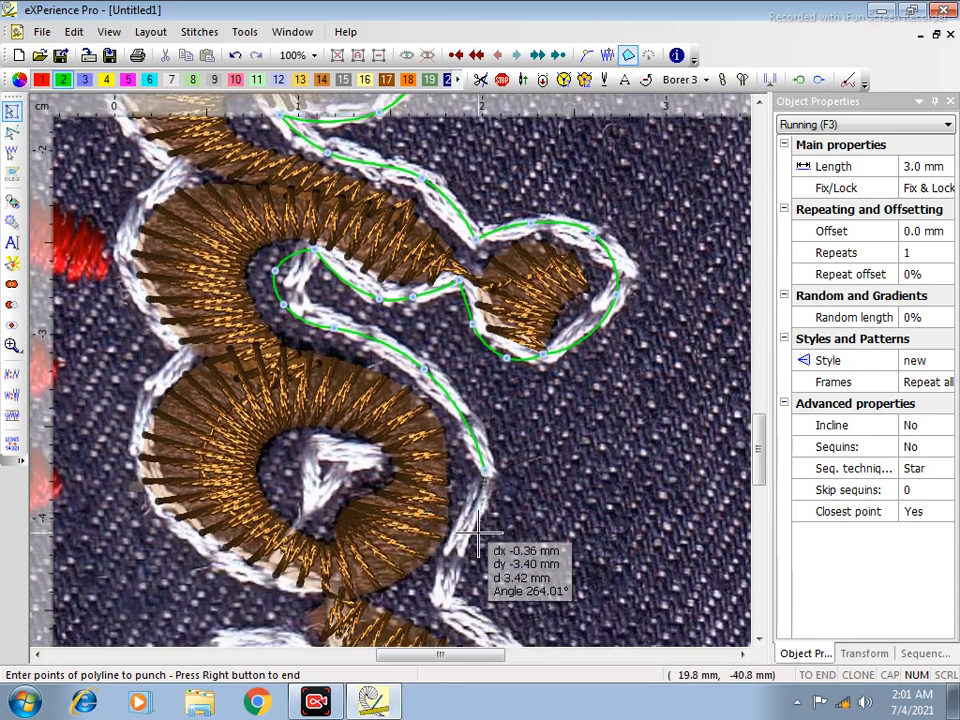
left_click(473, 523)
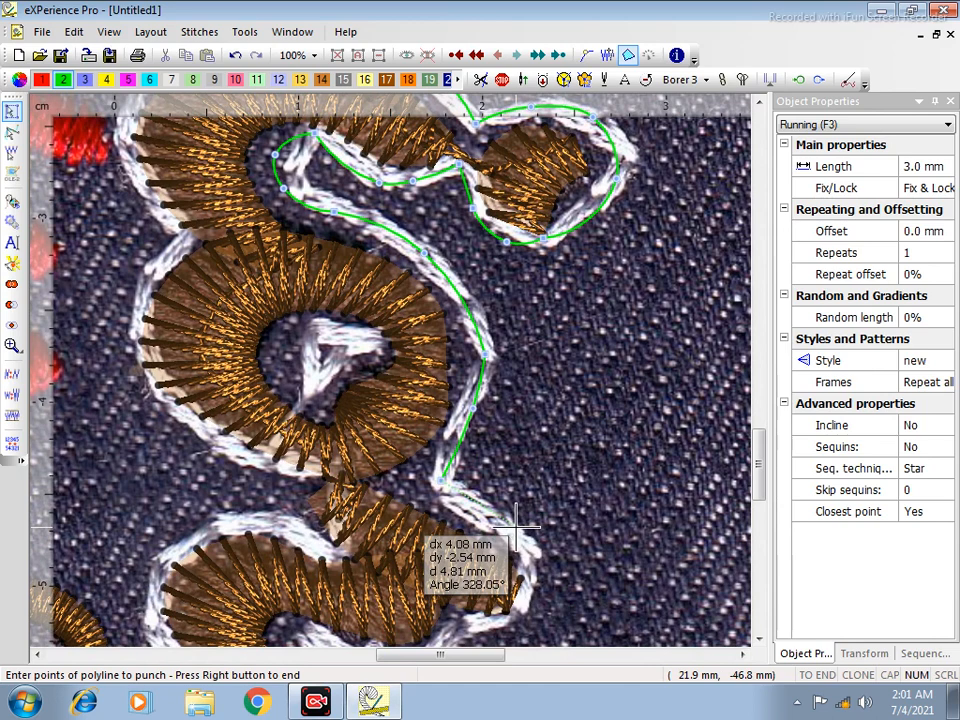
left_click(516, 523)
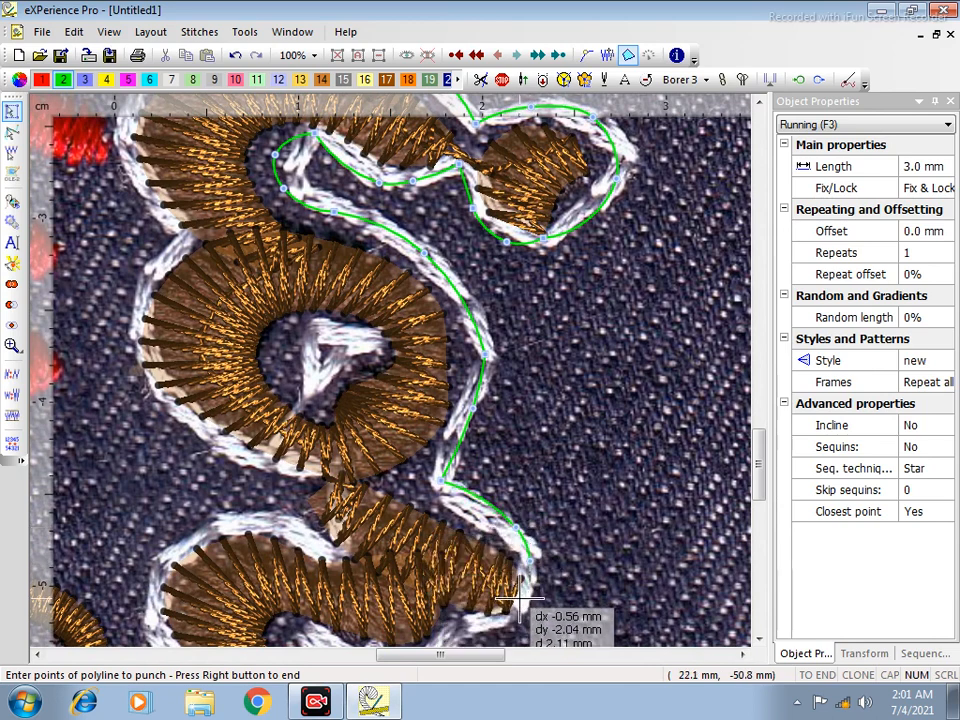
left_click(522, 612)
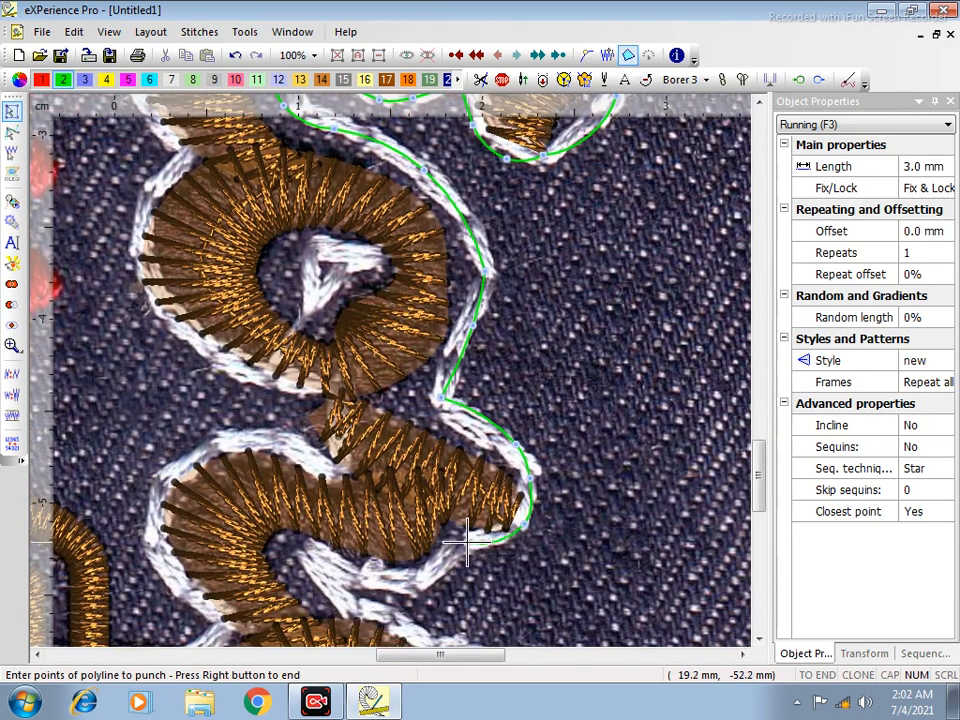
left_click(385, 578)
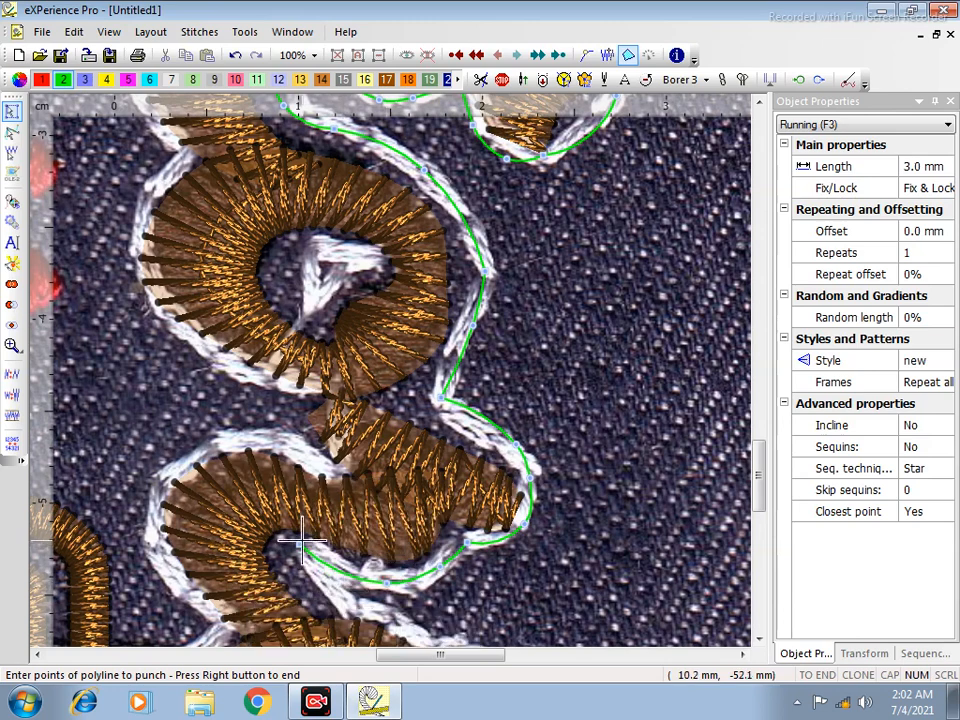
left_click(301, 543)
Continue the outline from the inner notch along the white border to the pointed tip of the bottom leaf-shaped lobe.
left_click(410, 536)
left_click(442, 561)
left_click(476, 579)
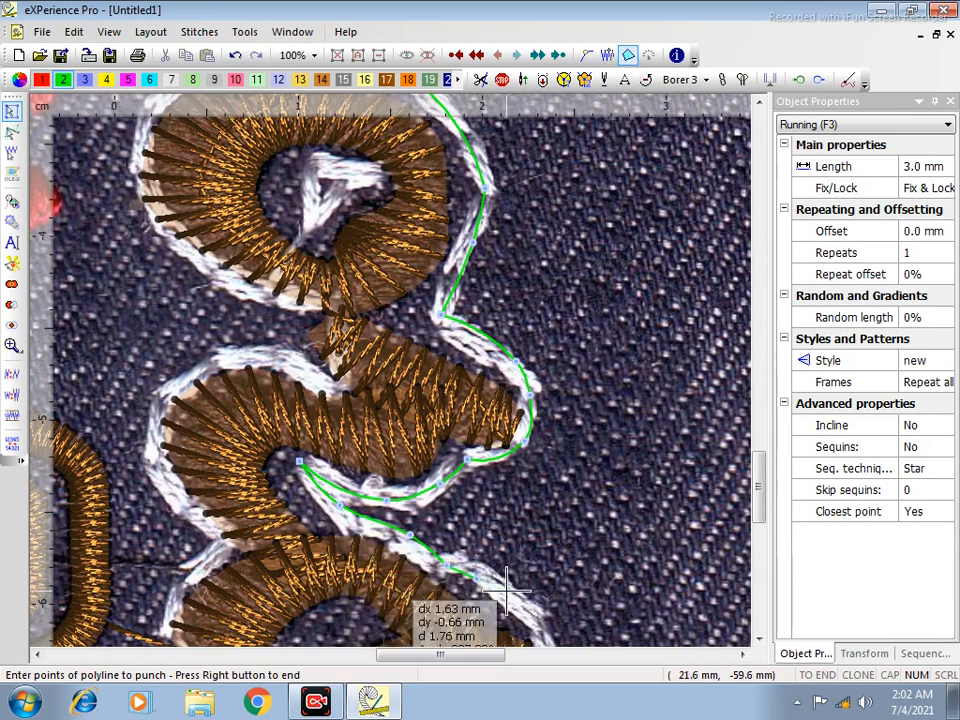
left_click(545, 569)
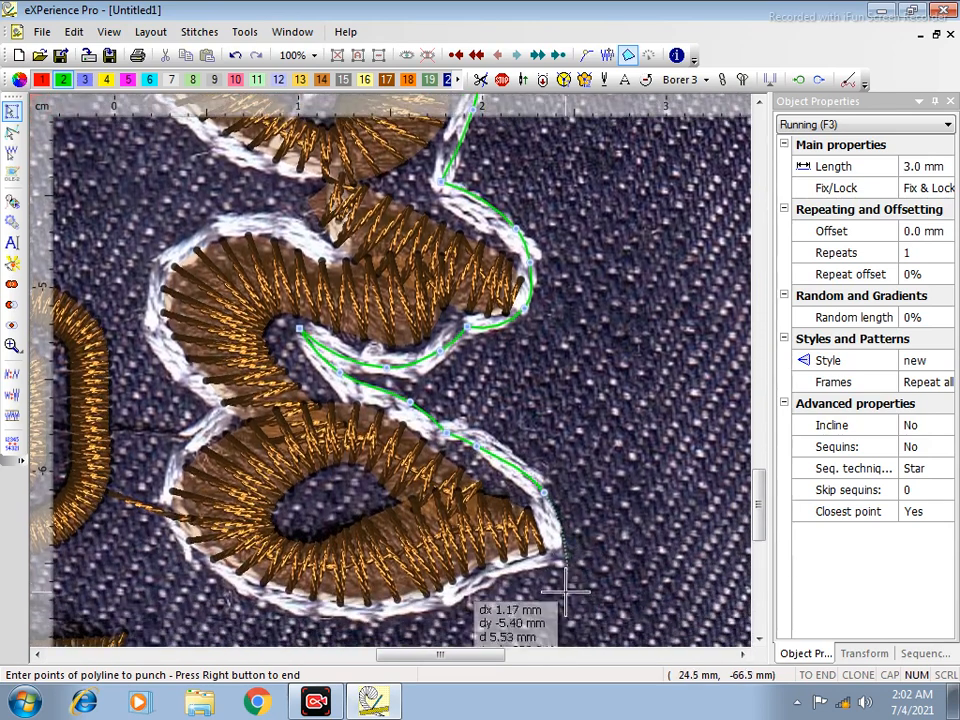
left_click(561, 557)
Trace the outline around the underside and rounded end of the bottom leaf-shaped lobe to the notch above it.
left_click(466, 587)
left_click(404, 607)
left_click(202, 568)
left_click(167, 497)
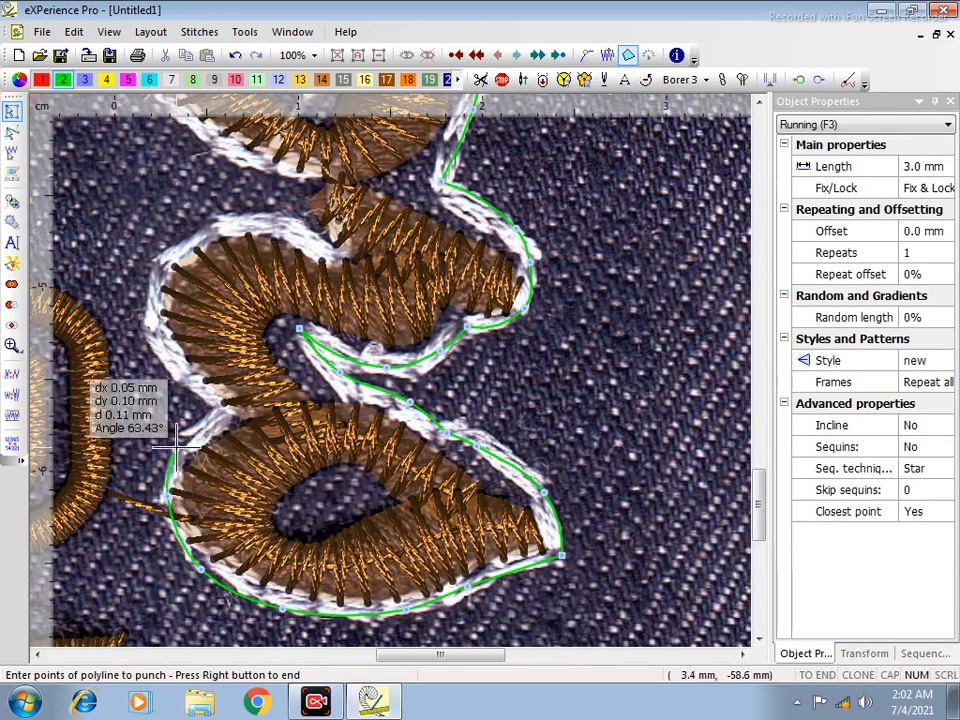
left_click(224, 410)
Continue the outline around the rounded end of the next lobe up and connect it across the brown stem to the ring-shaped motif's base.
left_click(171, 353)
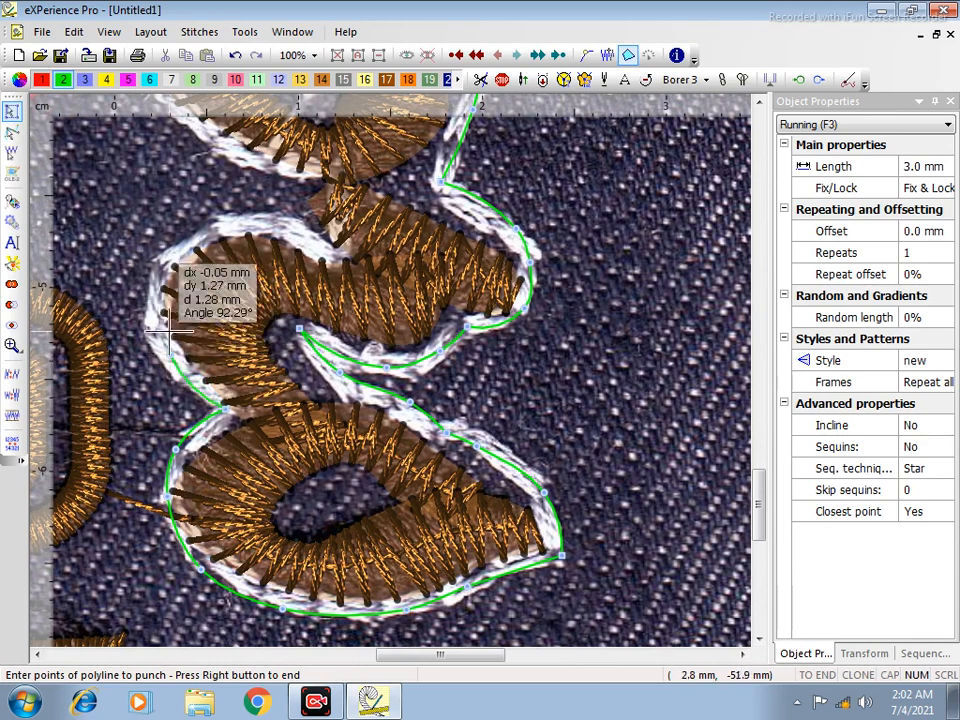
left_click(149, 288)
left_click(193, 238)
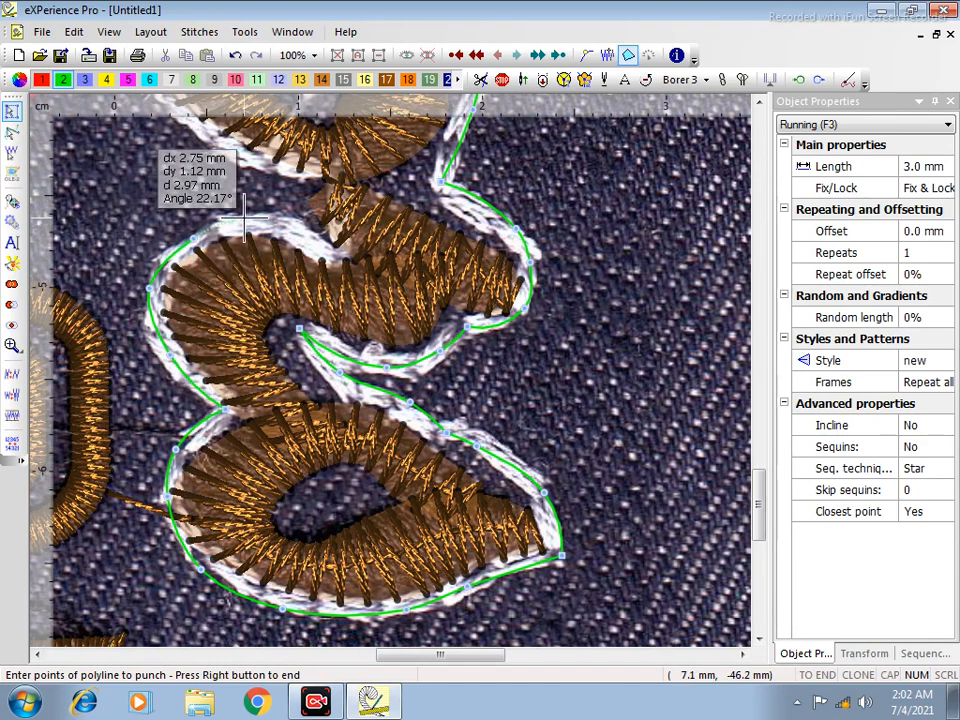
left_click(246, 218)
left_click(323, 220)
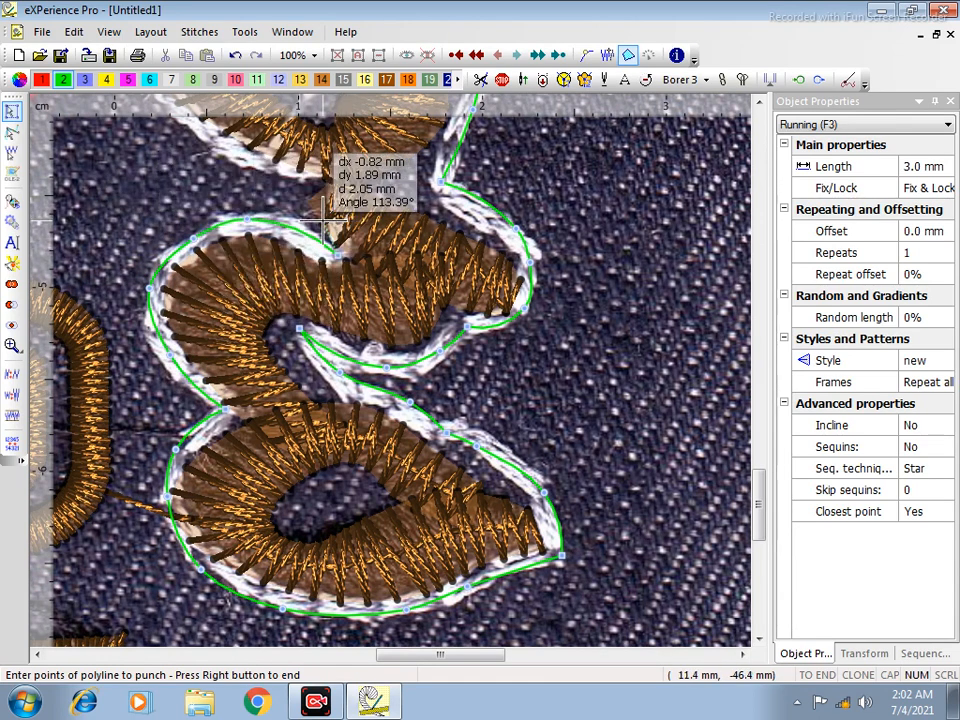
left_click(327, 170)
scroll(300, 165, "up", 3)
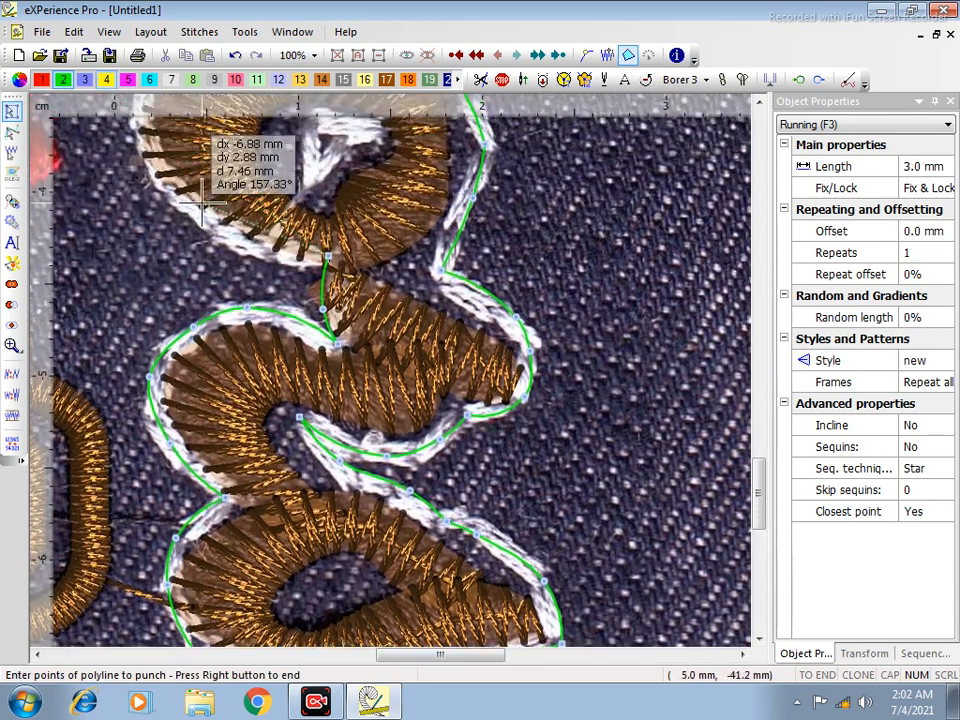
left_click(232, 240)
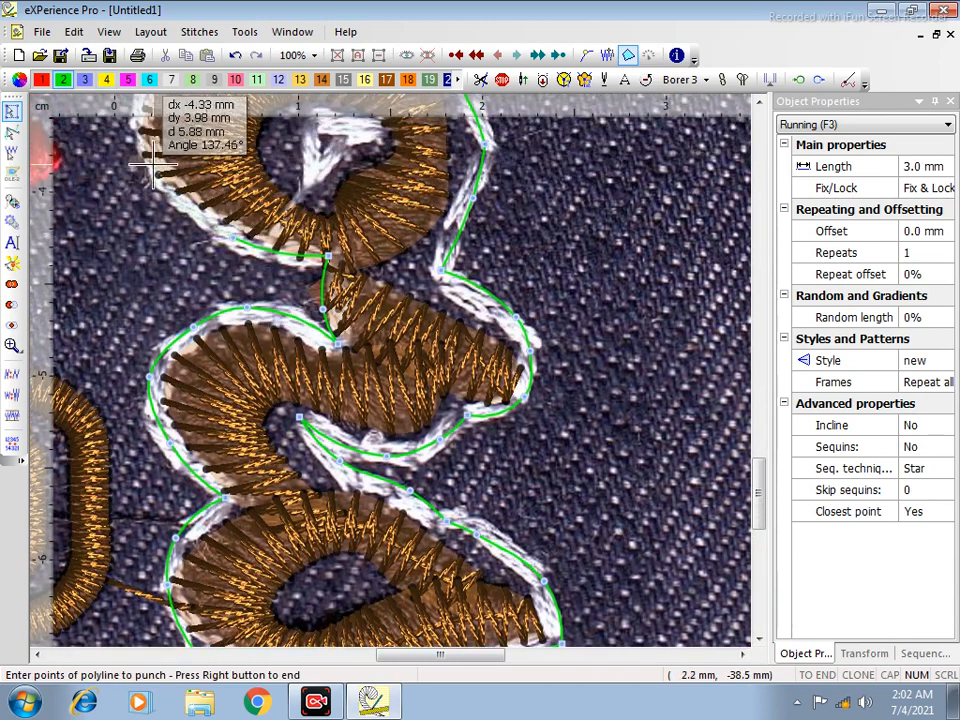
left_click(153, 164)
scroll(481, 318, "up", 3)
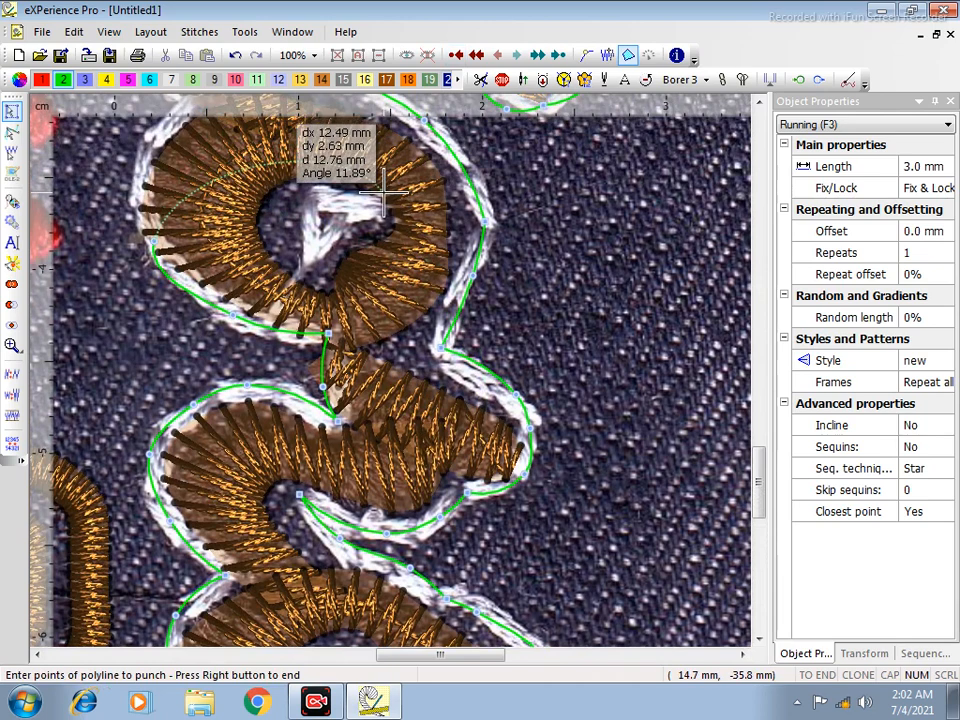
key("BackSpace")
key("BackSpace")
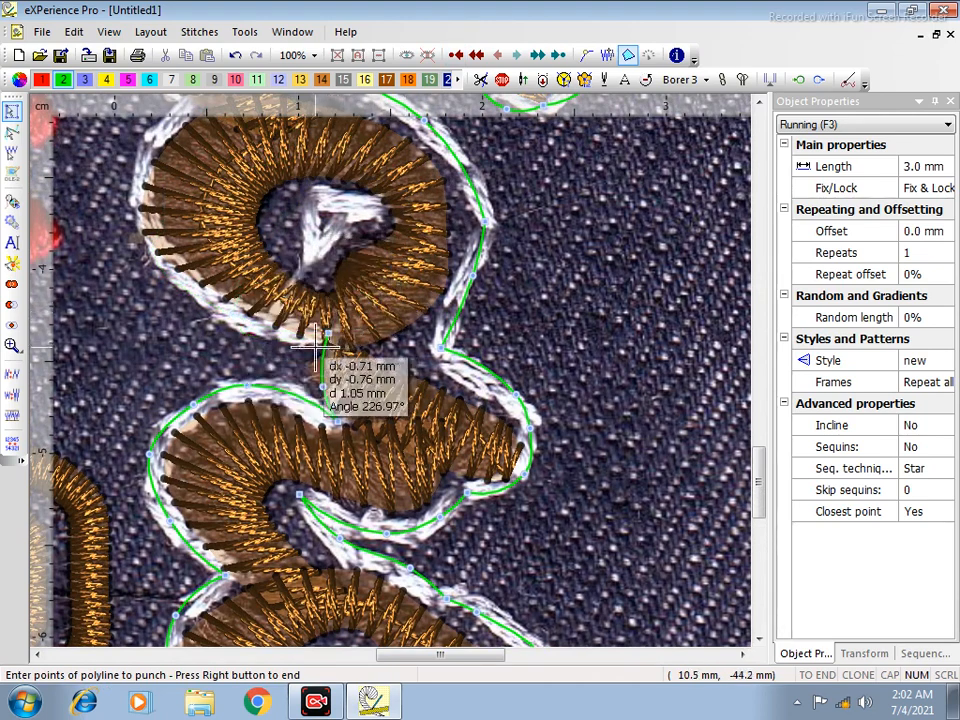
End the outline just past the ring-shaped motif's base and trace the triangular white detail inside the ring as a separate closed running-stitch outline.
right_click(265, 330)
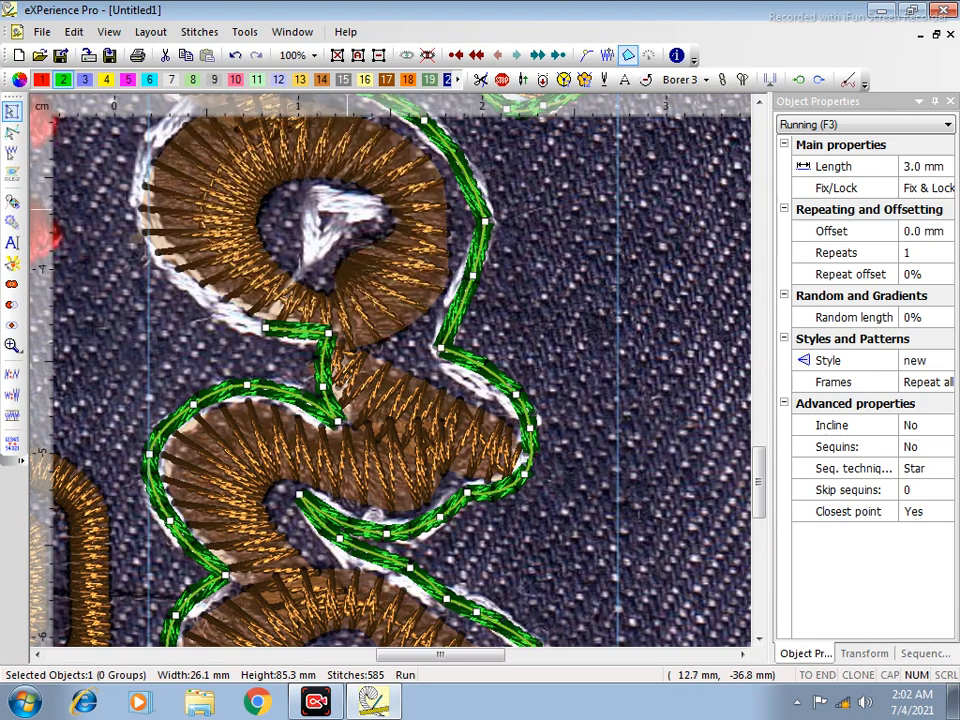
key("space")
left_click(311, 266)
left_click(338, 220)
left_click(394, 207)
left_click(302, 188)
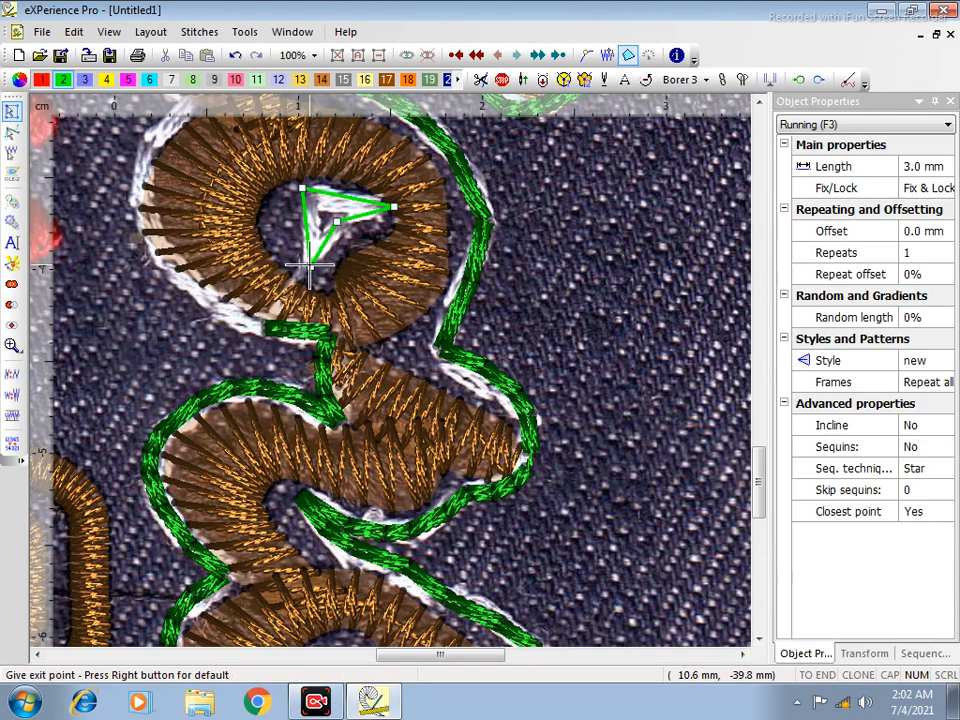
left_click(311, 266)
Start a new running-stitch outline at the previous border's end and trace the ring-shaped motif's outer white border to the notch above it.
key("space")
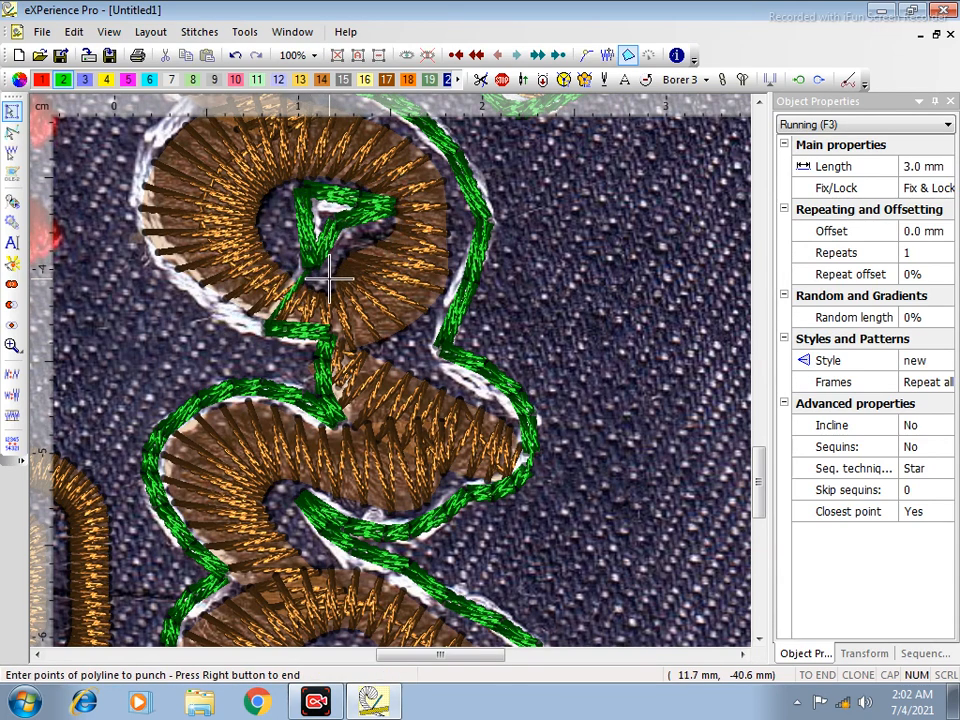
left_click(271, 328)
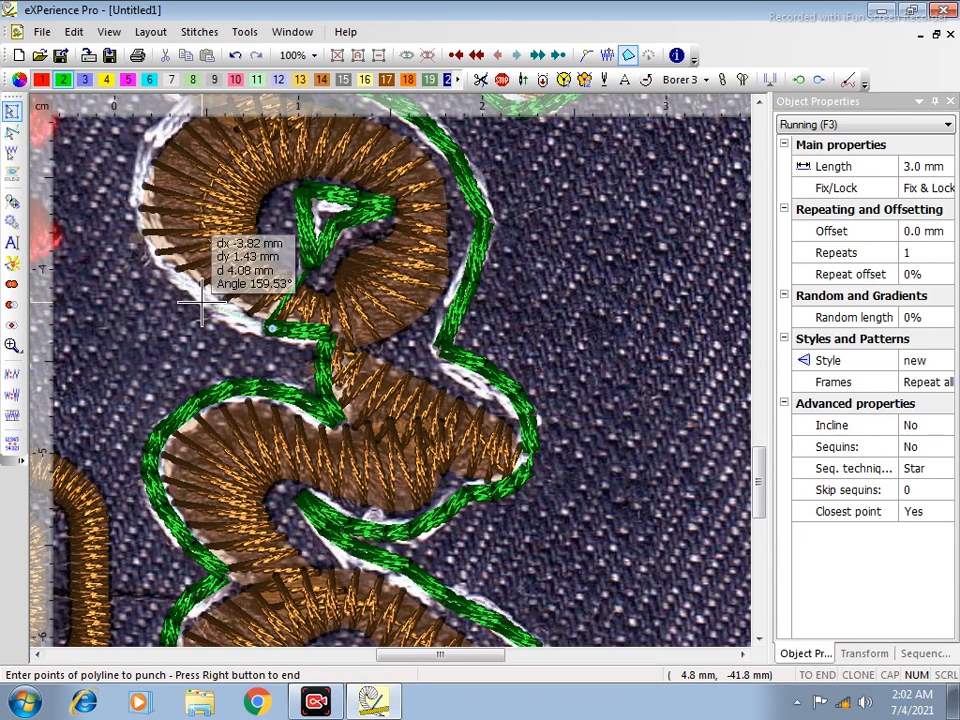
left_click(202, 305)
left_click(143, 232)
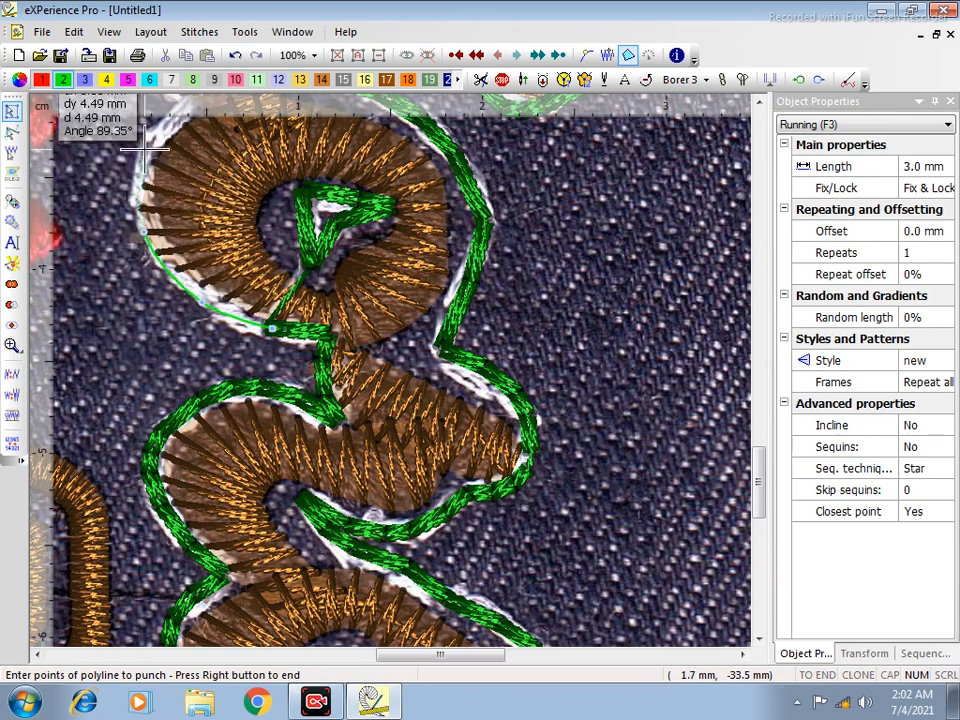
scroll(143, 148, "up", 3)
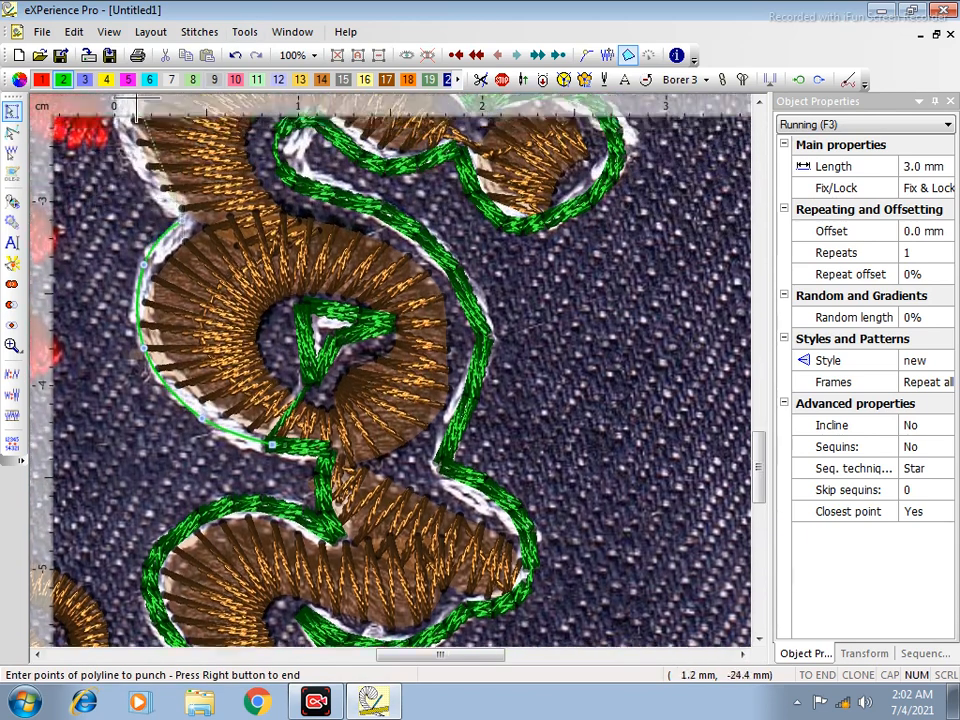
scroll(135, 108, "up", 2)
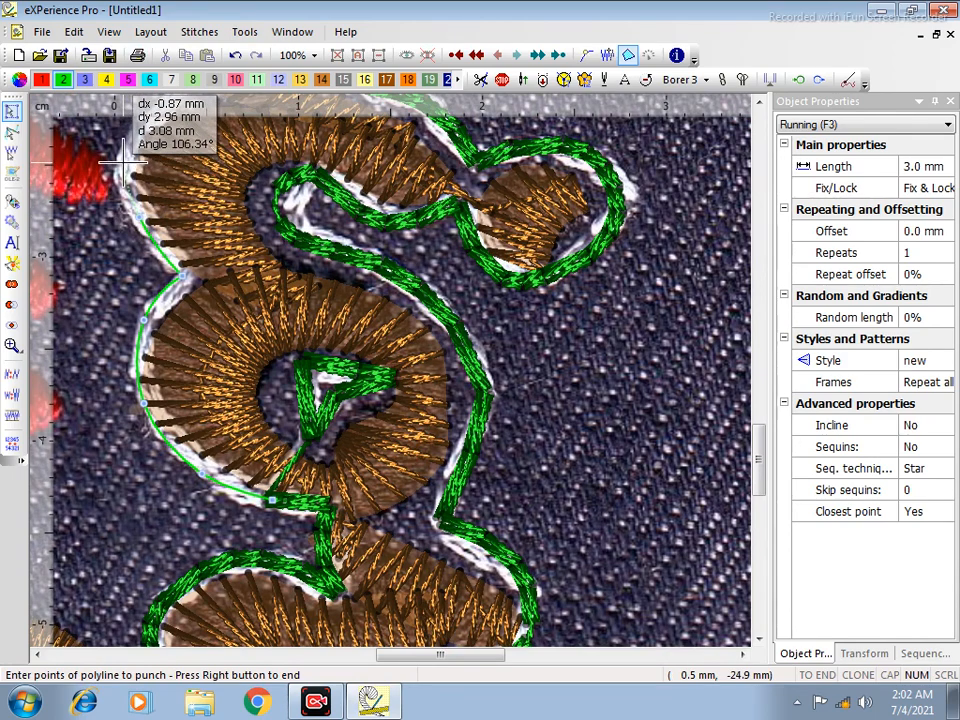
Extend the running-stitch outline up the outer white borders of the two lobes above the ring-shaped motif.
scroll(123, 170, "up", 2)
scroll(180, 175, "up", 3)
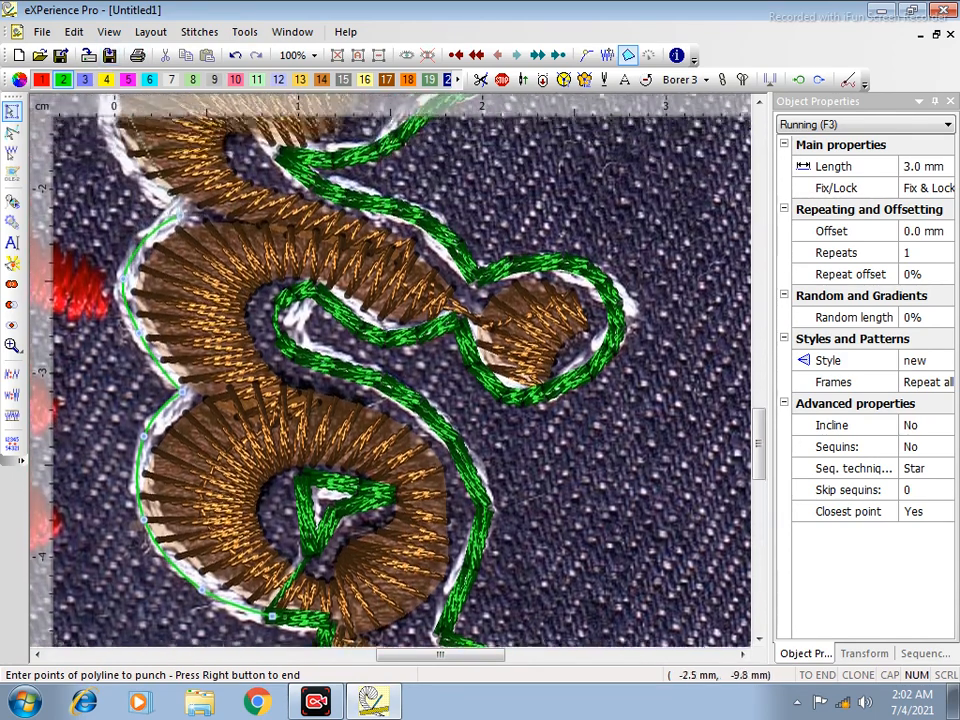
scroll(120, 210, "up", 2)
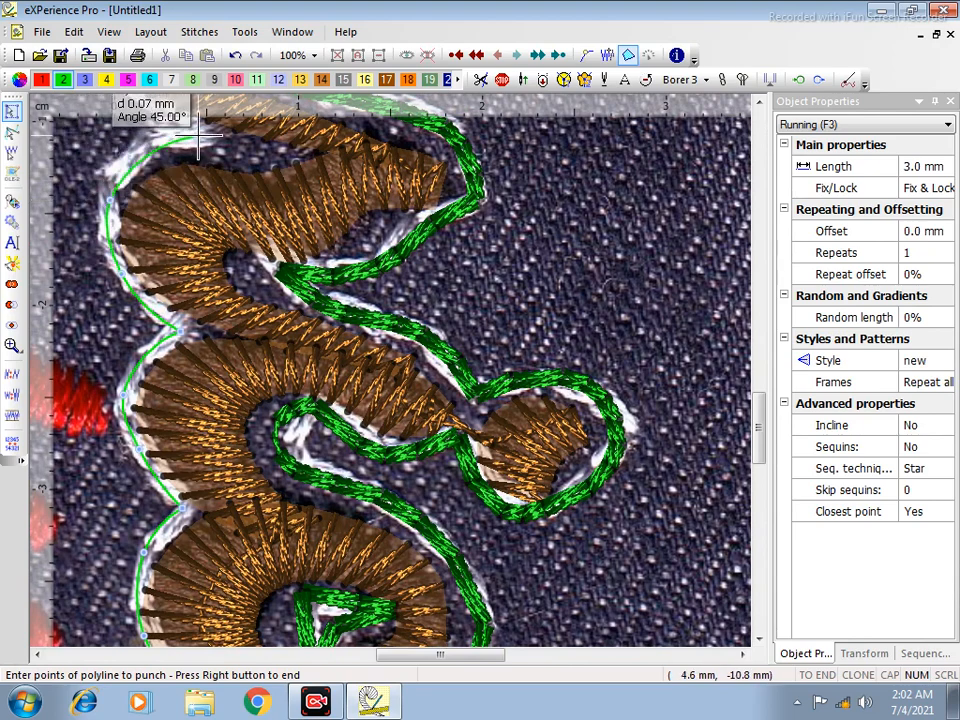
Extend the running-stitch outline up the outer white borders of the next two lobes, following the notches between them.
scroll(197, 133, "up", 4)
scroll(113, 200, "up", 4)
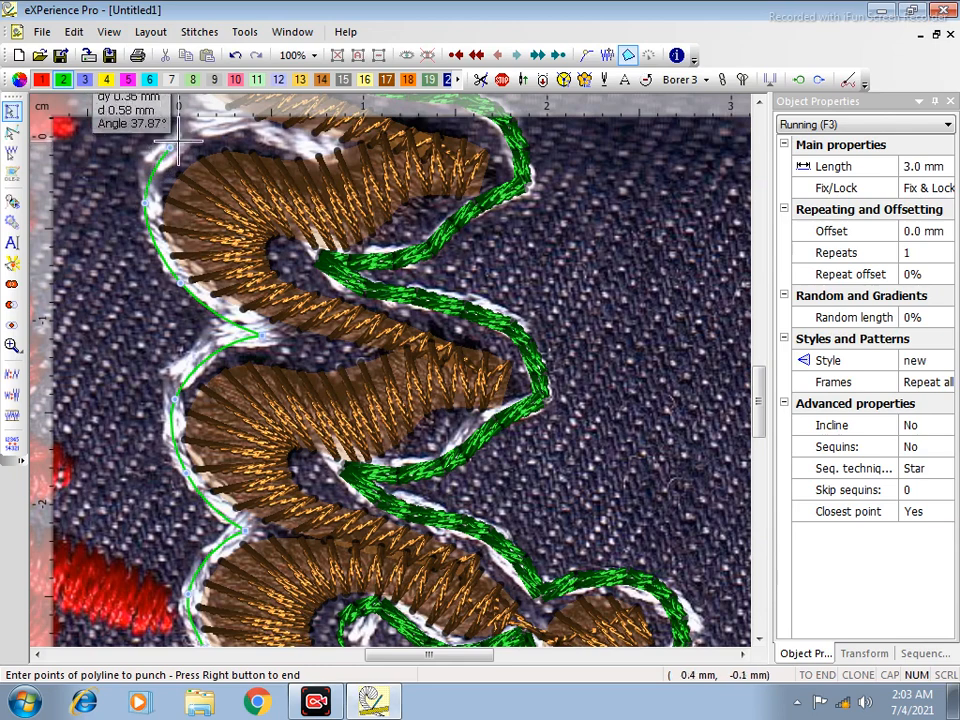
scroll(207, 122, "up", 2)
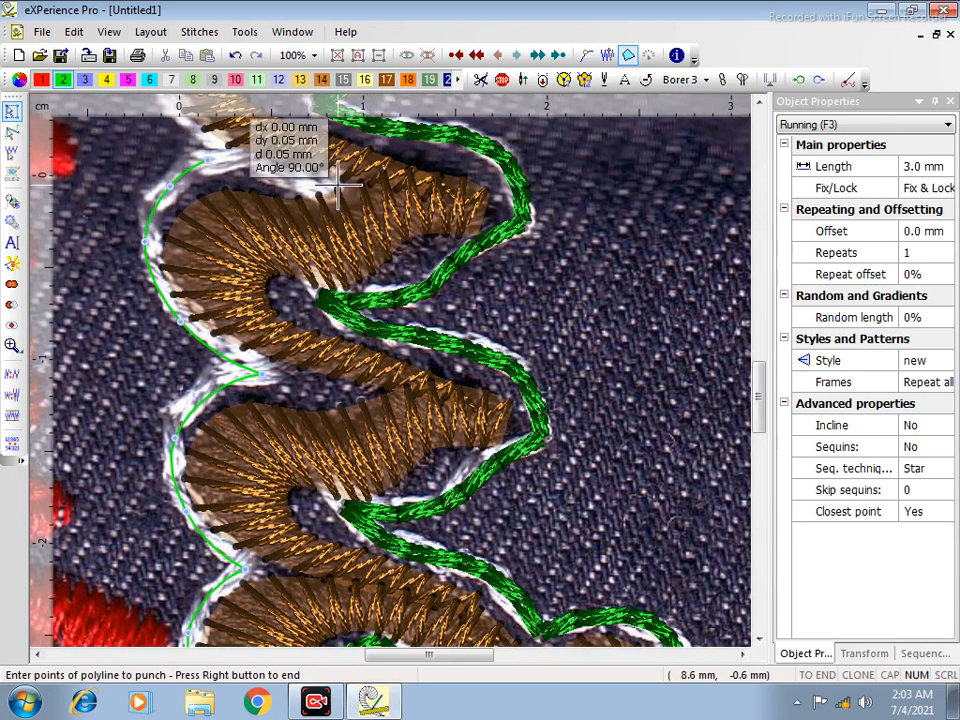
scroll(180, 128, "up", 4)
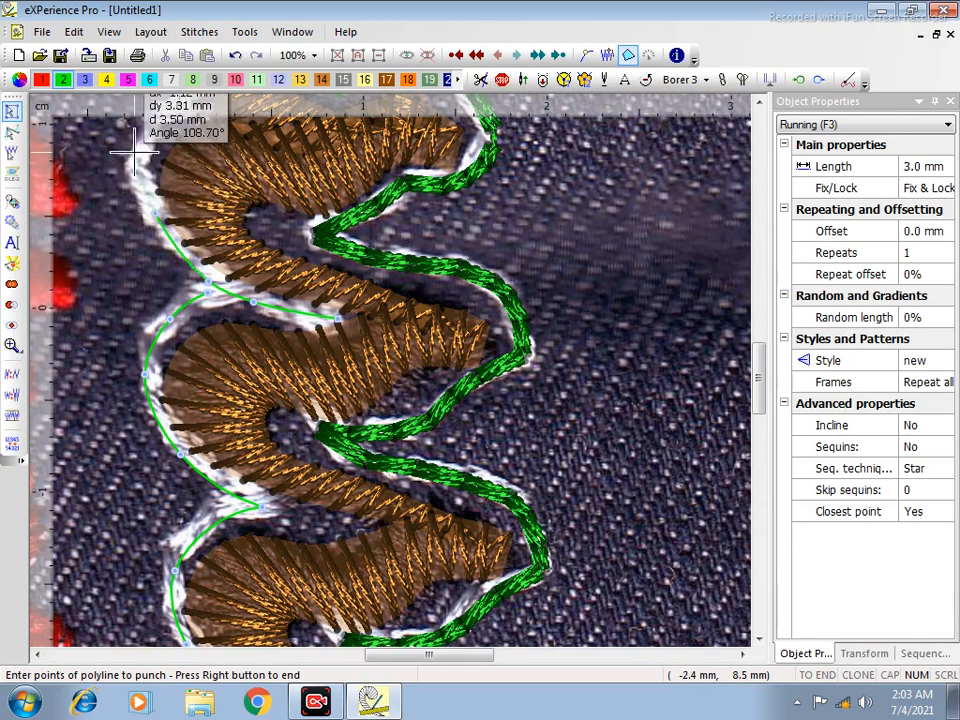
scroll(137, 158, "up", 2)
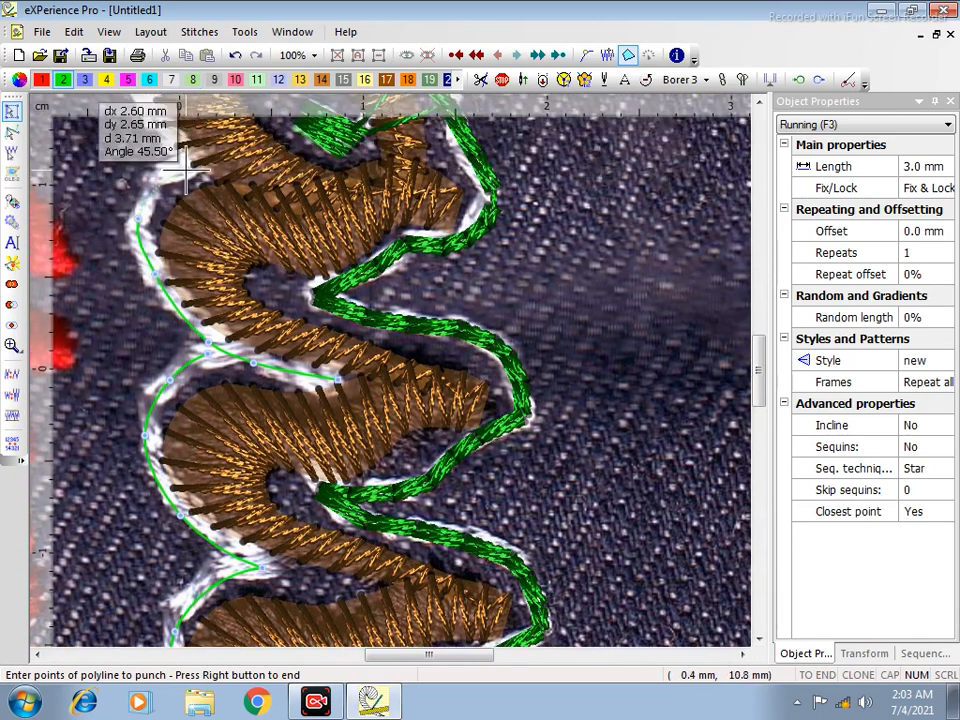
Continue the outline around the curled lobe and up the outer border of the large hook-shaped loop to its tip.
scroll(186, 175, "up", 2)
scroll(137, 180, "up", 4)
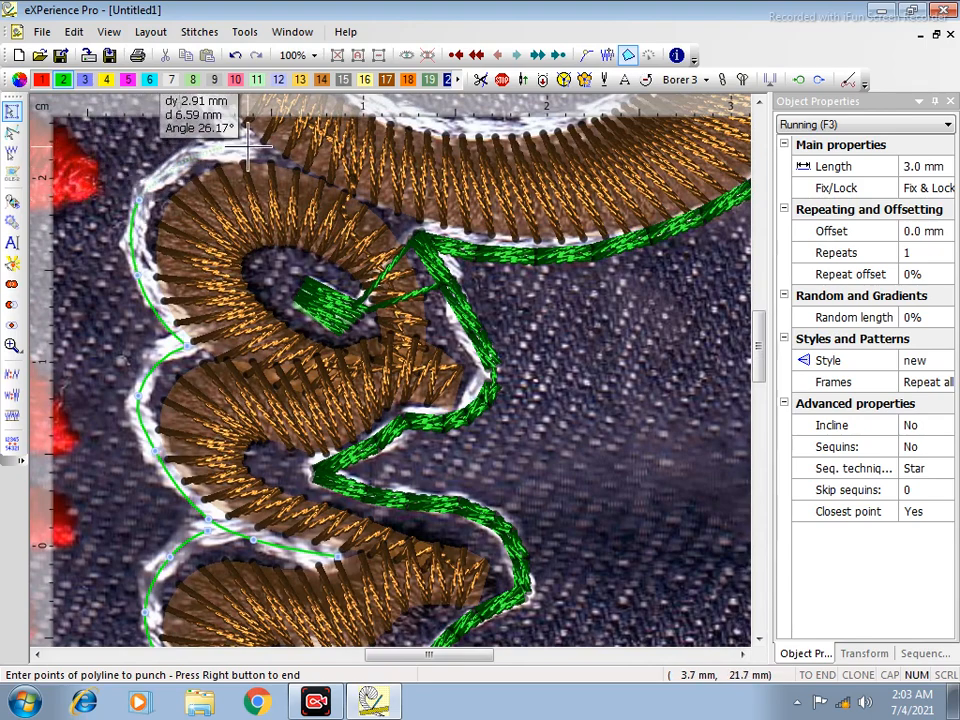
scroll(229, 103, "up", 5)
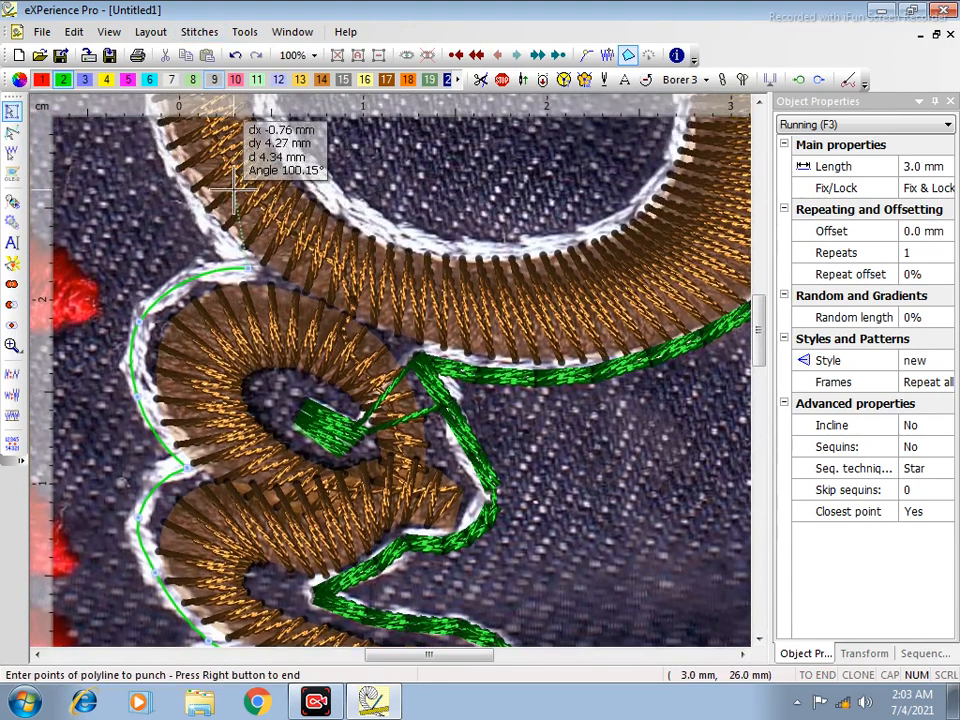
scroll(195, 205, "up", 3)
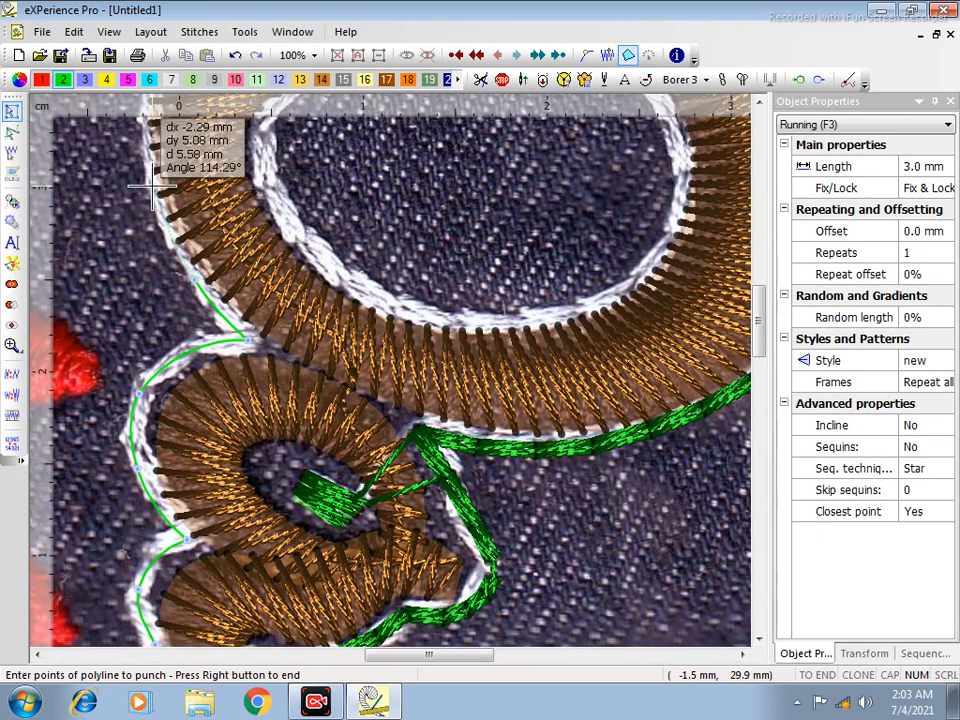
scroll(155, 195, "up", 4)
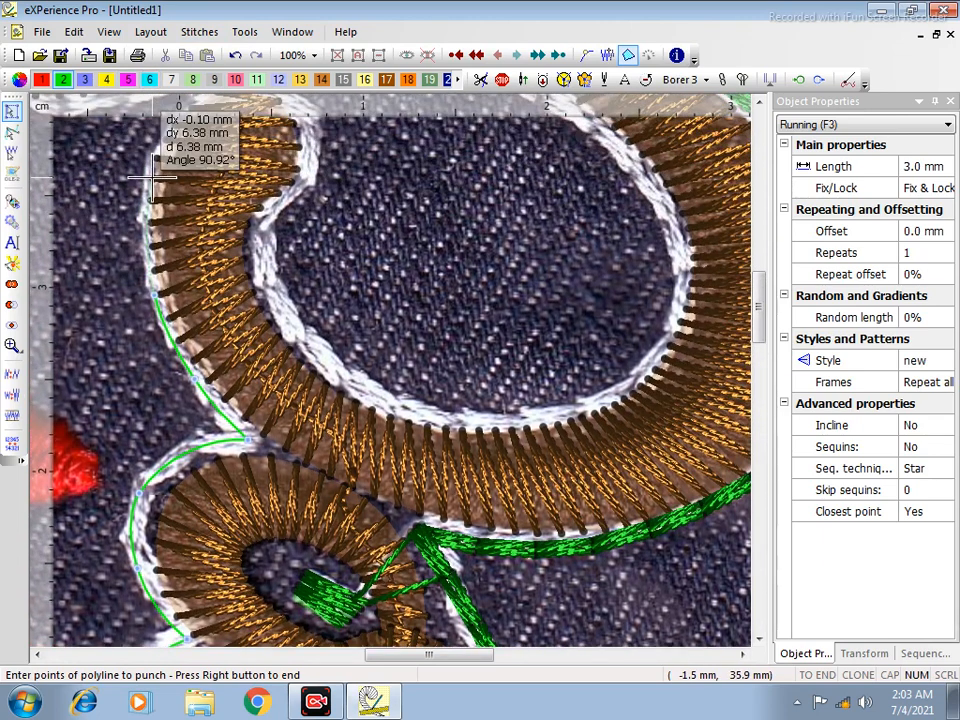
scroll(190, 120, "up", 3)
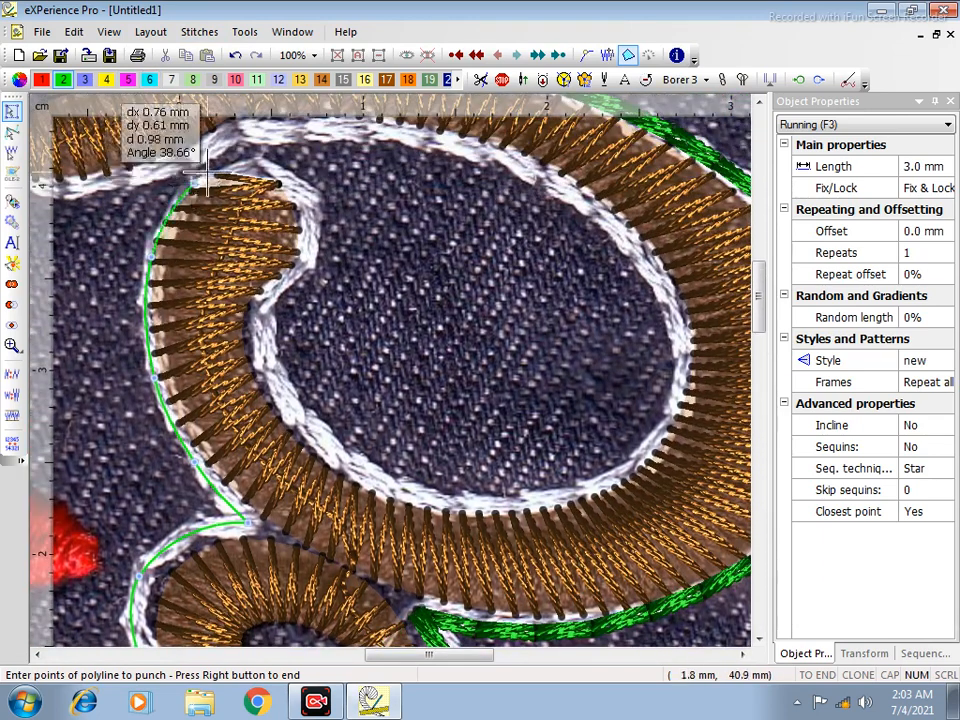
Trace the outline around the large hook's rounded tip and through the notch onto its inner border.
left_click(249, 171)
left_click(289, 180)
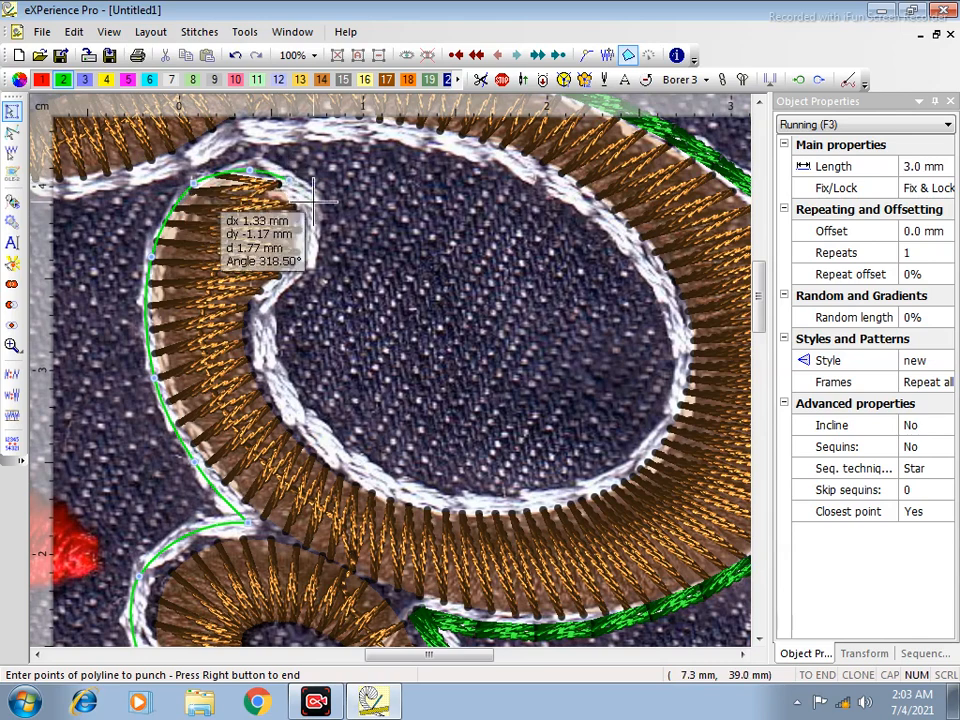
left_click(313, 212)
left_click(306, 264)
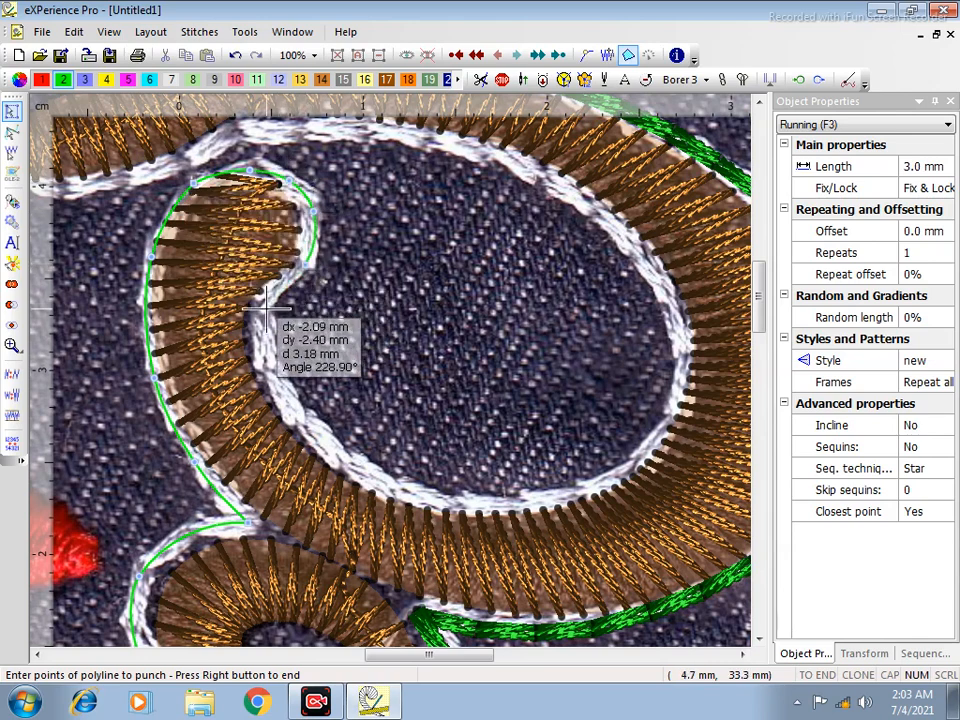
left_click(259, 304)
left_click(267, 381)
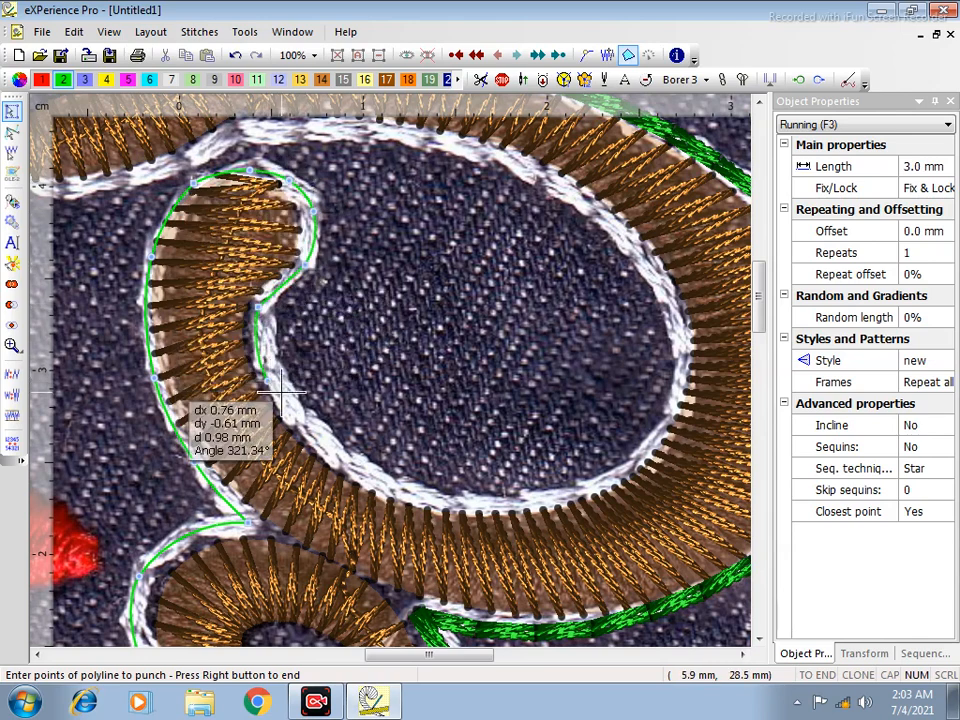
Continue the outline along the inner white border of the large hook, around its wide curve to the upper side.
left_click(375, 484)
left_click(473, 508)
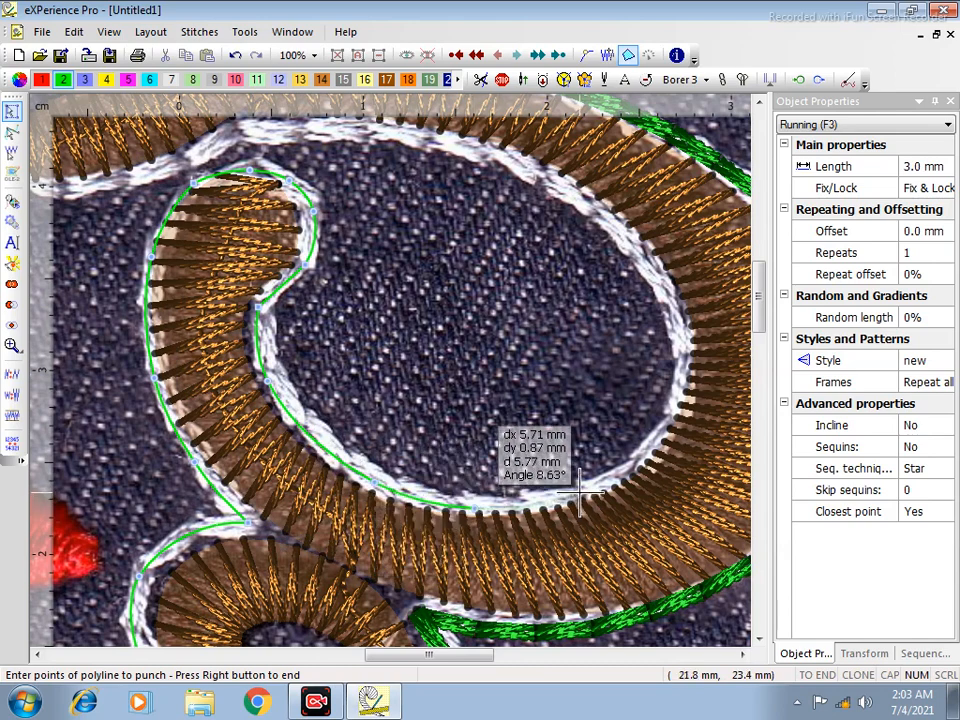
left_click(636, 463)
left_click(682, 363)
left_click(683, 295)
left_click(572, 183)
left_click(437, 140)
Extend the outline along the lower border of the arm above the hook and around the arm's rounded end.
scroll(400, 150, "up", 3)
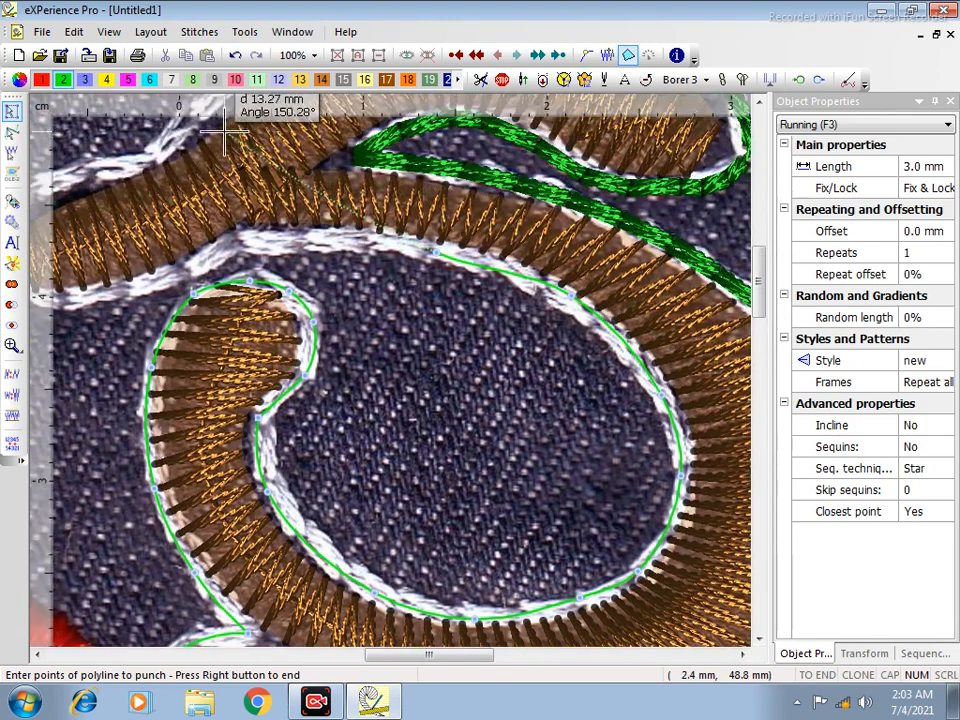
left_click(236, 242)
left_click(141, 285)
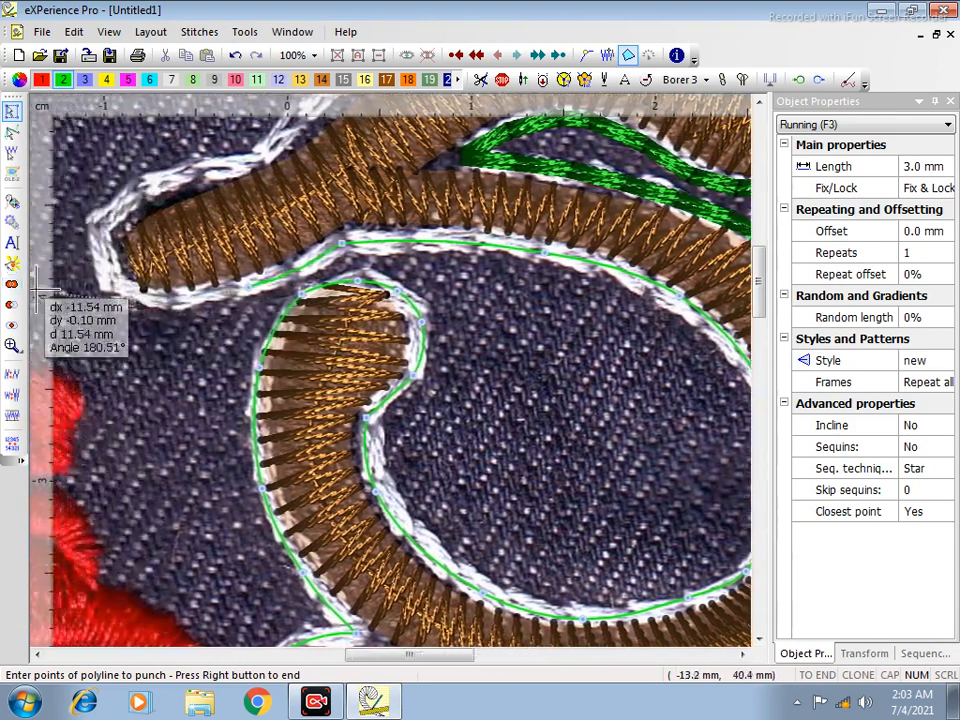
left_click(145, 292)
left_click(100, 283)
left_click(97, 222)
left_click(145, 183)
left_click(255, 165)
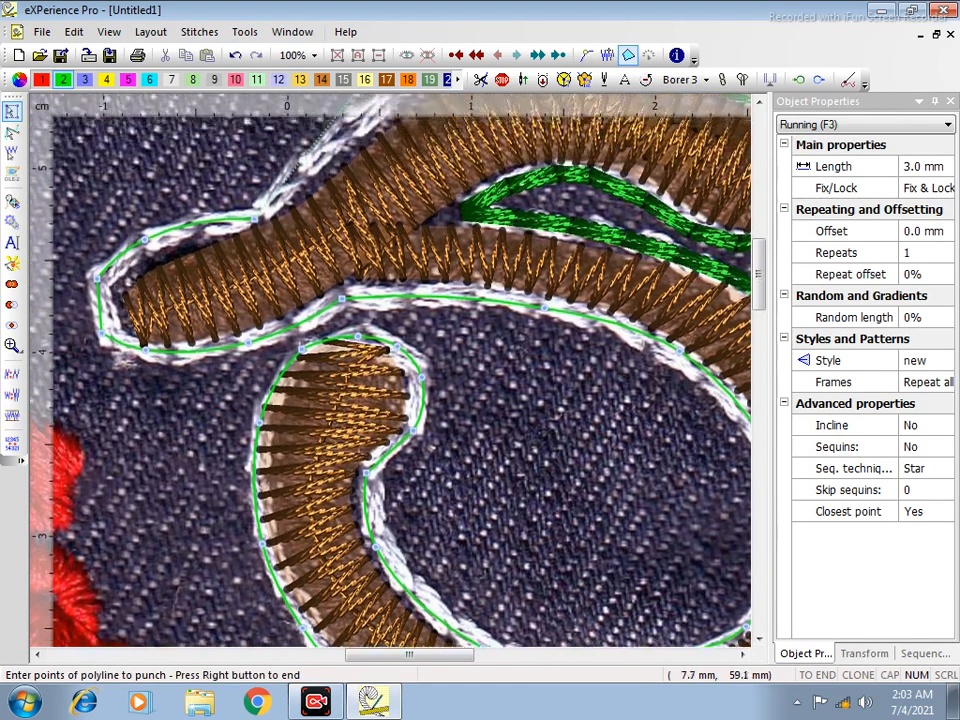
Trace the arm's upper border and the topmost lobe's outer border, end the outline at the existing green outline, and deselect it.
left_click(336, 201)
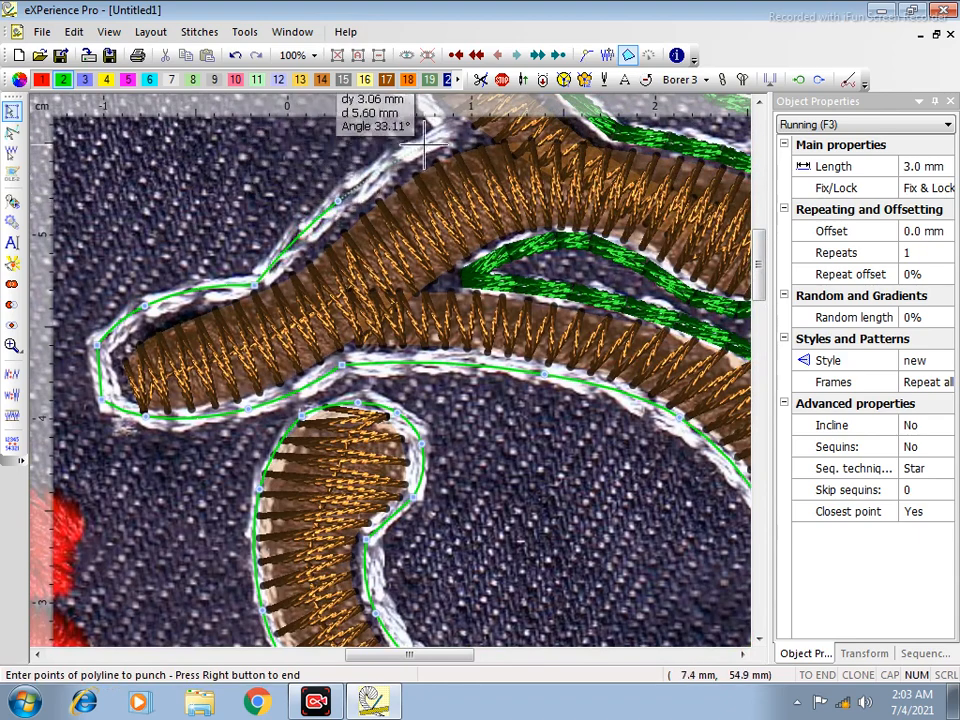
left_click(451, 131)
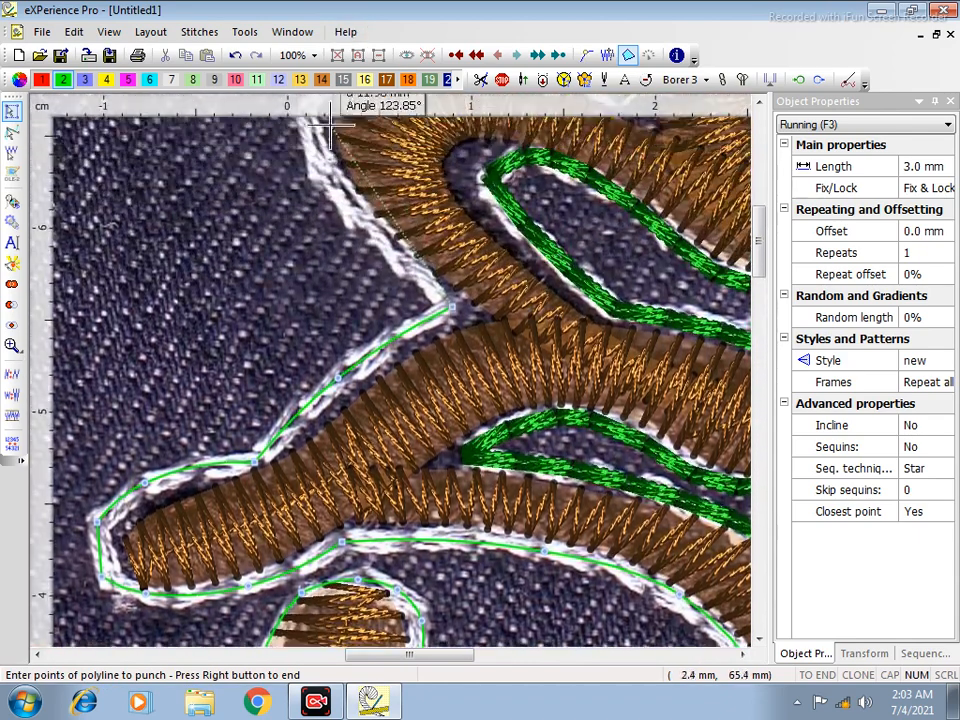
left_click(355, 215)
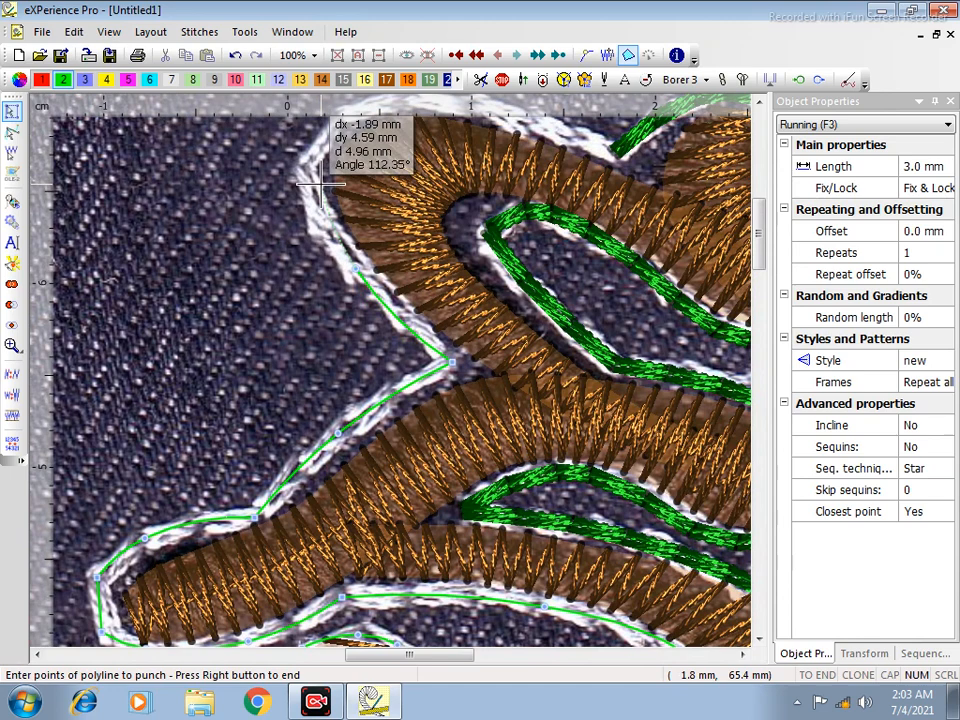
left_click(308, 185)
left_click(316, 139)
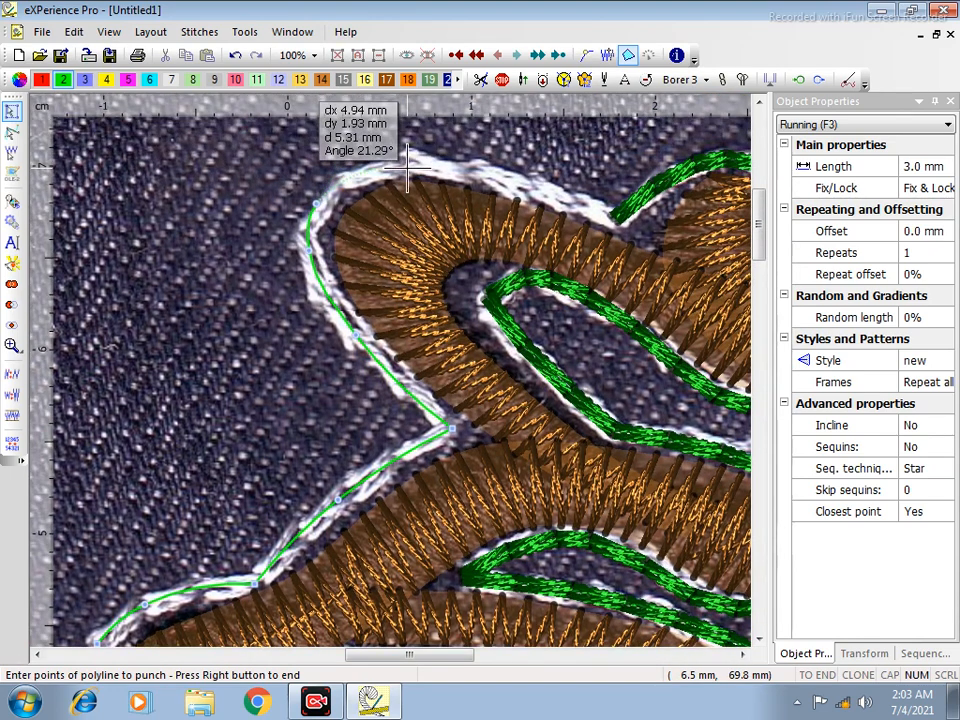
left_click(408, 165)
left_click(515, 184)
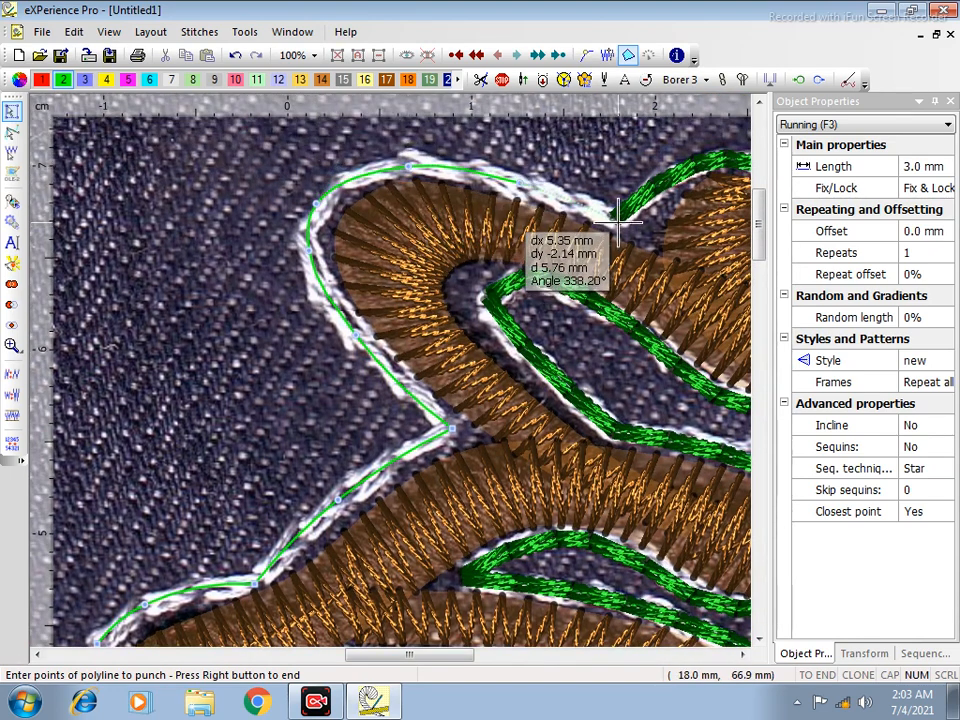
left_click(618, 220)
right_click(618, 220)
right_click(618, 220)
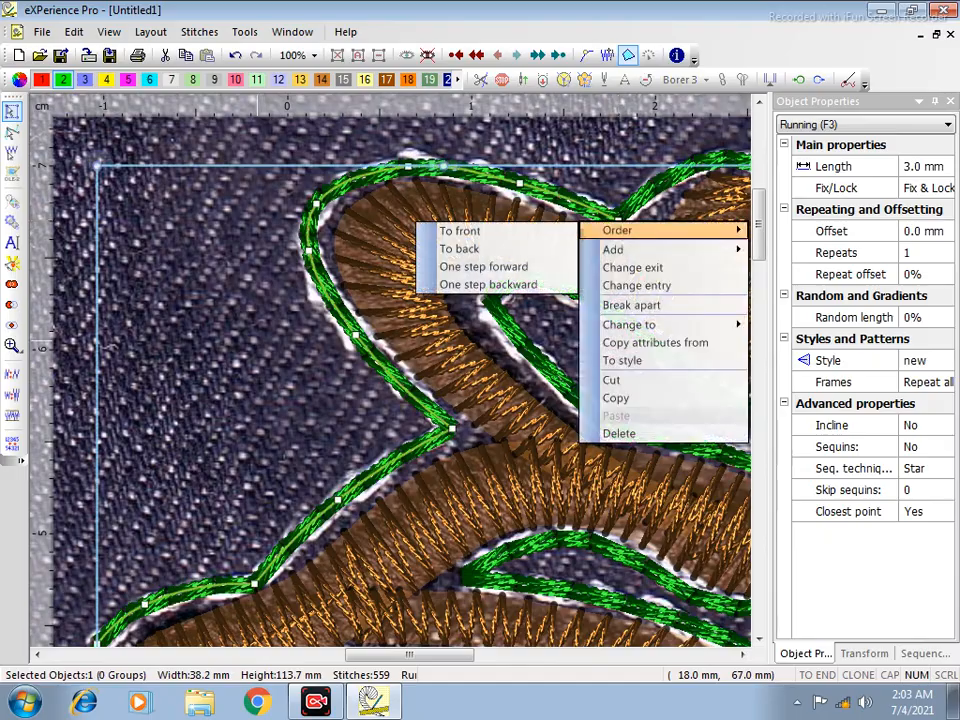
left_click(258, 340)
left_click(263, 346)
Start a satin shape on the red motif and trace the small tip at its top with paired edge points.
scroll(300, 341, "down", 5)
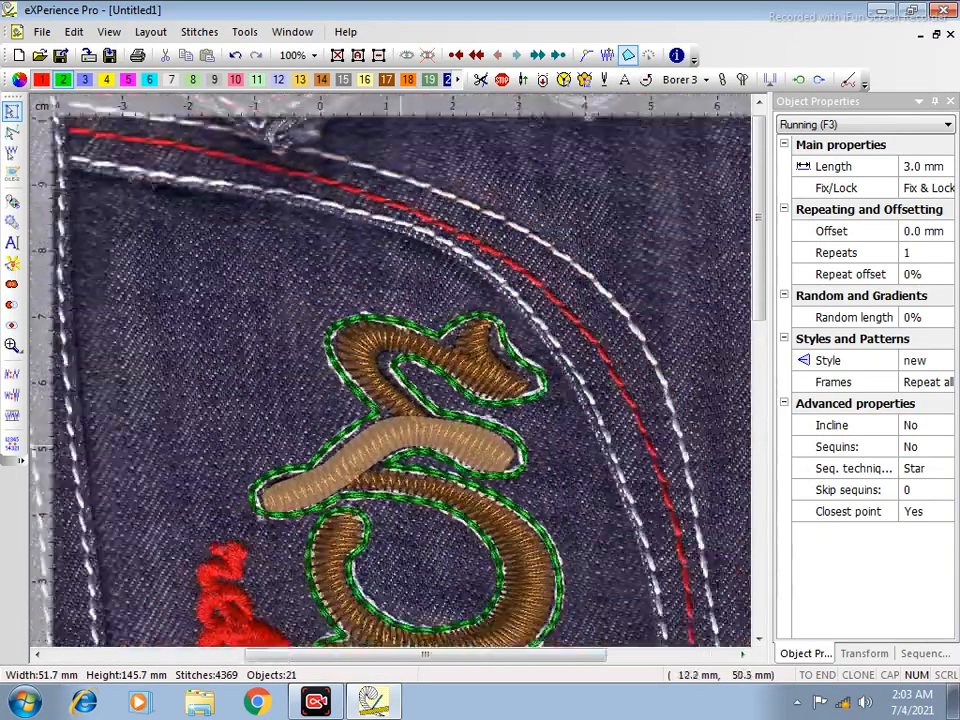
scroll(390, 480, "down", 2)
scroll(355, 515, "up", 5)
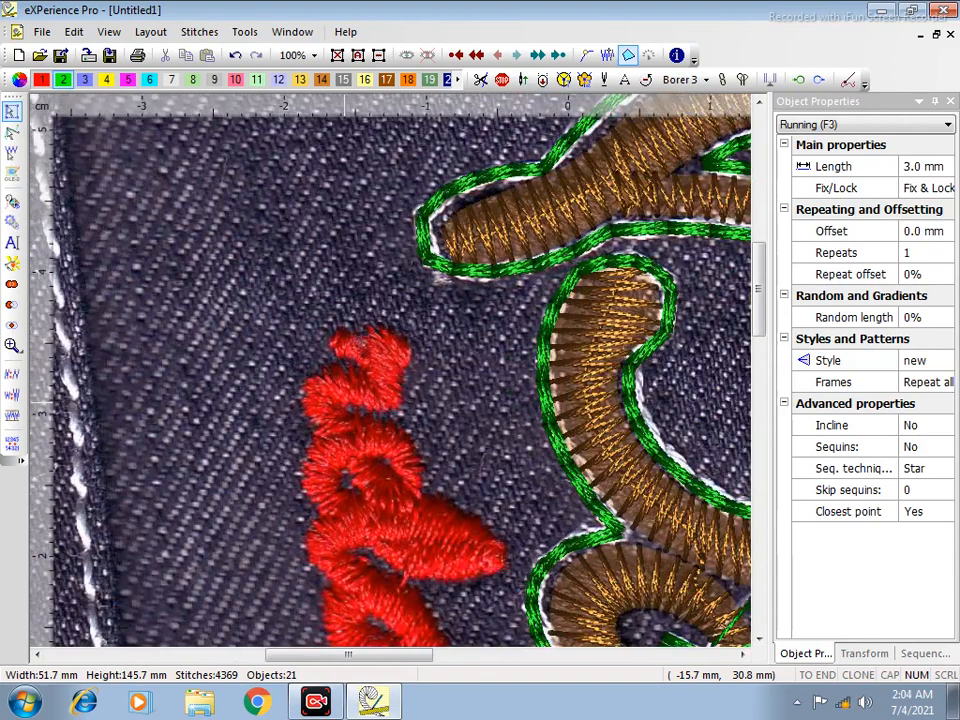
key("F4")
scroll(354, 396, "up", 2)
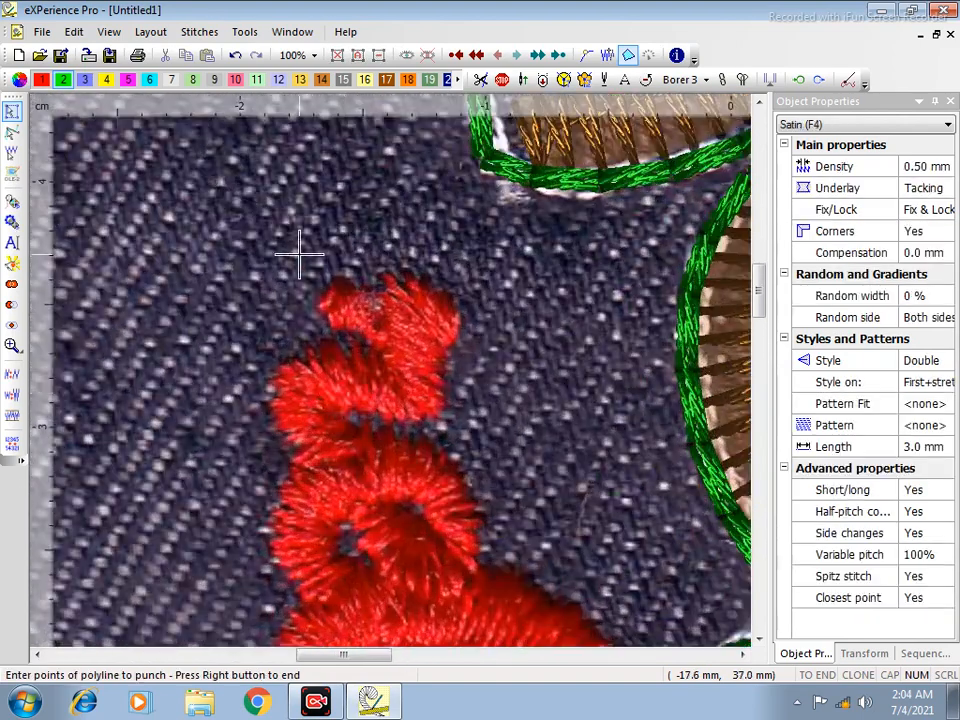
left_click(328, 286)
left_click(310, 319)
left_click(343, 335)
left_click(356, 289)
left_click(414, 293)
left_click(415, 339)
Continue the satin shape around the bend beside the small tip and down to the red motif's second band.
left_click(466, 324)
left_click(434, 274)
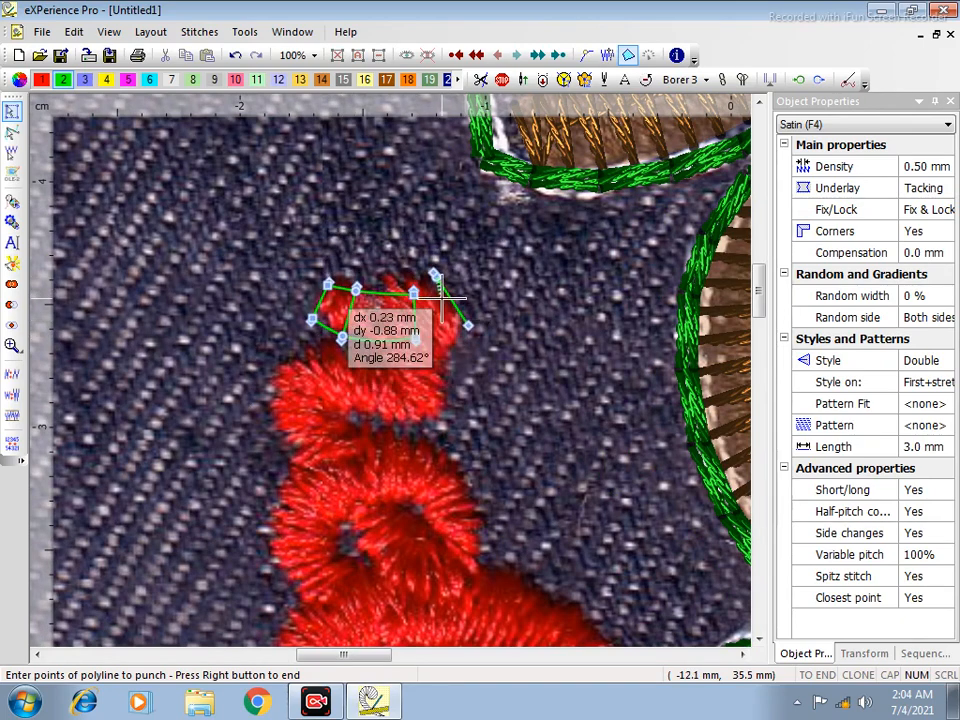
left_click(392, 282)
left_click(373, 352)
left_click(378, 366)
left_click(448, 420)
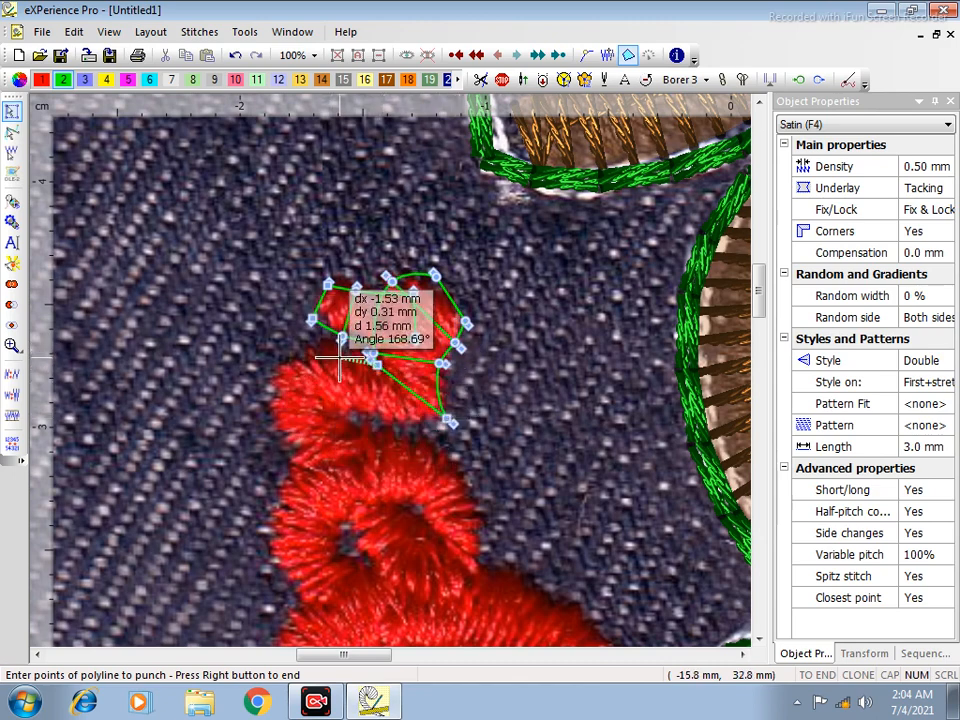
Continue the satin shape along the red motif's second band and around its outer curve to the loop below.
left_click(391, 419)
left_click(306, 352)
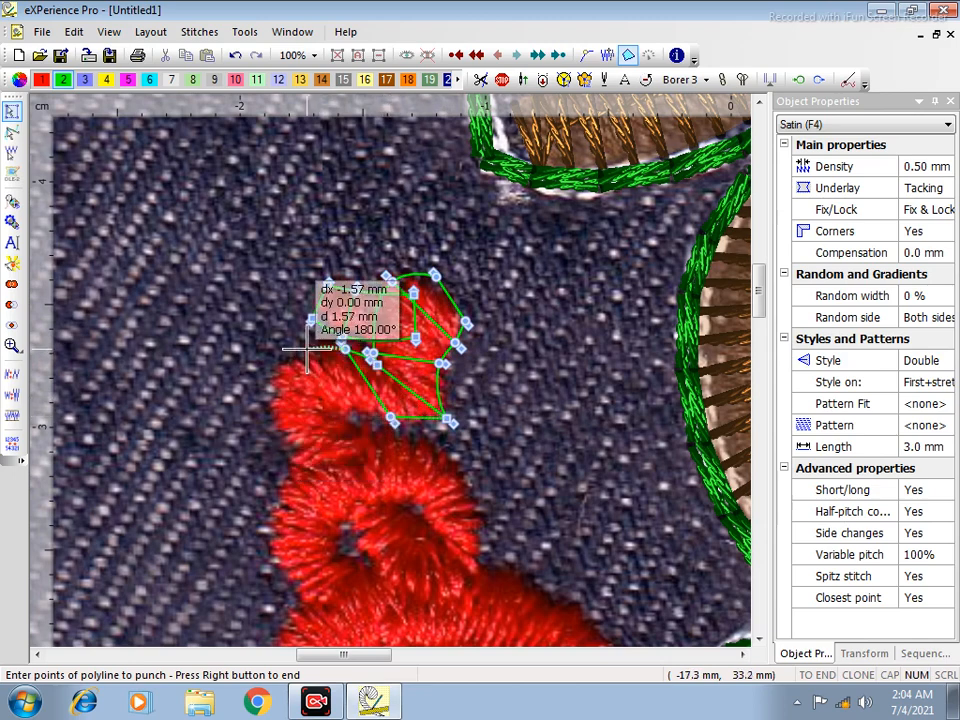
left_click(265, 382)
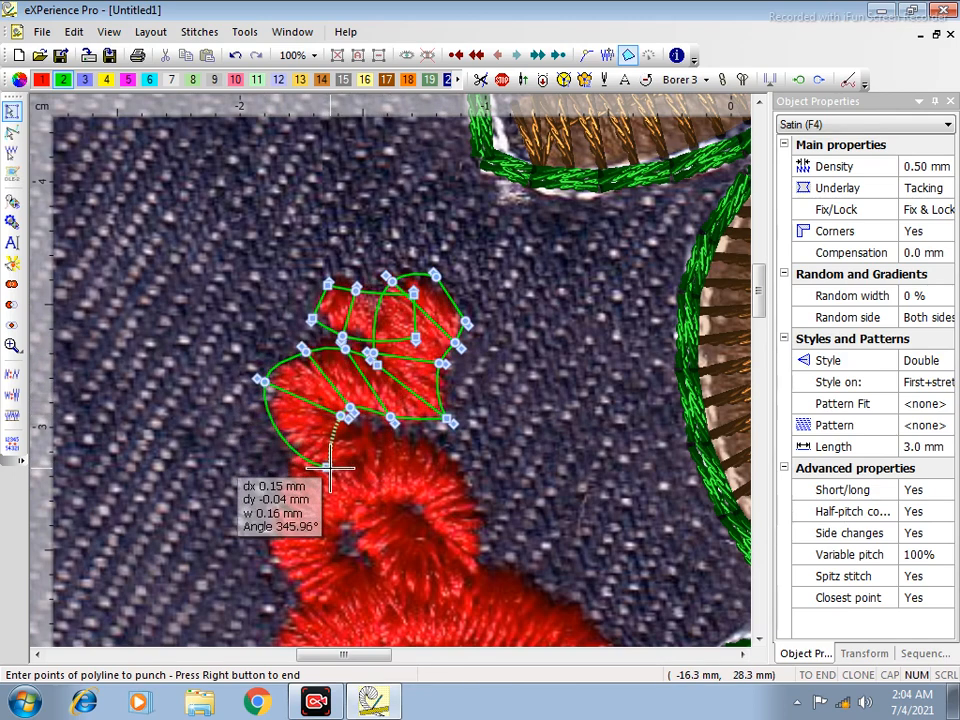
left_click(373, 477)
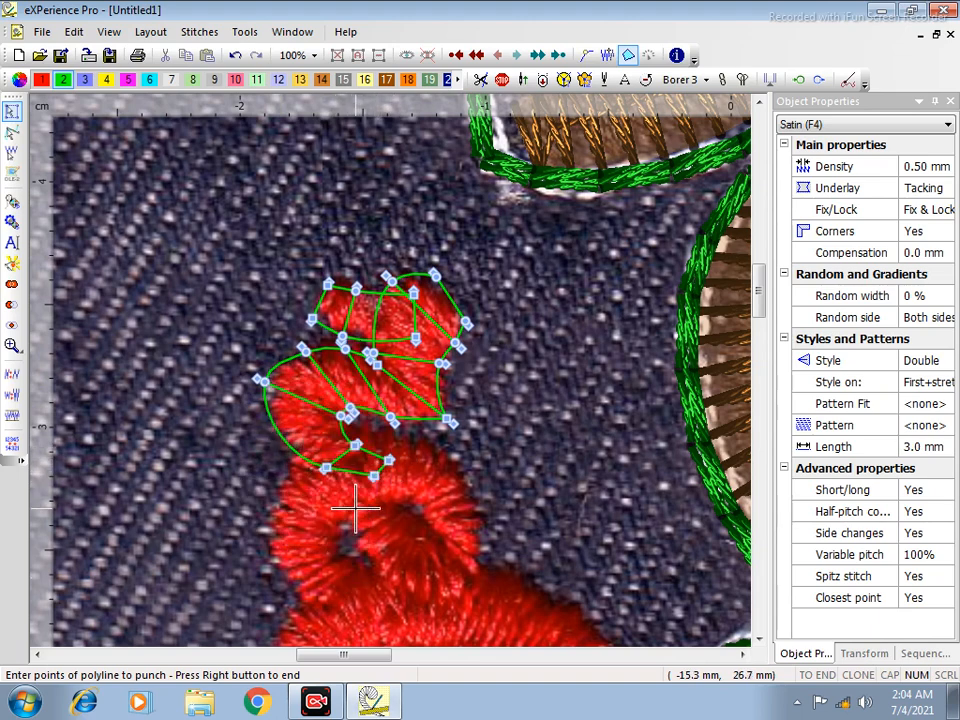
Continue the satin shape through the loop's inner strand and around its lower outer curve with paired edge points.
left_click(367, 492)
left_click(369, 558)
left_click(405, 520)
left_click(435, 602)
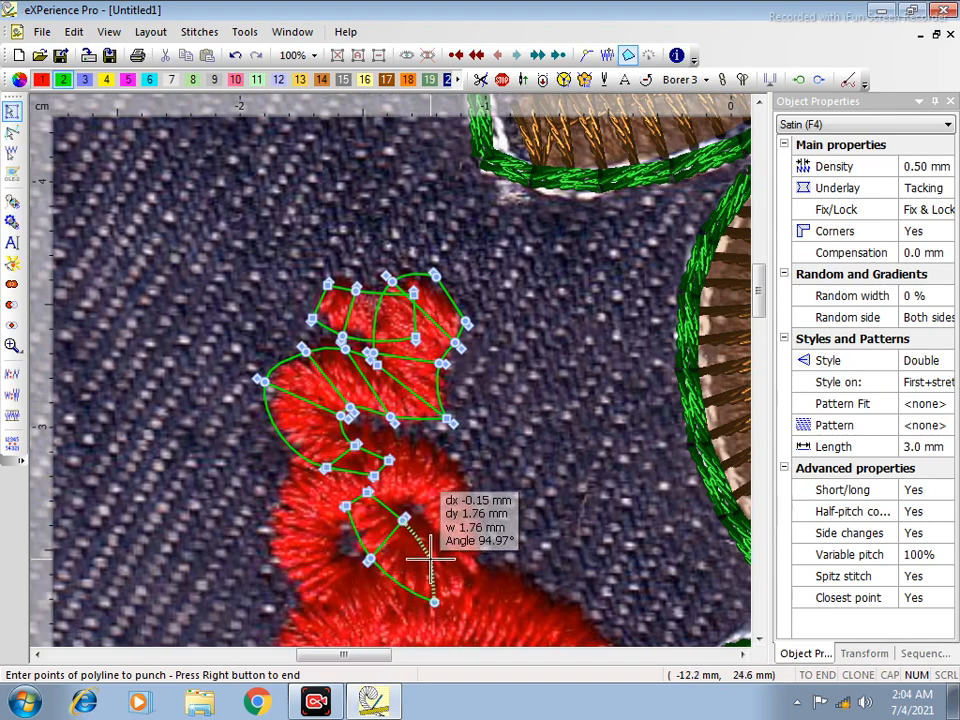
left_click(486, 544)
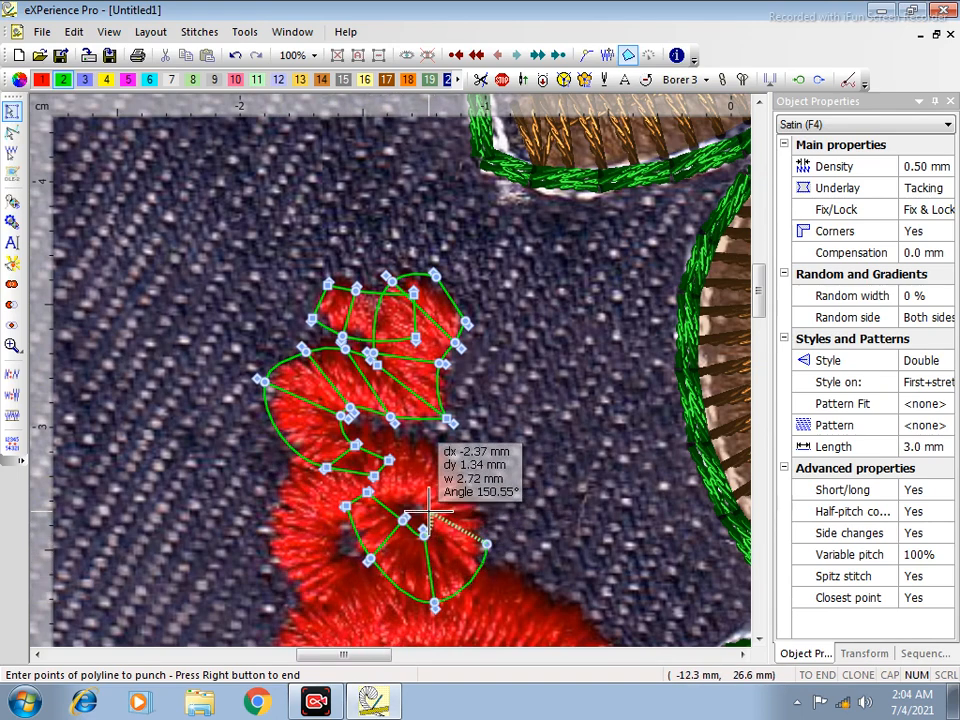
Trace the satin over the loop's top and down its far side, then finish the shape at the loop's lower end.
left_click(451, 450)
left_click(344, 441)
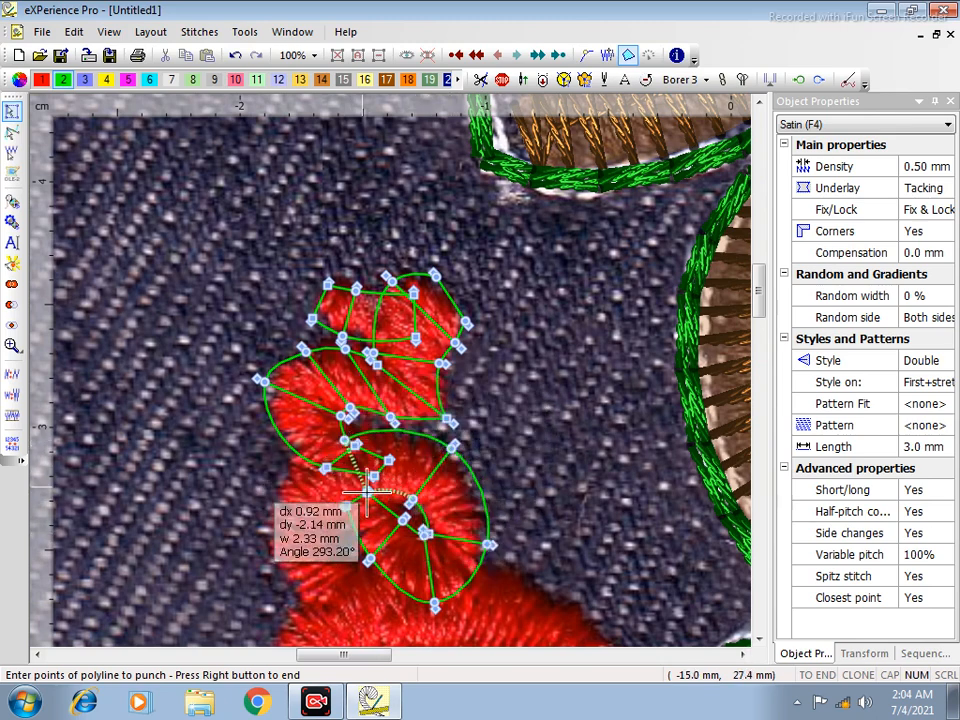
left_click(282, 477)
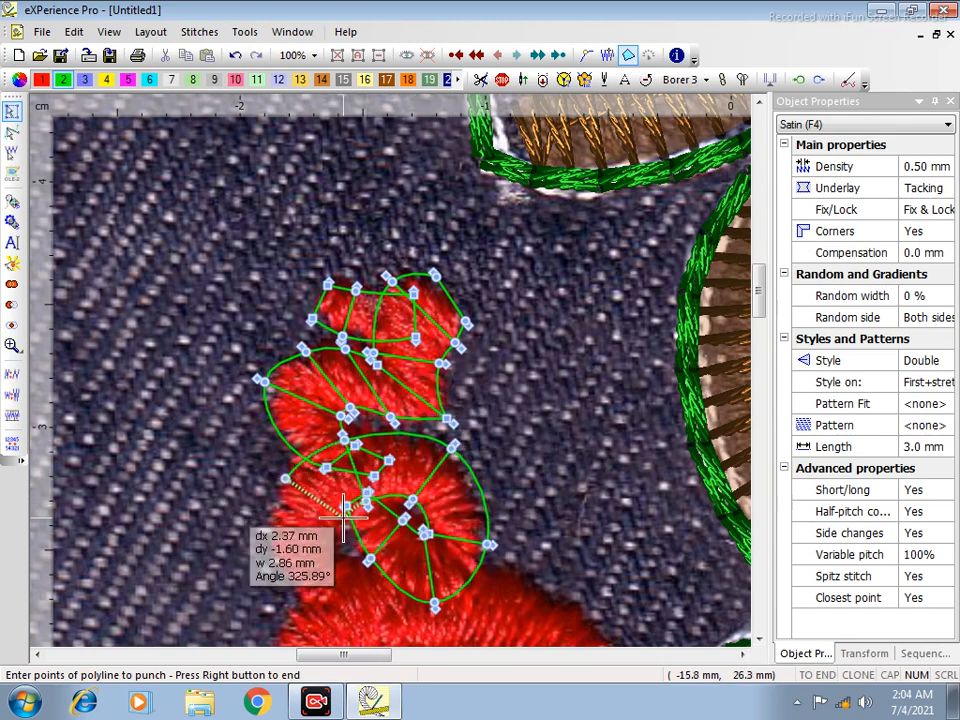
left_click(271, 559)
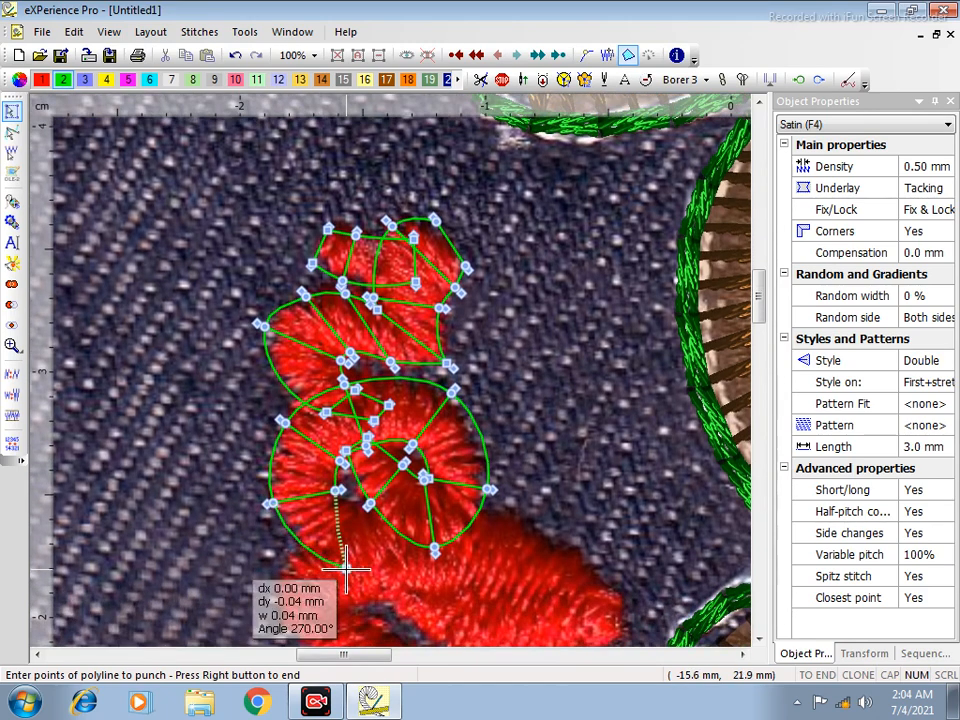
left_click(345, 568)
right_click(380, 545)
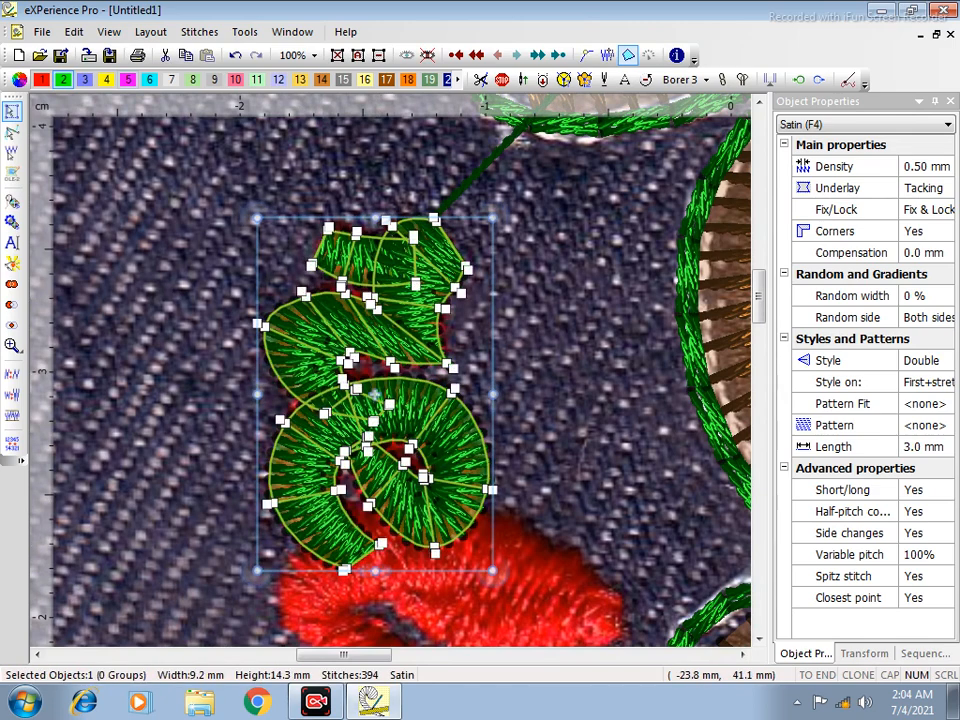
Recolor the finished satin shape with color 6 and deselect it.
left_click(41, 79)
left_click(73, 256)
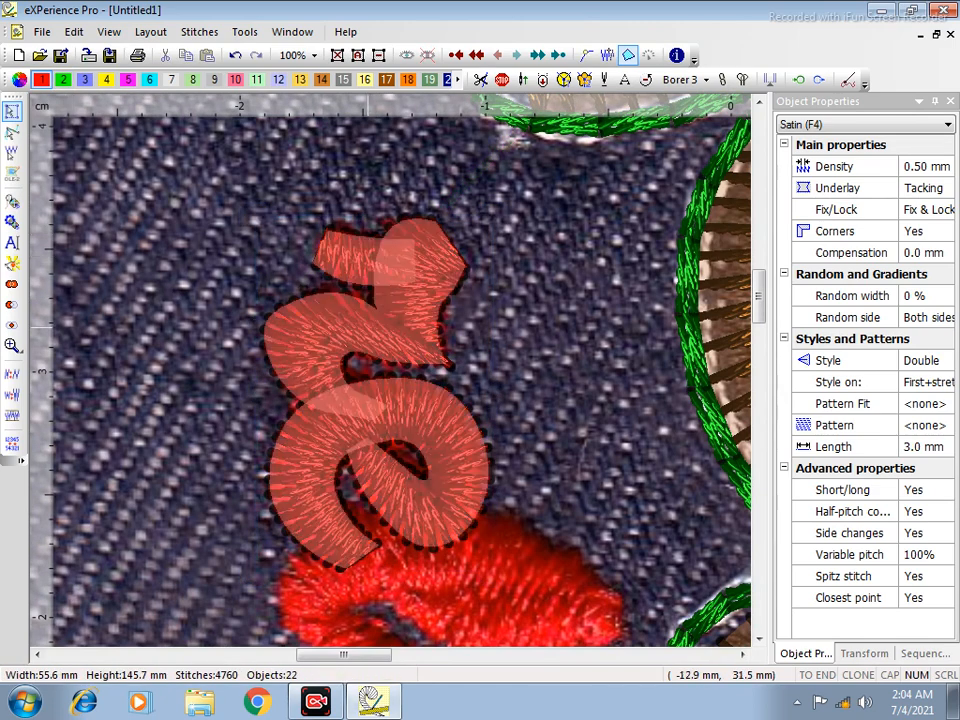
left_click(434, 345)
left_click(150, 79)
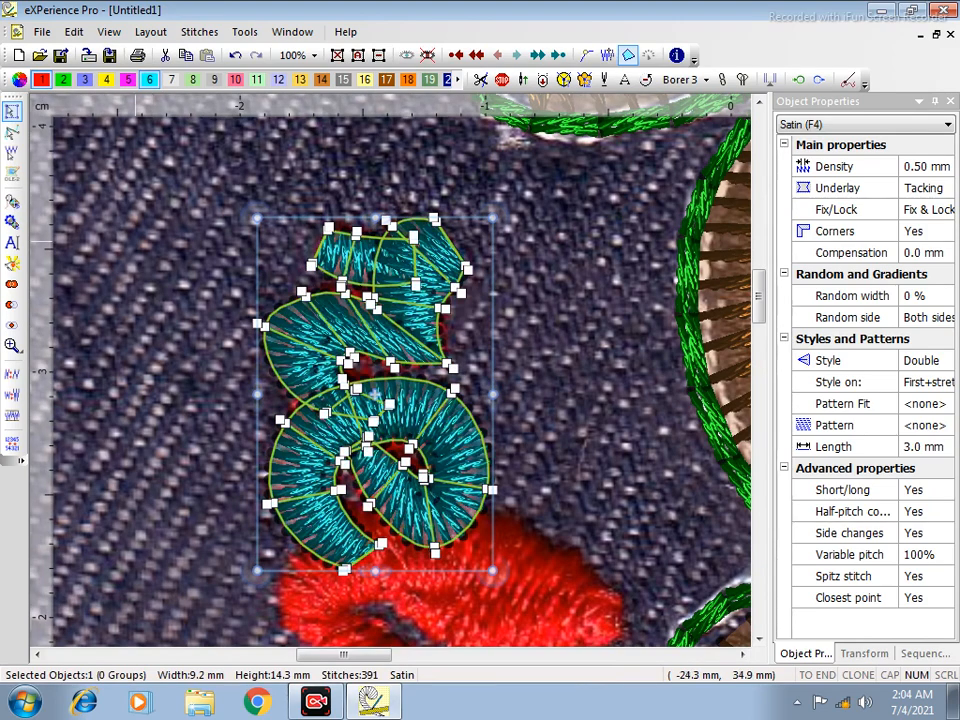
left_click(135, 243)
Start a satin shape on the red leaf below the loop and trace its lower half out to the pointed tip.
scroll(477, 339, "down", 2)
left_click_drag(268, 337, 630, 659)
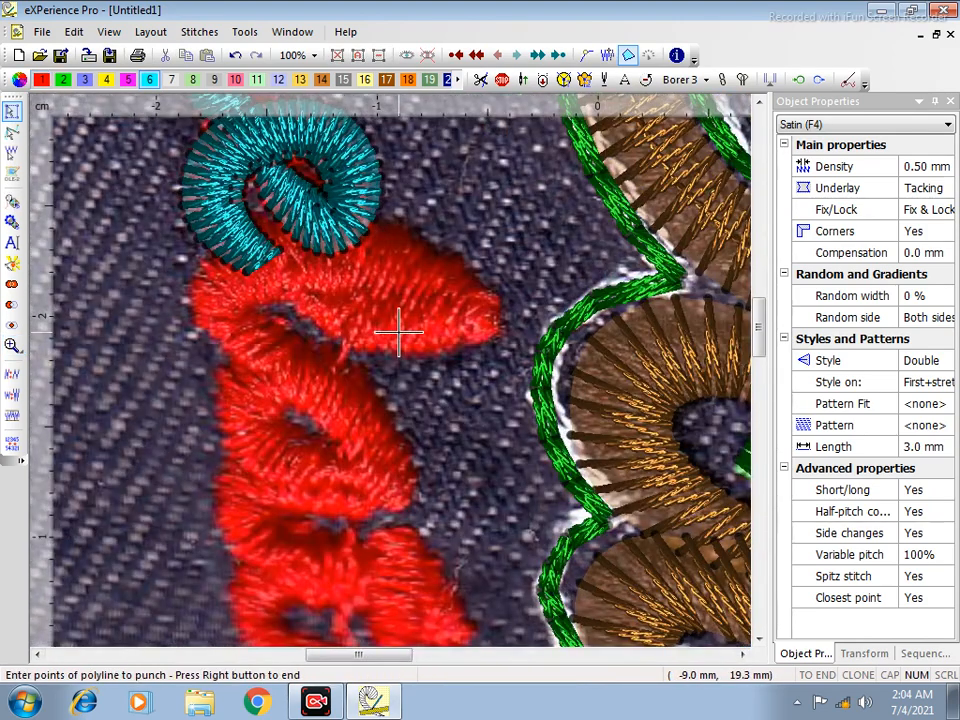
left_click(282, 297)
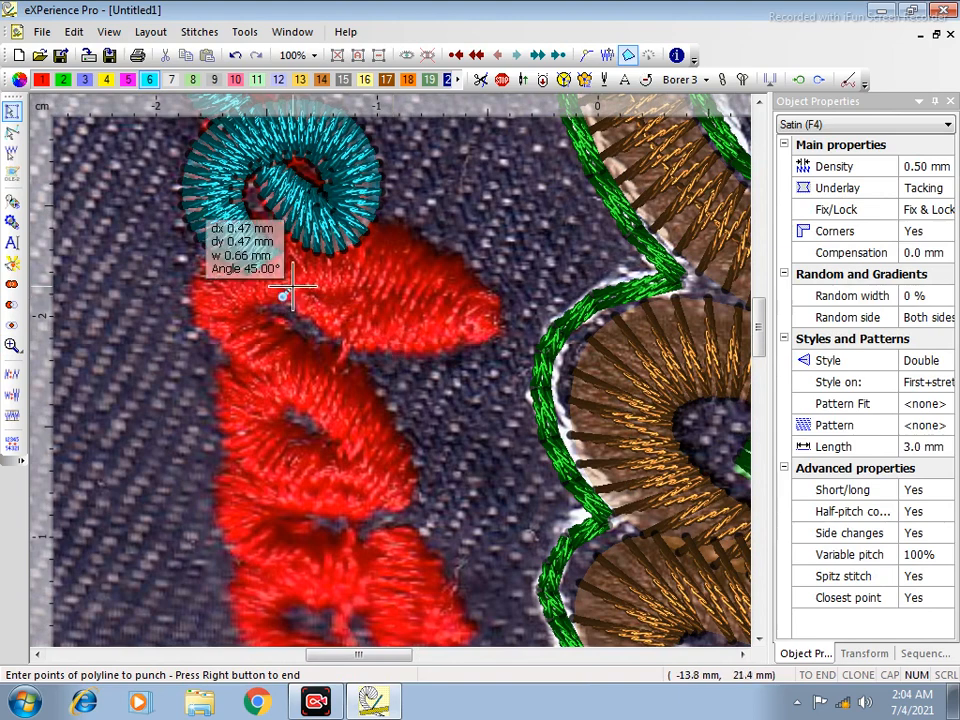
left_click(345, 350)
left_click(371, 286)
left_click(448, 351)
left_click(461, 298)
left_click(501, 329)
left_click(500, 338)
left_click(504, 296)
Continue the satin shape back from the tip along the leaf's upper half and around its outer bend.
left_click(415, 307)
left_click(418, 230)
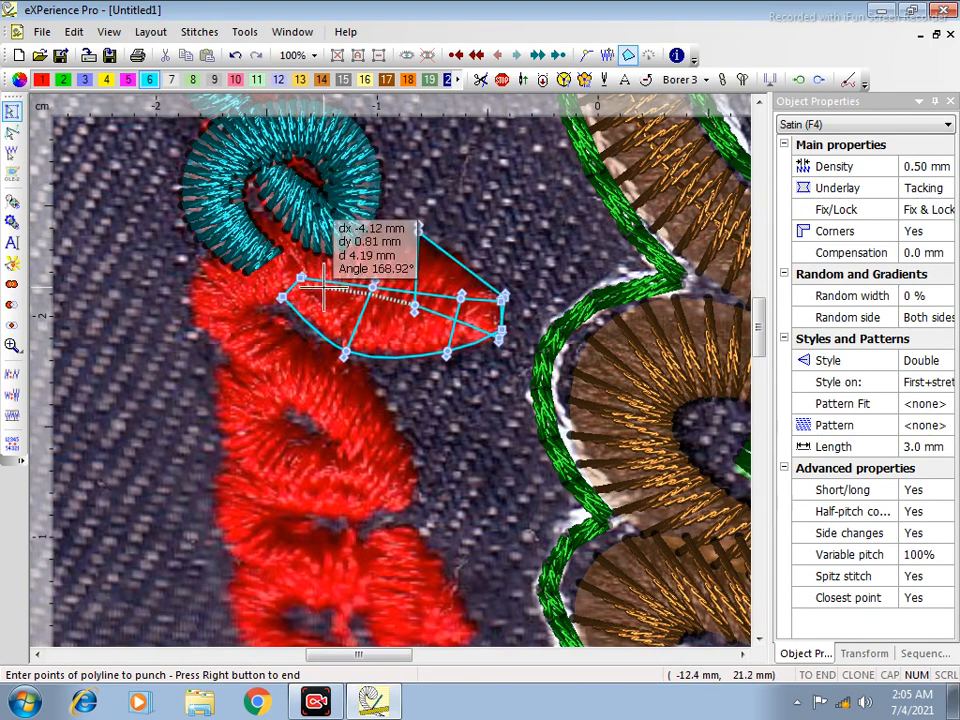
left_click(306, 210)
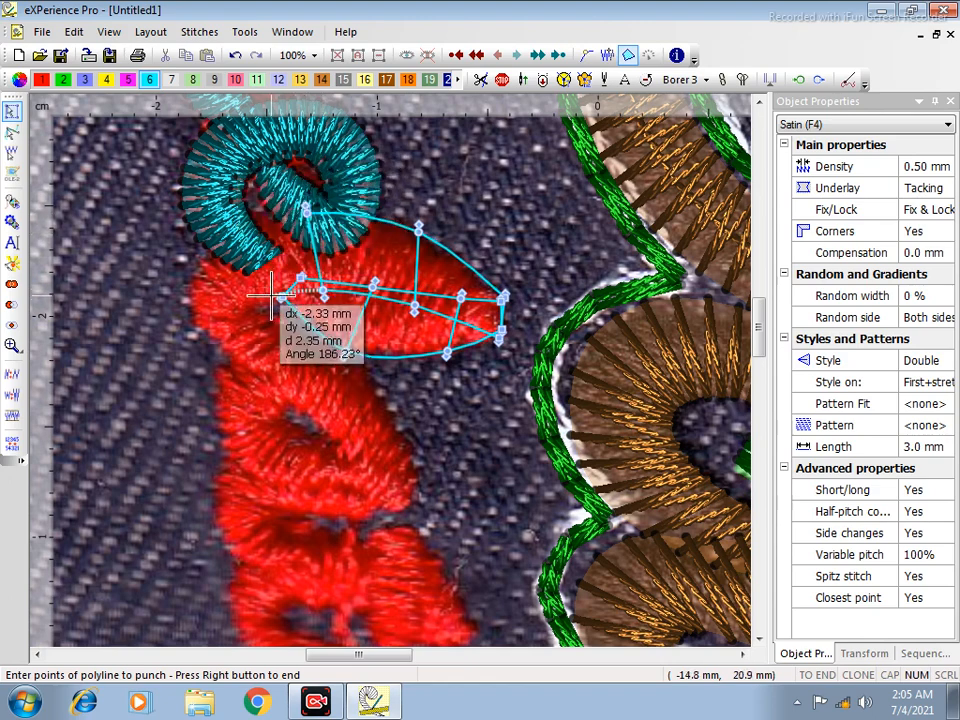
left_click(228, 233)
left_click(271, 299)
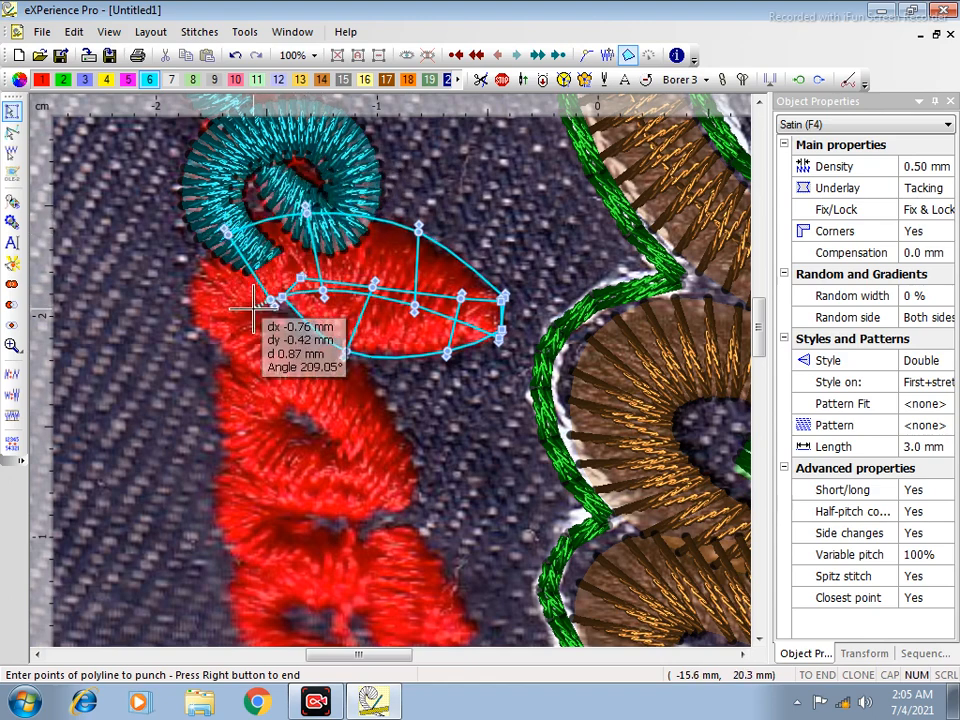
left_click(185, 296)
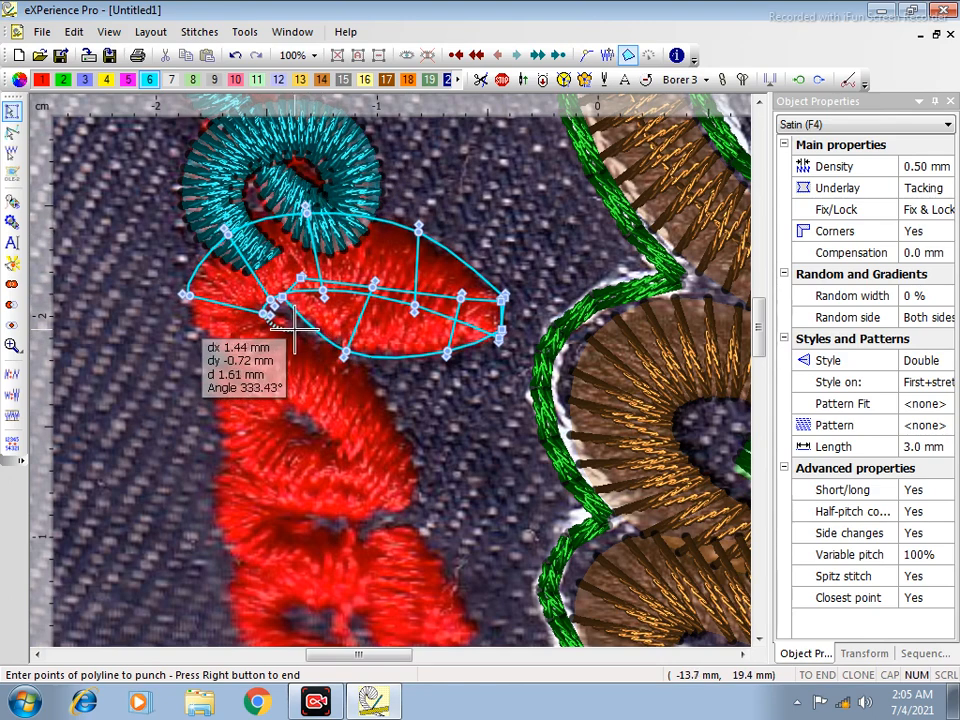
Trace the short strand curling under the leaf's bend and finish the satin shape there.
left_click(233, 353)
left_click(290, 327)
left_click(328, 356)
left_click(285, 381)
right_click(286, 381)
right_click(309, 265)
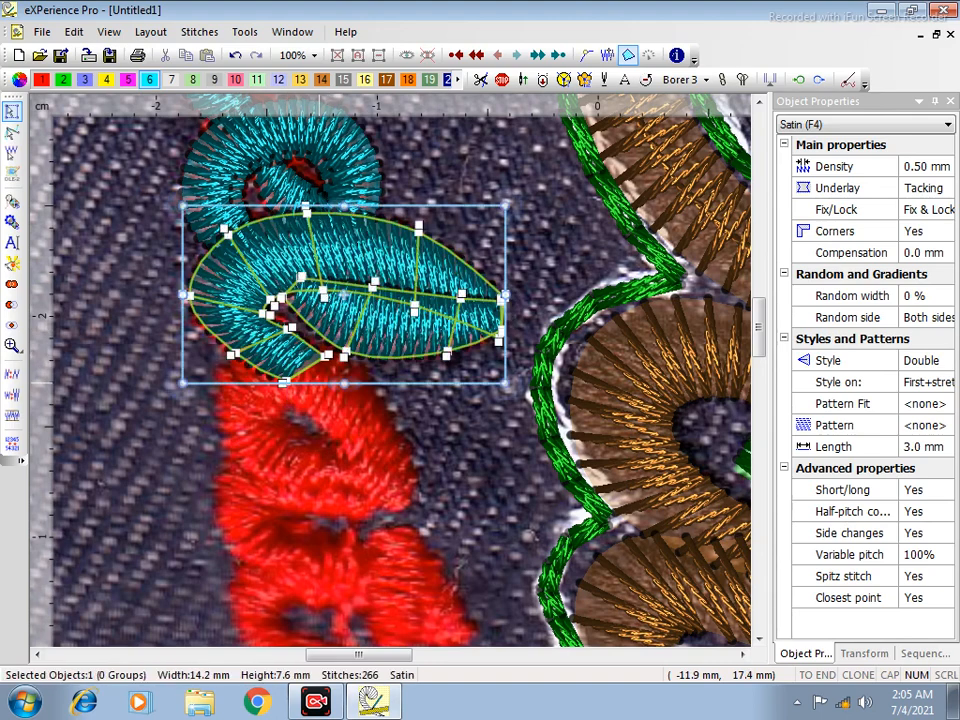
Reshape the leaf satin's lower curl and upper edge by its nodes, apply Fit to curve to an upper-edge node, and deselect it.
left_click(13, 133)
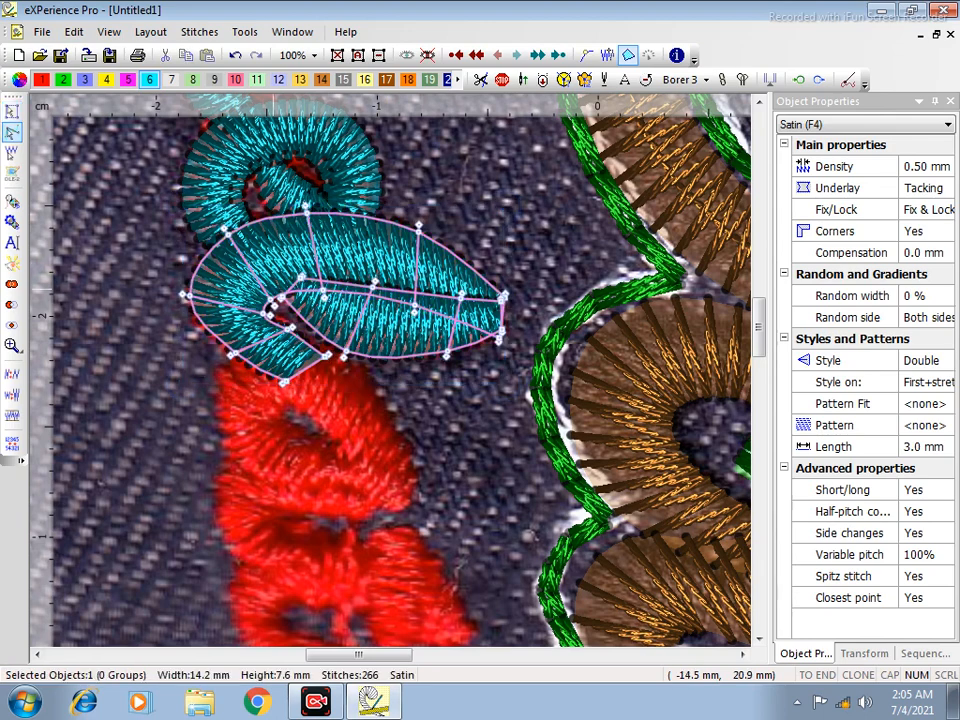
left_click_drag(283, 337, 285, 338)
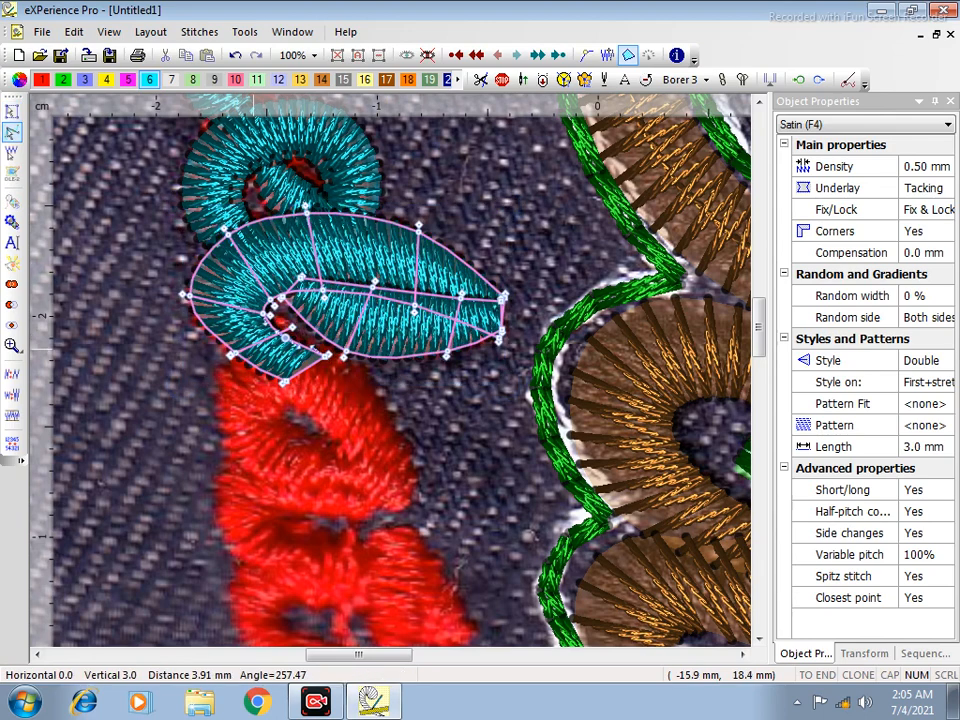
left_click_drag(229, 359, 229, 358)
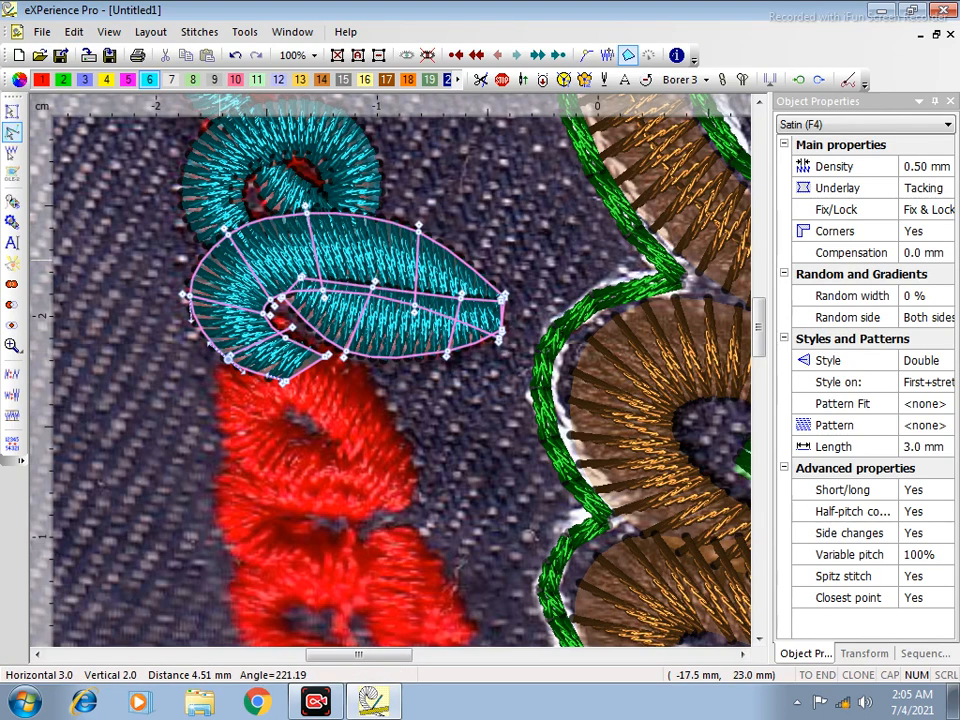
left_click(224, 240)
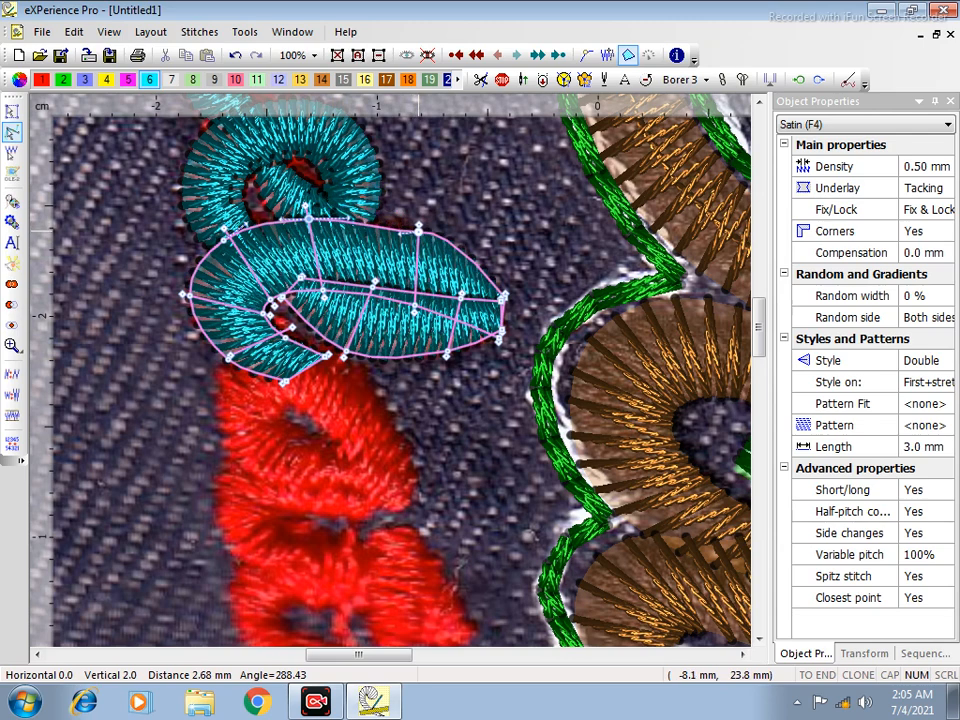
right_click(418, 230)
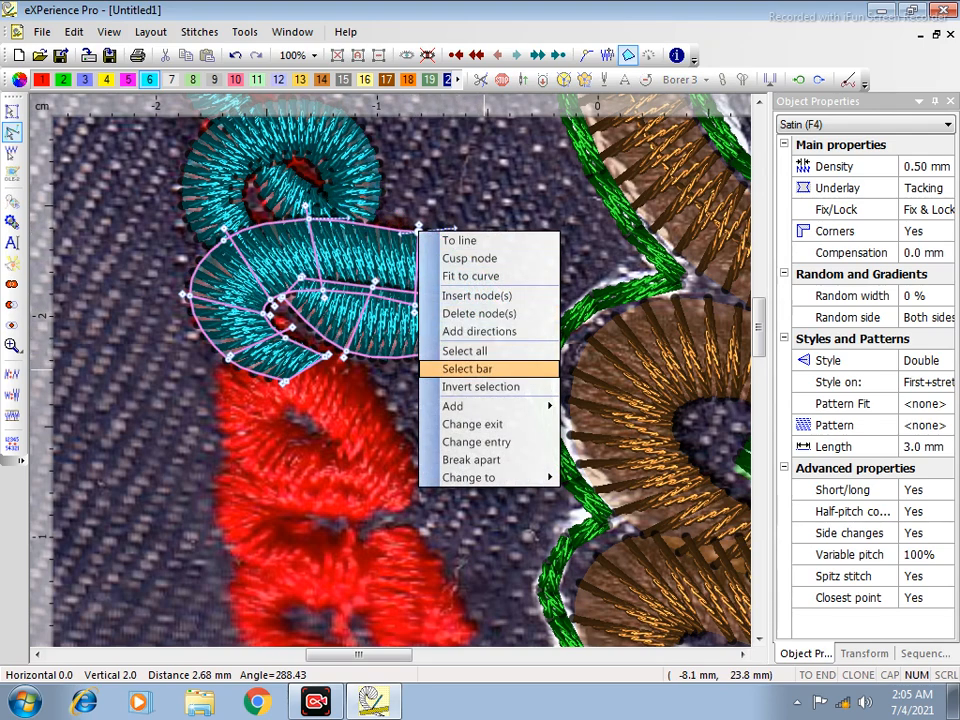
left_click(470, 276)
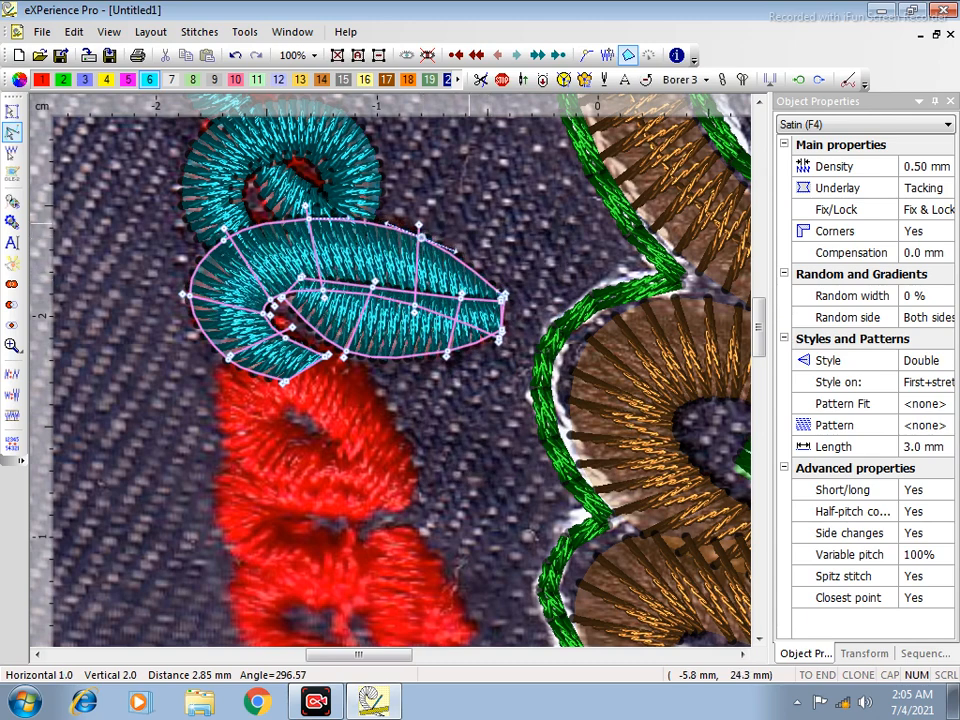
key("Escape")
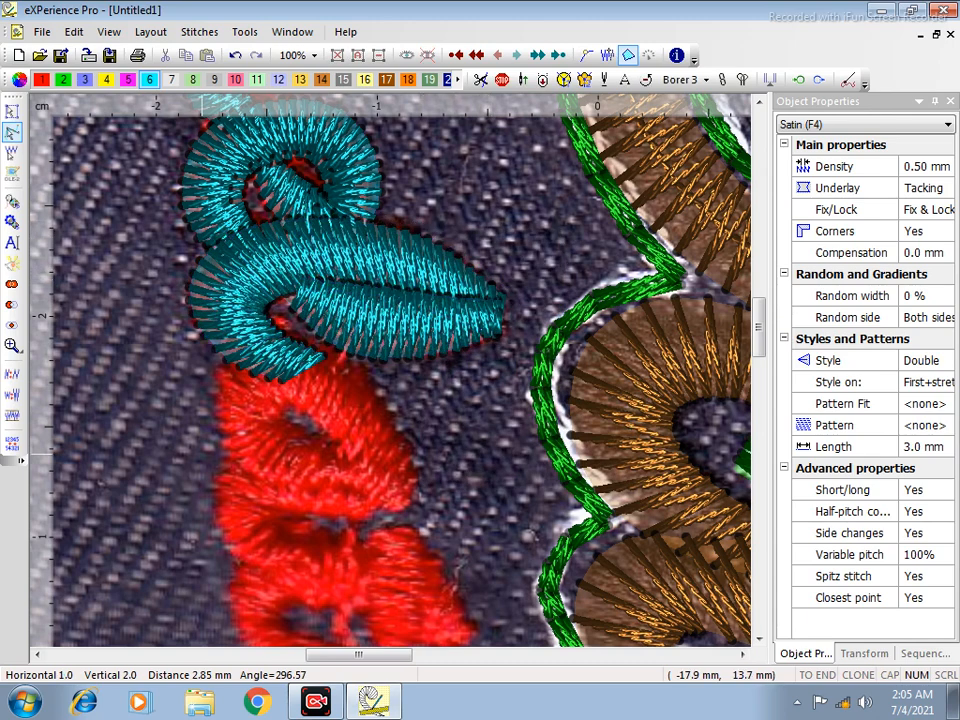
Start a satin shape at the pointed end of the red band below the leaf and trace it up around the outer bend.
left_click(397, 513)
left_click(423, 472)
left_click(342, 447)
left_click(378, 390)
left_click(297, 407)
left_click(308, 338)
left_click(237, 348)
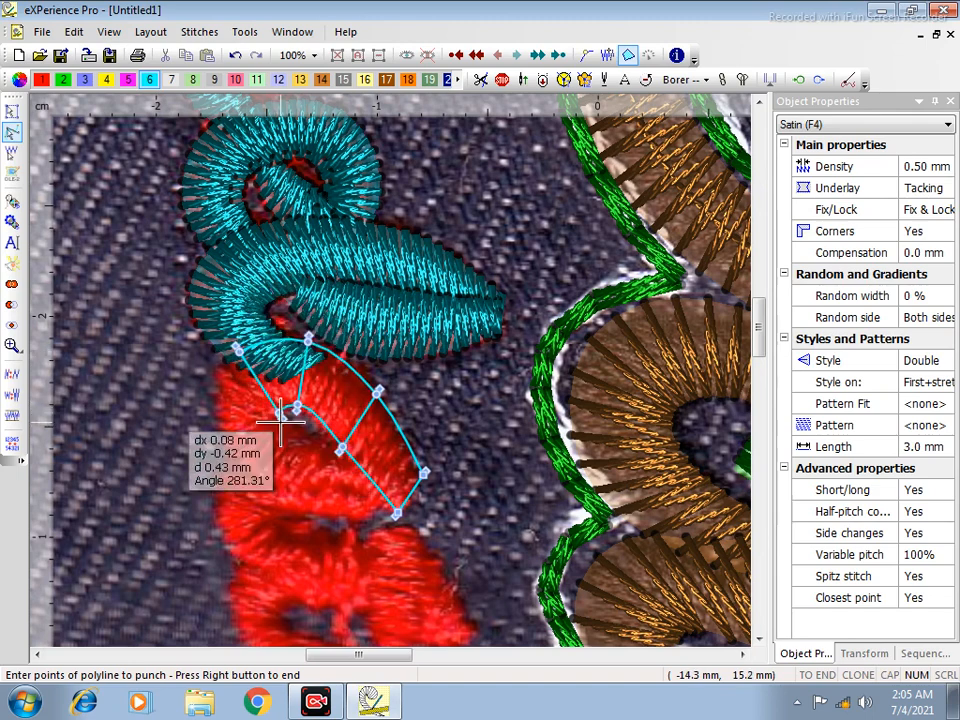
left_click(216, 425)
left_click(281, 418)
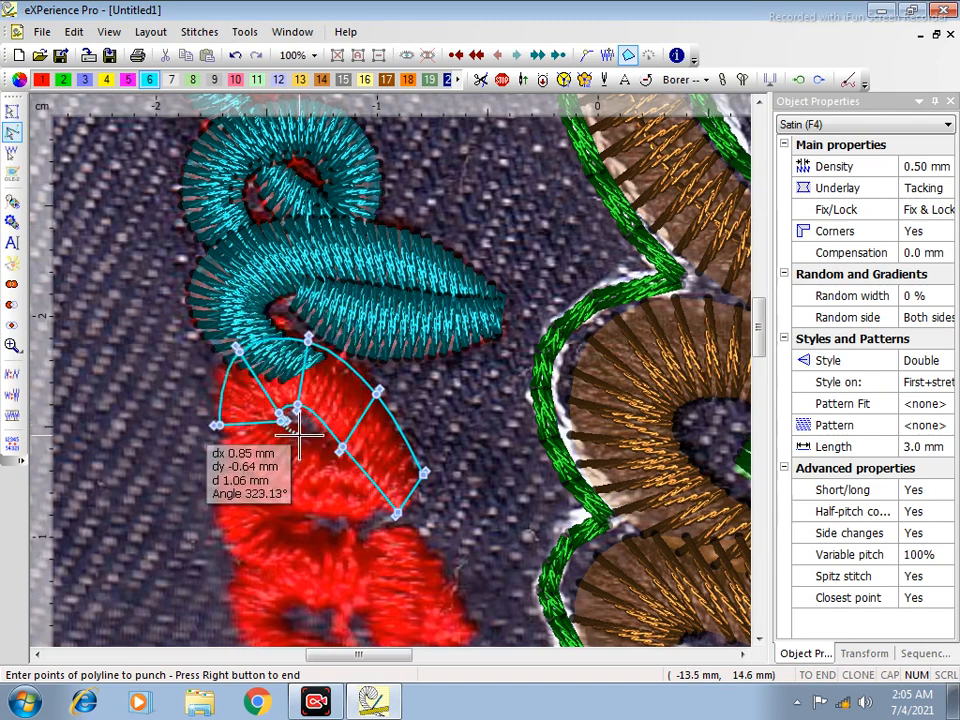
Continue the satin shape from the outer bend along the inner strand back to the band's pointed end.
left_click(301, 434)
left_click(265, 473)
left_click(354, 450)
left_click(341, 484)
left_click(396, 507)
left_click(383, 516)
Trace the satin back along the strand below, around its outer bend to the short lower end, and finish the shape.
left_click(320, 511)
left_click(278, 513)
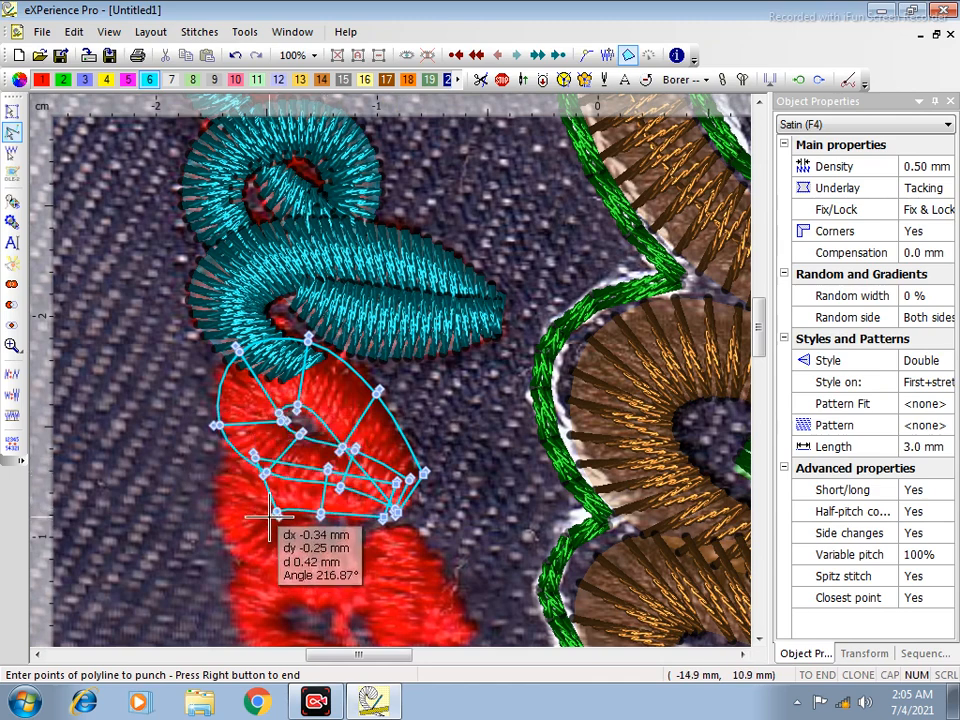
left_click(213, 488)
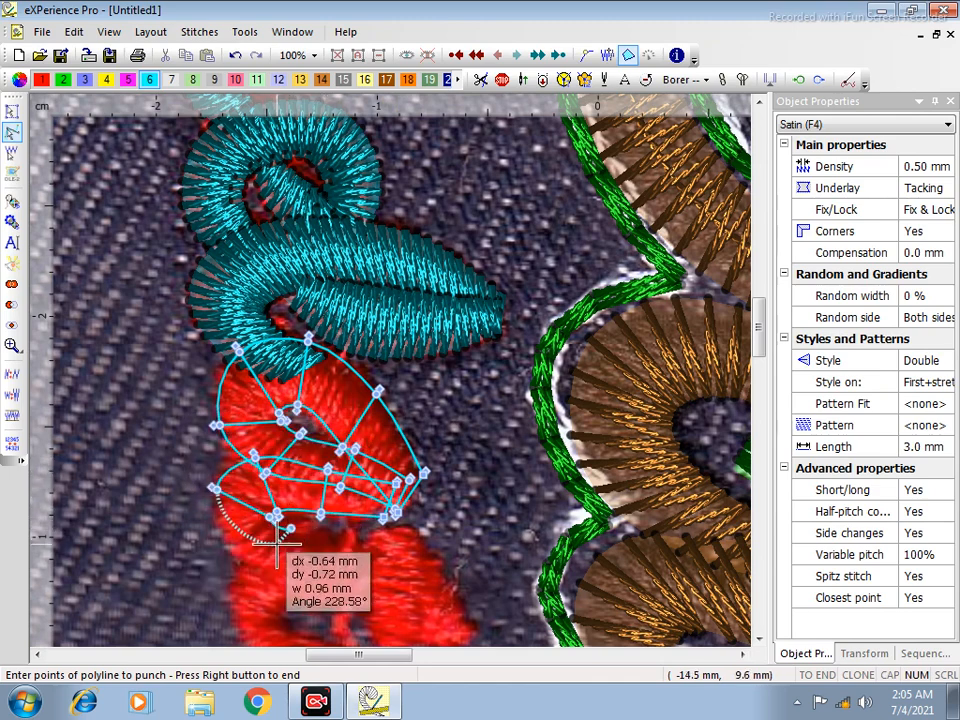
left_click(240, 555)
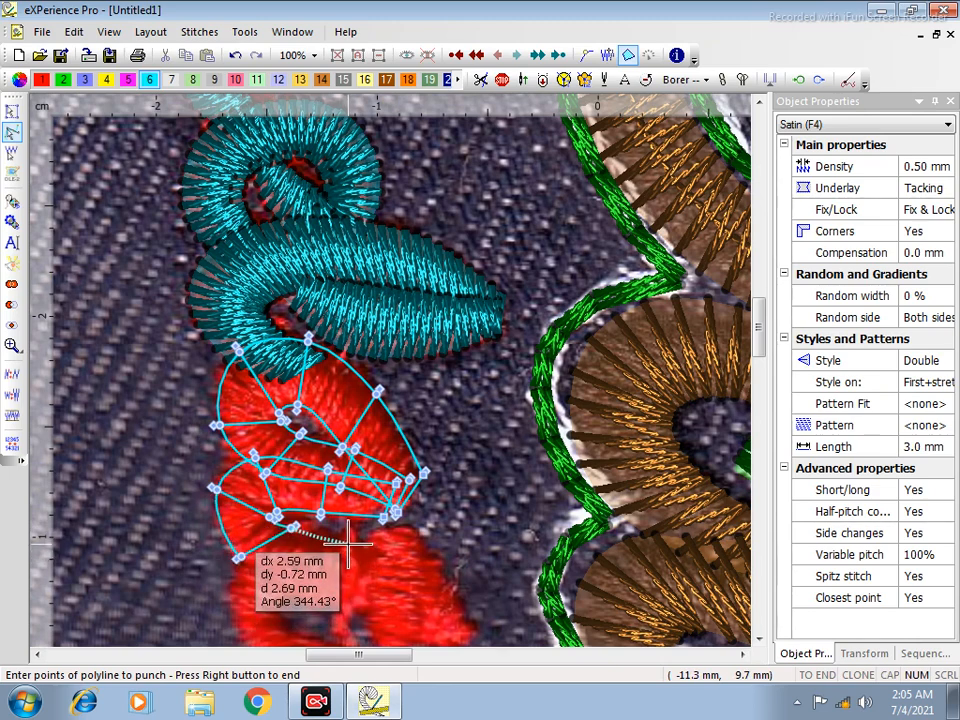
left_click(348, 543)
left_click(337, 574)
right_click(337, 574)
Start a satin shape at the tip of the next red lobe down and trace its wide band back toward the outer bend.
left_click(164, 466)
scroll(288, 435, "down", 3)
key("z")
left_click_drag(386, 438, 160, 586)
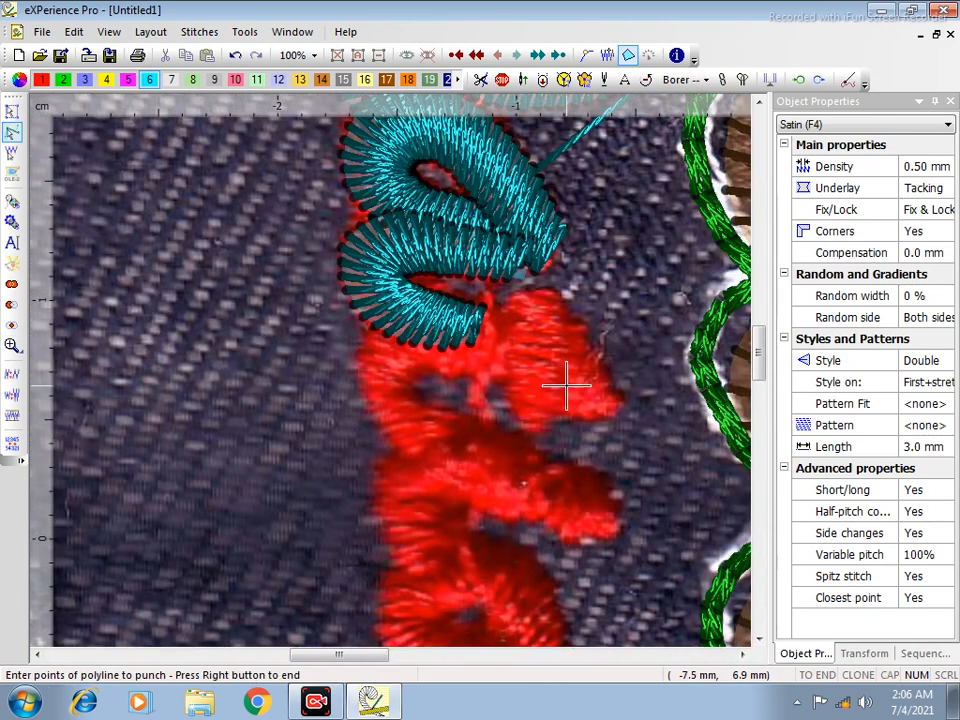
left_click(622, 396)
left_click(613, 419)
left_click(542, 402)
left_click(567, 318)
left_click(460, 373)
left_click(477, 311)
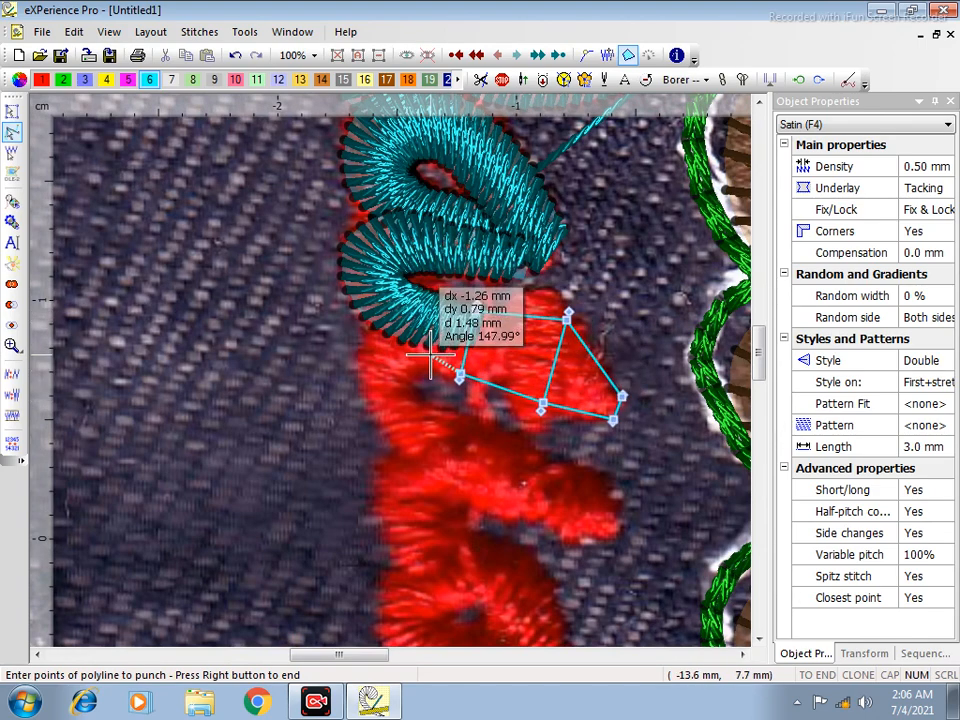
Continue the lobe's satin around the outer bend and down its lower strand, and finish the shape there.
left_click(430, 377)
left_click(414, 320)
left_click(357, 340)
left_click(419, 383)
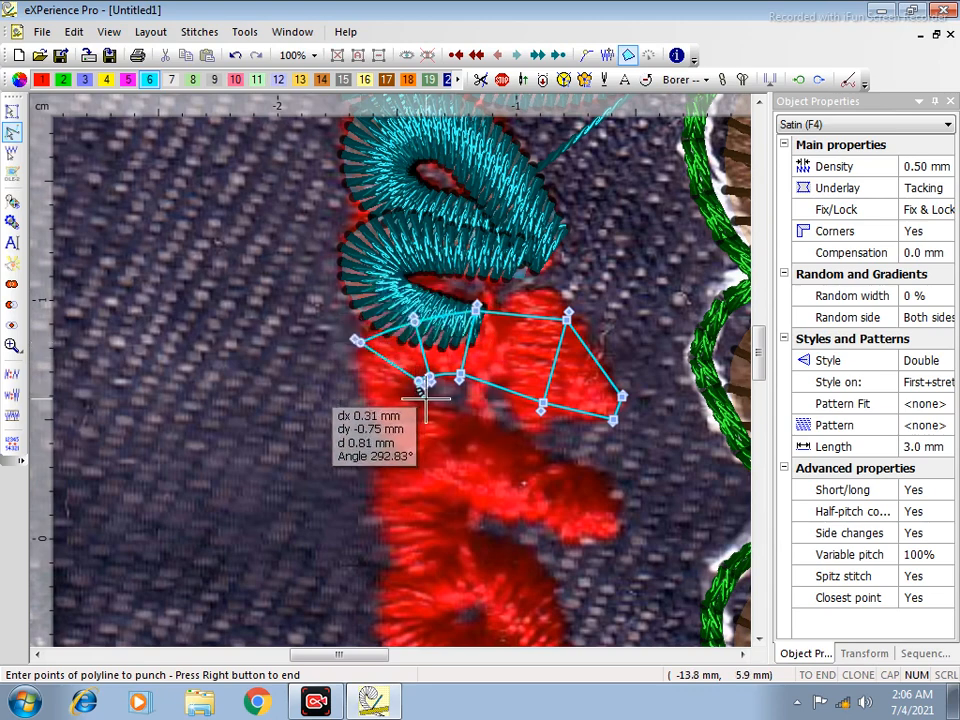
left_click(372, 413)
left_click(425, 398)
left_click(514, 447)
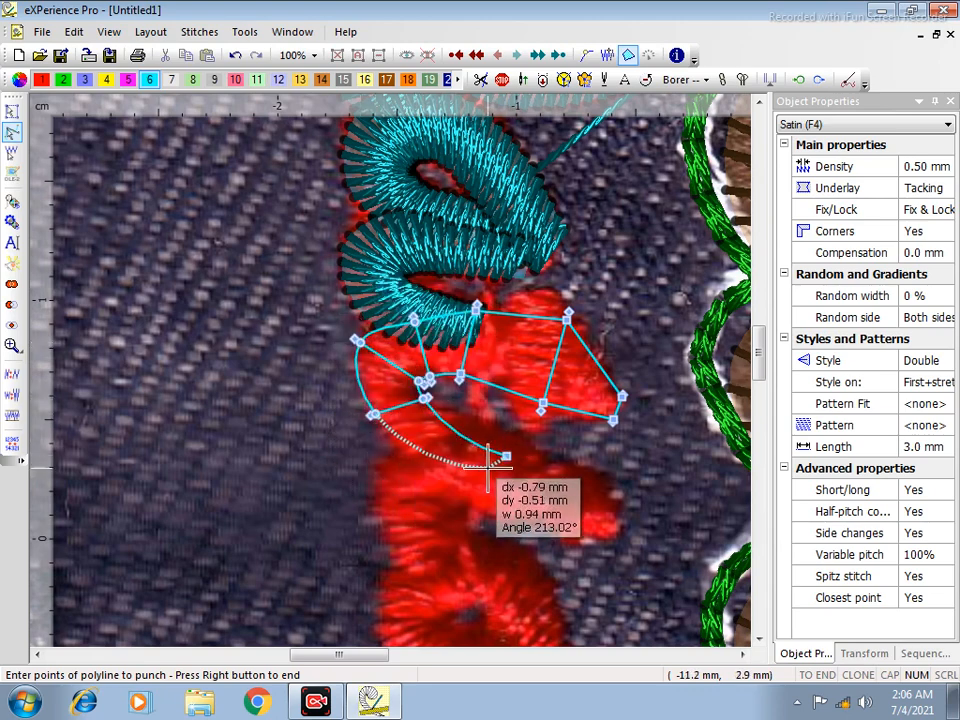
left_click(489, 476)
right_click(485, 480)
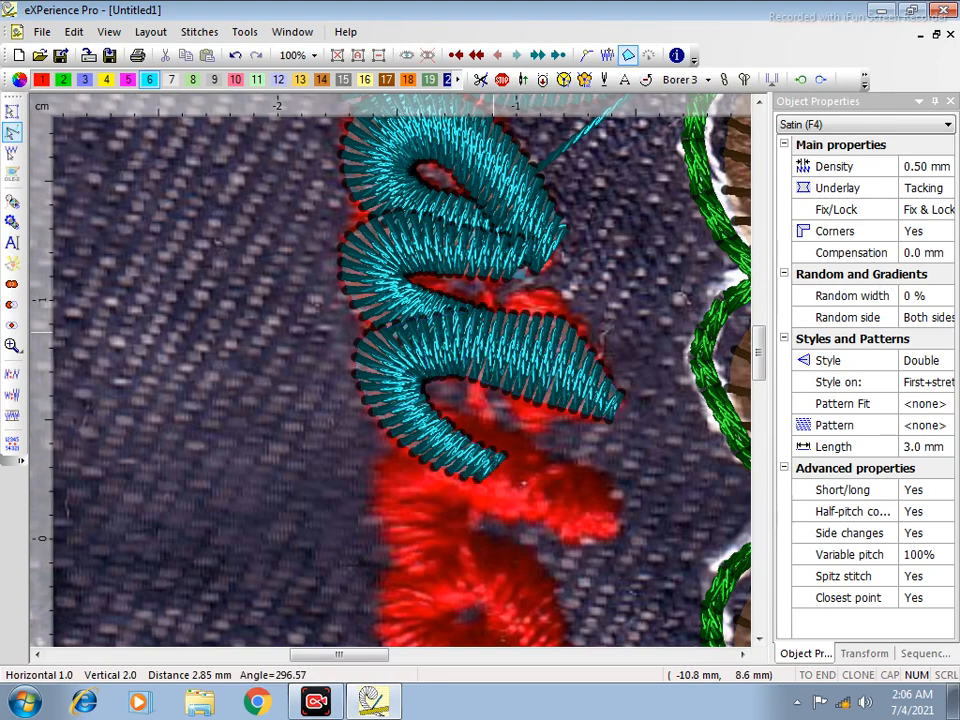
Select the finished lobe satin and shift two nodes along its upper edge to smooth the outline.
left_click(12, 111)
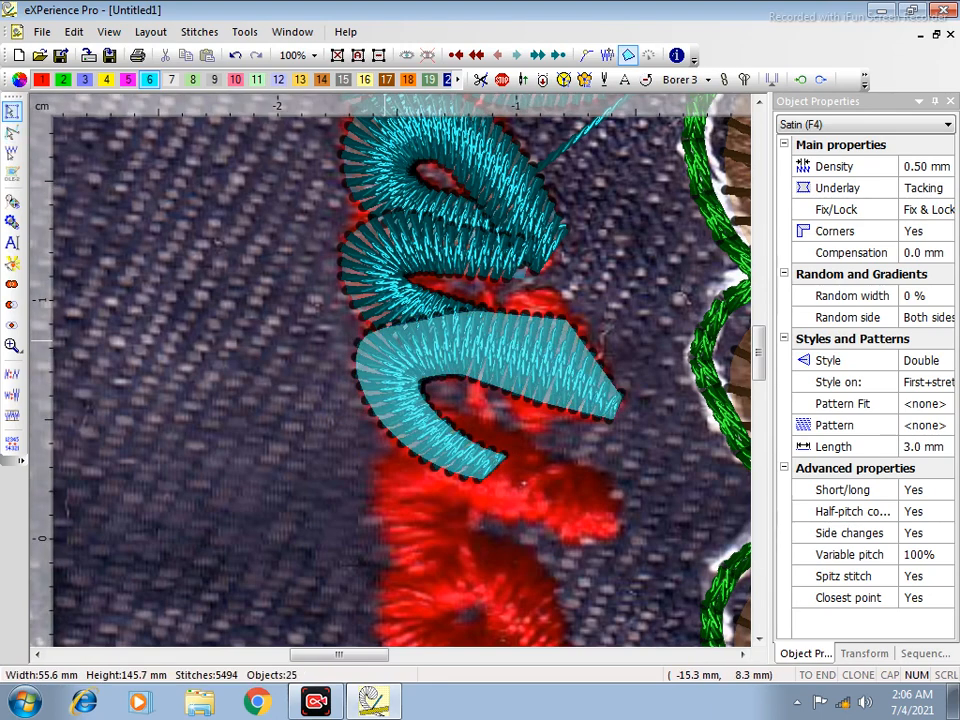
left_click(475, 340)
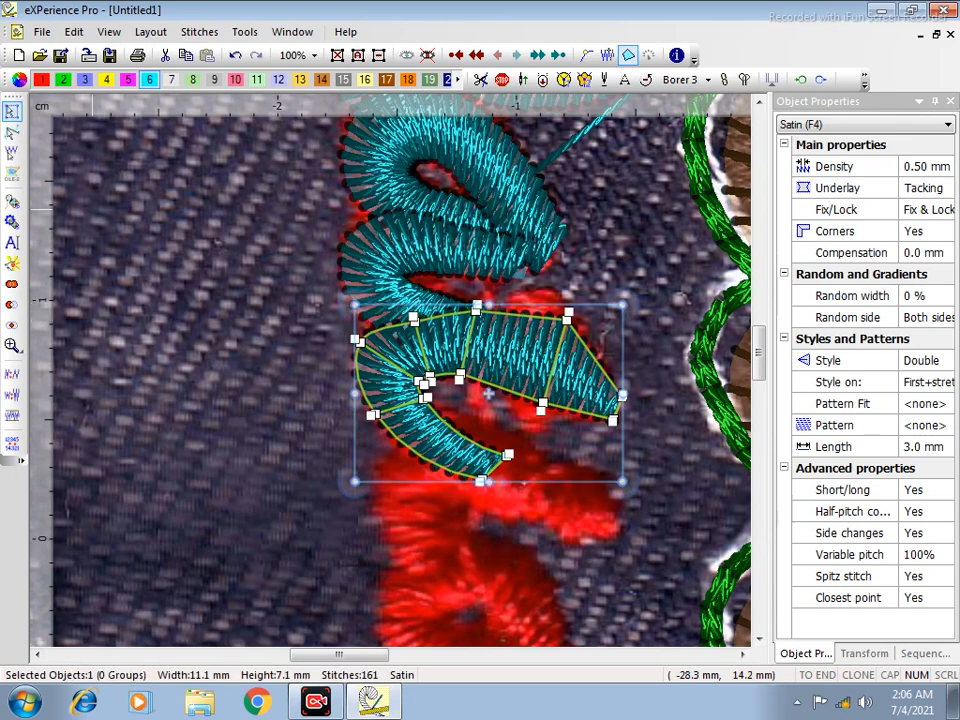
left_click(12, 132)
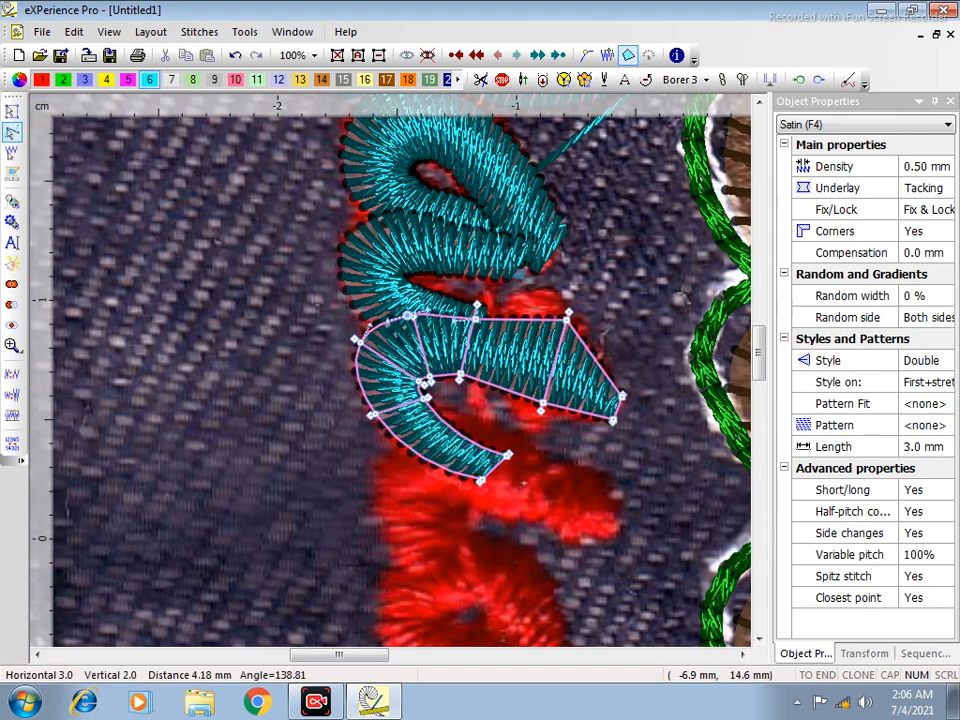
left_click(12, 112)
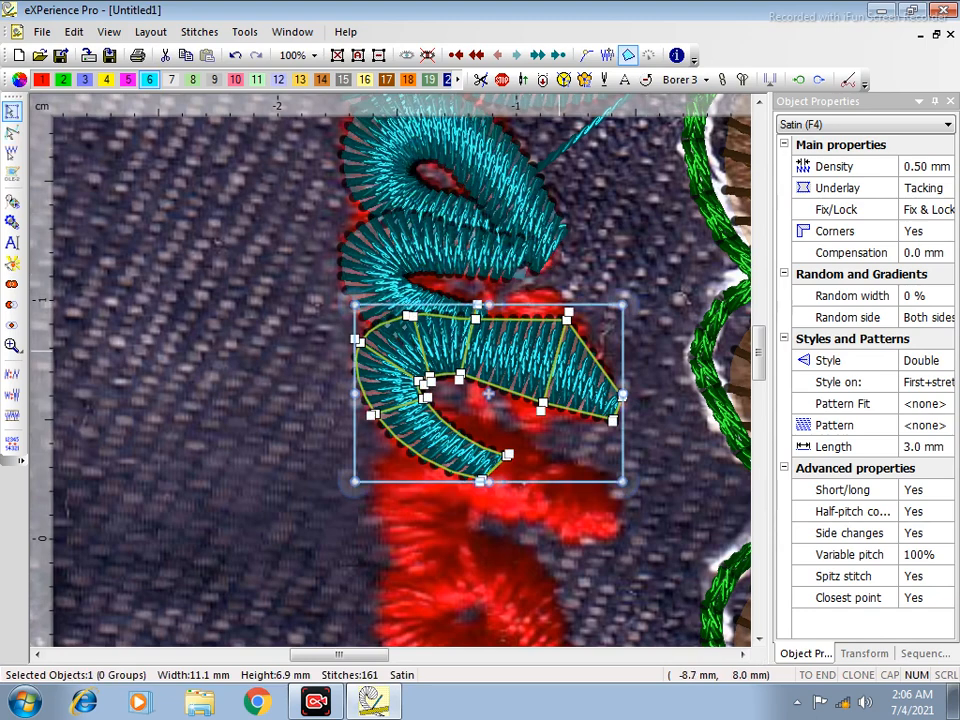
Add a satin section to the selected lobe, running vertically across its band from the red patch above to the one below.
right_click(551, 347)
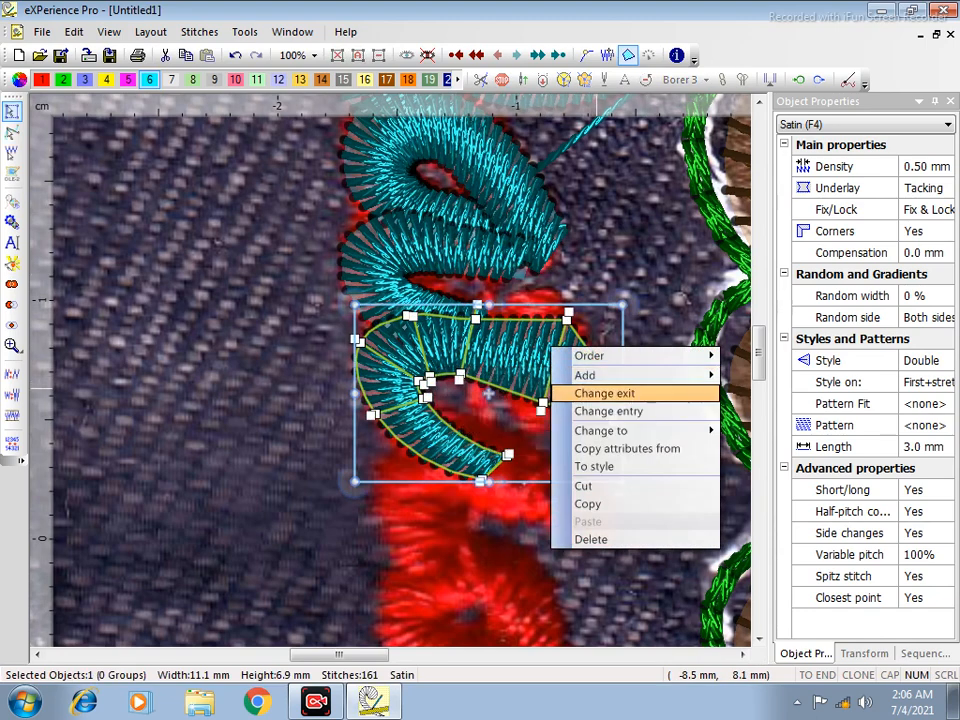
mouse_move(600, 375)
left_click(485, 376)
left_click(529, 281)
left_click(575, 289)
left_click(502, 314)
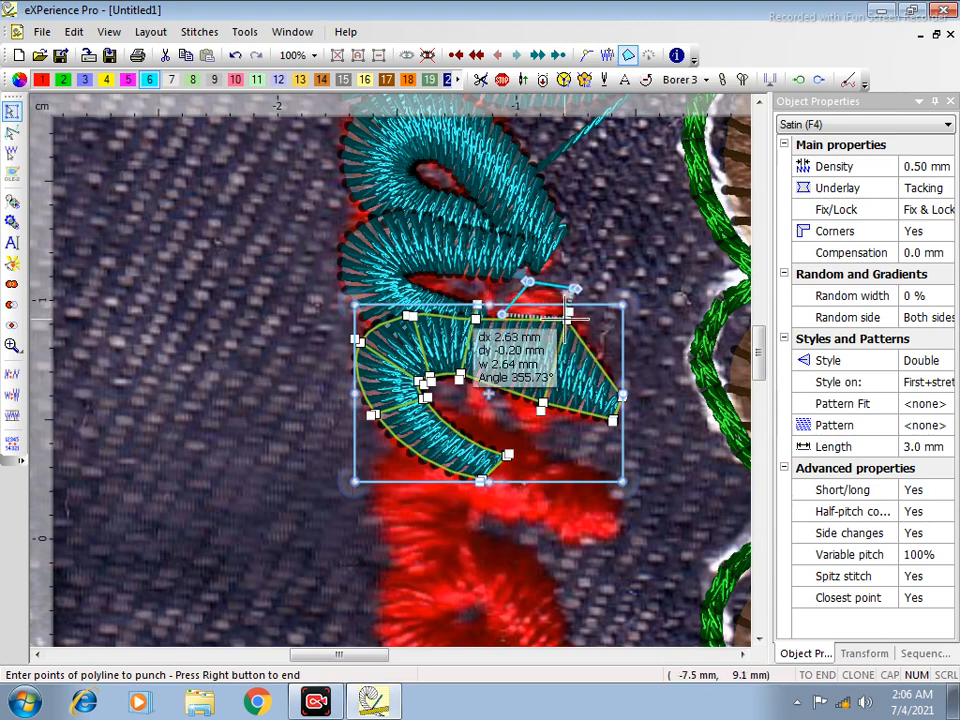
left_click(578, 323)
left_click(500, 391)
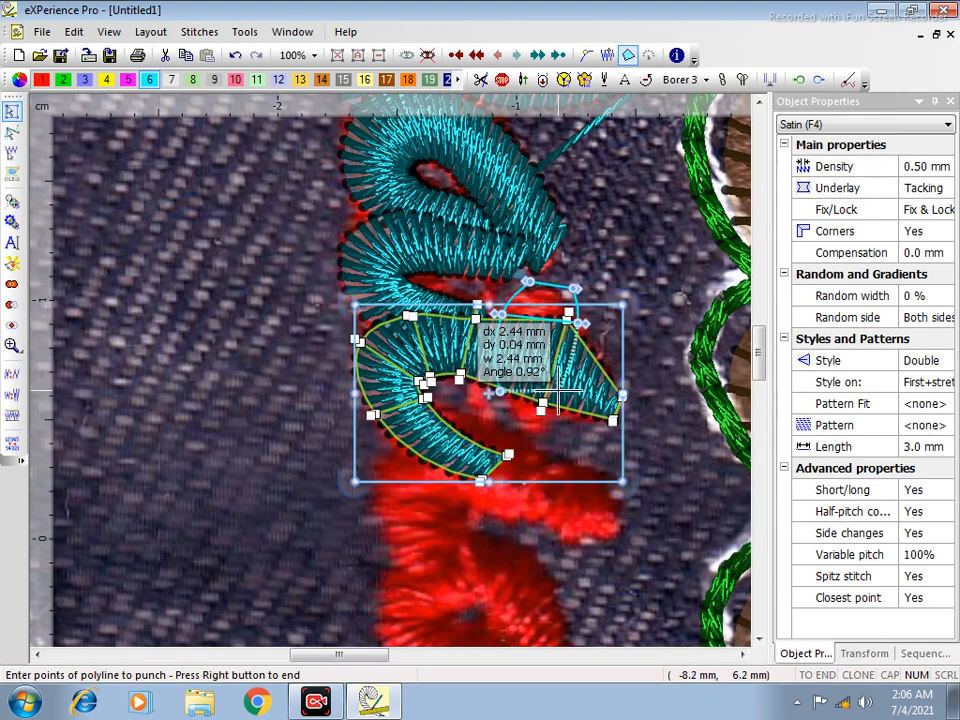
left_click(526, 436)
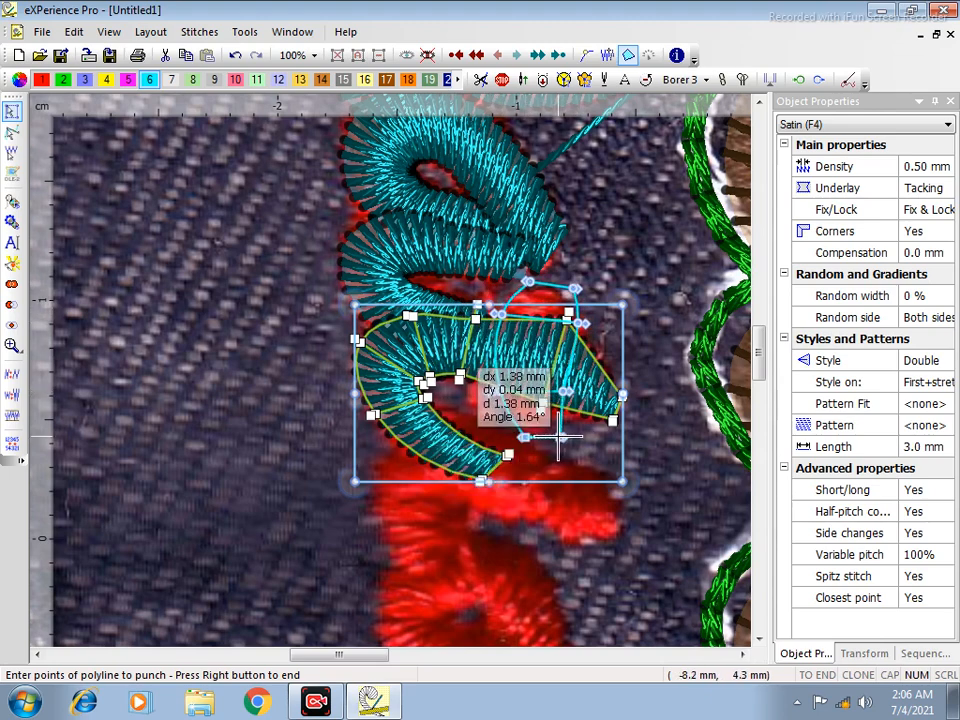
right_click(560, 437)
key("Escape")
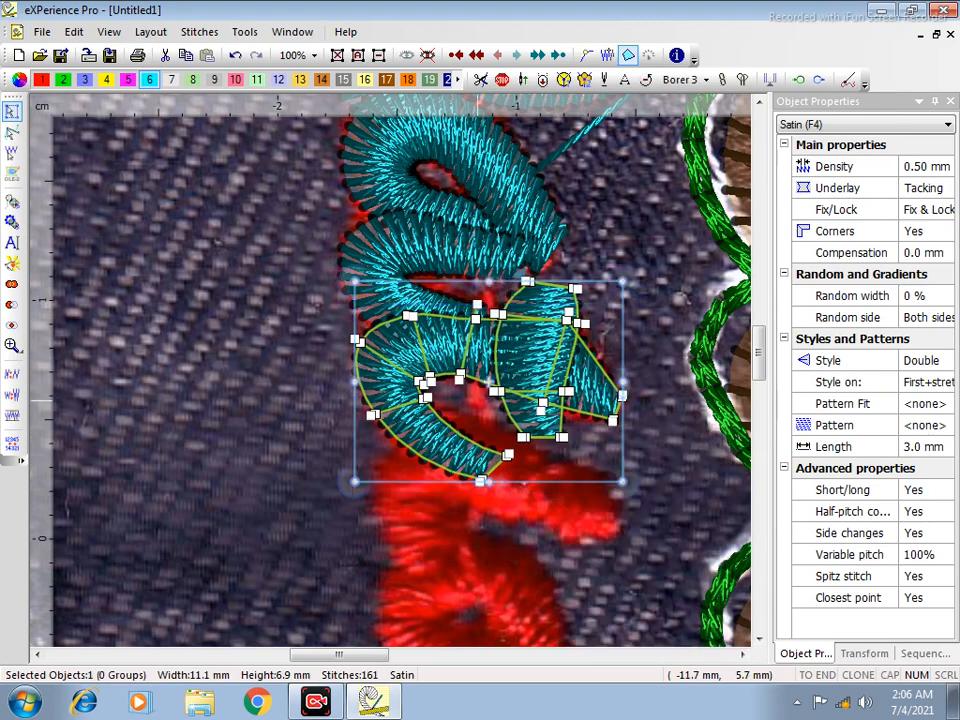
key("Escape")
Start a satin shape at the tip of the next red lobe down and trace its band toward the inner strand.
key("space")
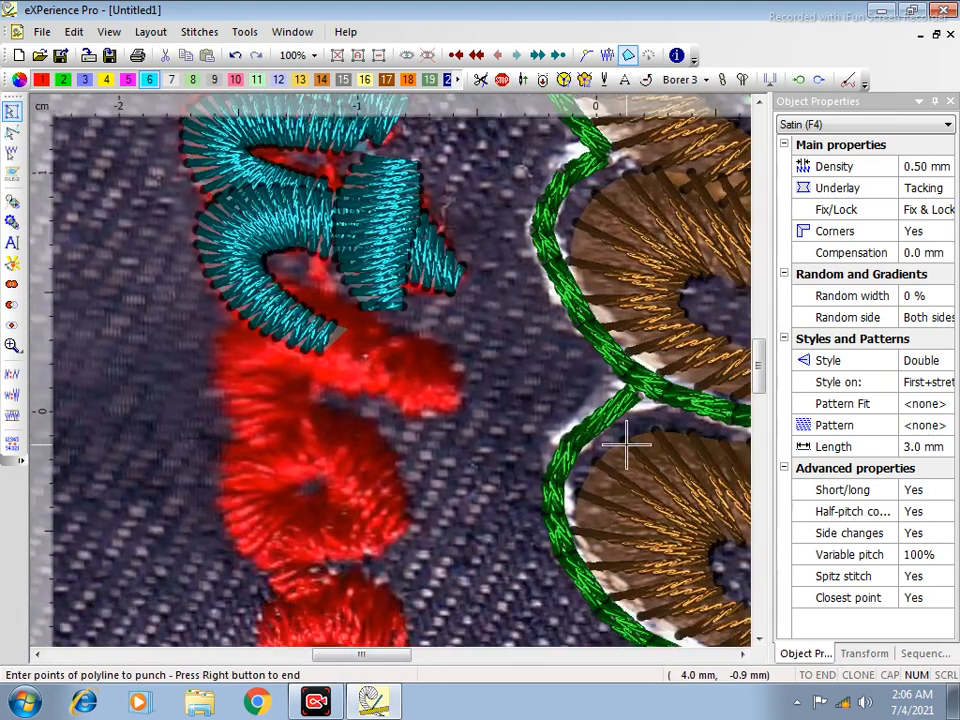
left_click(445, 413)
left_click(463, 384)
left_click(406, 411)
left_click(433, 334)
left_click(321, 378)
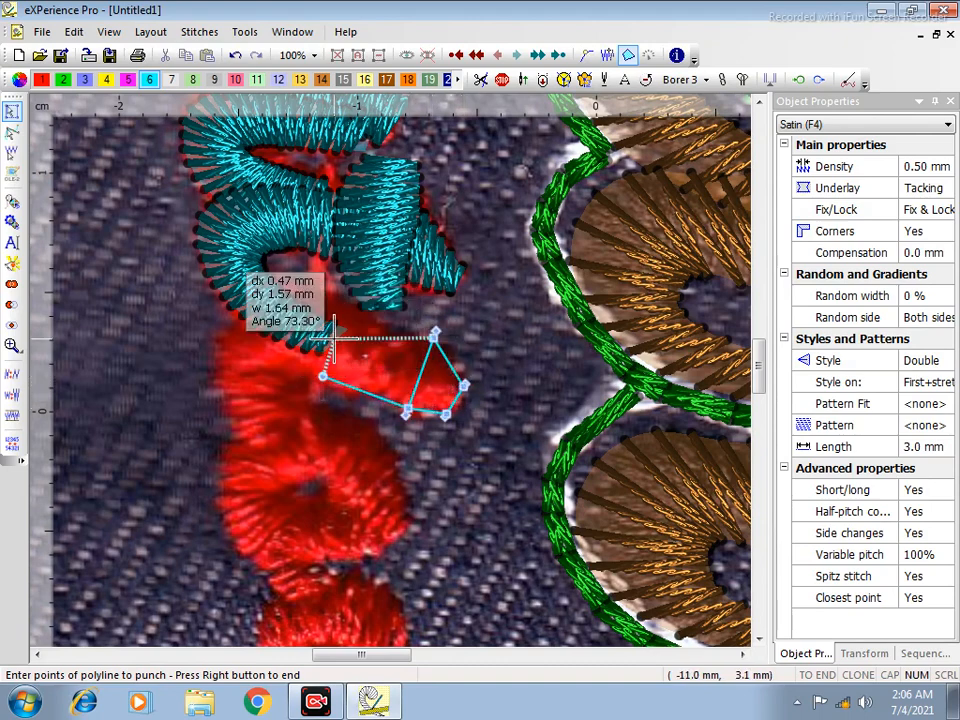
Continue the lobe's satin around the outer bend down to the short lower end over the round loop, and finish the shape.
left_click(338, 313)
left_click(266, 308)
left_click(295, 374)
left_click(206, 341)
left_click(290, 379)
left_click(226, 410)
left_click(297, 394)
left_click(341, 453)
right_click(312, 463)
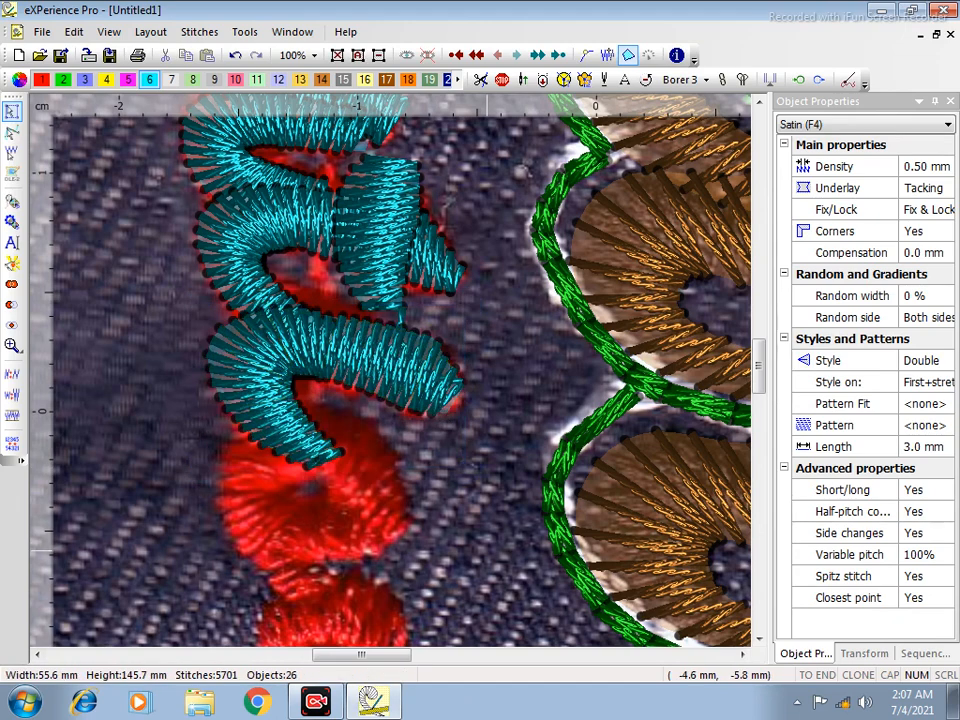
Start a satin shape at the lower end of the round red loop and trace it up and over the loop's upper arc.
left_click(390, 549)
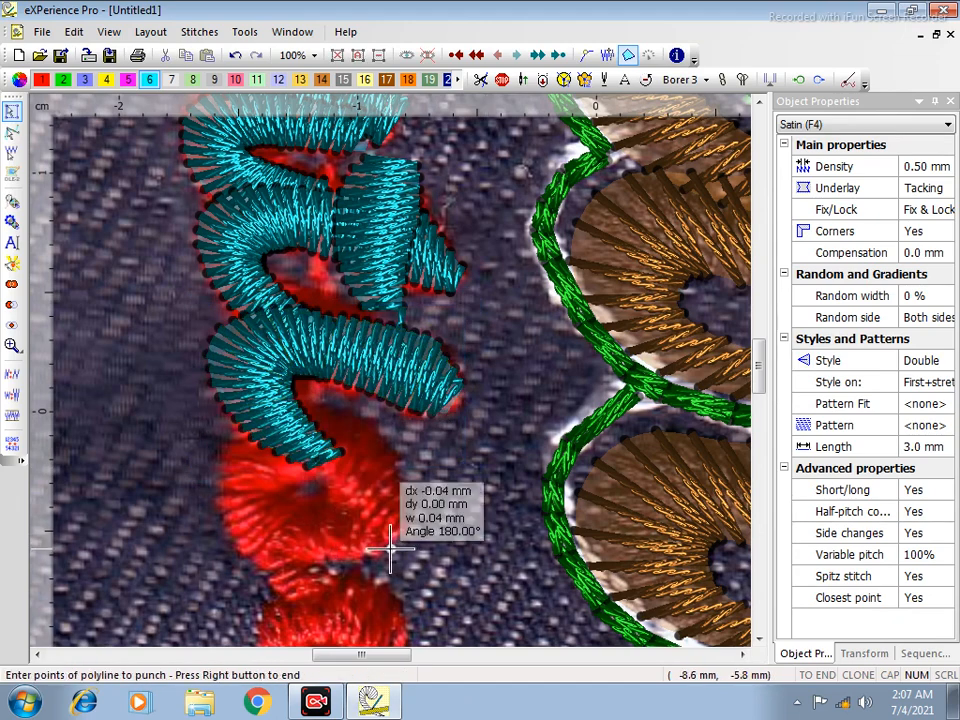
left_click(418, 519)
left_click(338, 507)
left_click(398, 442)
left_click(318, 479)
left_click(315, 483)
left_click(304, 487)
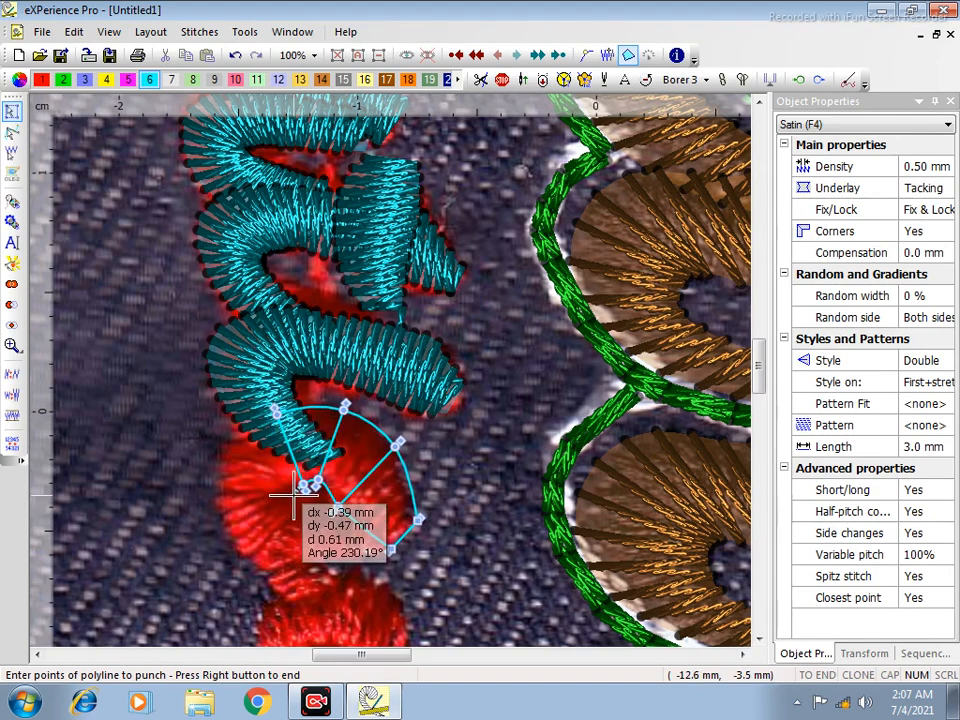
Continue the loop's satin around the outer bend and along the lower strand back to its starting end, and finish the shape.
left_click(217, 450)
left_click(301, 508)
left_click(232, 548)
left_click(328, 513)
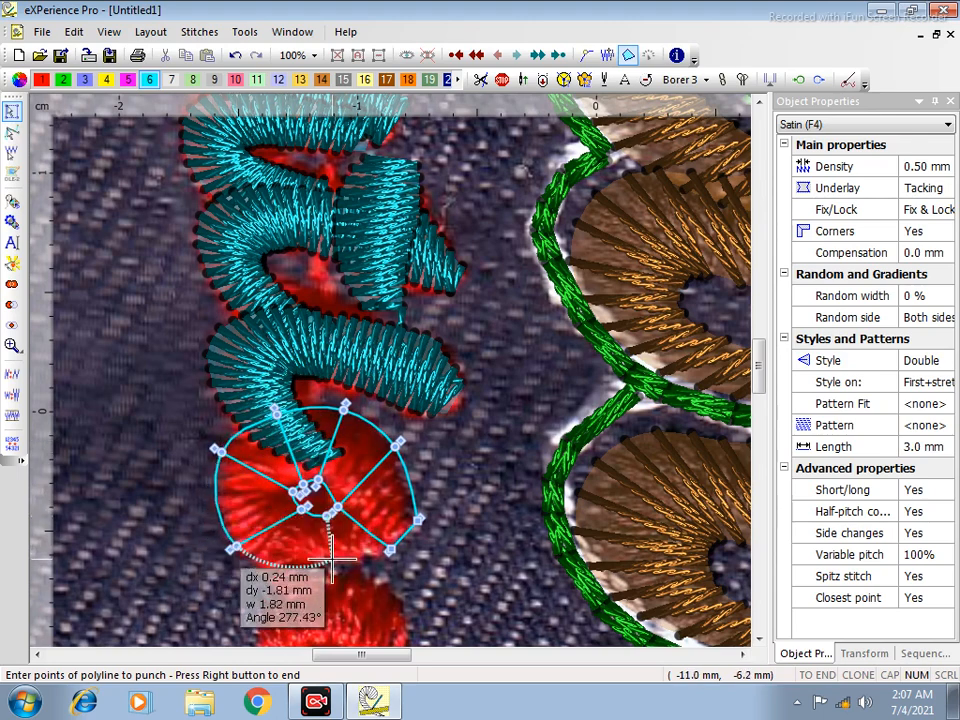
left_click(420, 521)
left_click(396, 558)
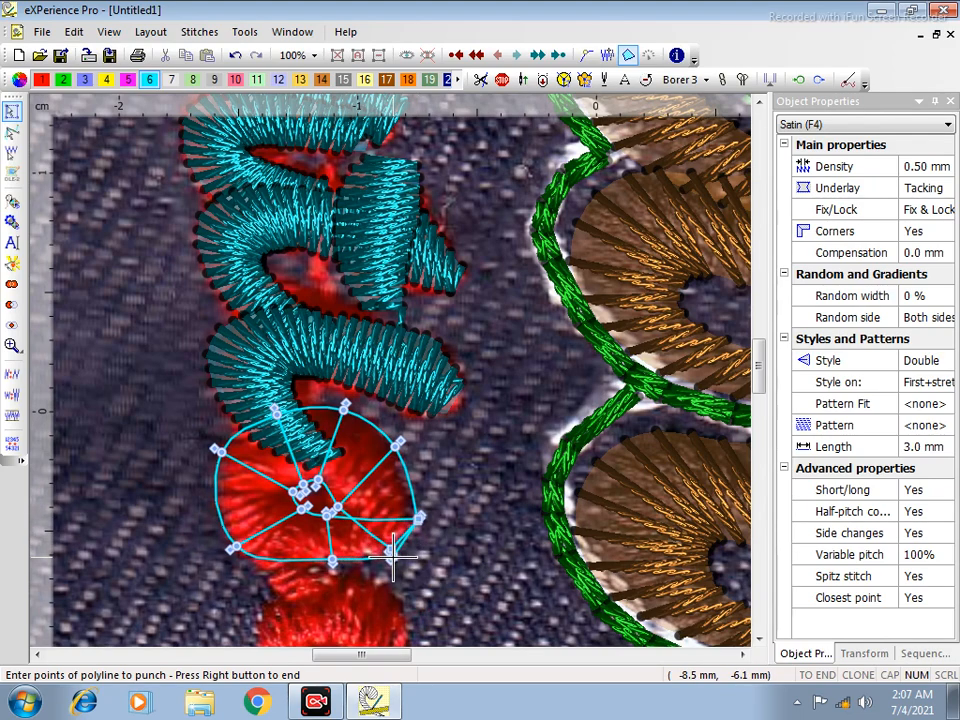
right_click(396, 558)
right_click(544, 536)
Change the exit point of the round loop's satin to its lower outer edge, beside the next red section.
left_click(446, 447)
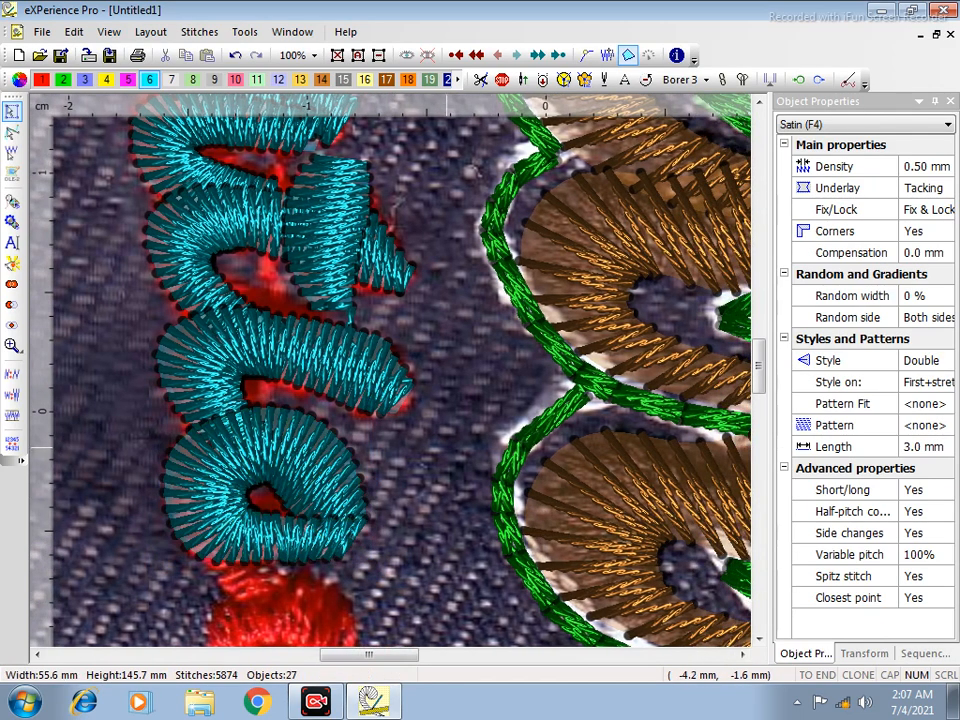
scroll(444, 449, "down", 2)
scroll(444, 454, "up", 1)
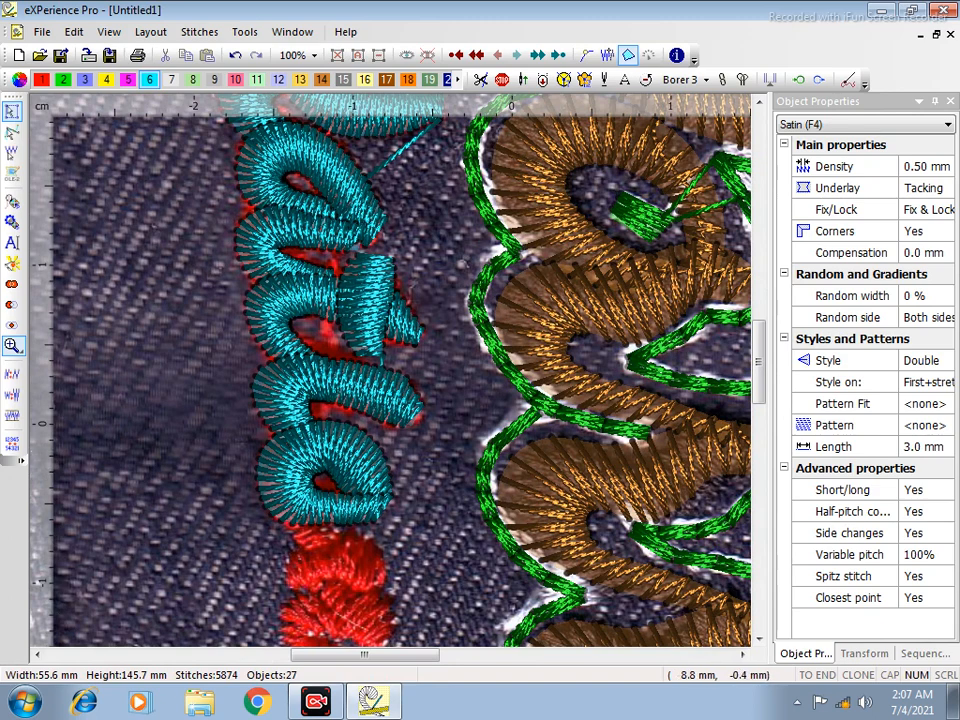
left_click_drag(174, 472, 545, 710)
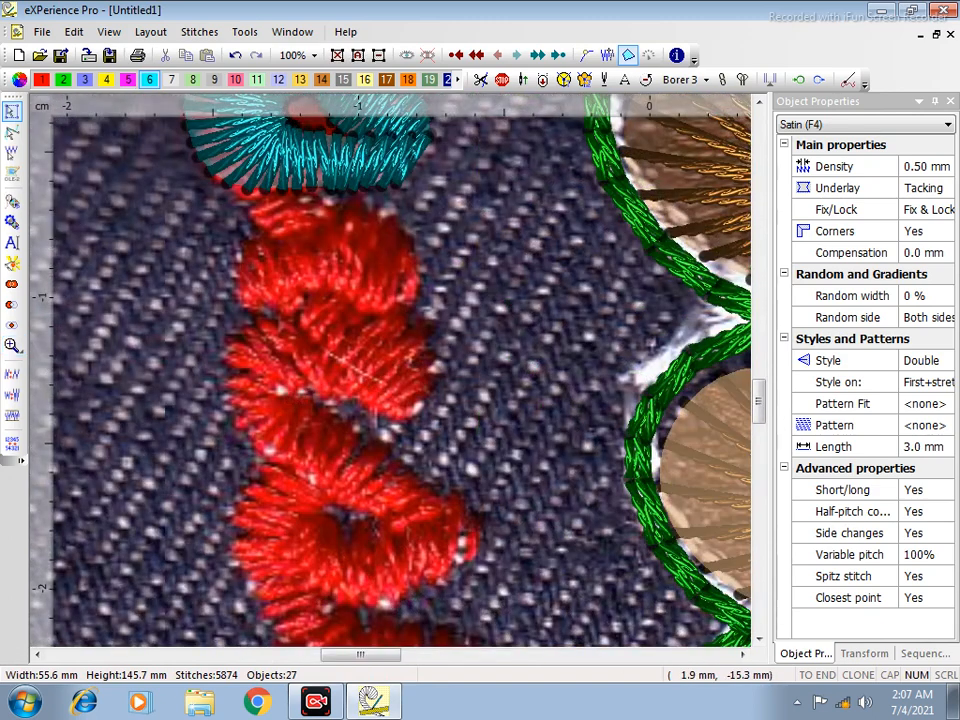
left_click(370, 170)
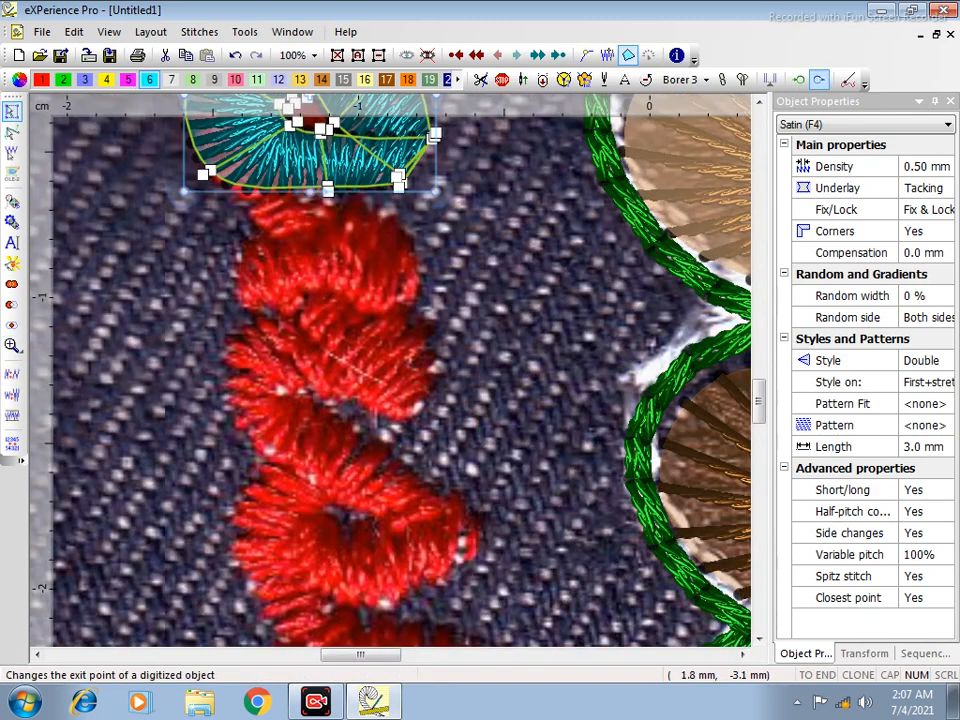
left_click(819, 79)
left_click(224, 175)
key("Escape")
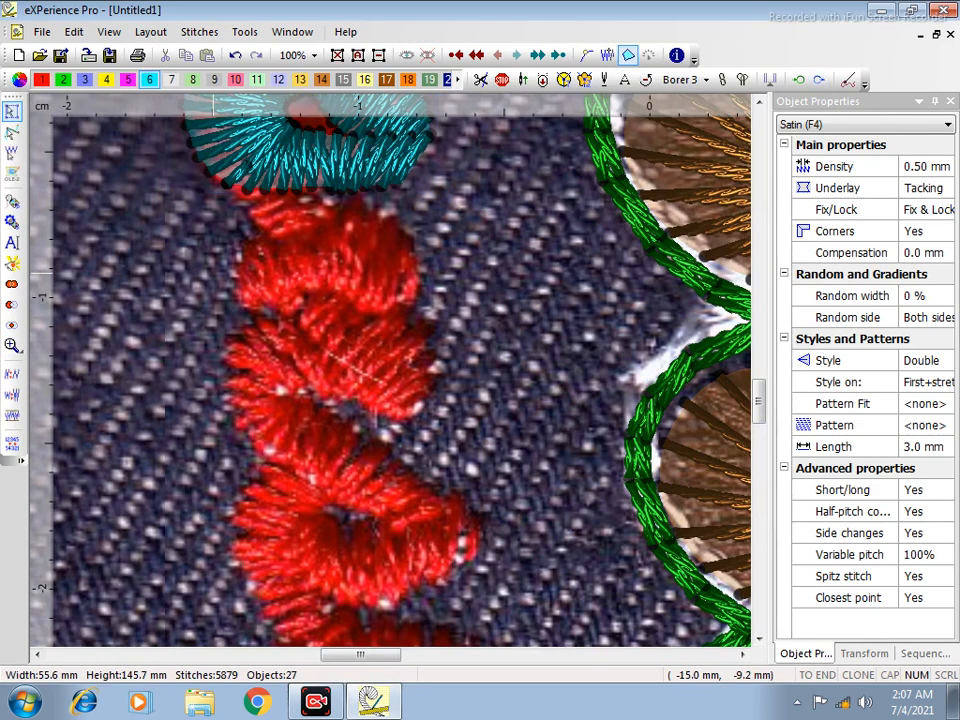
Trace a short connecting satin from the round loop's lower outer edge into the middle of the red lobe below.
left_click(217, 176)
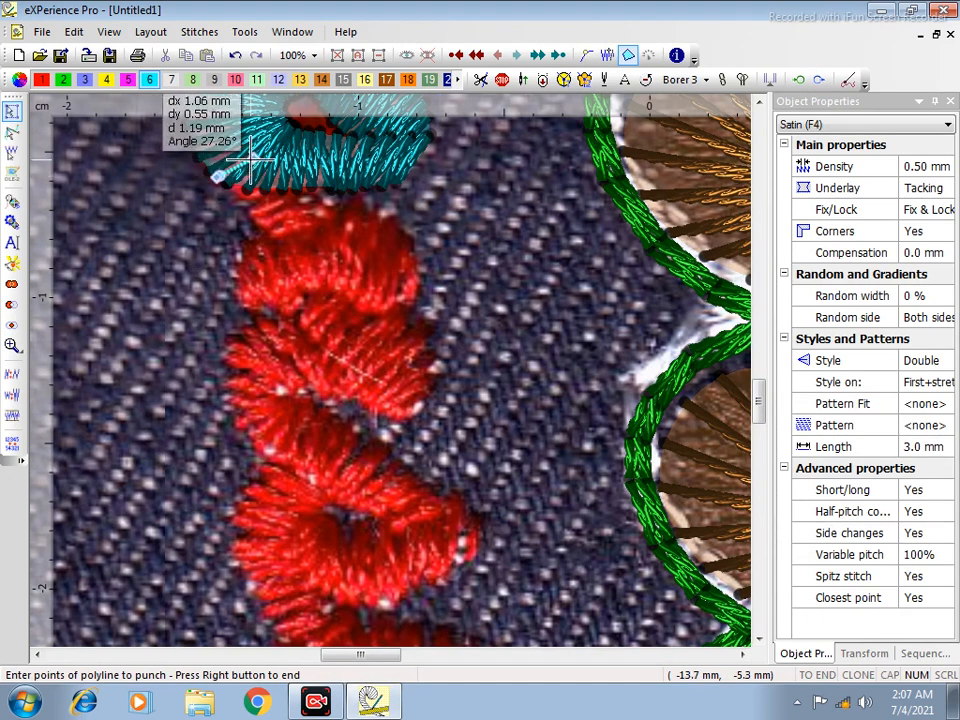
left_click(247, 215)
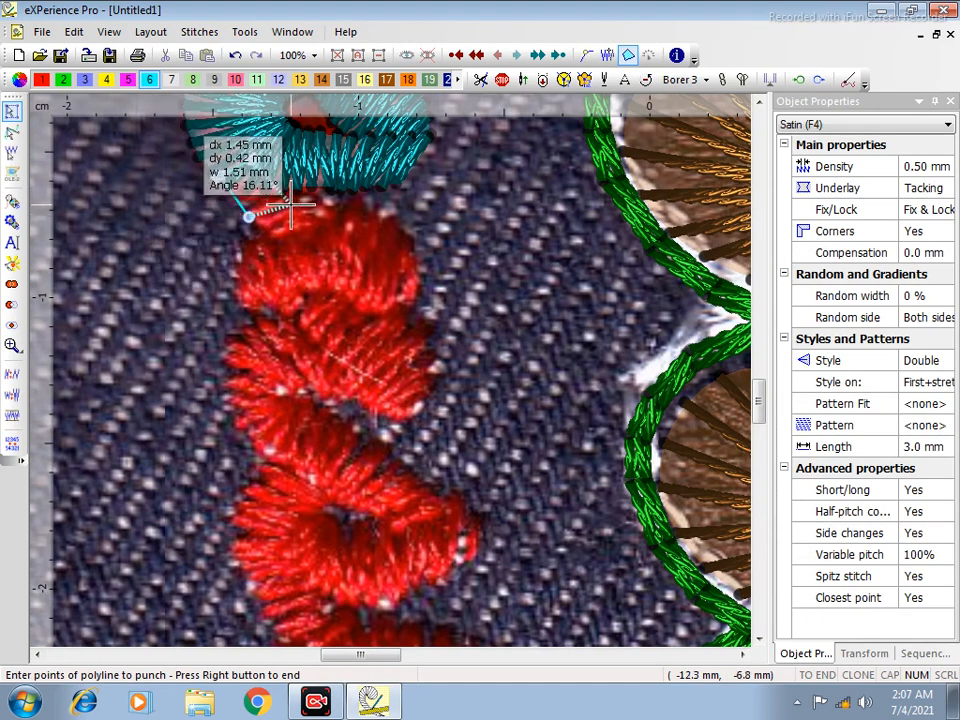
left_click(341, 265)
left_click(367, 218)
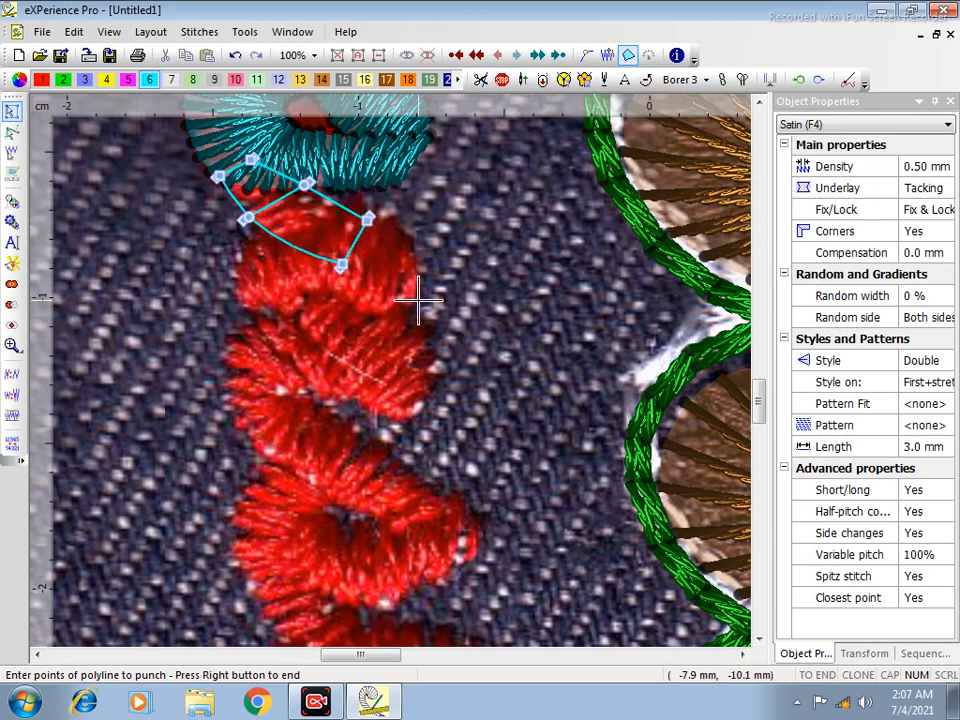
Start a satin shape at the end of the small red arch below the loop and trace its rounded inner end.
left_click(415, 304)
left_click(426, 251)
left_click(355, 308)
left_click(390, 208)
left_click(319, 295)
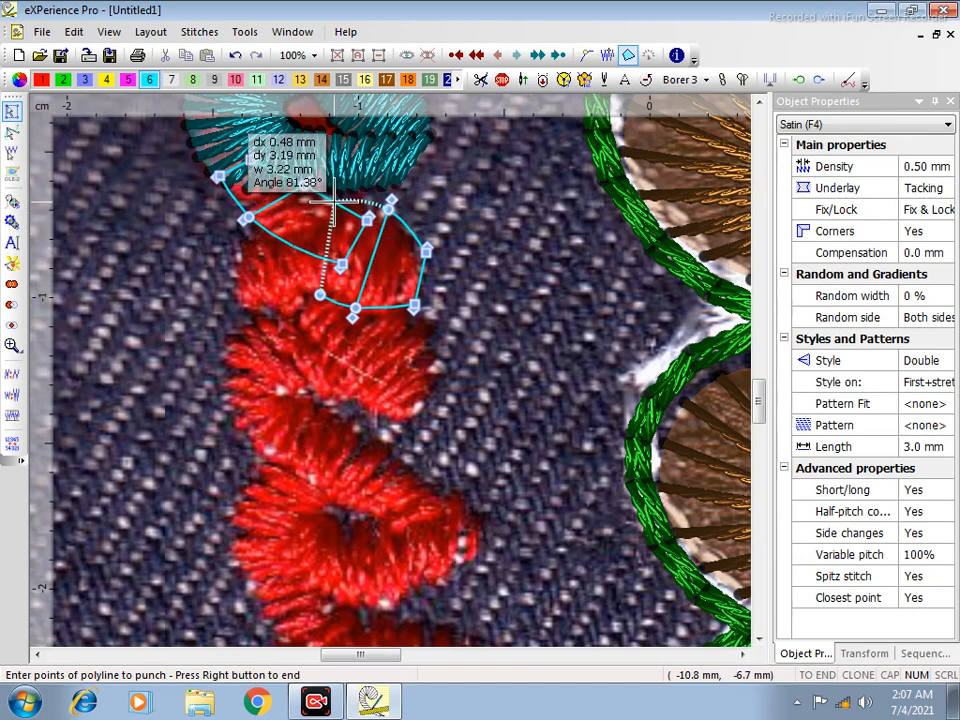
Continue the small arch's satin over the top and around the outer bend to its short lower end, and finish the shape.
left_click(333, 201)
left_click(300, 298)
left_click(257, 229)
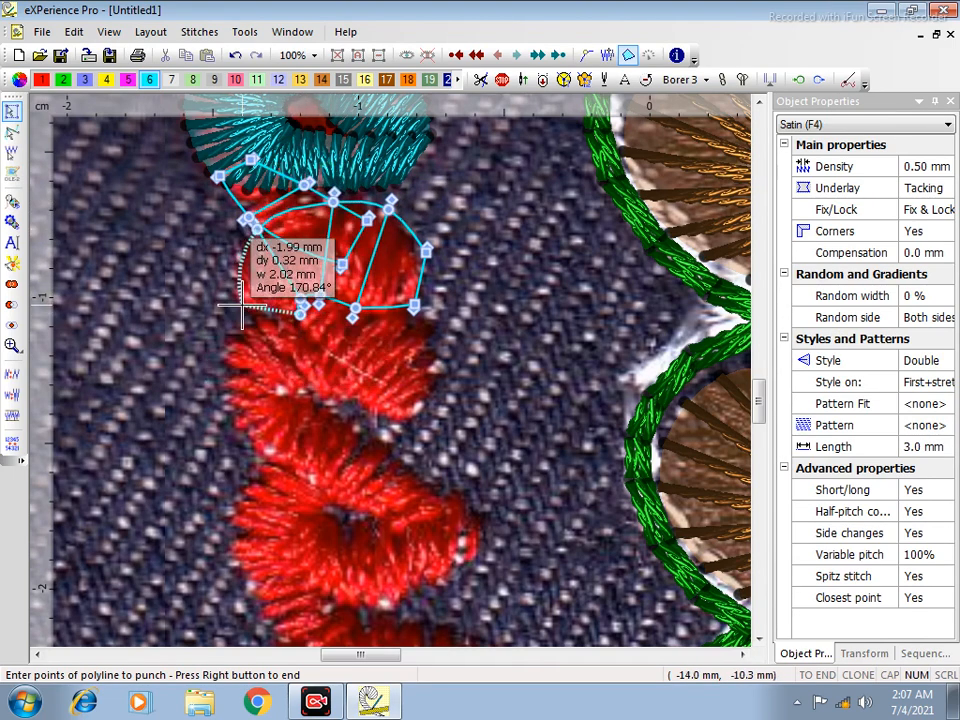
left_click(240, 304)
left_click(301, 314)
left_click(321, 333)
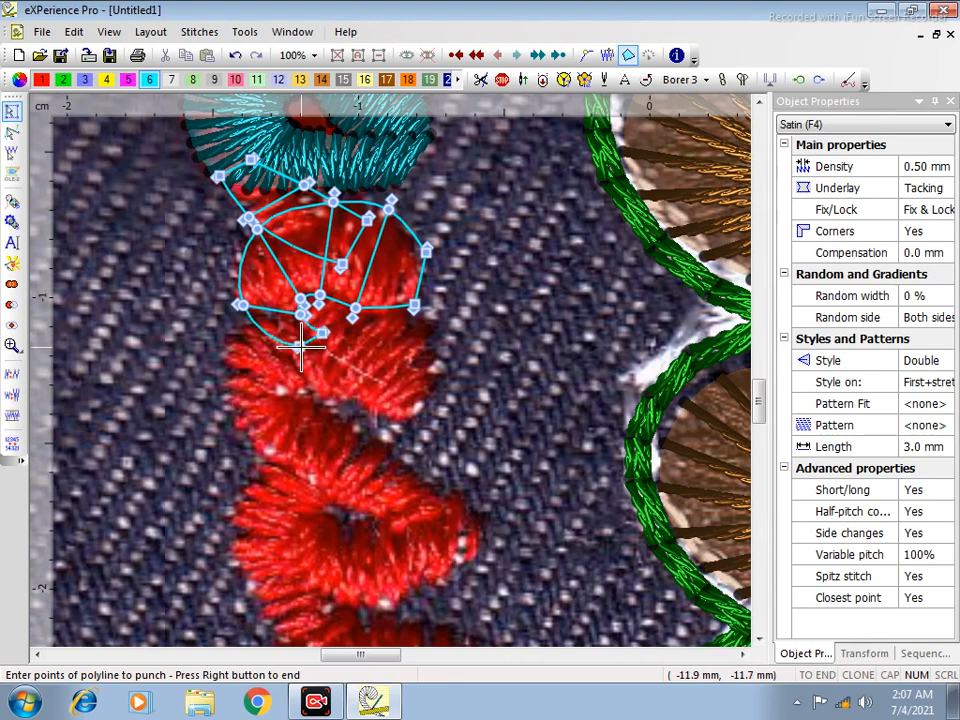
right_click(354, 367)
Start a satin shape at the tip of the next red lobe down and trace its rounded upper band to mid-arch.
left_click(396, 426)
left_click(430, 398)
left_click(352, 400)
left_click(422, 323)
left_click(311, 392)
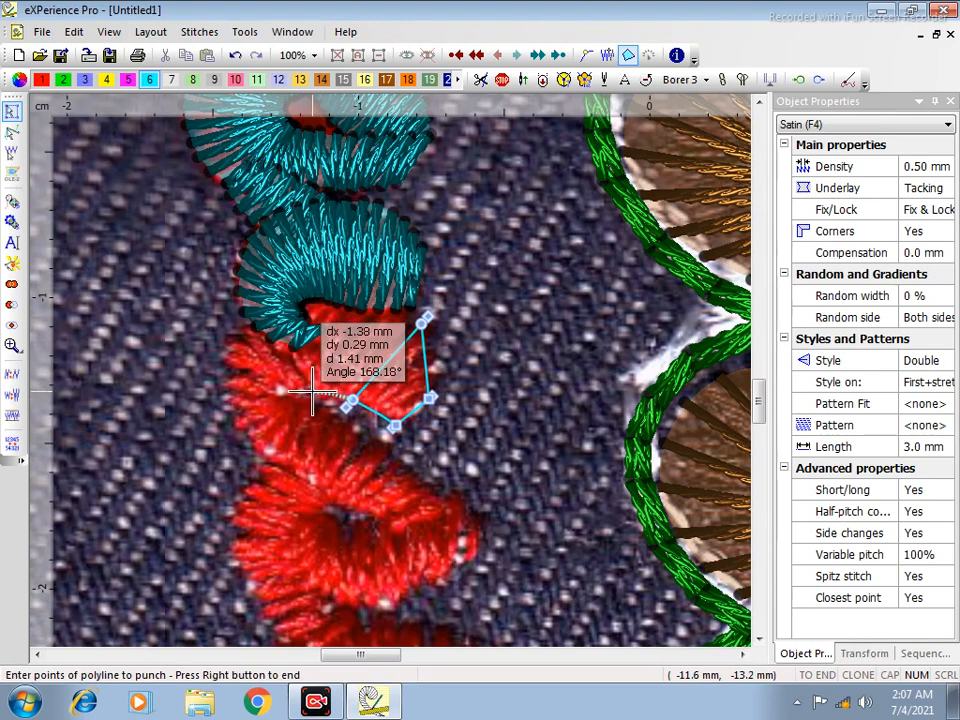
left_click(332, 291)
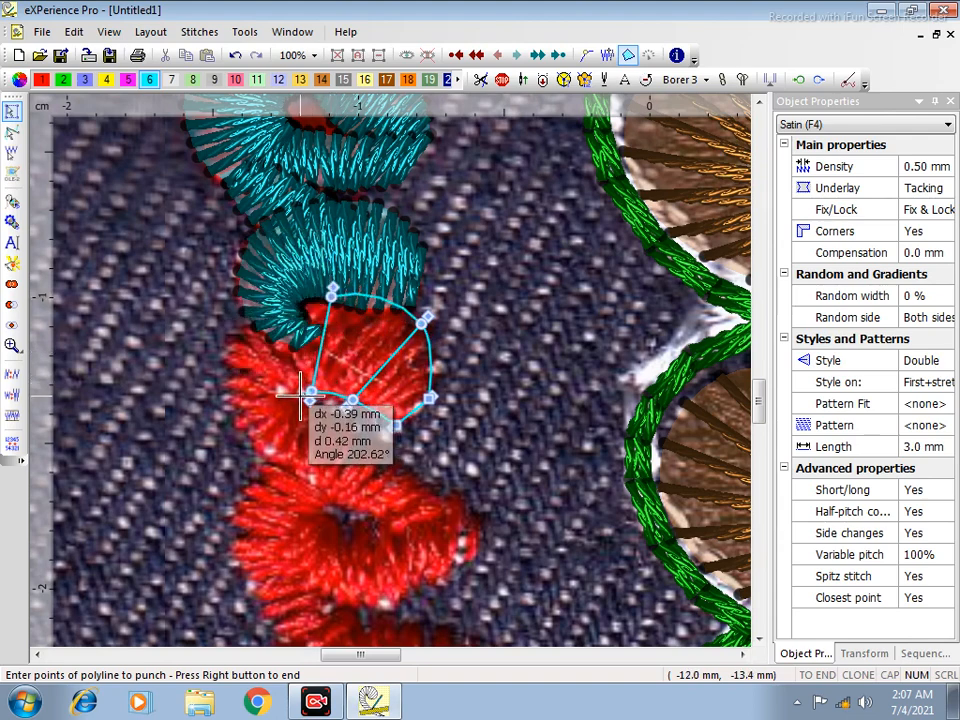
Continue the lobe's satin around the outer bend and along the diagonal strand down to its end, and finish the shape.
left_click(225, 326)
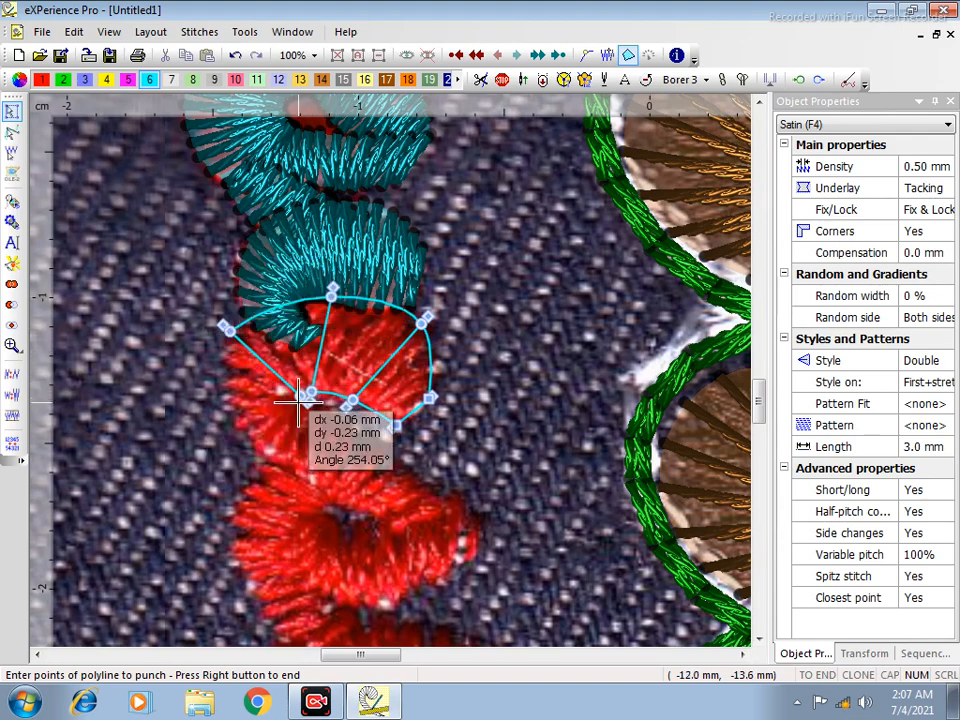
left_click(299, 402)
left_click(229, 422)
left_click(366, 432)
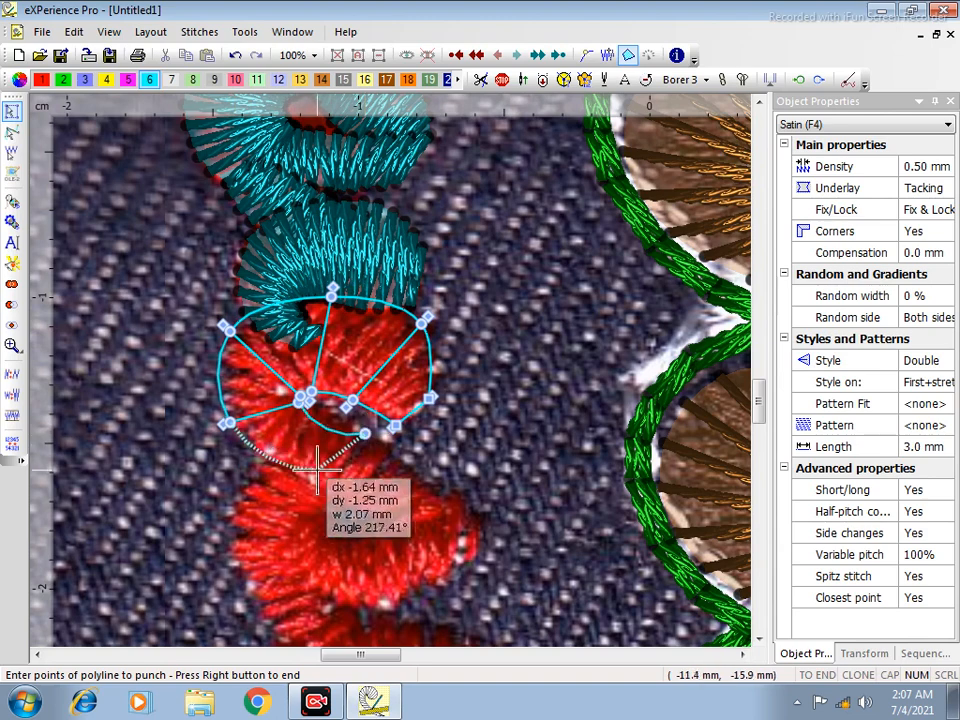
left_click(300, 478)
left_click(442, 492)
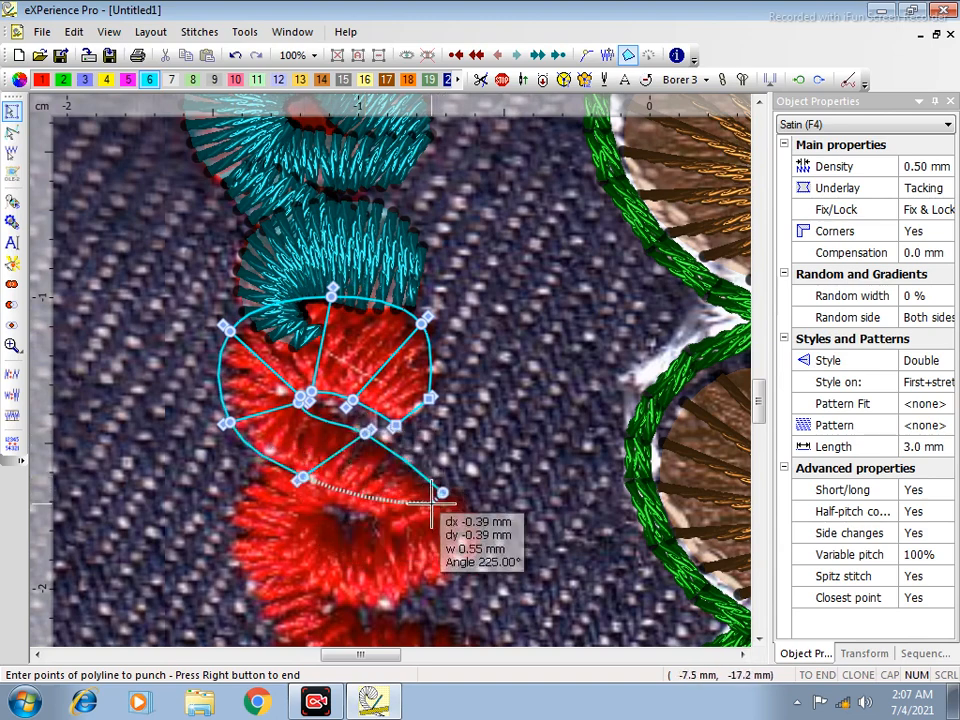
right_click(415, 520)
right_click(415, 520)
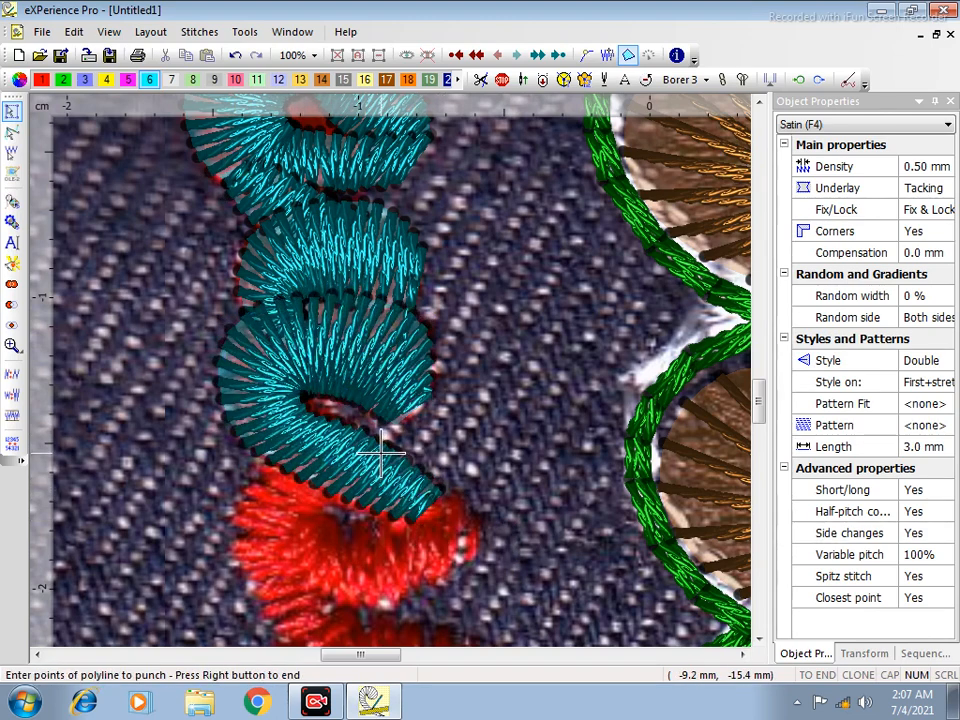
Refine the lobe's satin outline by shifting its nodes along the rounded upper edge, the inner opening and the outer bend.
key("Escape")
left_click(12, 132)
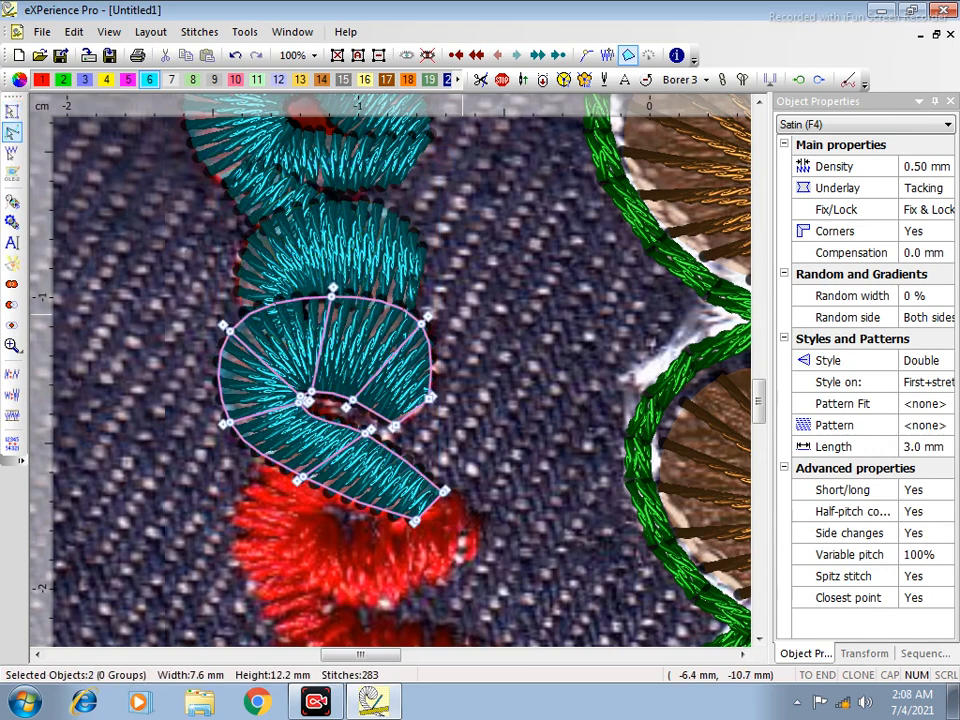
left_click(423, 323)
left_click_drag(414, 331, 416, 330)
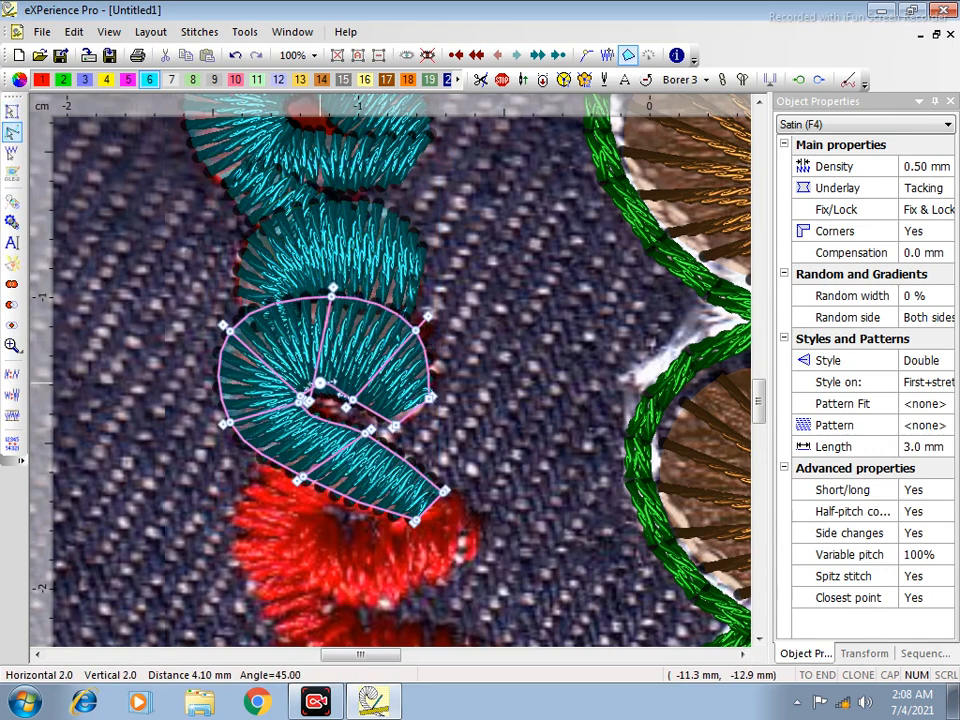
left_click_drag(318, 390, 318, 389)
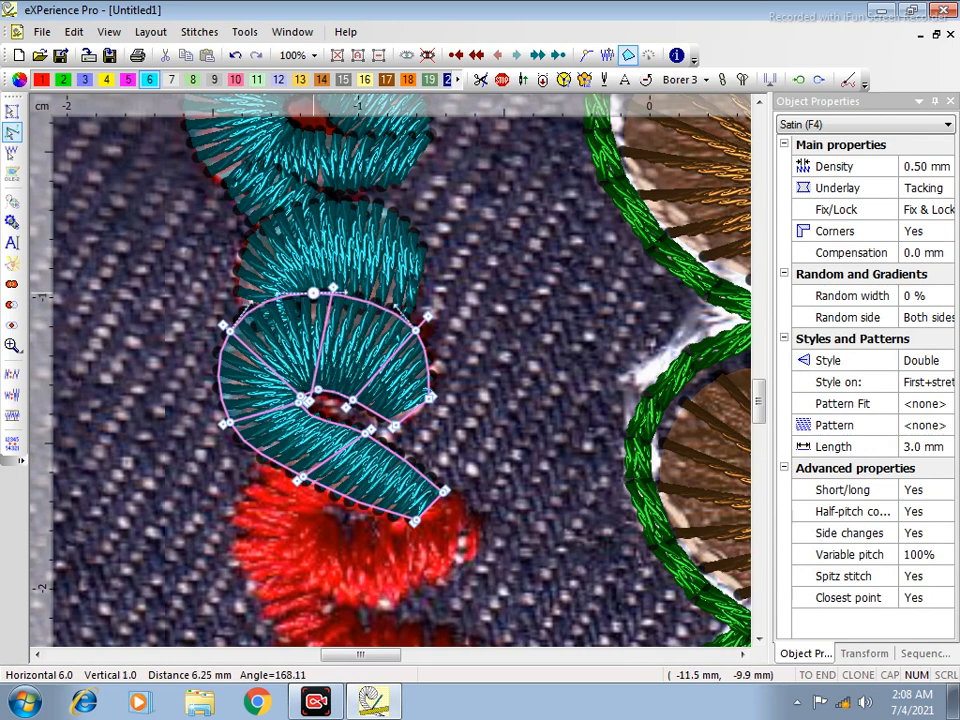
left_click_drag(317, 285, 316, 285)
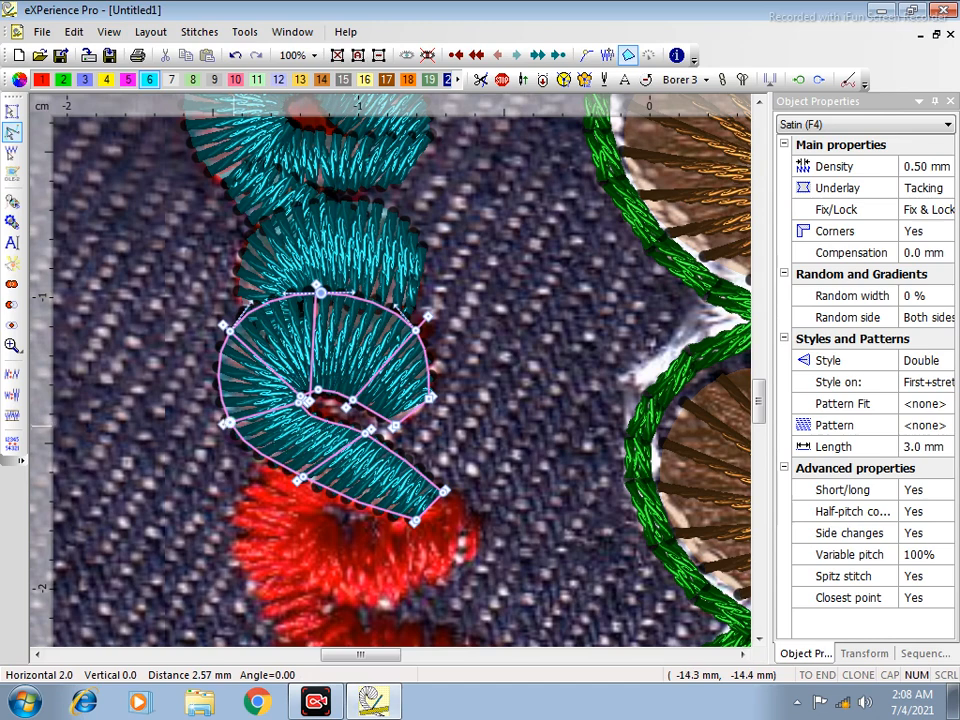
left_click_drag(228, 414, 228, 412)
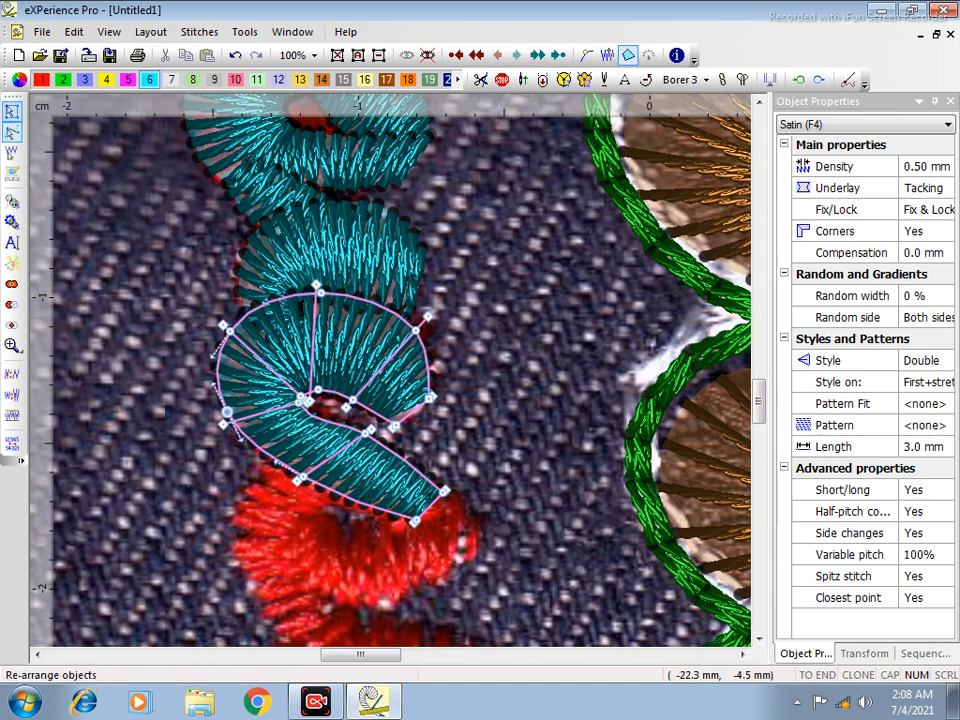
left_click(12, 111)
left_click(535, 331)
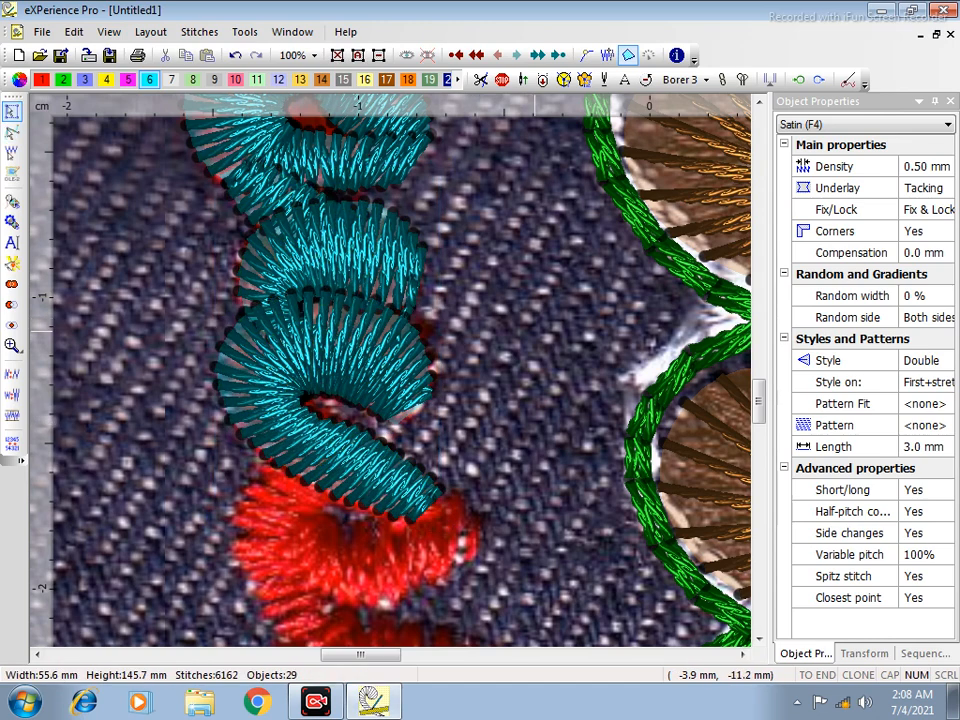
Start a satin shape inside the next red loop down and trace its lower band towards the pointed tip.
scroll(490, 400, "down", 3)
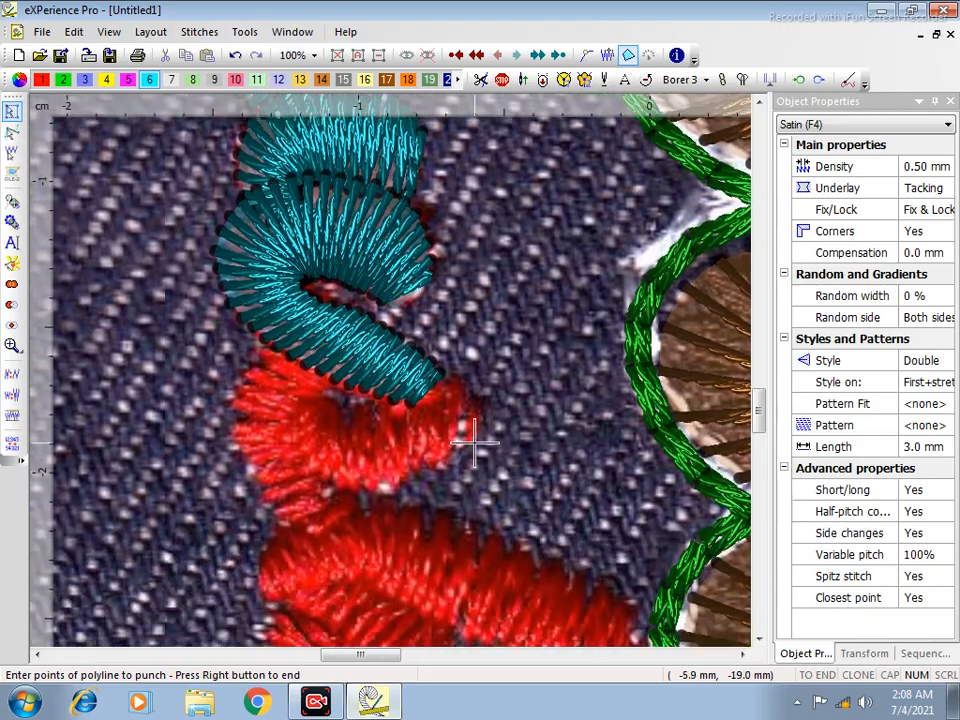
scroll(439, 565, "down", 3)
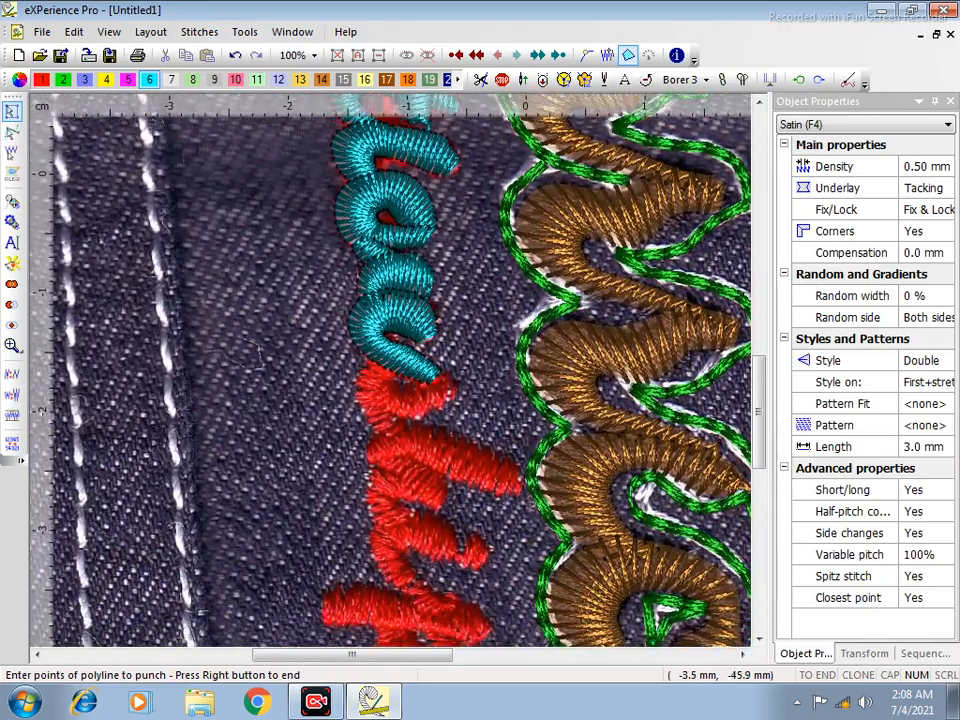
scroll(390, 355, "up", 1)
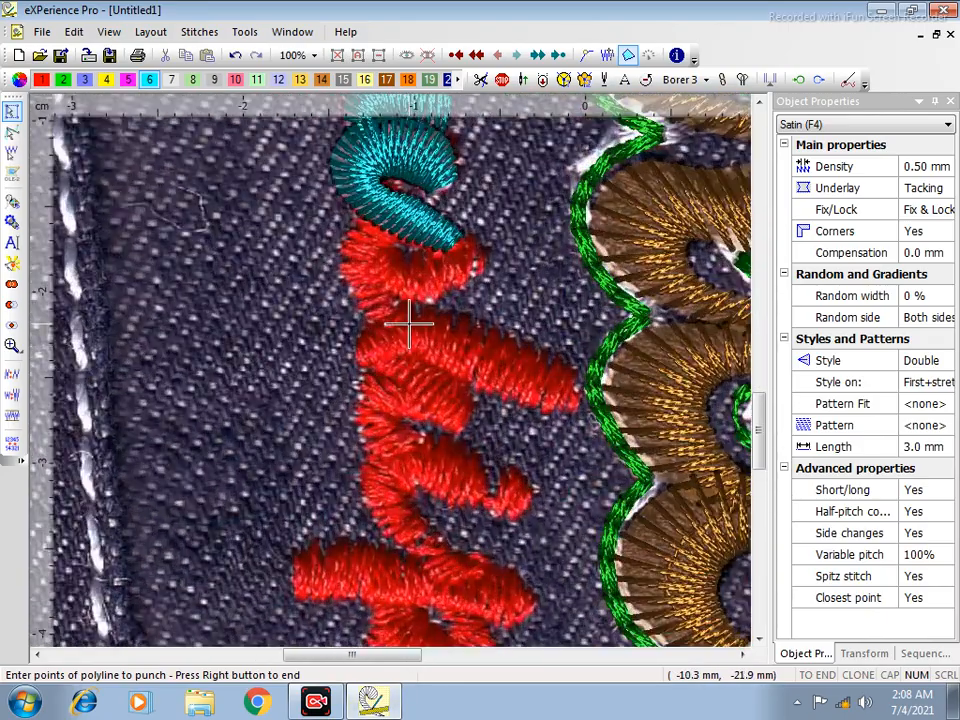
left_click(377, 245)
left_click(357, 275)
left_click(397, 257)
left_click(398, 300)
left_click(417, 257)
left_click(436, 307)
left_click(476, 251)
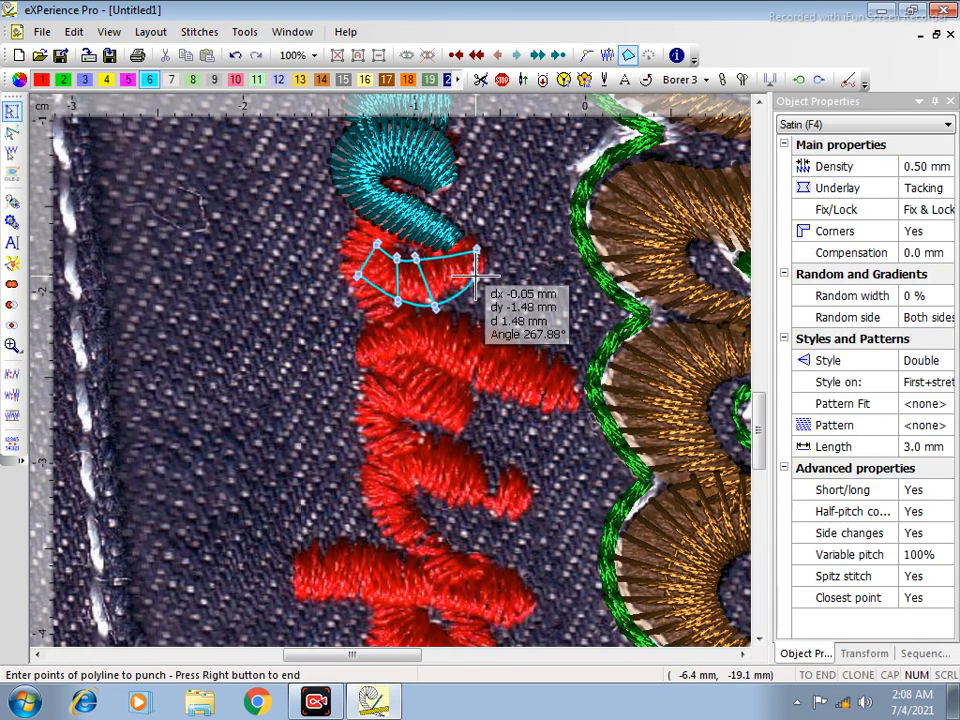
Continue the loop's satin around the pointed tip, back over the upper band and around the outer bend to its short lower end, and finish the shape.
left_click(476, 277)
left_click(476, 283)
left_click(488, 257)
left_click(435, 252)
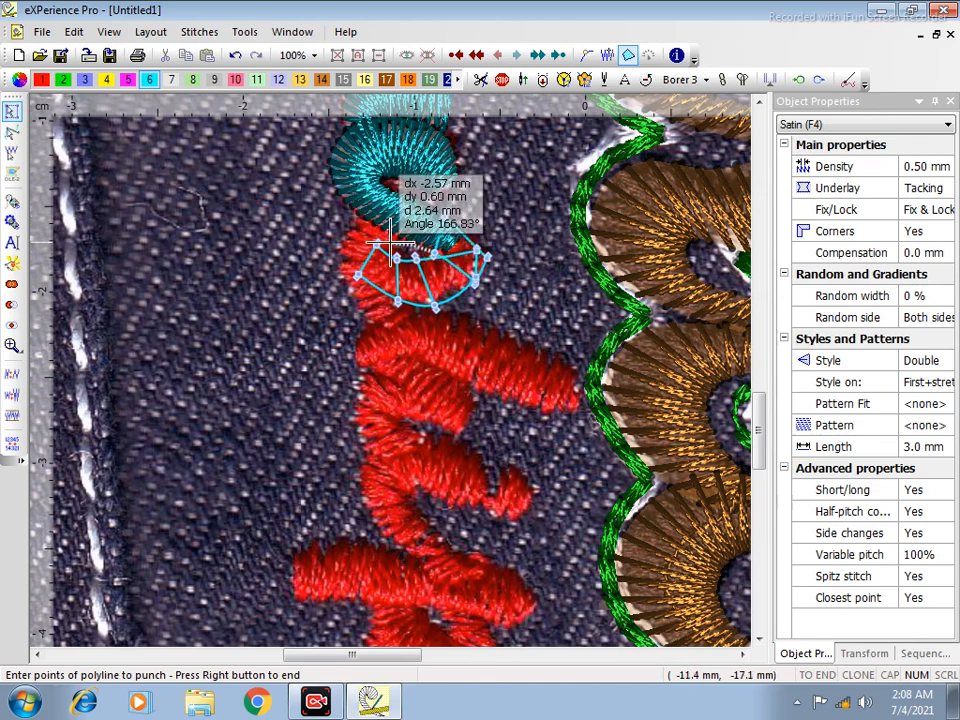
left_click(389, 253)
left_click(336, 243)
left_click(390, 274)
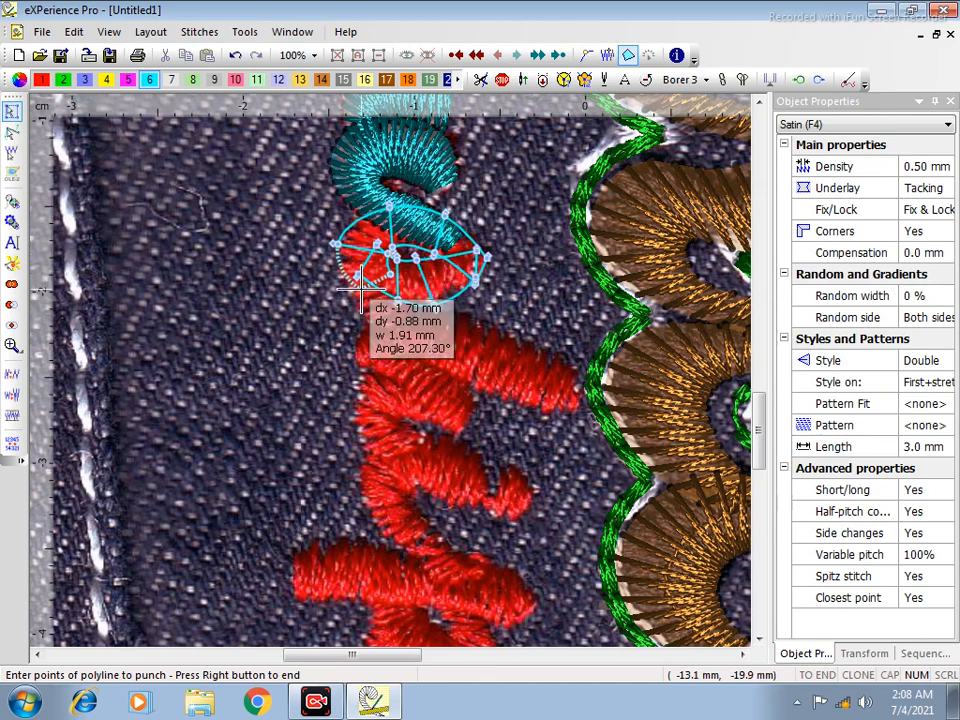
left_click(342, 296)
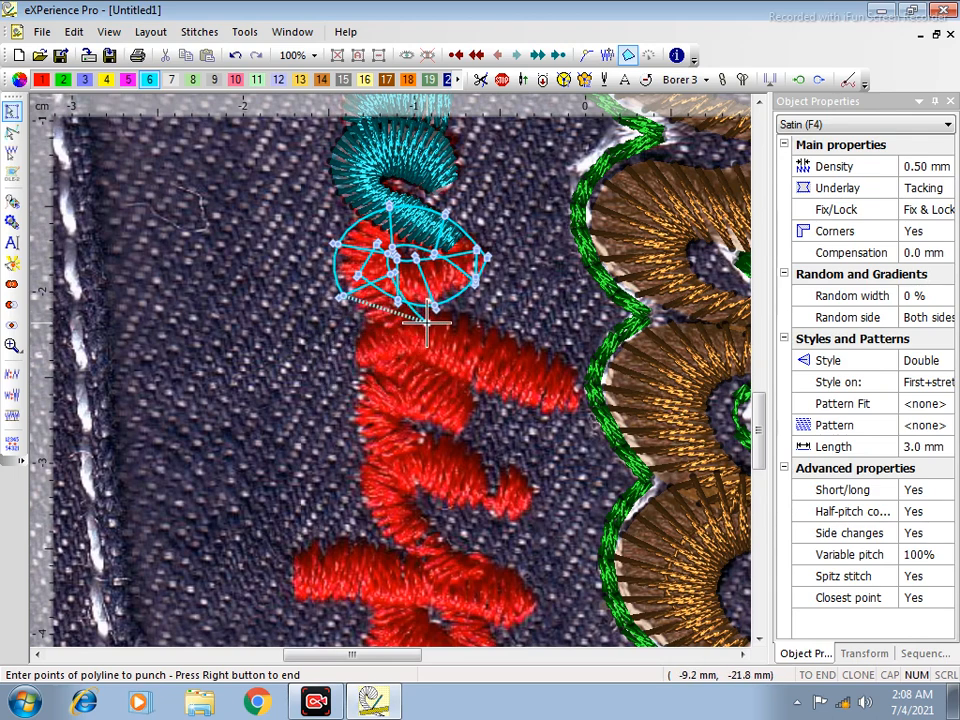
left_click(421, 321)
right_click(401, 340)
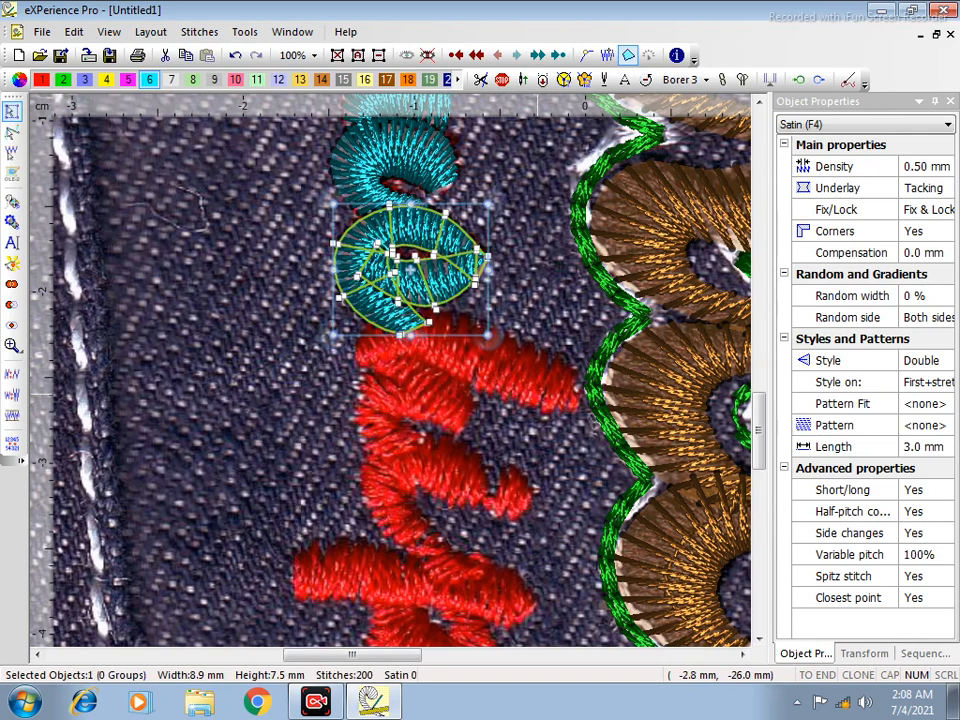
key("Escape")
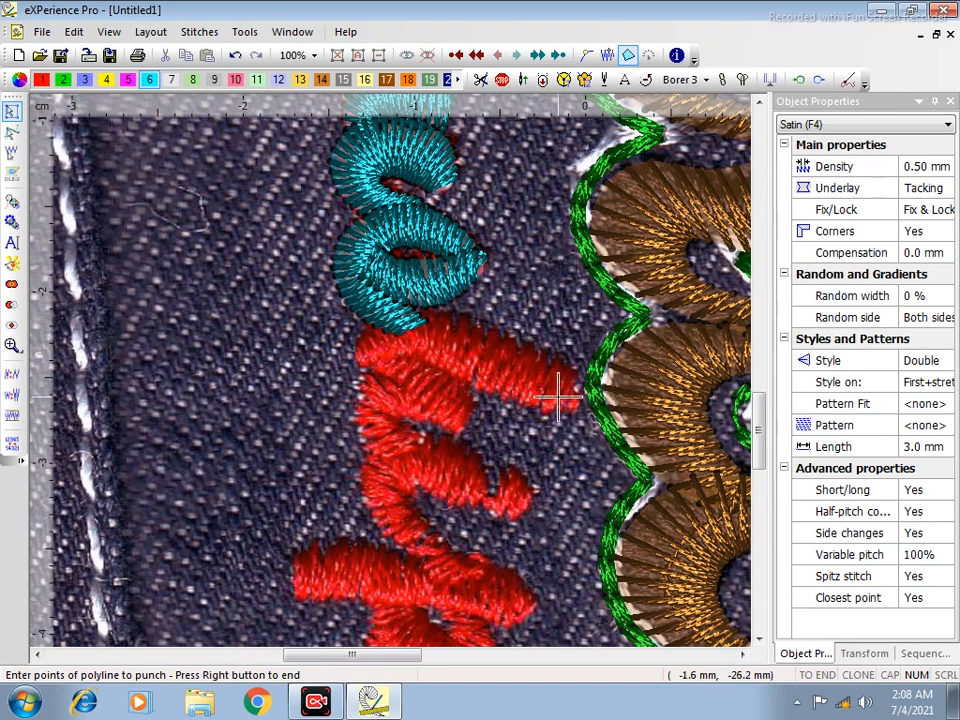
Start a satin shape at the tip of the long tapered red strand and trace it back to the motif's outer edge.
left_click(576, 410)
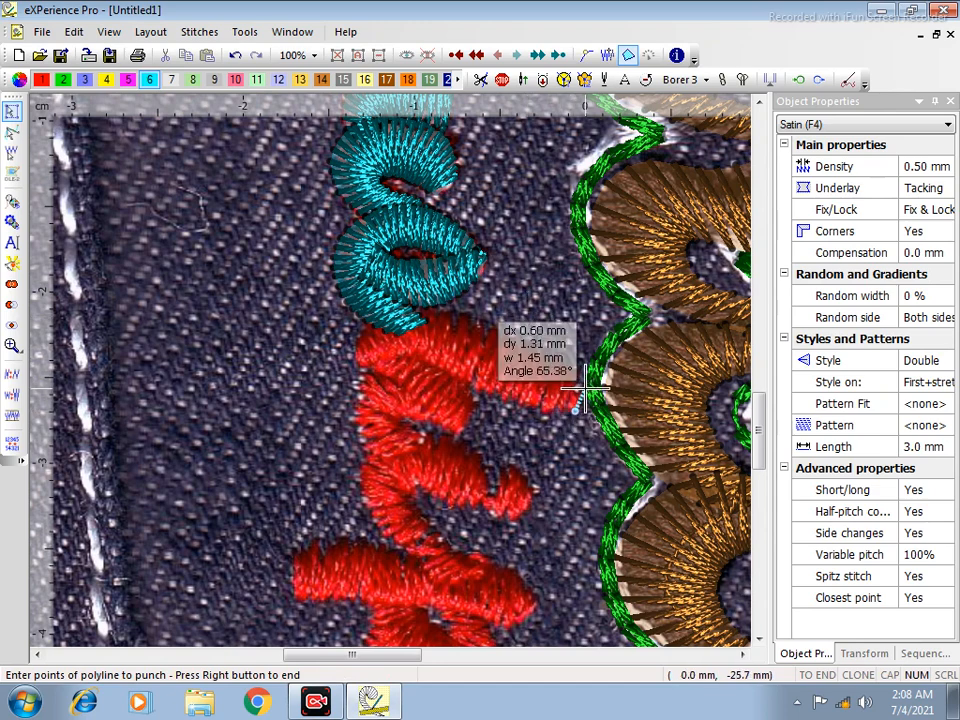
left_click(500, 395)
left_click(520, 330)
left_click(434, 362)
left_click(437, 308)
left_click(408, 323)
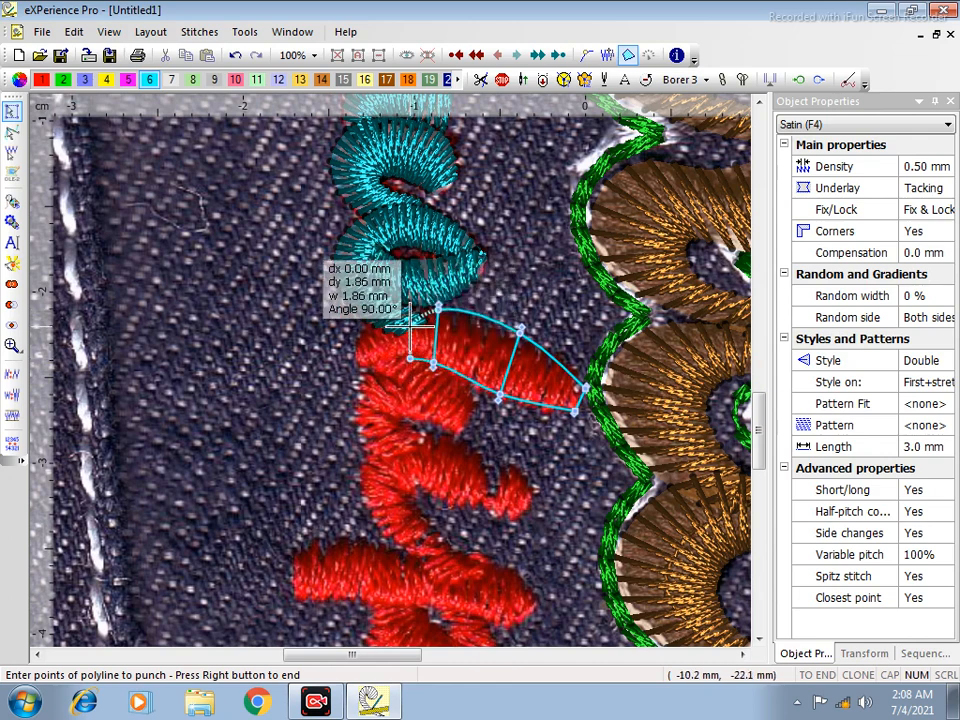
left_click(410, 360)
left_click(361, 369)
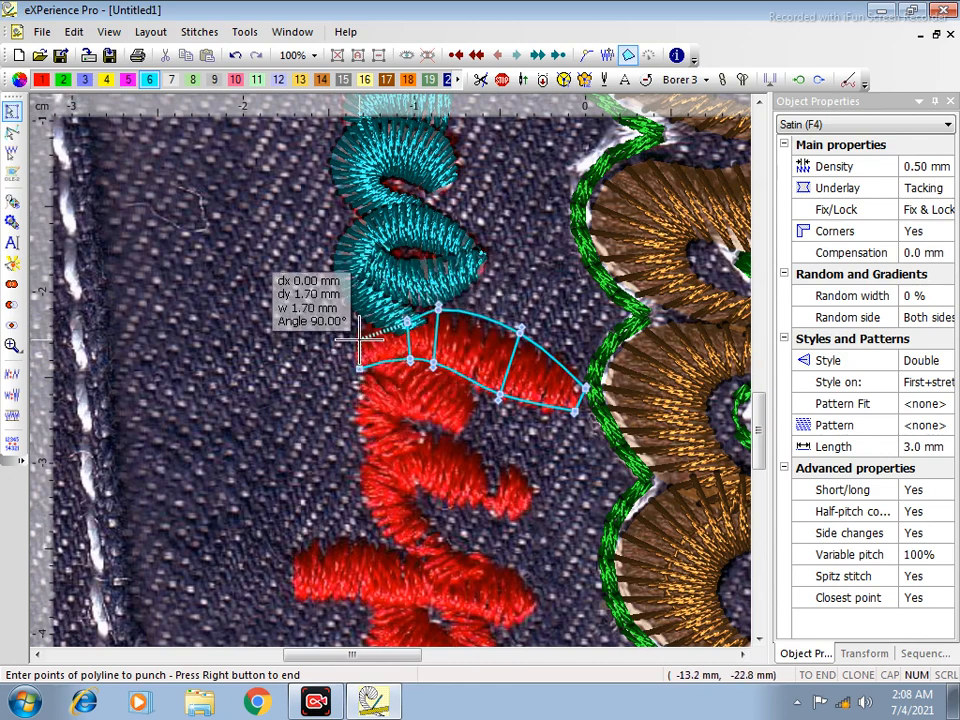
left_click(360, 338)
Fold the satin back at the outer edge and trace the short strand beneath the tapered one down to its tip.
left_click(358, 378)
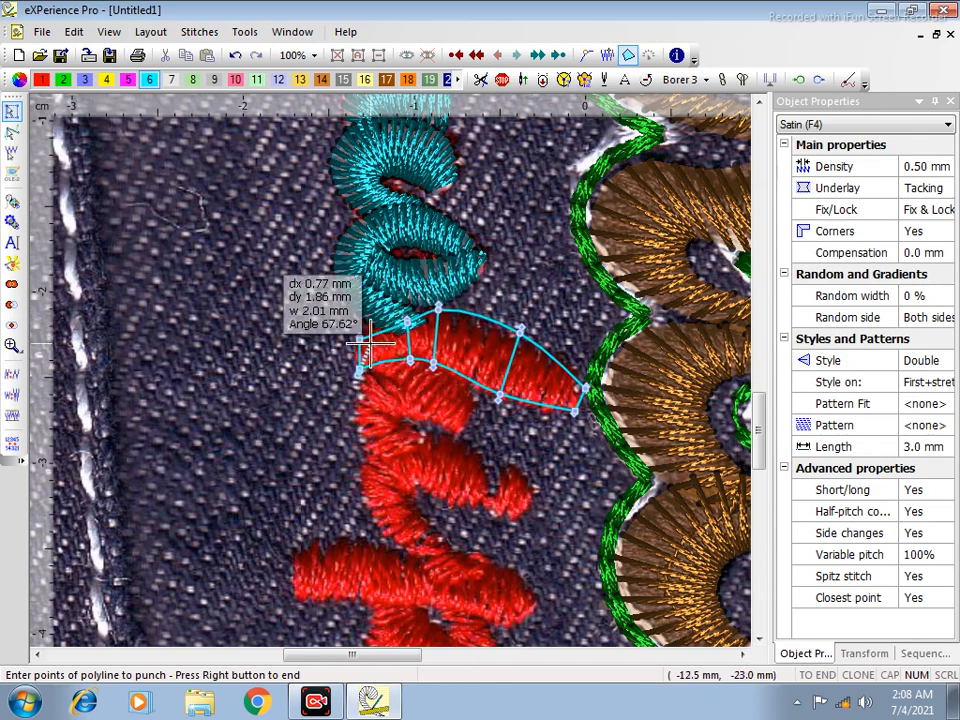
left_click(400, 381)
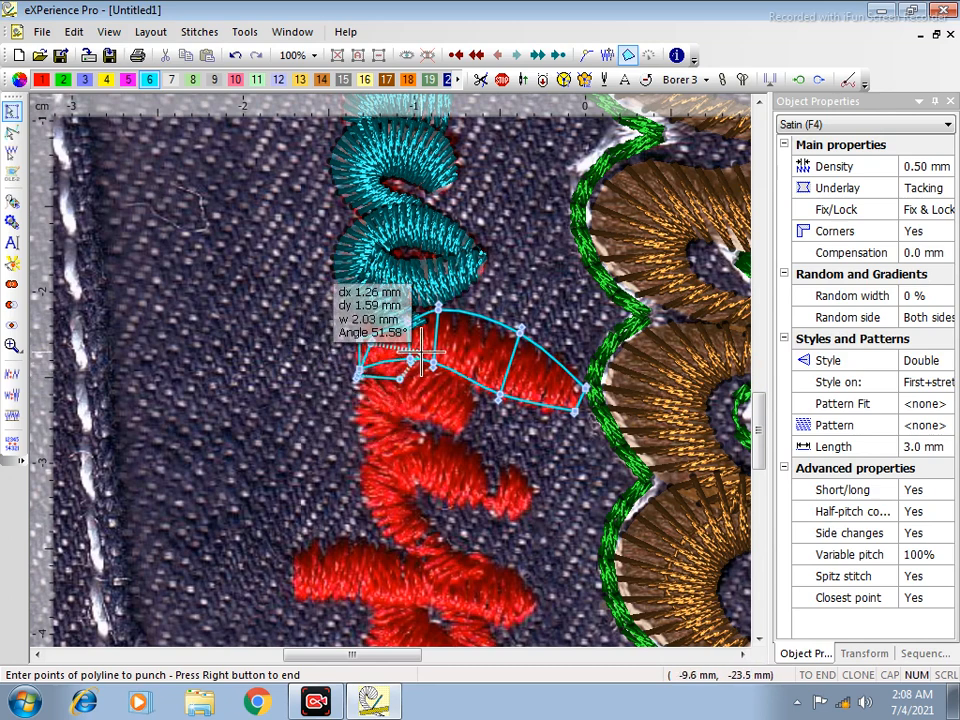
left_click(444, 420)
left_click(459, 437)
Return the satin from the short strand's tip, curve it around the outer bend to the small lower end, and finish the shape.
left_click(412, 415)
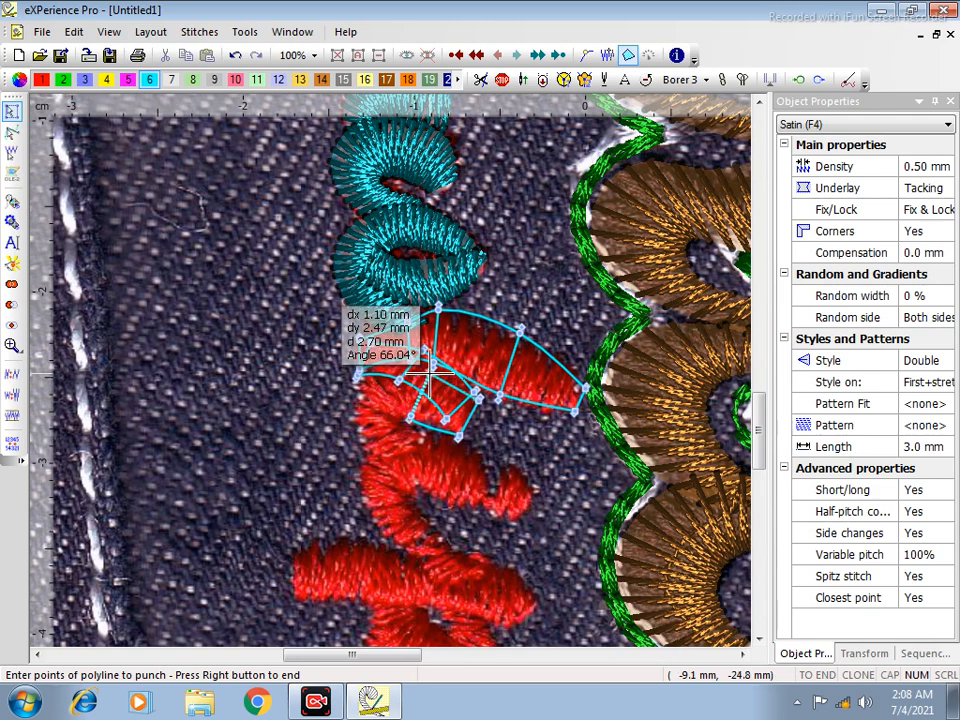
left_click(431, 371)
left_click(389, 420)
left_click(362, 381)
left_click(393, 425)
left_click(360, 438)
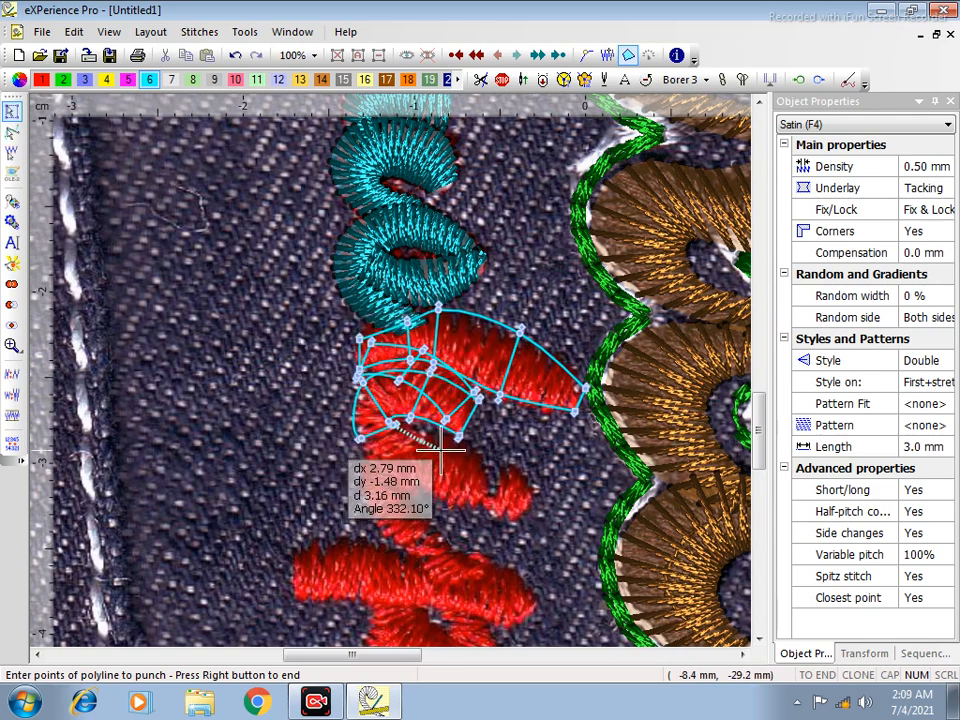
left_click(442, 443)
right_click(417, 463)
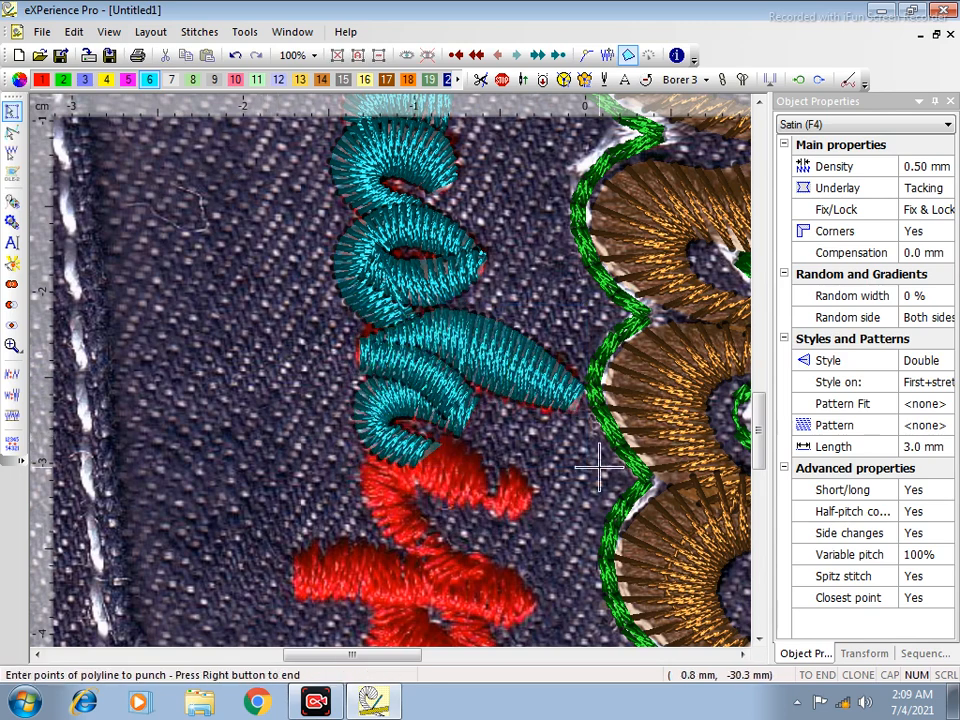
Start a satin shape on the small red tip beside the next curve down and trace across the tip.
left_click(521, 518)
left_click(536, 493)
left_click(502, 513)
left_click(520, 467)
left_click(489, 512)
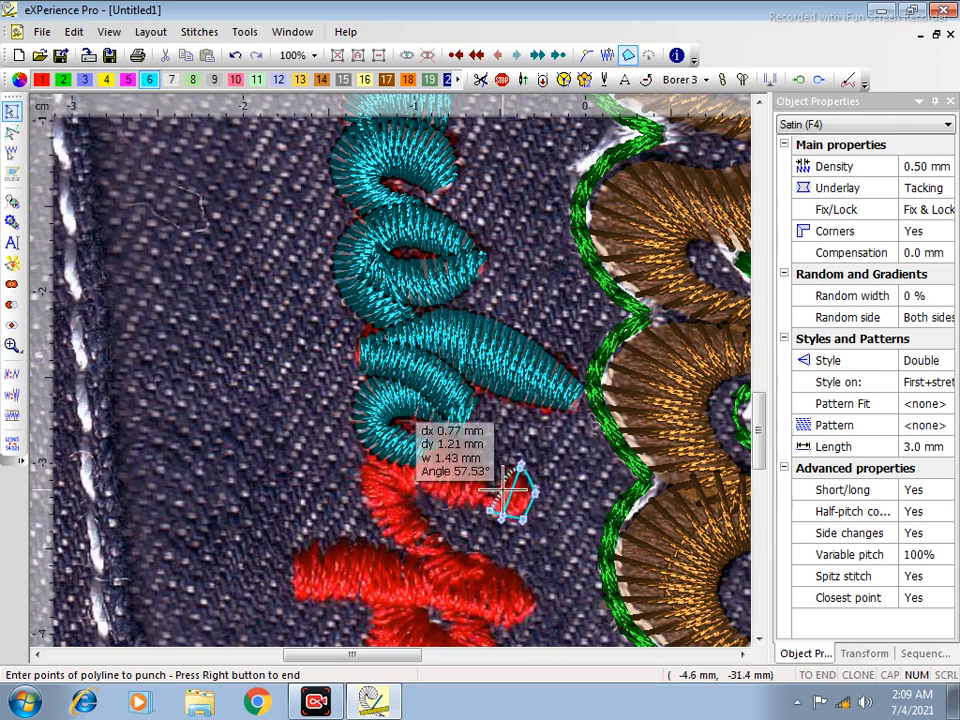
left_click(511, 460)
Continue the satin over the curve's rounded upper band, around the outer bend and down the diagonal strand to the crossbar, and finish the shape.
left_click(467, 502)
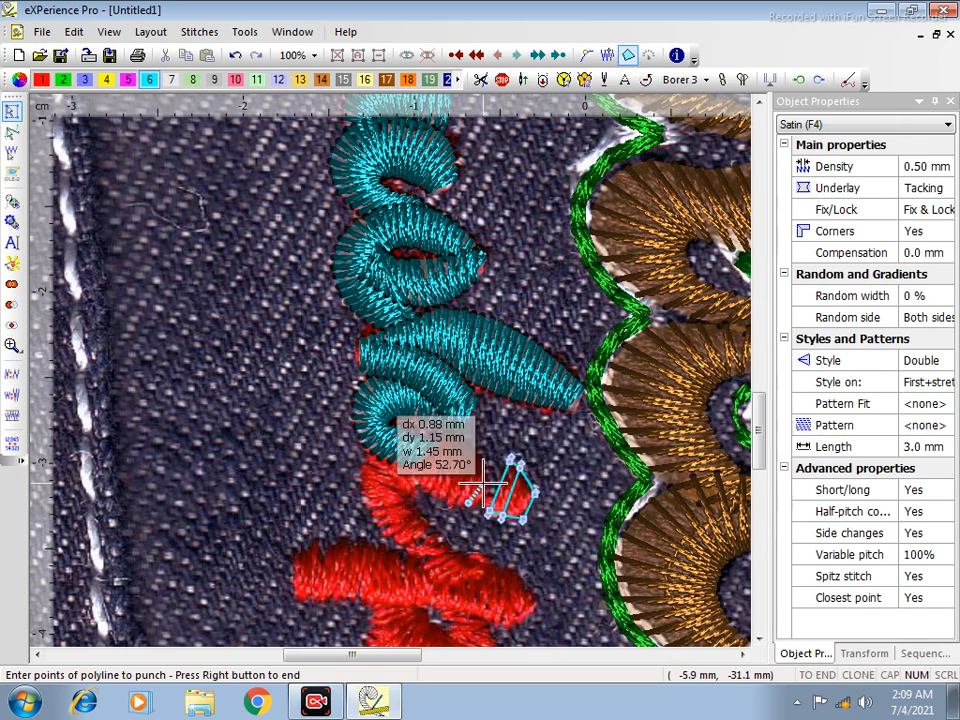
left_click(435, 499)
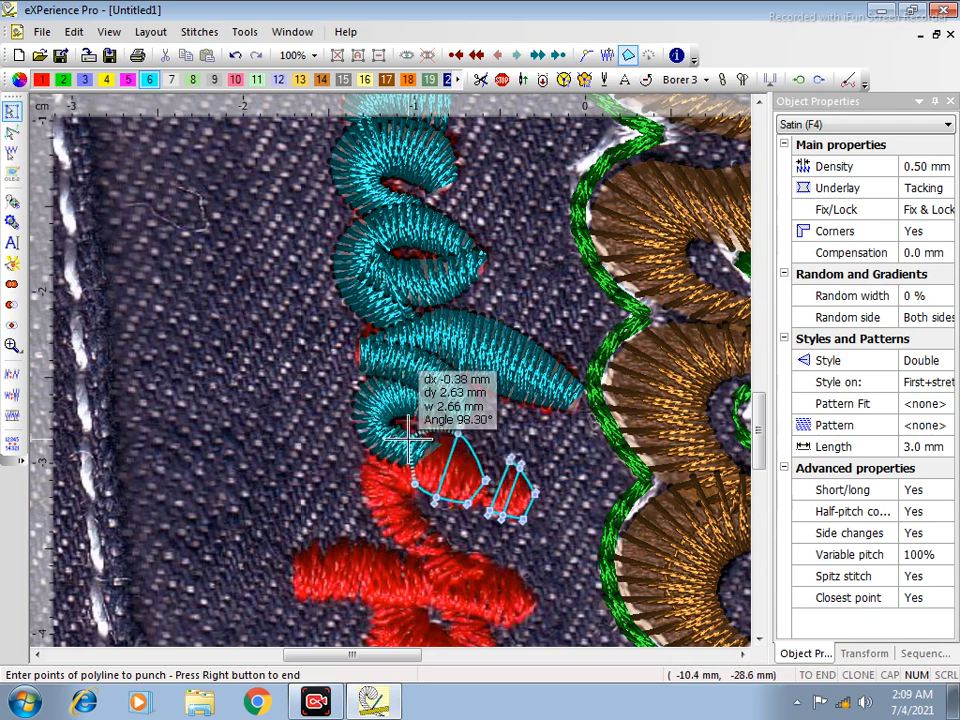
left_click(410, 489)
left_click(359, 461)
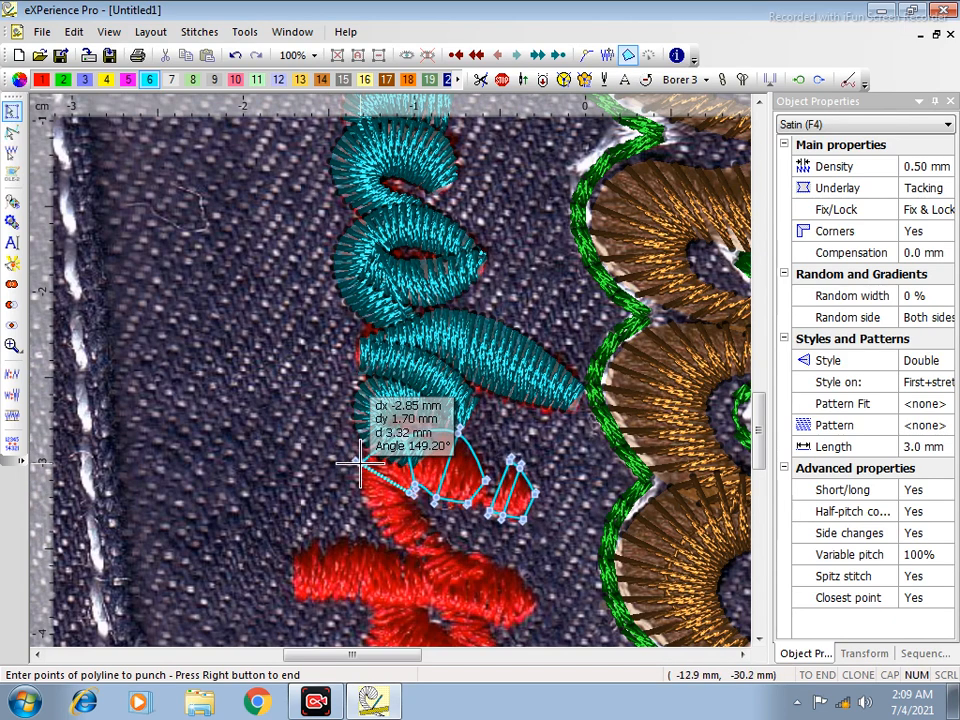
left_click(417, 508)
left_click(380, 525)
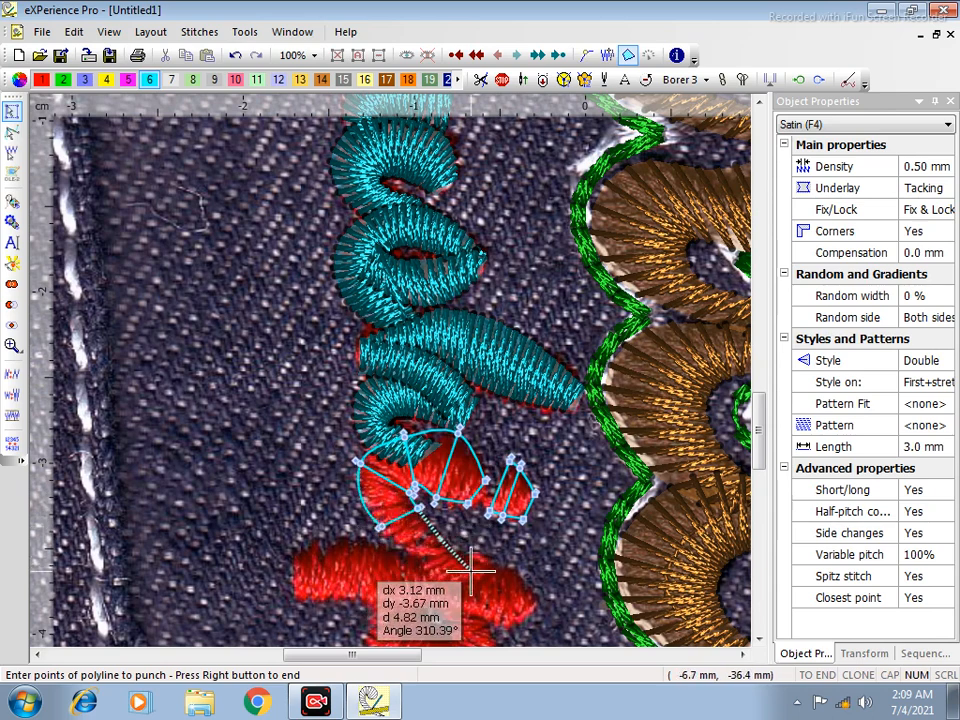
left_click(452, 566)
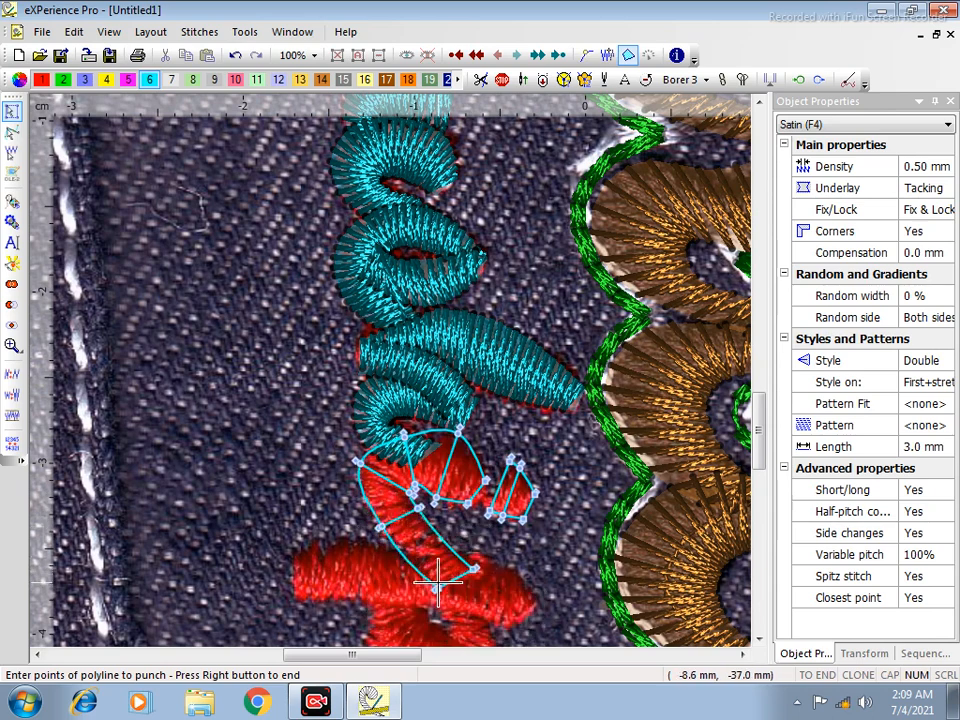
right_click(440, 581)
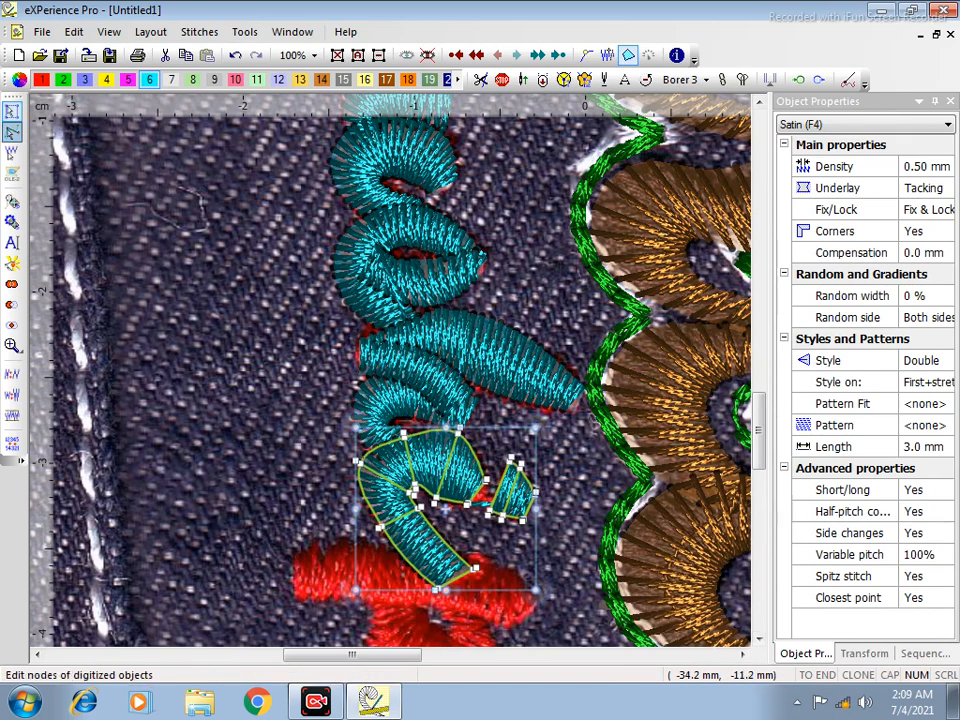
Reshape the curve's satin by moving two nodes on its rounded upper edge.
left_click(12, 133)
left_click_drag(404, 436, 397, 432)
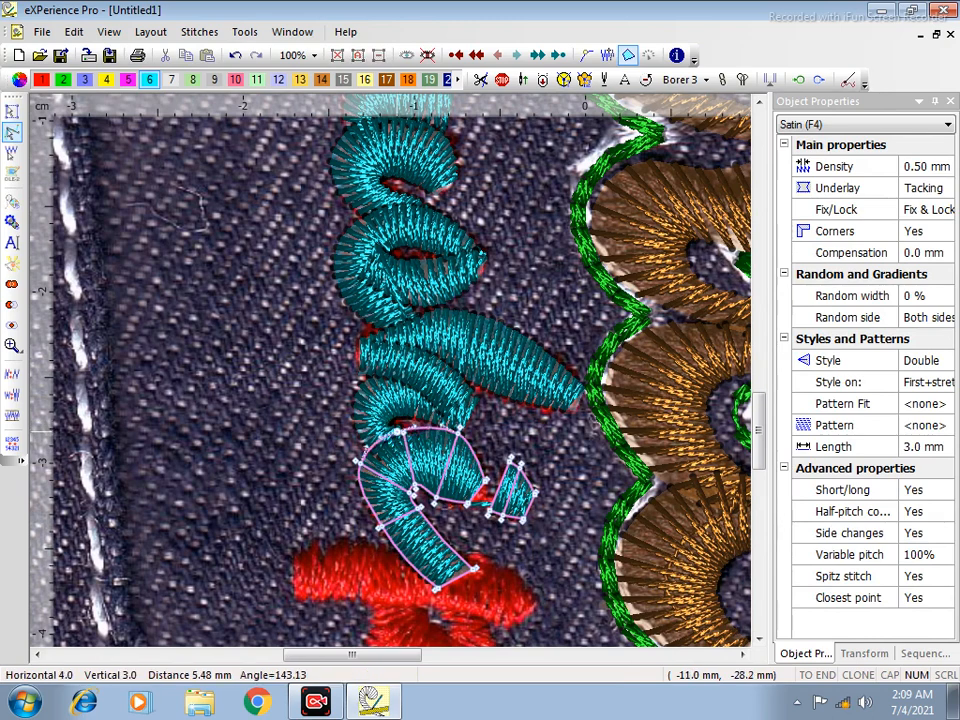
left_click_drag(458, 441, 455, 438)
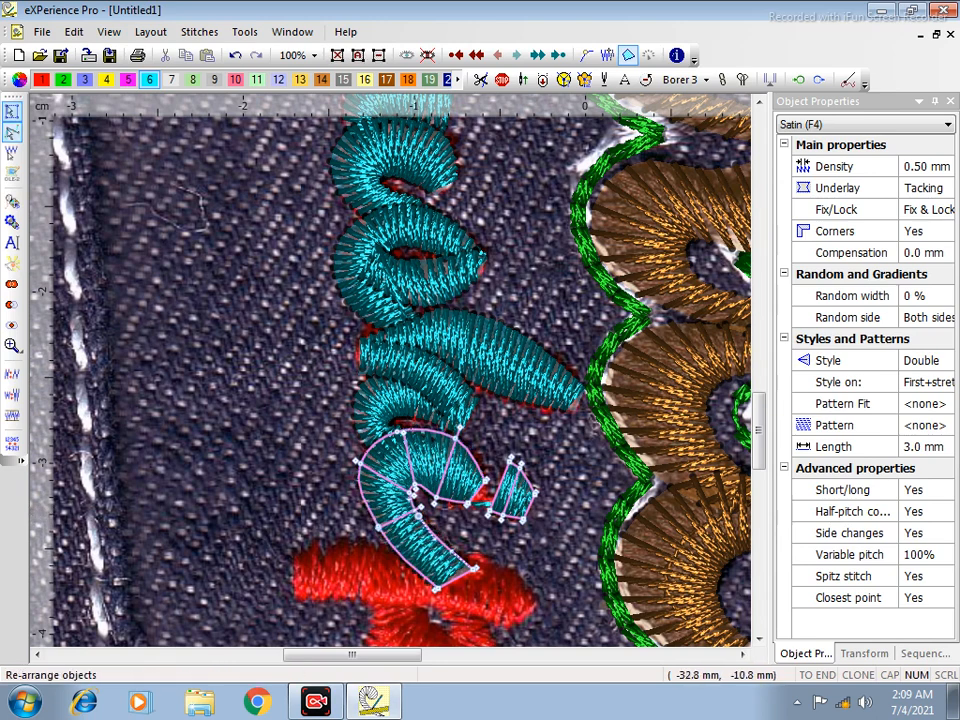
left_click(12, 111)
left_click(276, 375)
Start a satin shape at the outer end of the red crossbar below the last curve and trace it to the crossbar's middle.
scroll(304, 408, "down", 3)
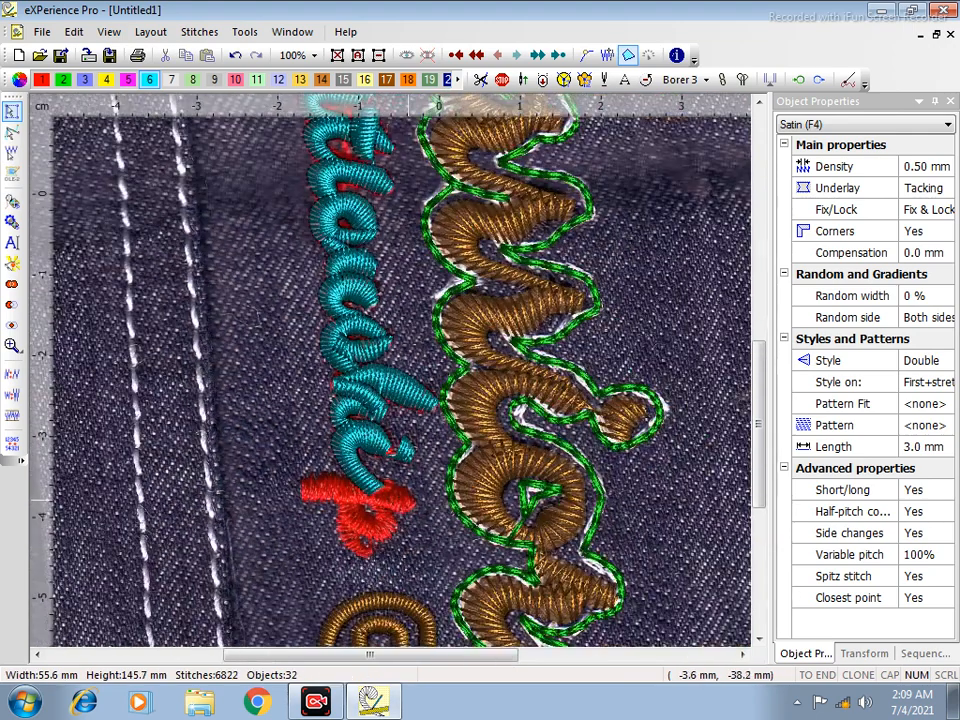
key("z")
left_click_drag(182, 420, 471, 572)
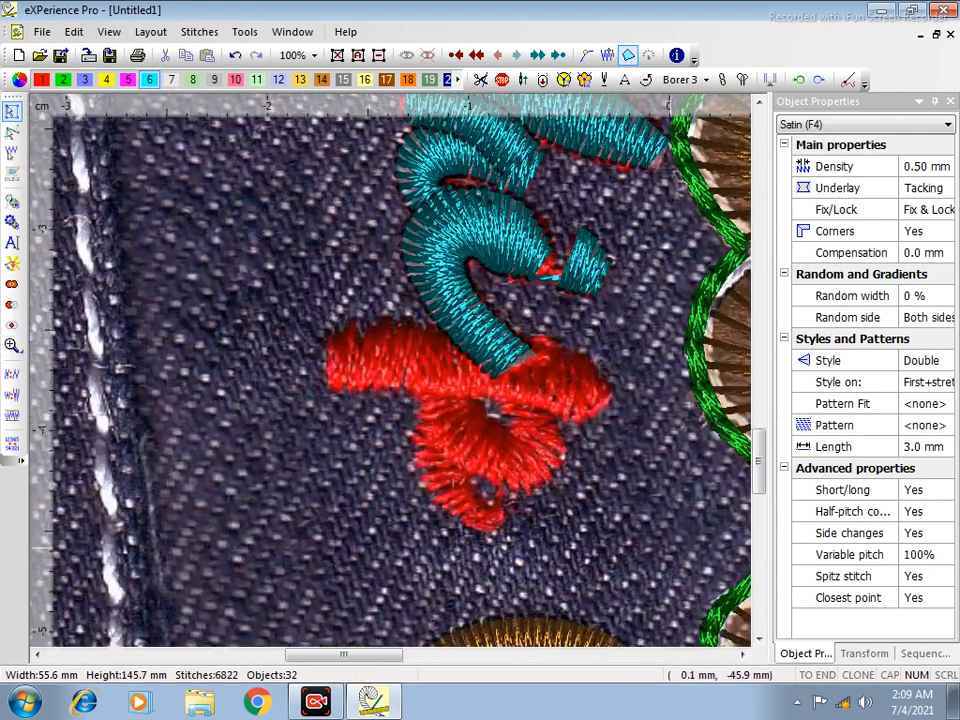
key("p")
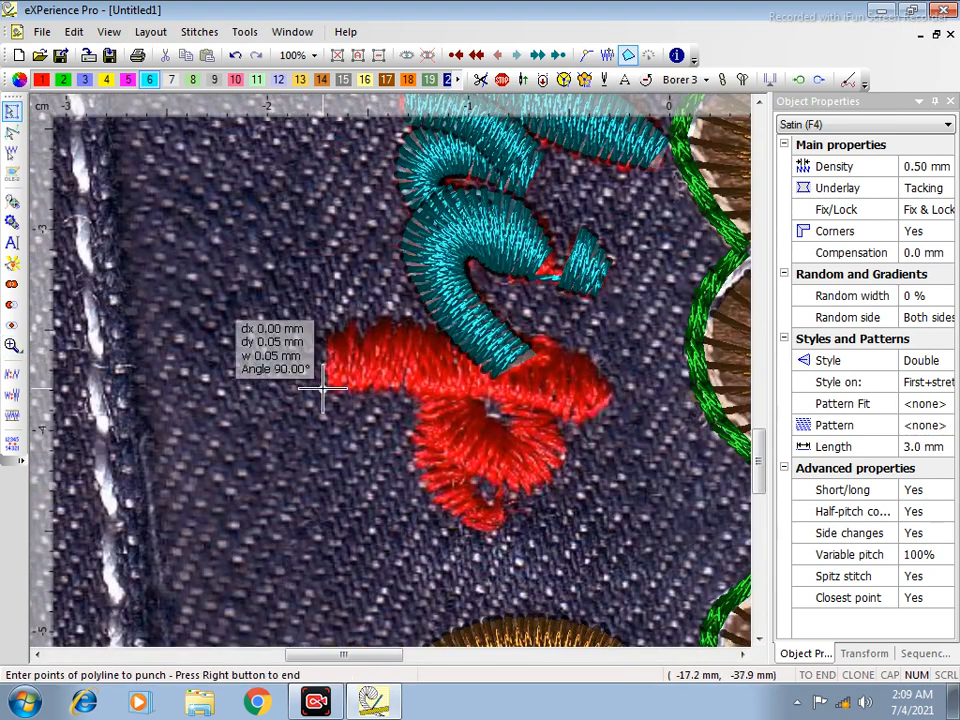
left_click(323, 338)
left_click(322, 391)
left_click(384, 393)
left_click(385, 321)
left_click(466, 316)
left_click(457, 399)
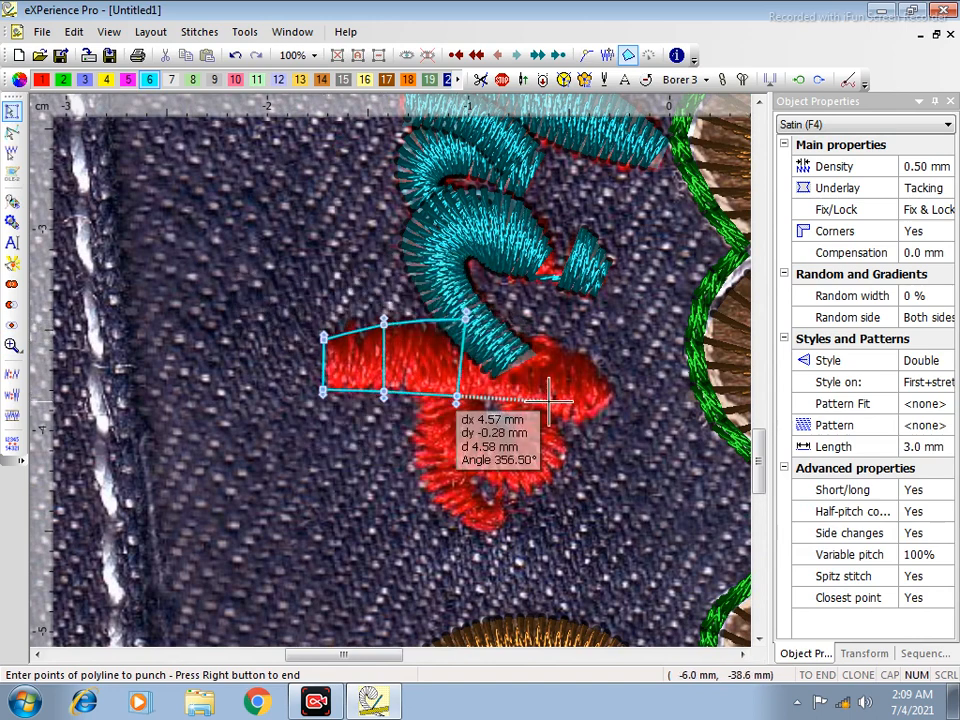
Continue the satin along the crossbar's second half and close it around the rounded far tip.
left_click(540, 412)
left_click(565, 345)
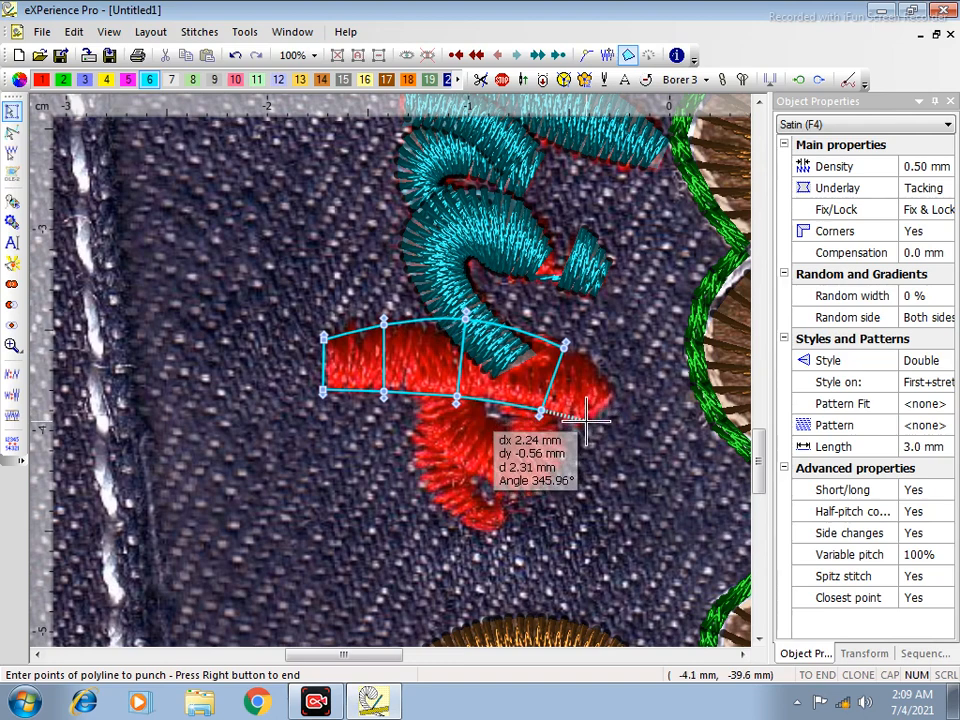
left_click(576, 424)
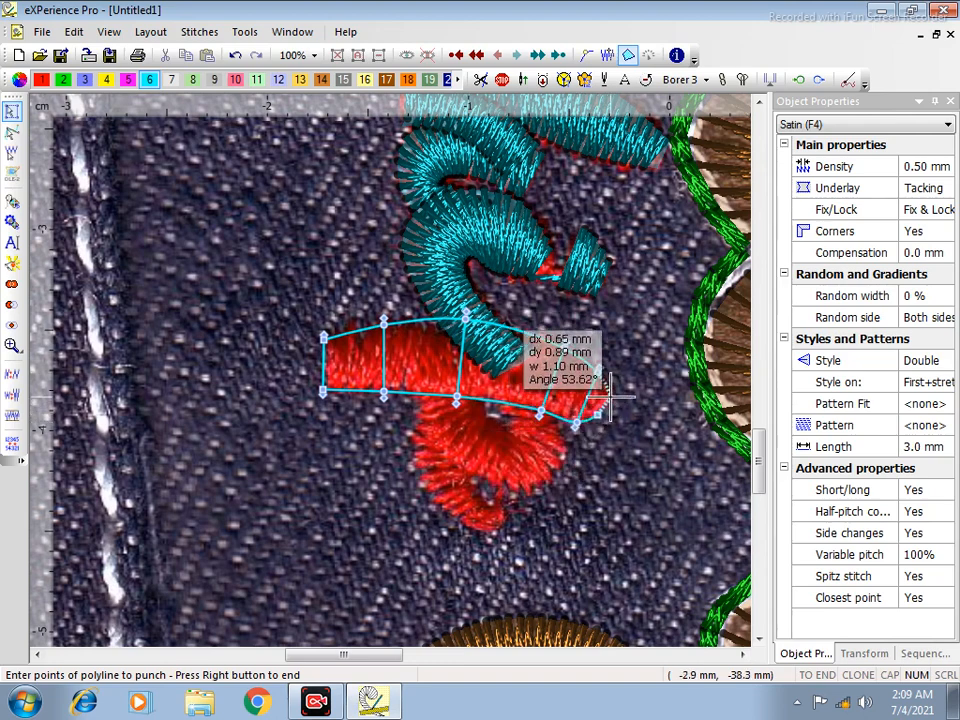
left_click(612, 389)
Return the satin beneath the crossbar's tip, curve it around the small inner opening, and carry it back up into the crossbar.
left_click(493, 401)
left_click(542, 395)
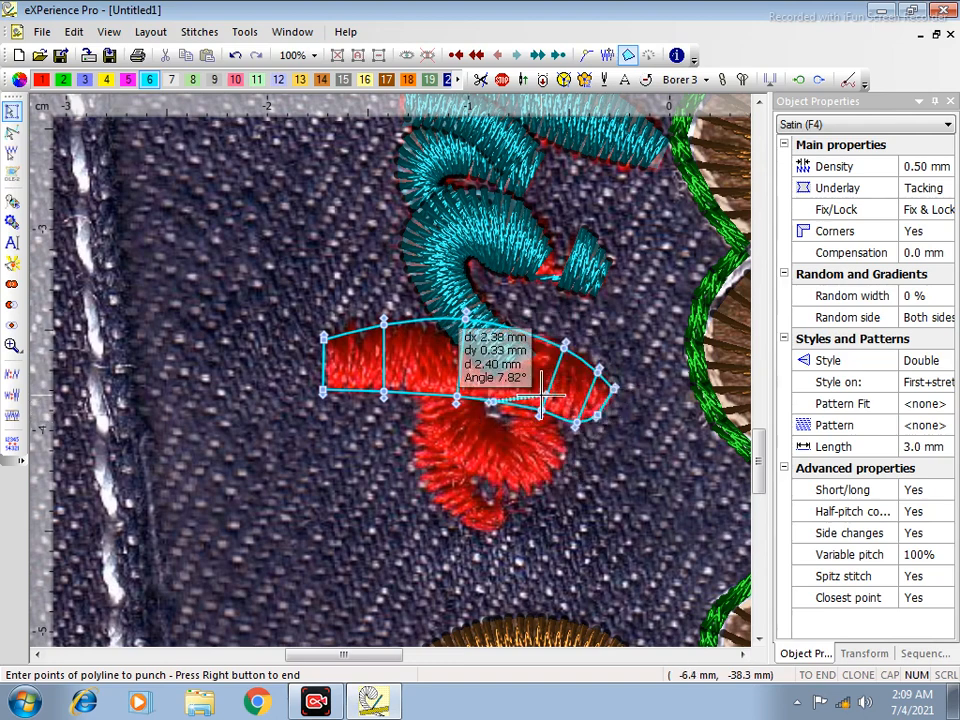
left_click(506, 423)
left_click(566, 418)
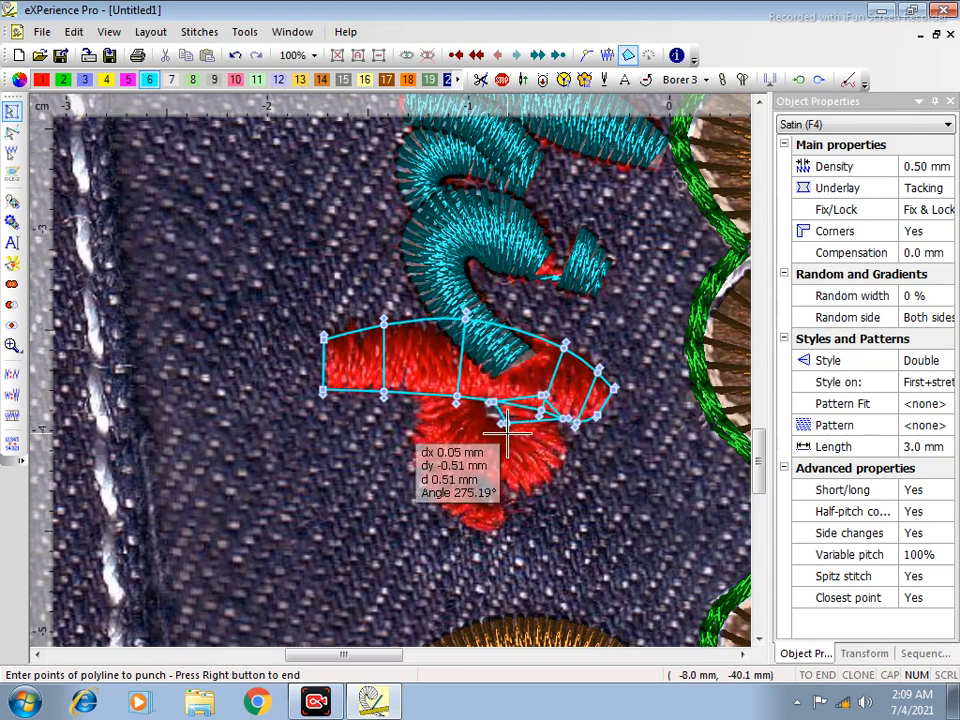
left_click(551, 476)
left_click(504, 433)
left_click(506, 491)
left_click(436, 462)
left_click(477, 378)
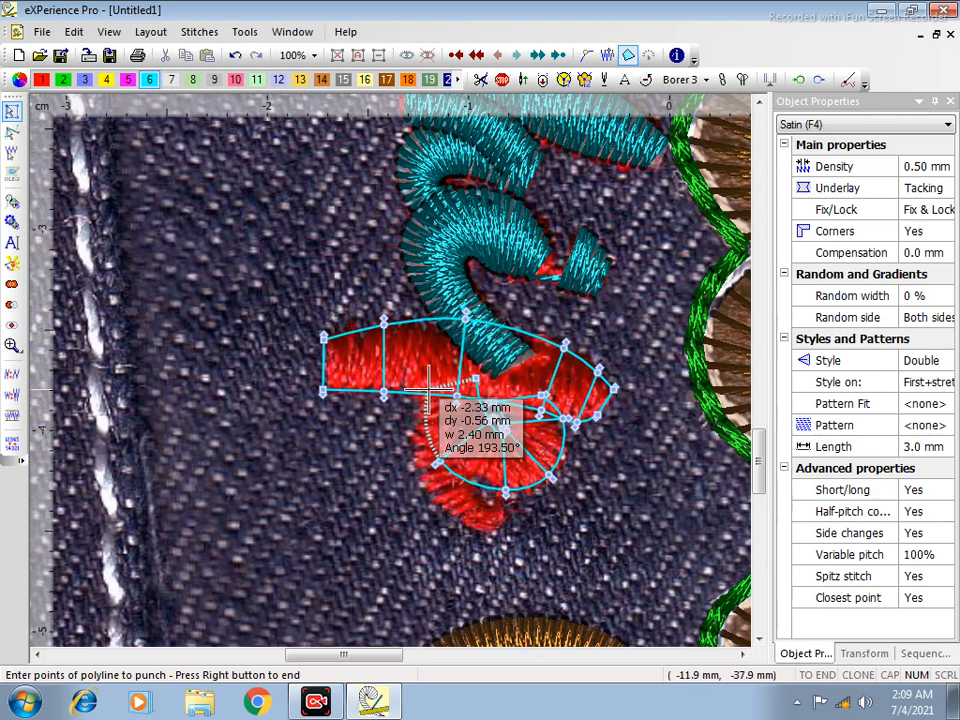
left_click(410, 380)
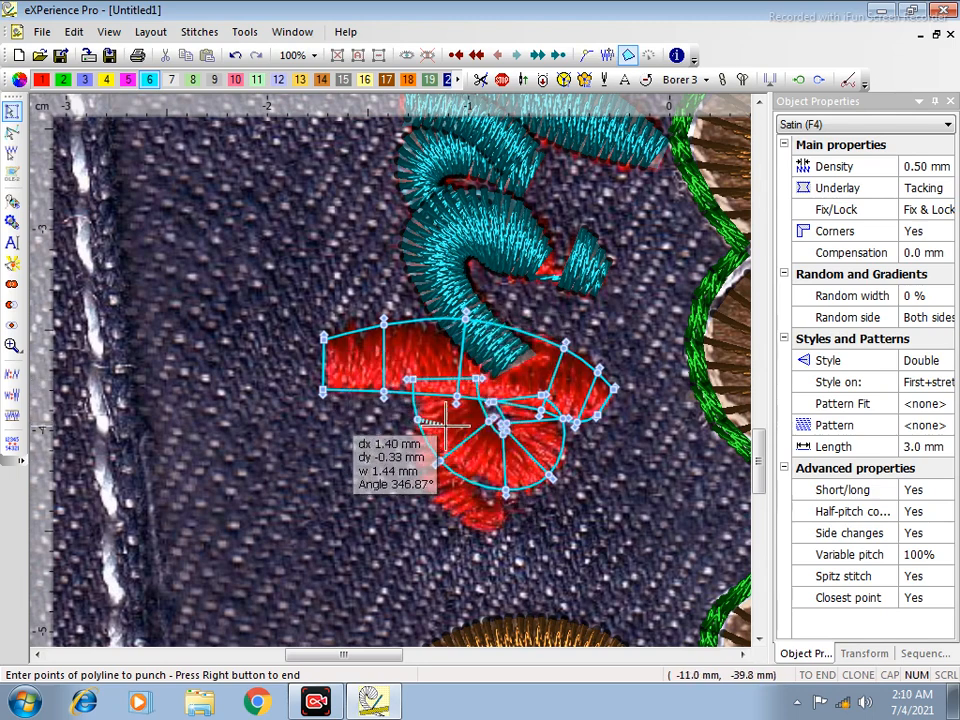
Bring the satin down the motif's outer side to the small hooked lower end and finish the shape.
left_click(415, 480)
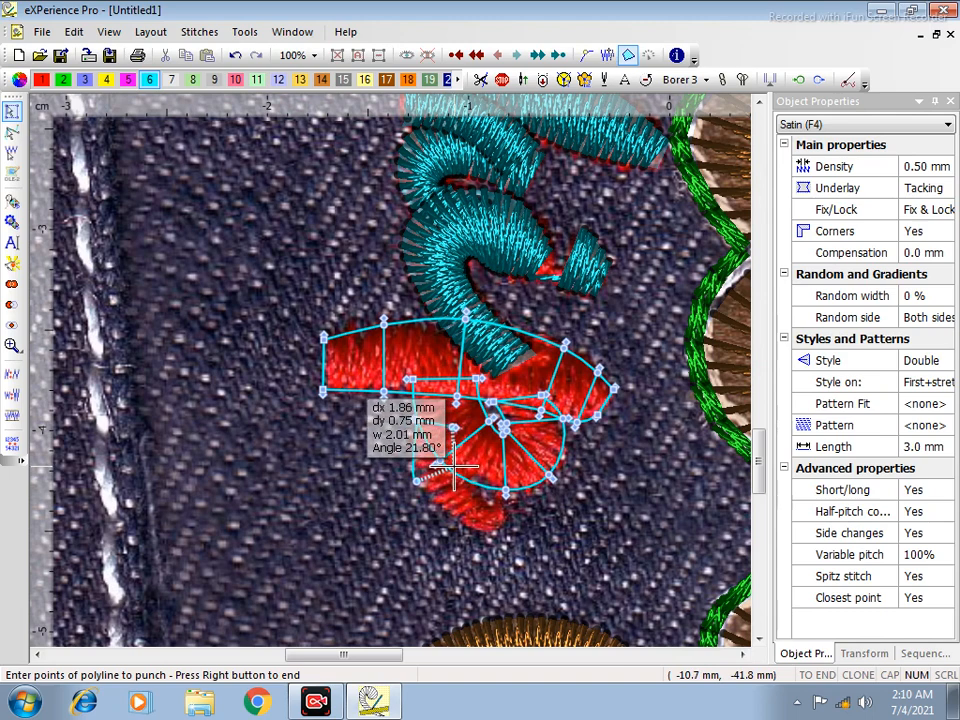
left_click(458, 526)
left_click(486, 502)
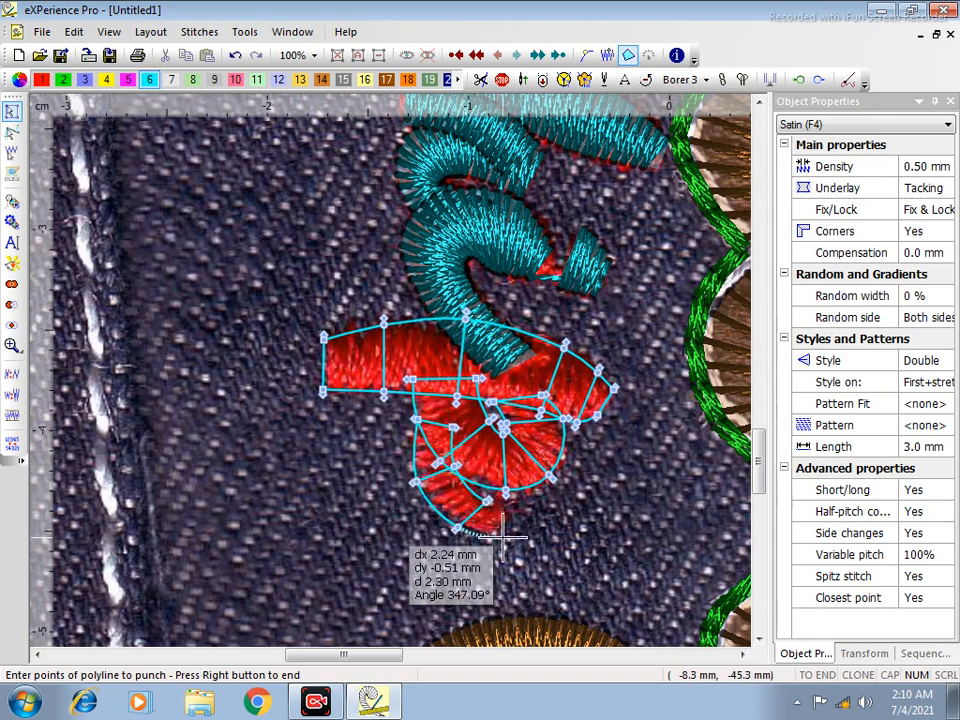
left_click(503, 537)
left_click(515, 515)
right_click(515, 515)
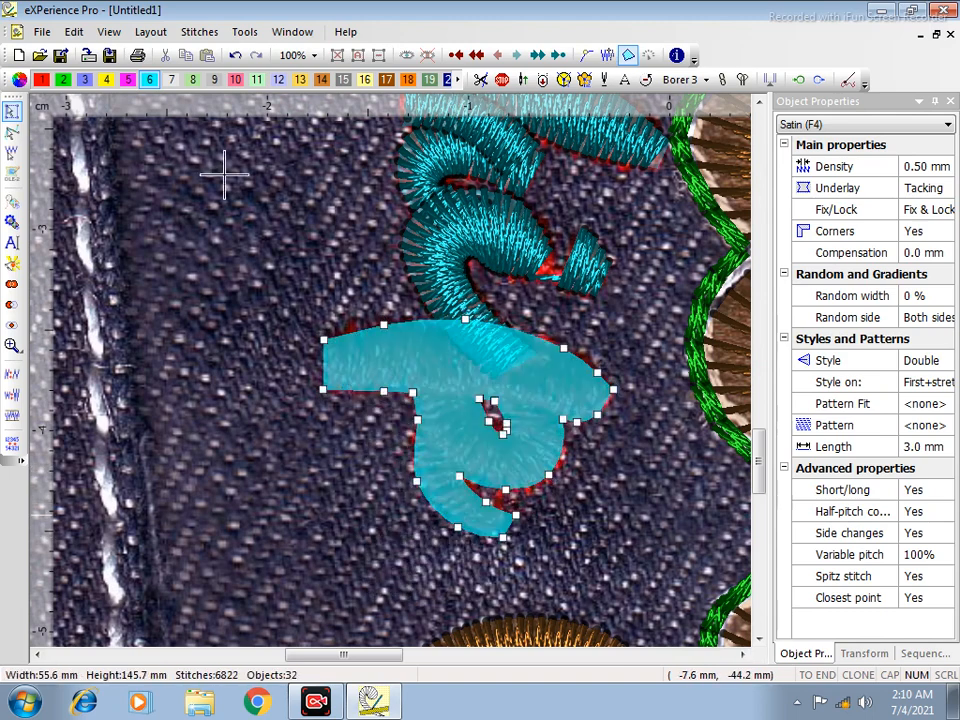
right_click(276, 292)
left_click(288, 302)
Select all the cyan satin shapes of the small "relationship" lettering and recolour them with red, colour 1.
scroll(286, 299, "down", 2)
scroll(399, 394, "down", 5)
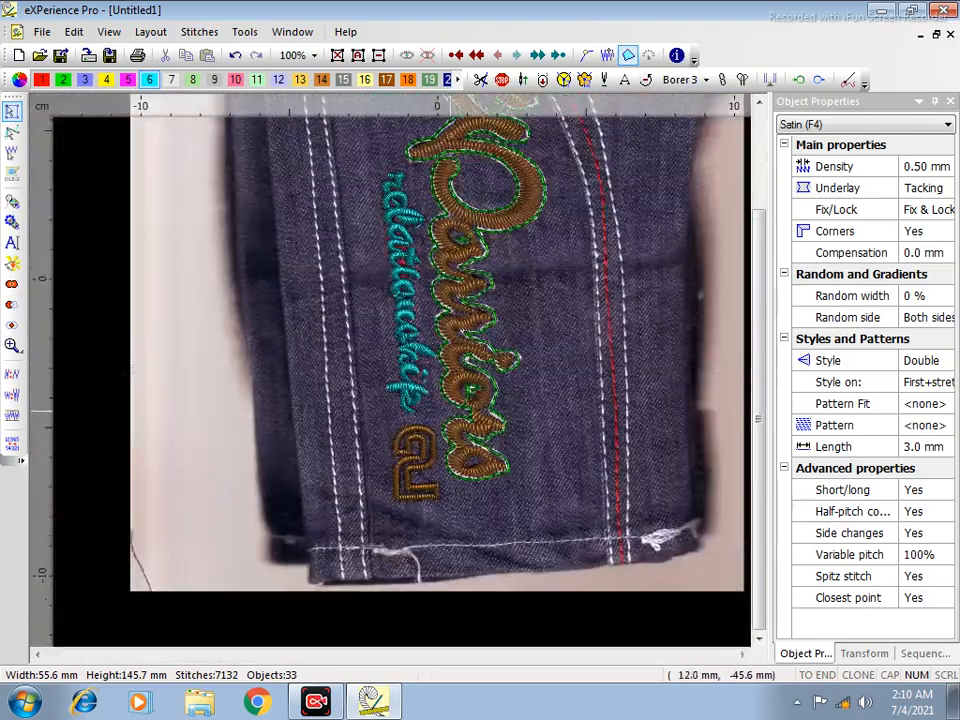
scroll(461, 284, "up", 1)
left_click_drag(473, 238, 565, 478)
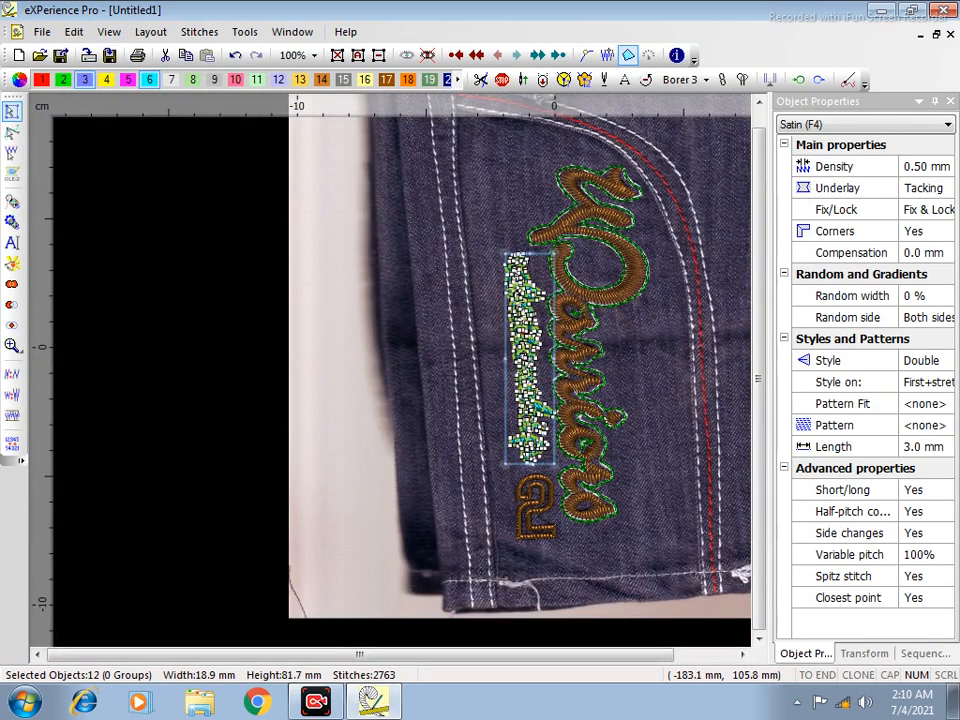
left_click(41, 80)
left_click(148, 252)
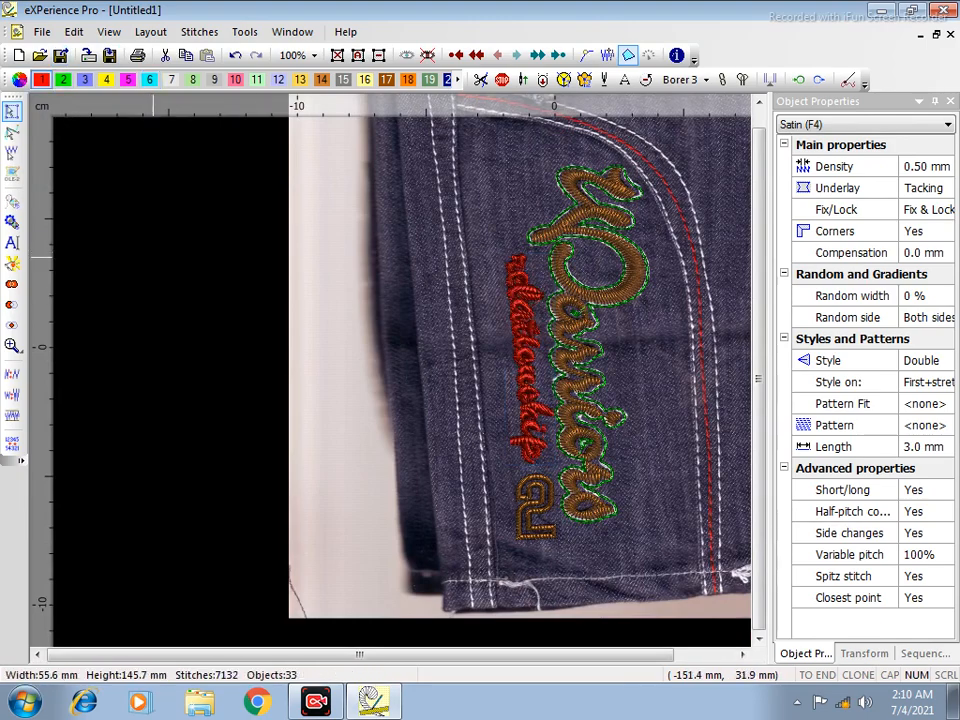
Hide the background photo so only the stitched design is displayed.
scroll(441, 368, "up", 2)
scroll(620, 360, "down", 4)
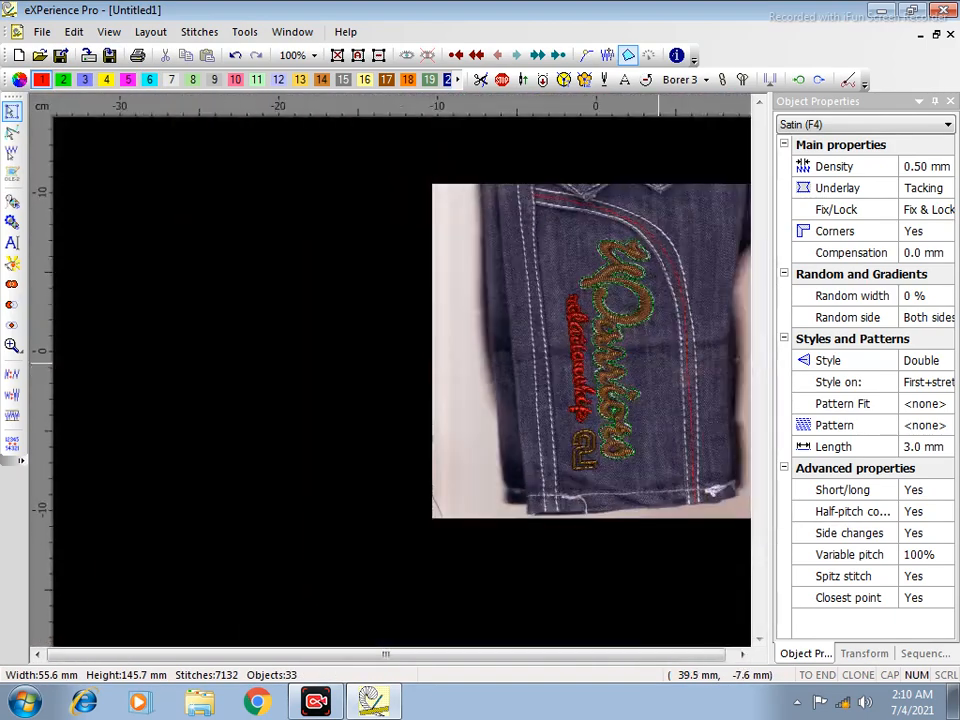
key("i")
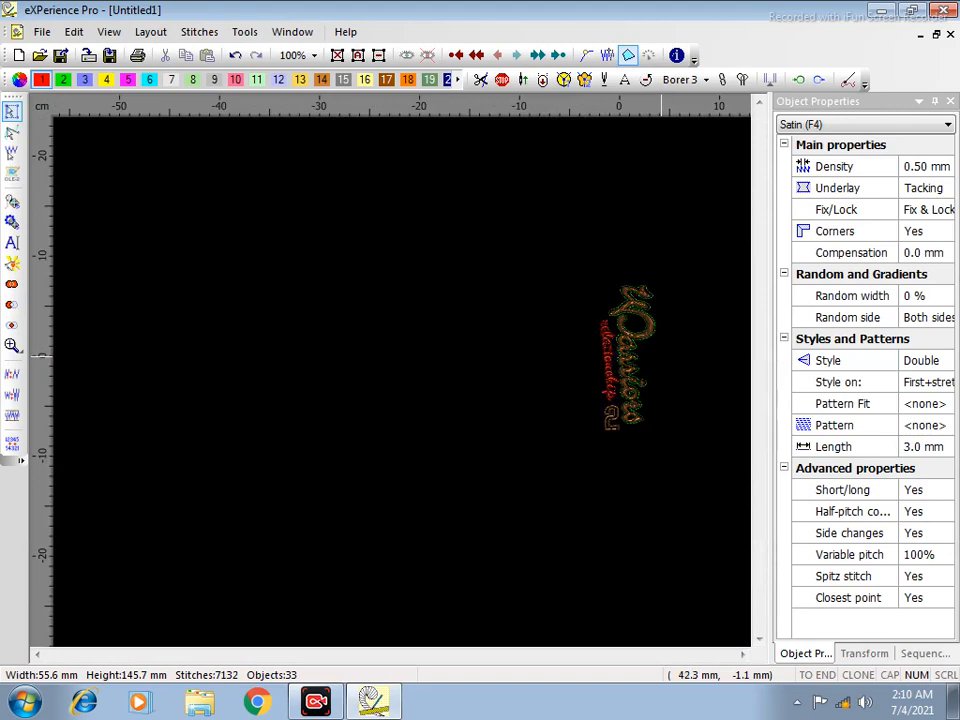
Rotate the whole design 90 degrees counter-clockwise so the lettering reads horizontally.
scroll(606, 332, "up", 2)
left_click_drag(476, 195, 842, 661)
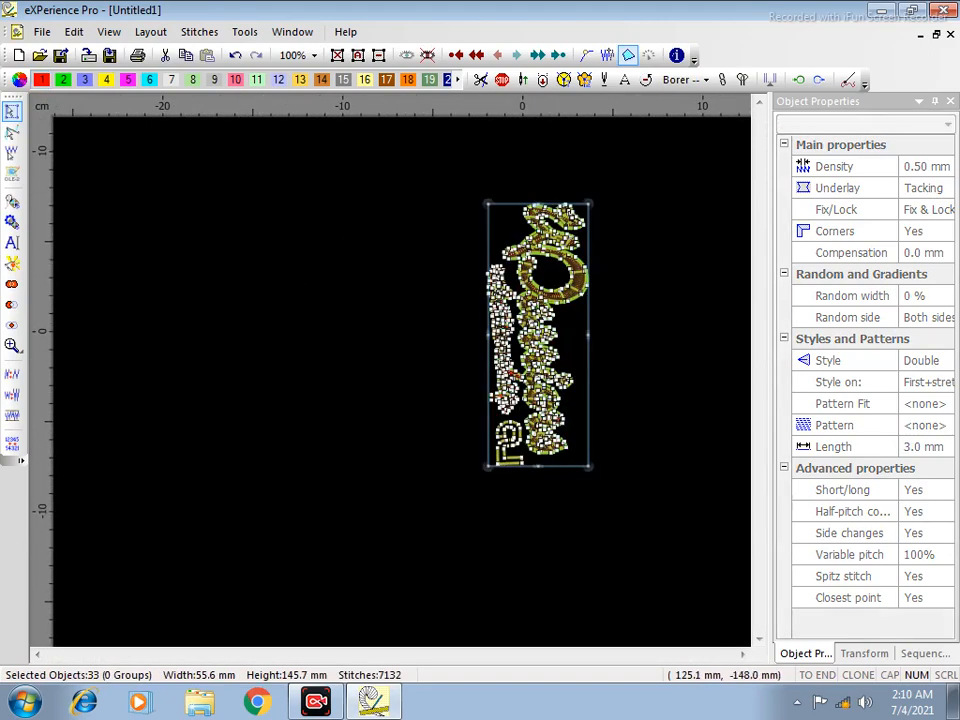
left_click(864, 653)
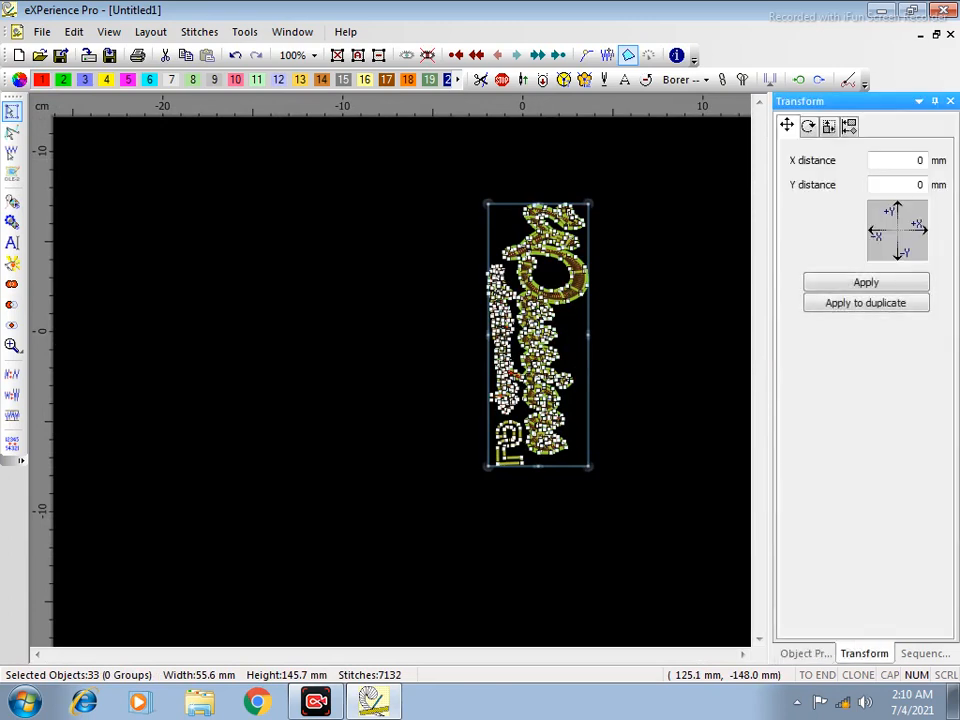
left_click(808, 125)
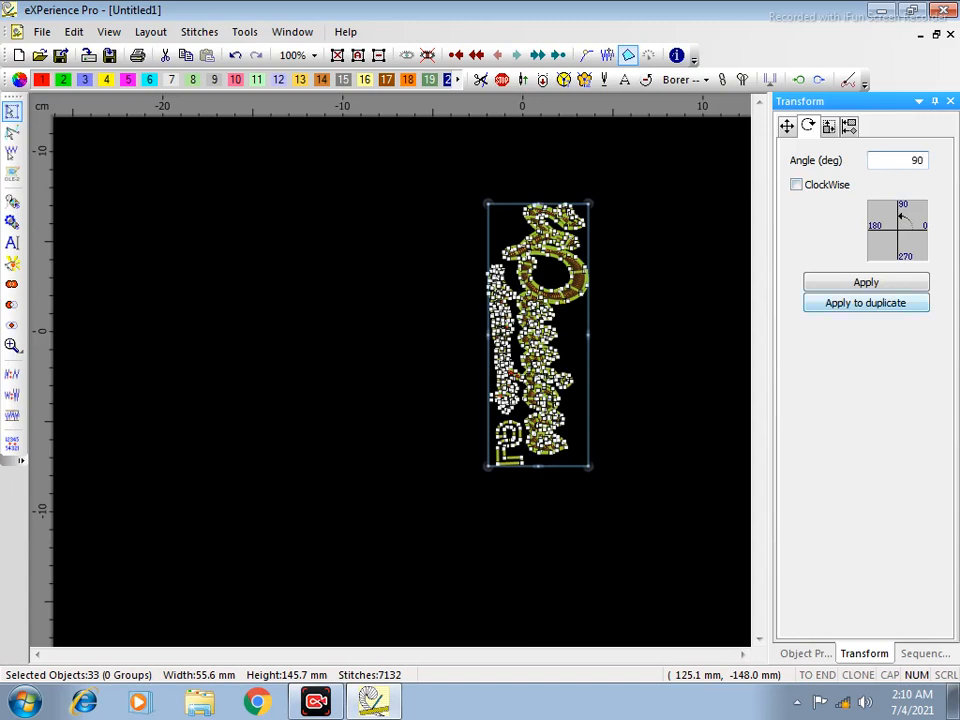
left_click(866, 282)
left_click(528, 209)
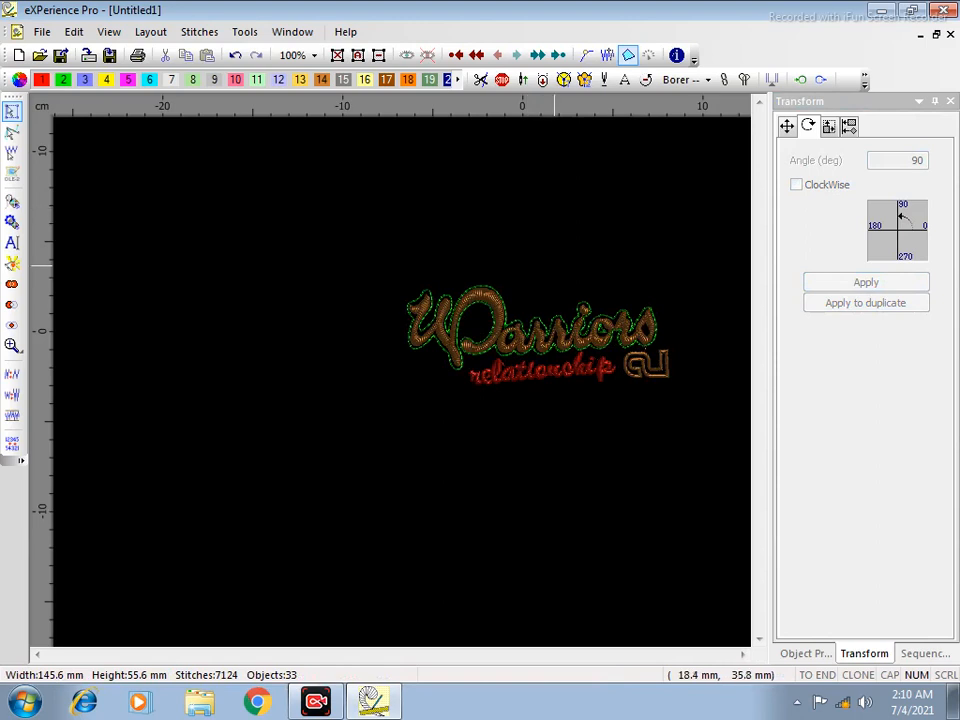
Select the whole design again and rotate it freehand by a slight clockwise amount to level the lettering.
key("F2")
left_click_drag(309, 240, 840, 507)
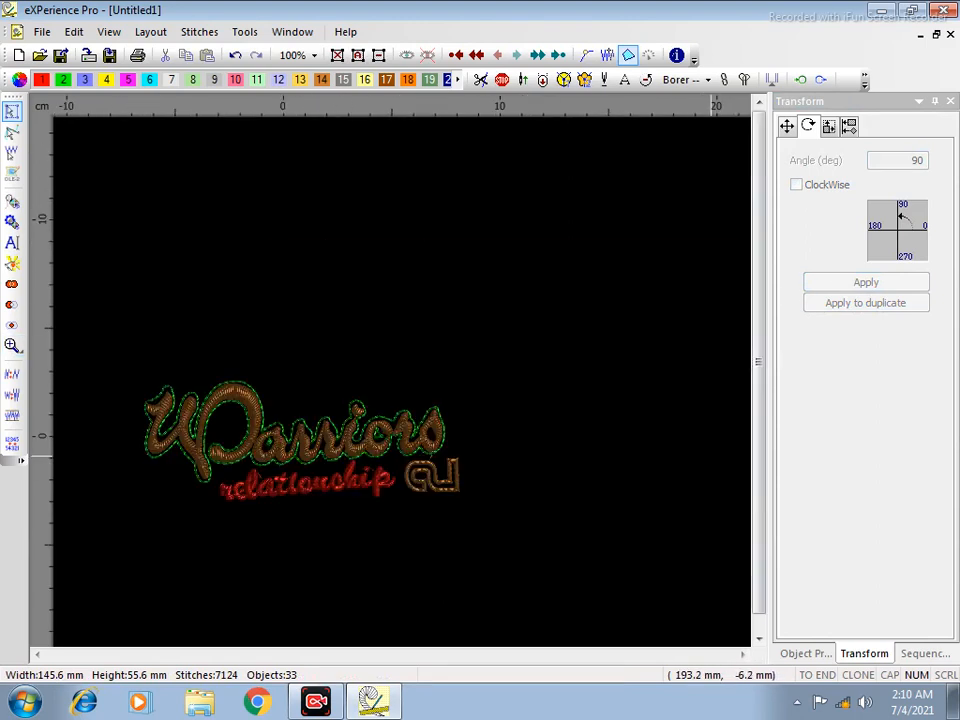
key("F2")
left_click_drag(609, 343, 38, 592)
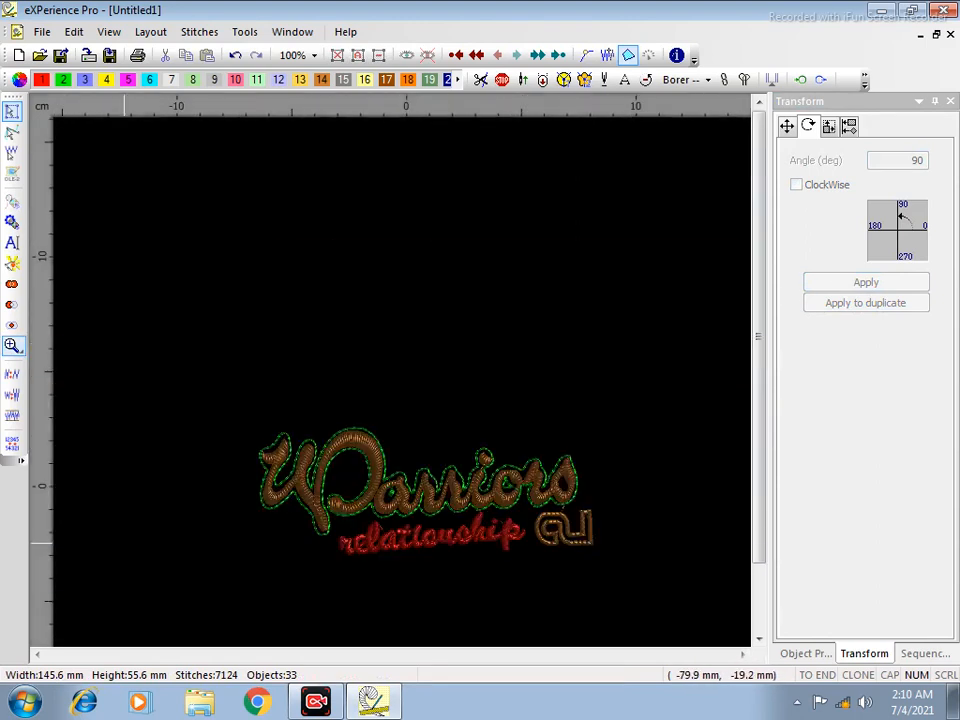
left_click_drag(152, 390, 736, 645)
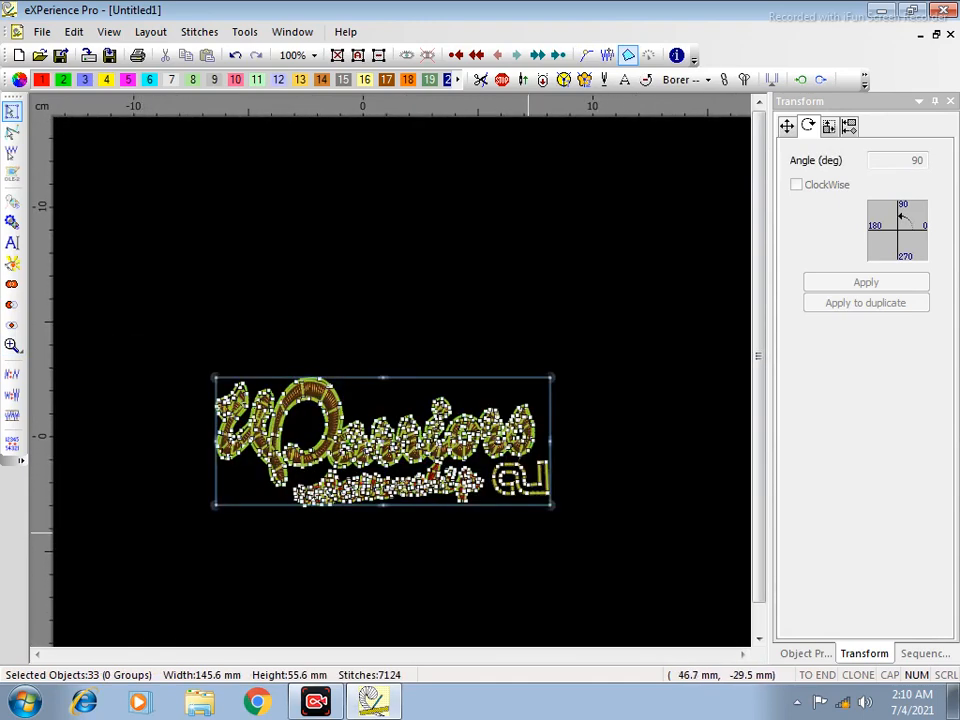
left_click(407, 446)
left_click_drag(174, 332, 637, 571)
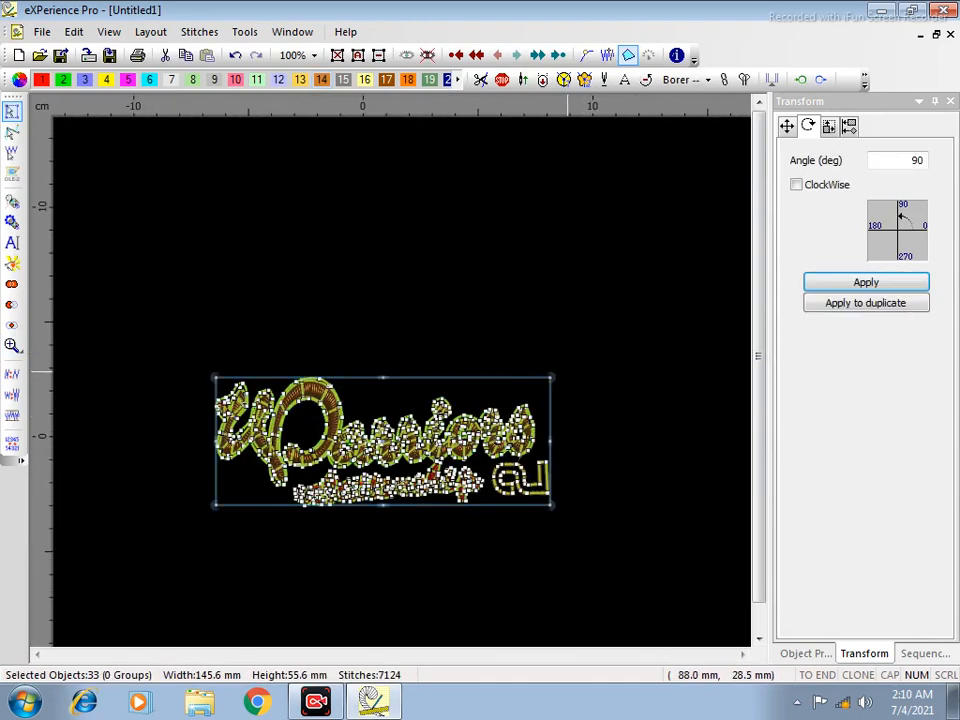
left_click_drag(550, 371, 560, 382)
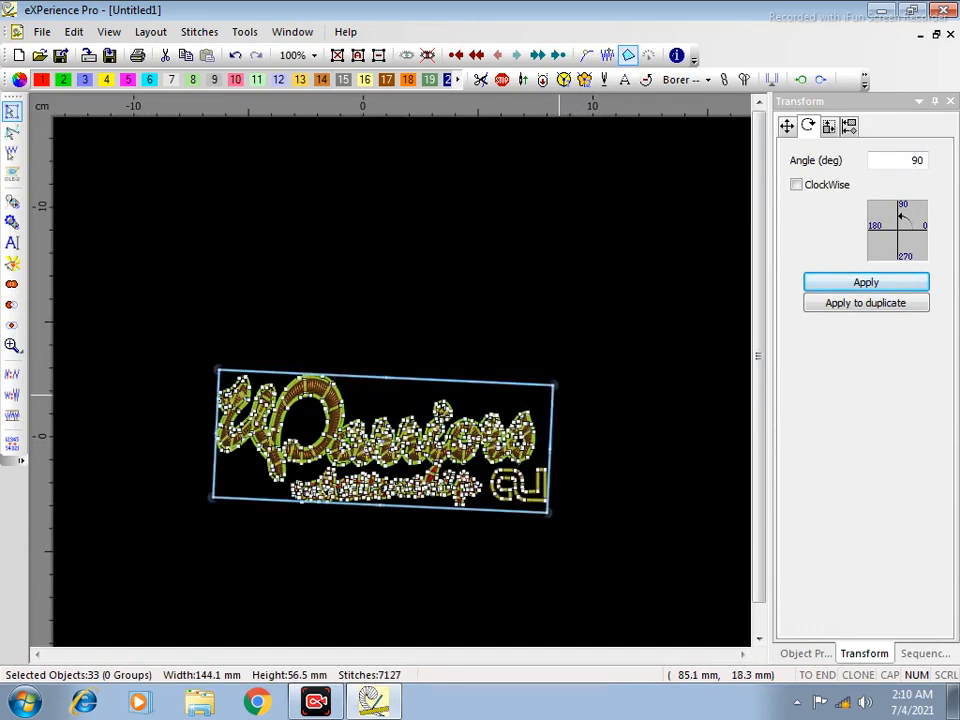
left_click_drag(554, 384, 552, 381)
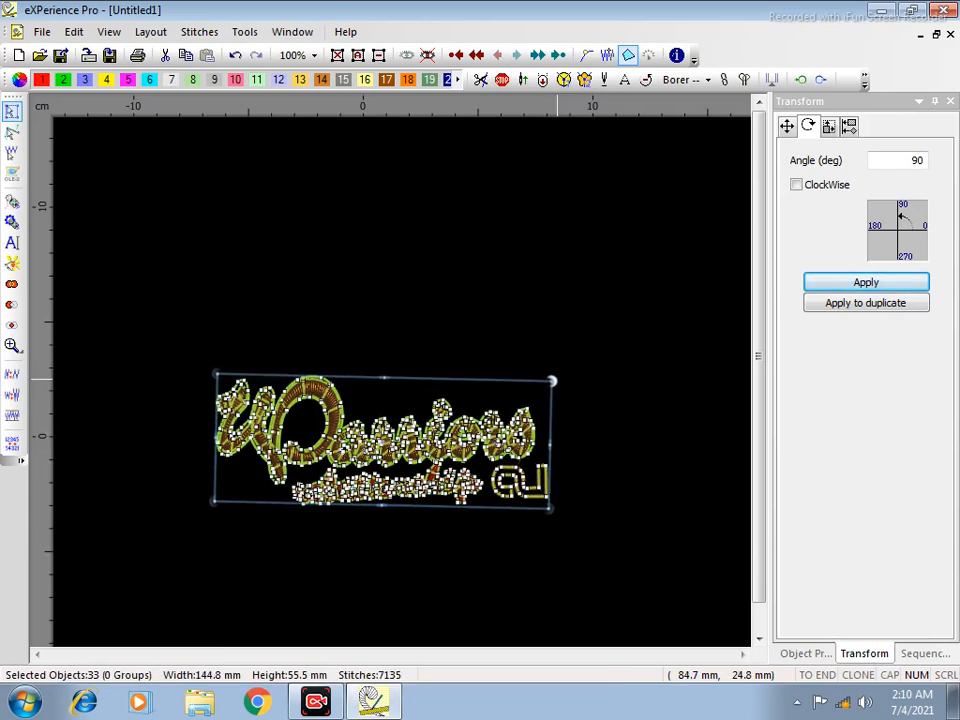
left_click(597, 358)
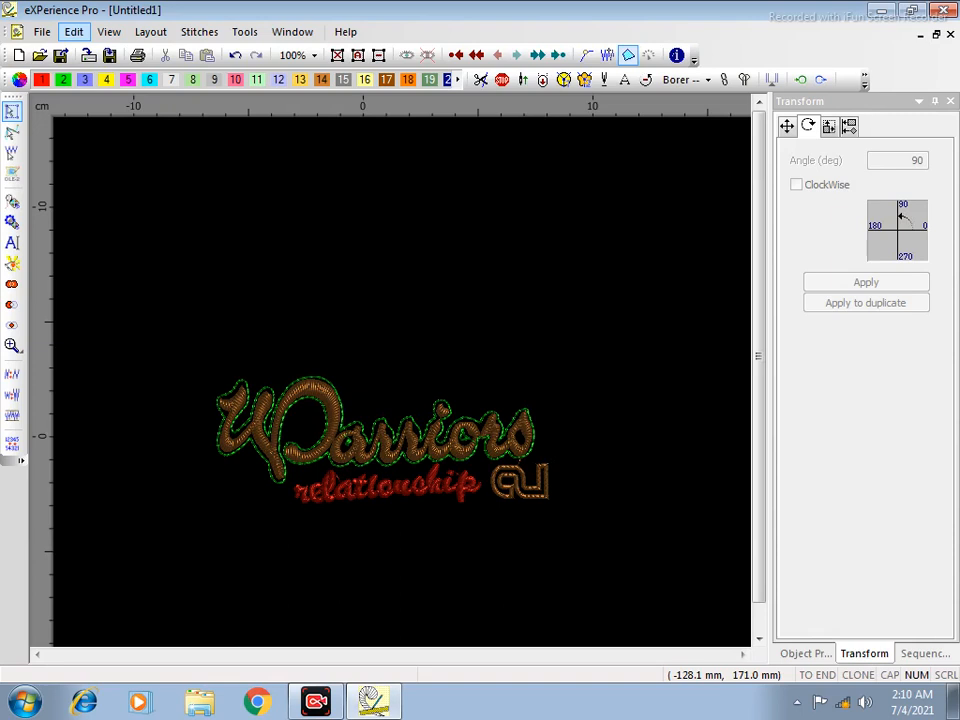
Move the design start to the centre of the design, where the middle guides cross.
left_click(74, 32)
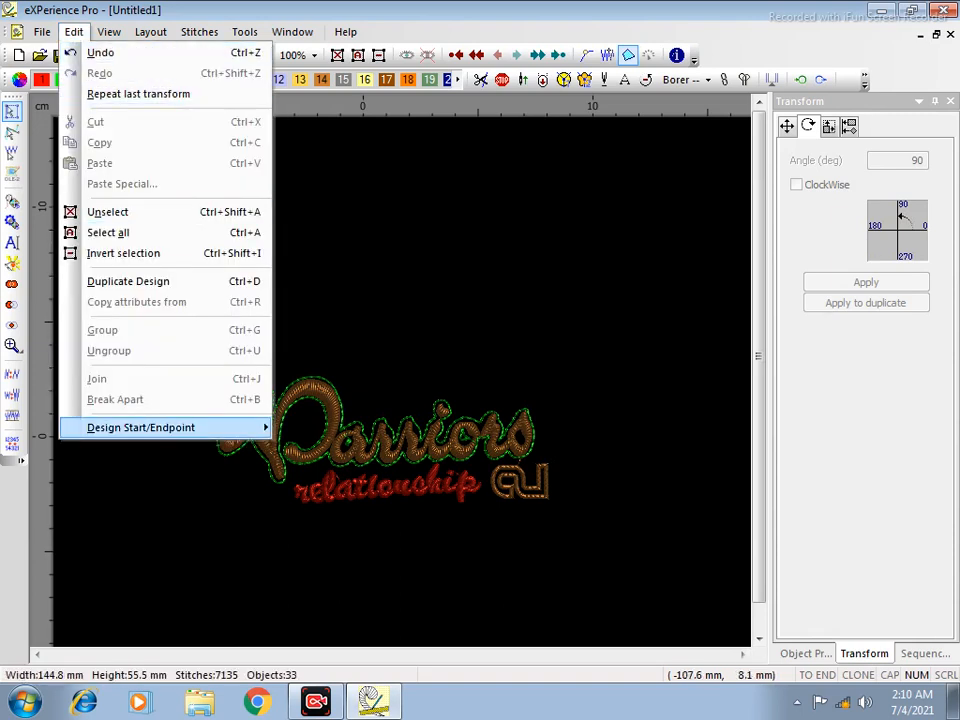
mouse_move(140, 427)
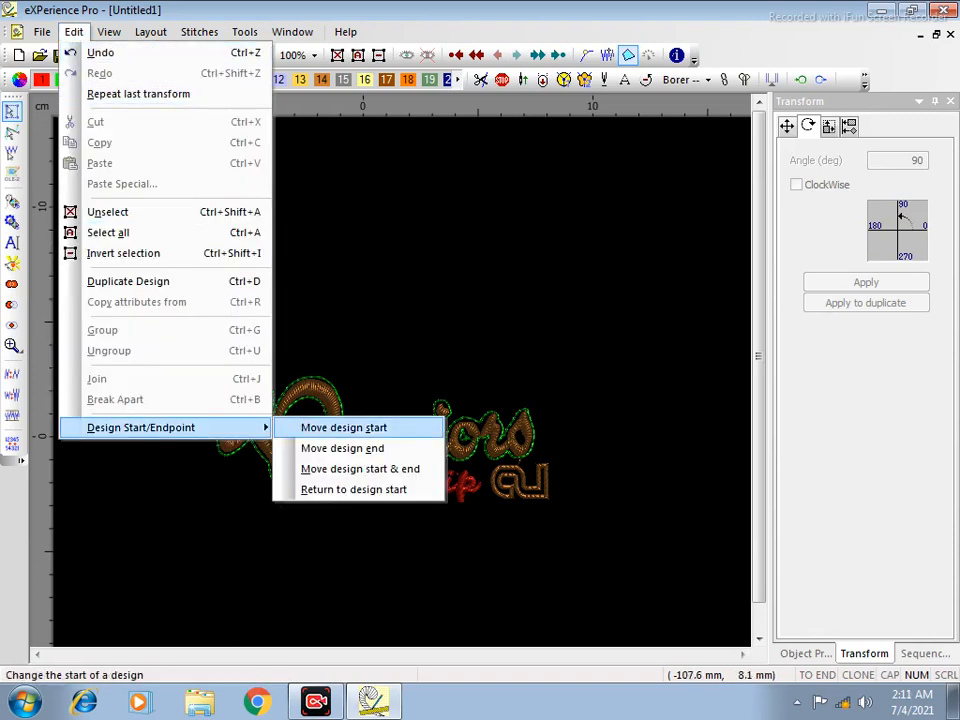
left_click(340, 427)
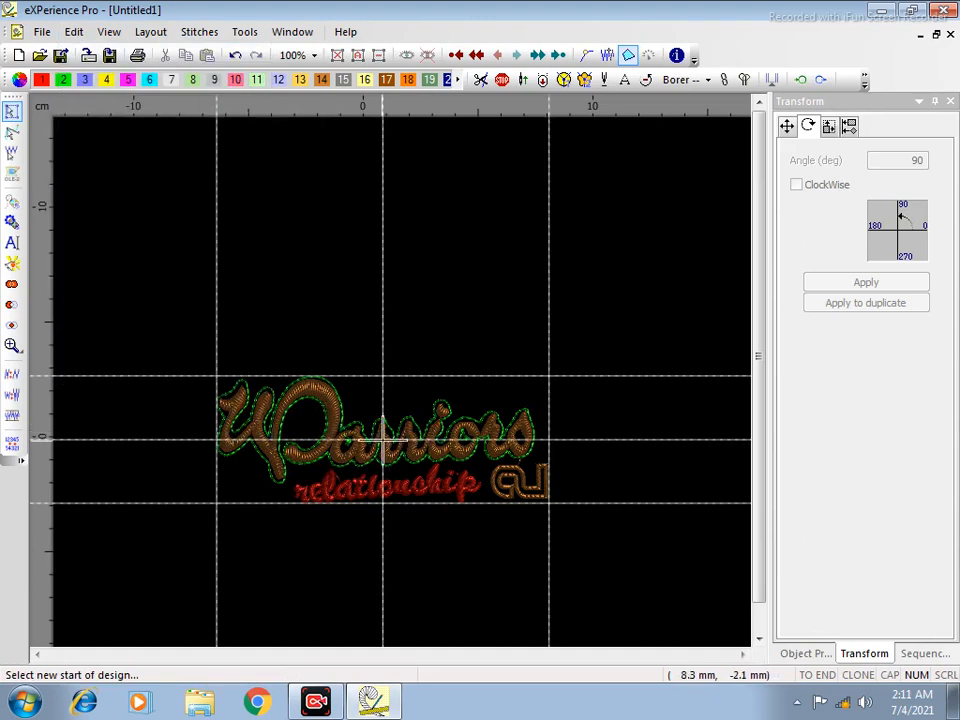
left_click(383, 439)
Make the design return to its start point after the last stitch.
left_click(74, 31)
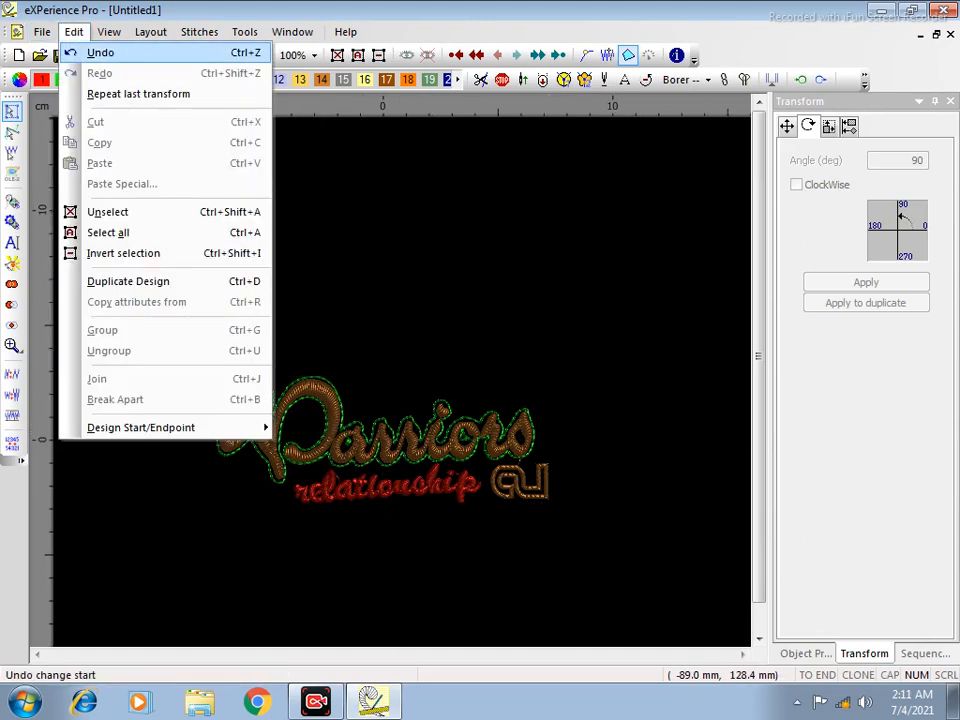
mouse_move(140, 427)
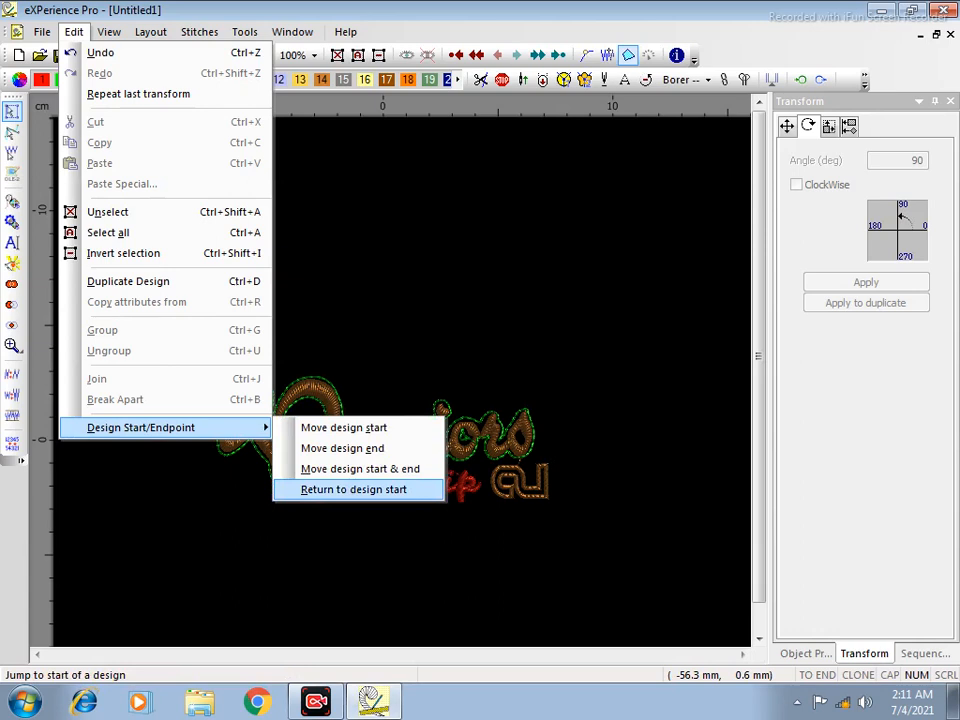
left_click(353, 489)
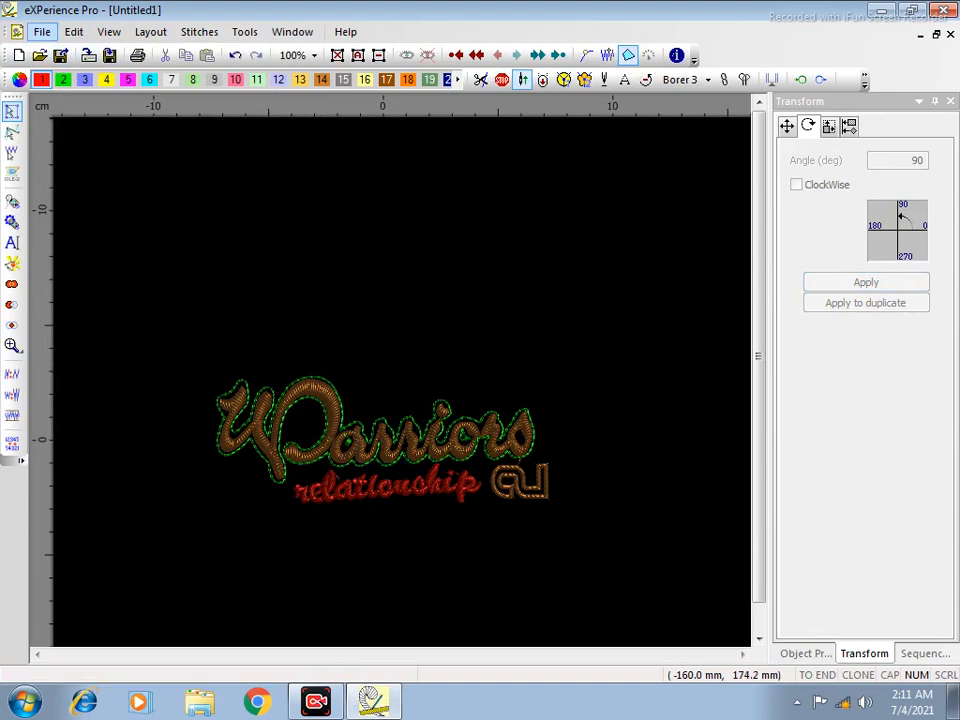
Start saving the design under a new name with eXPerience (.ngs) as the file type.
left_click(42, 32)
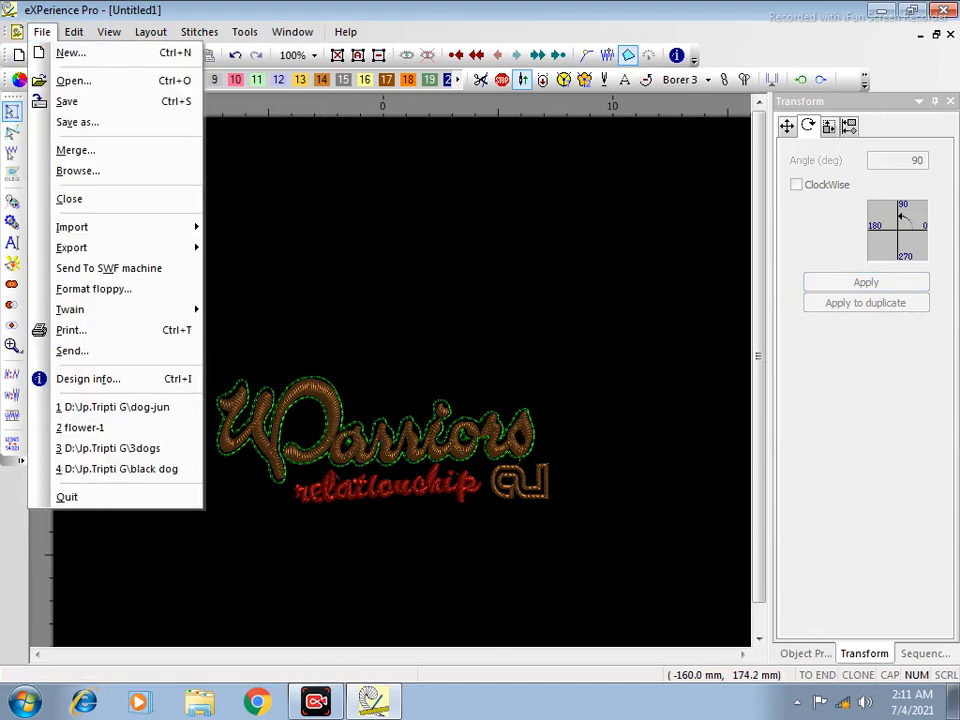
left_click(77, 121)
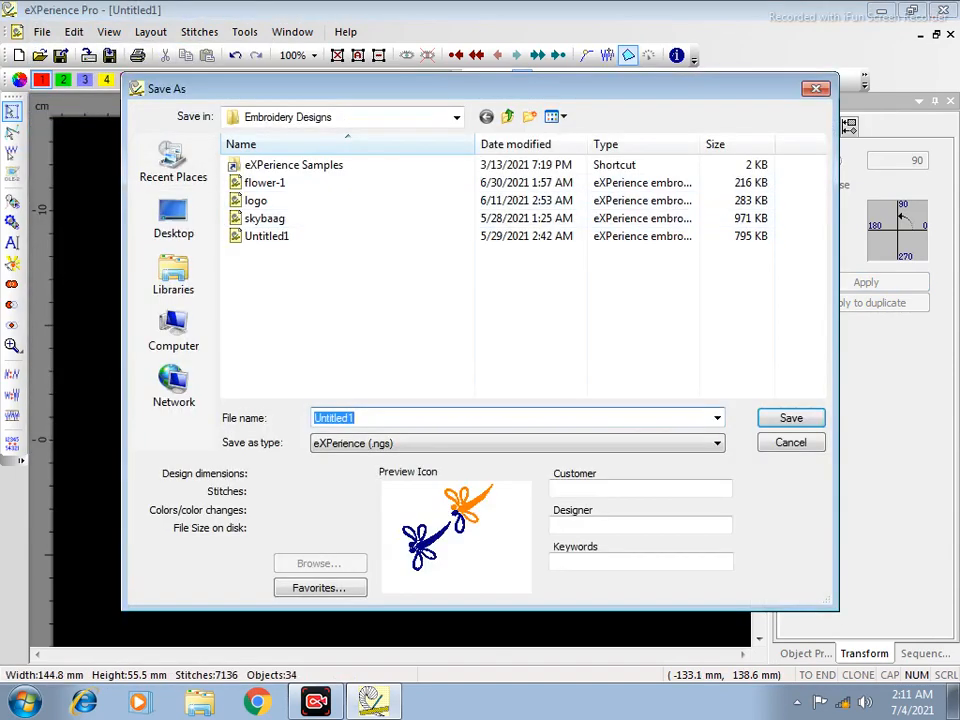
left_click(400, 443)
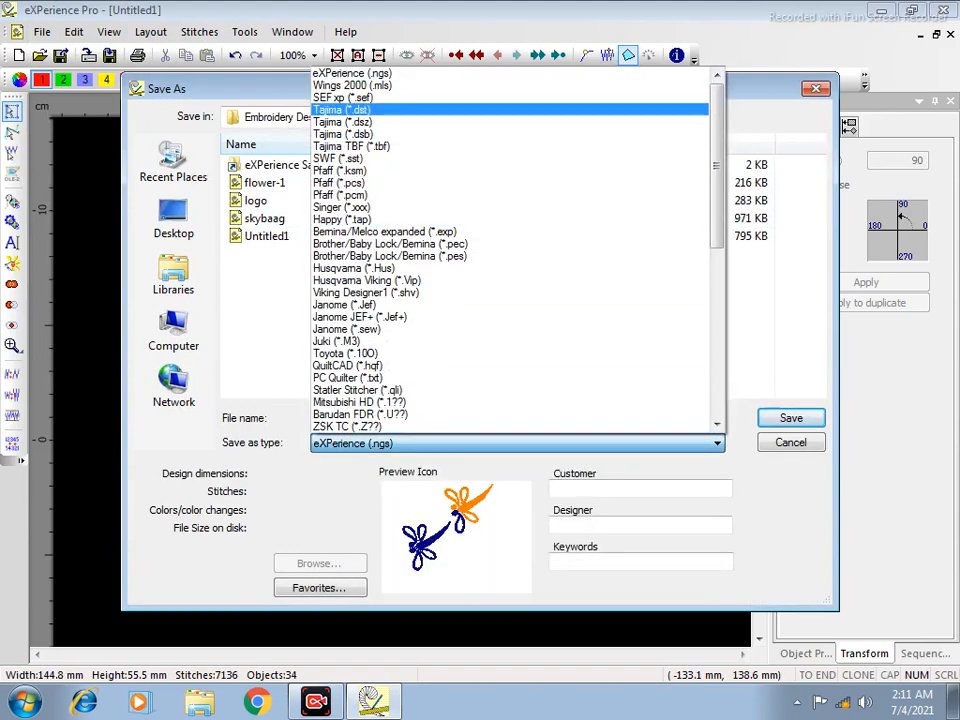
left_click(380, 108)
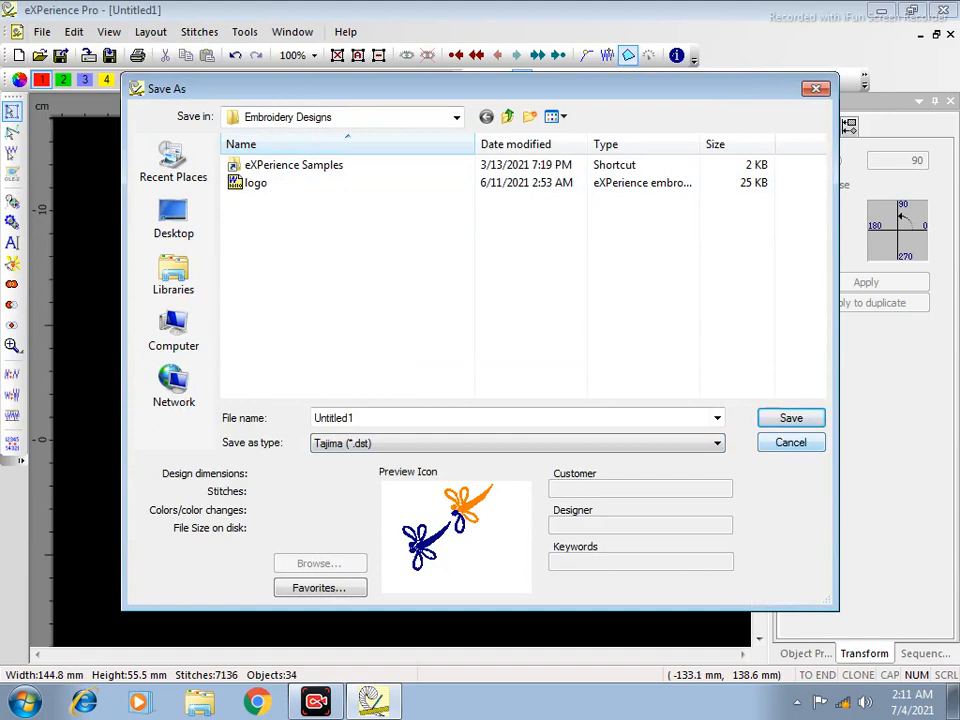
left_click(600, 443)
scroll(540, 300, "up", 1)
key("Up")
key("Up")
key("Return")
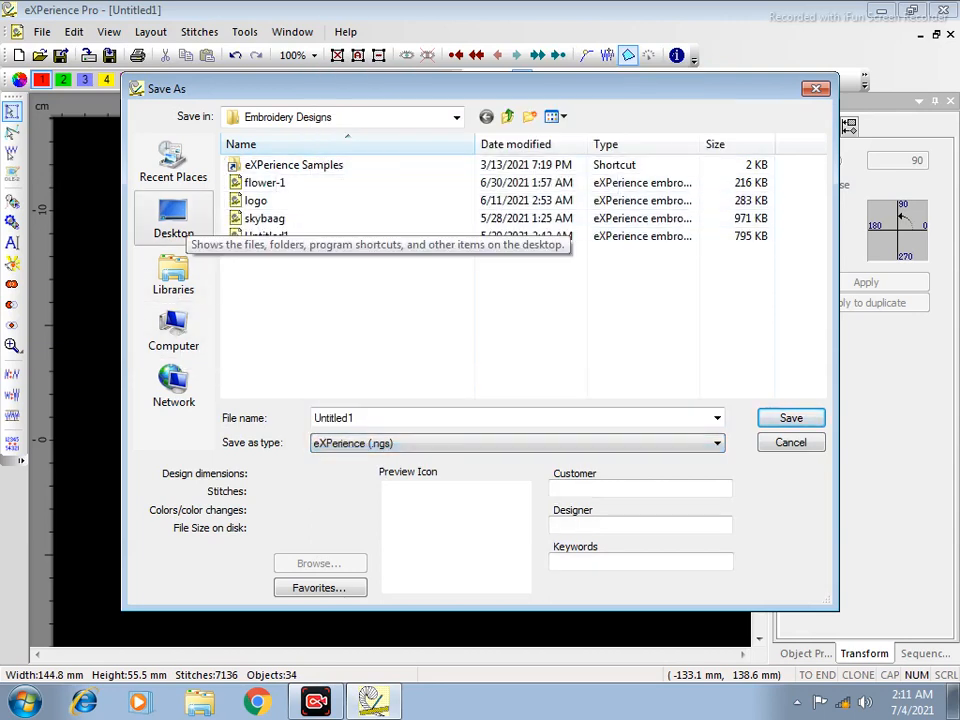
Choose the student zone folder on Local Disk (D:) as the save location.
left_click(174, 330)
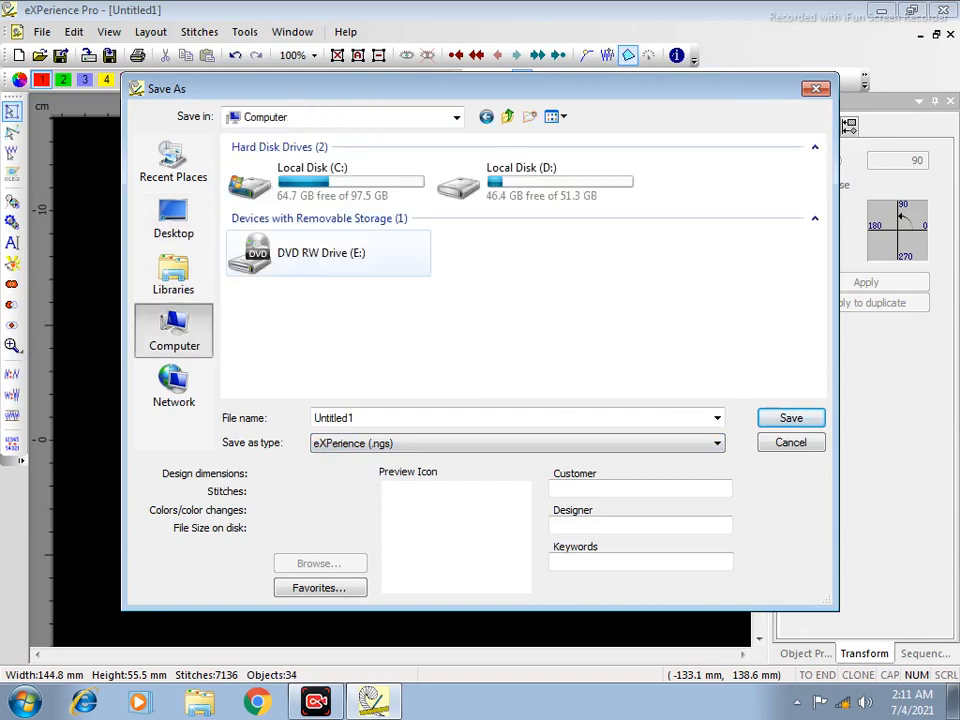
double_click(537, 181)
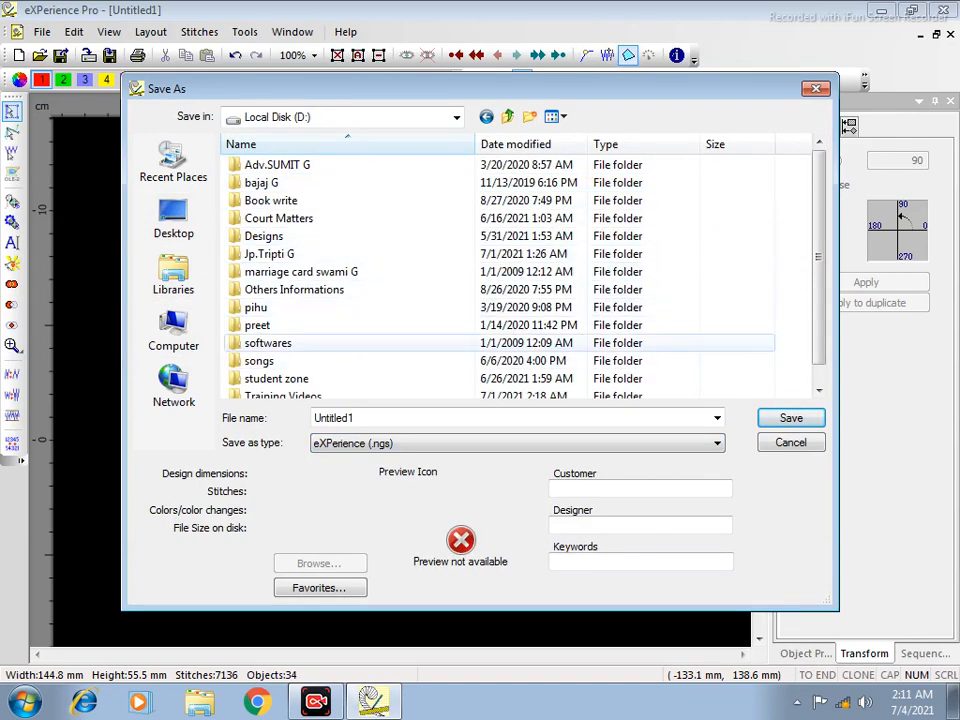
left_click(277, 379)
left_click(277, 379)
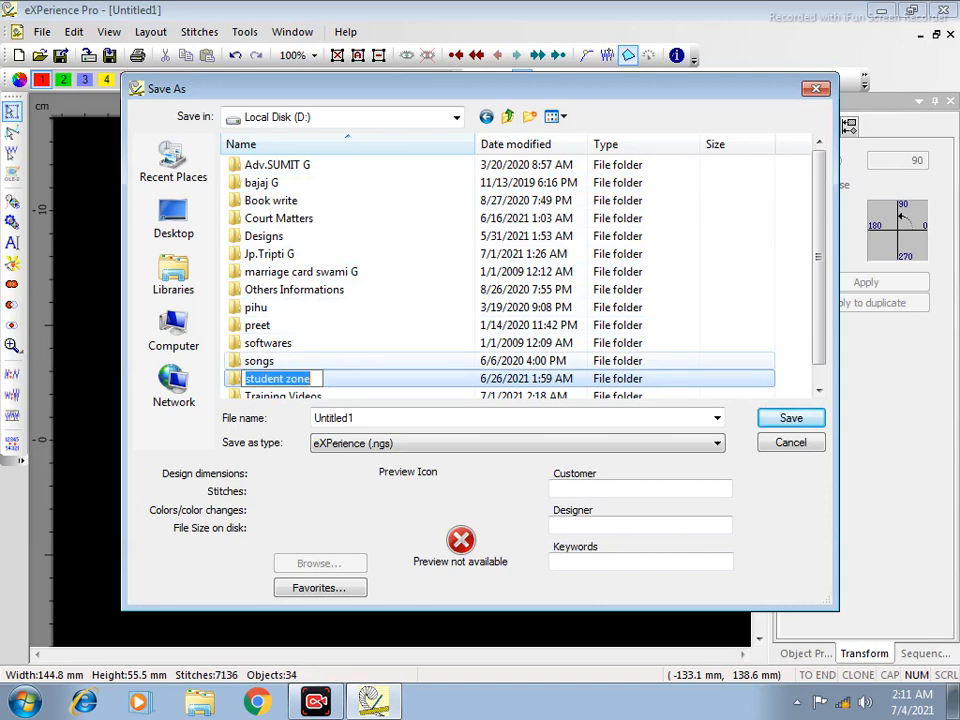
key("Return")
double_click(277, 379)
left_click(277, 379)
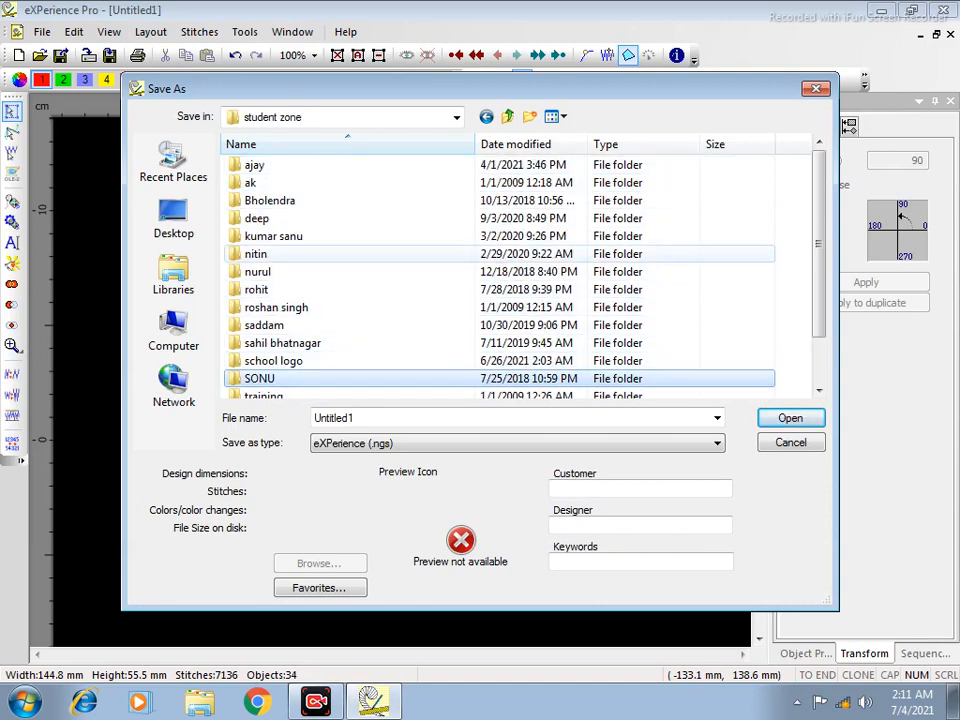
Name the design file 22222 and save it in the student zone folder.
left_click_drag(818, 244, 818, 292)
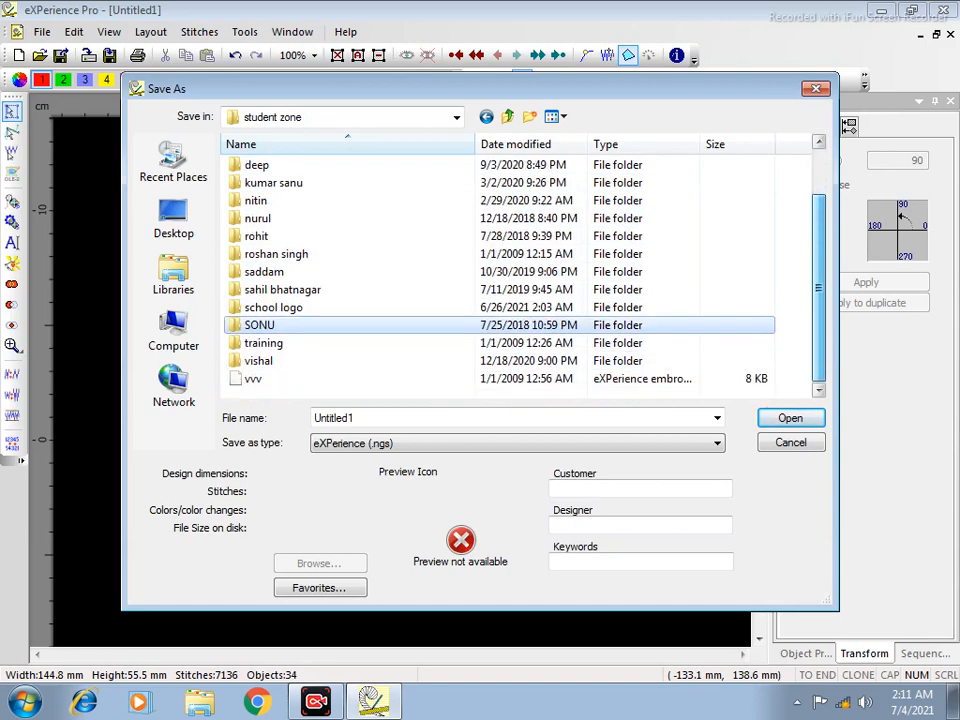
left_click(254, 379)
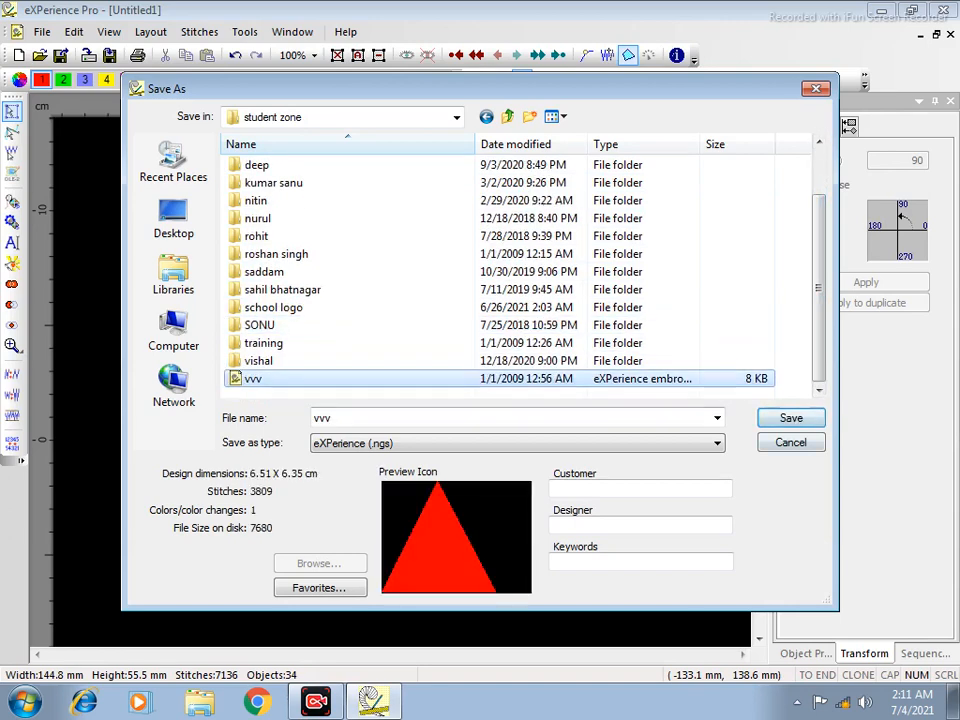
left_click(350, 418)
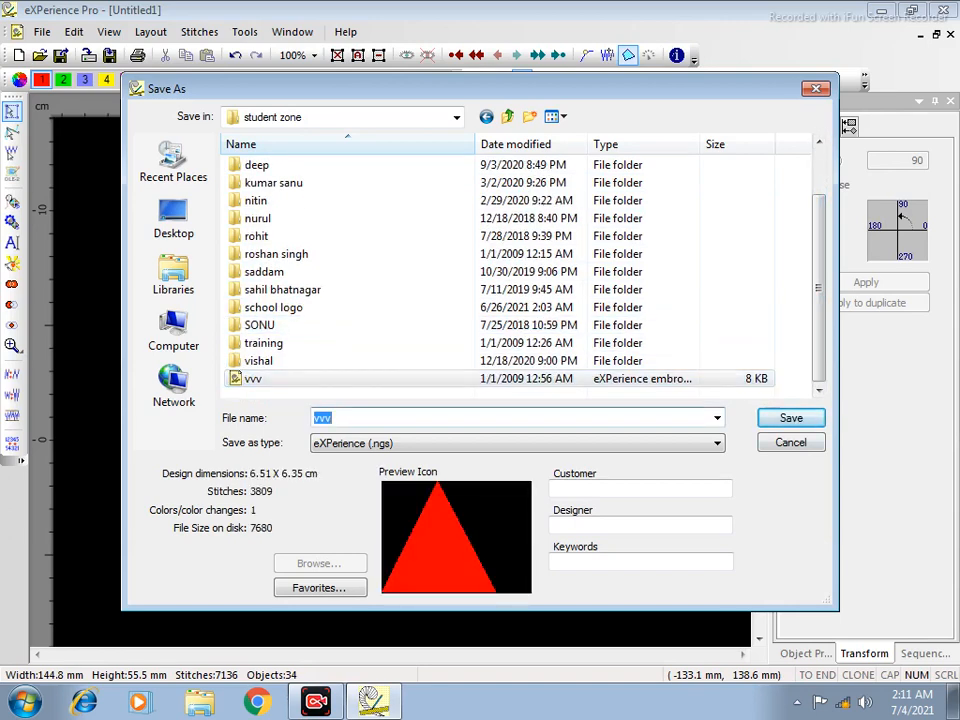
type("22222")
key("Return")
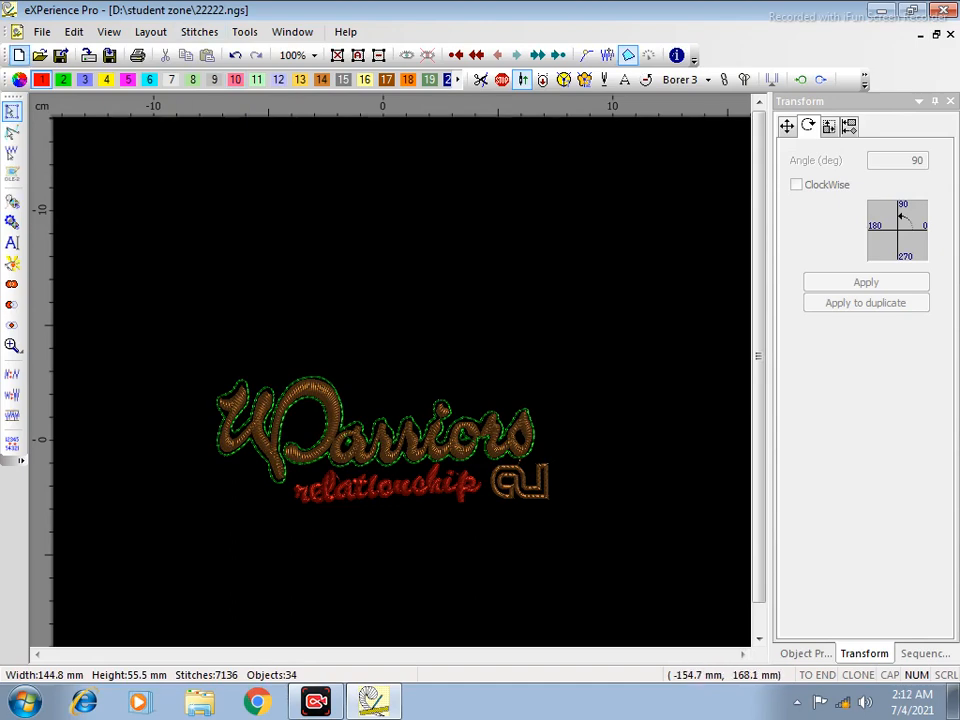
Start saving another copy of the design and choose the first subfolder of student zone on Local Disk (D:).
left_click(42, 32)
left_click(64, 122)
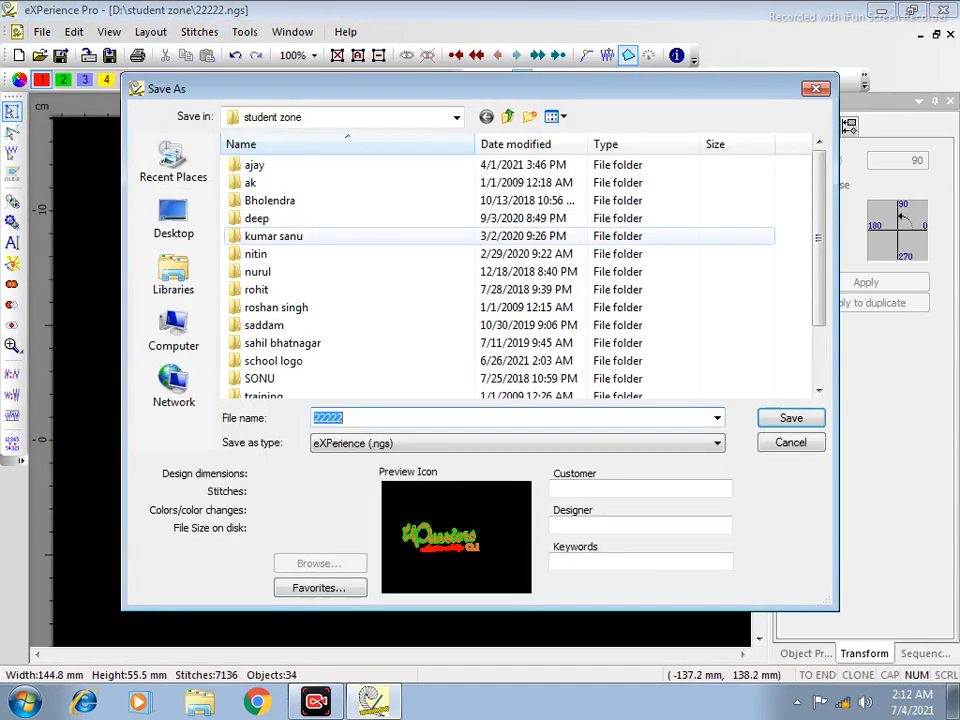
left_click(456, 117)
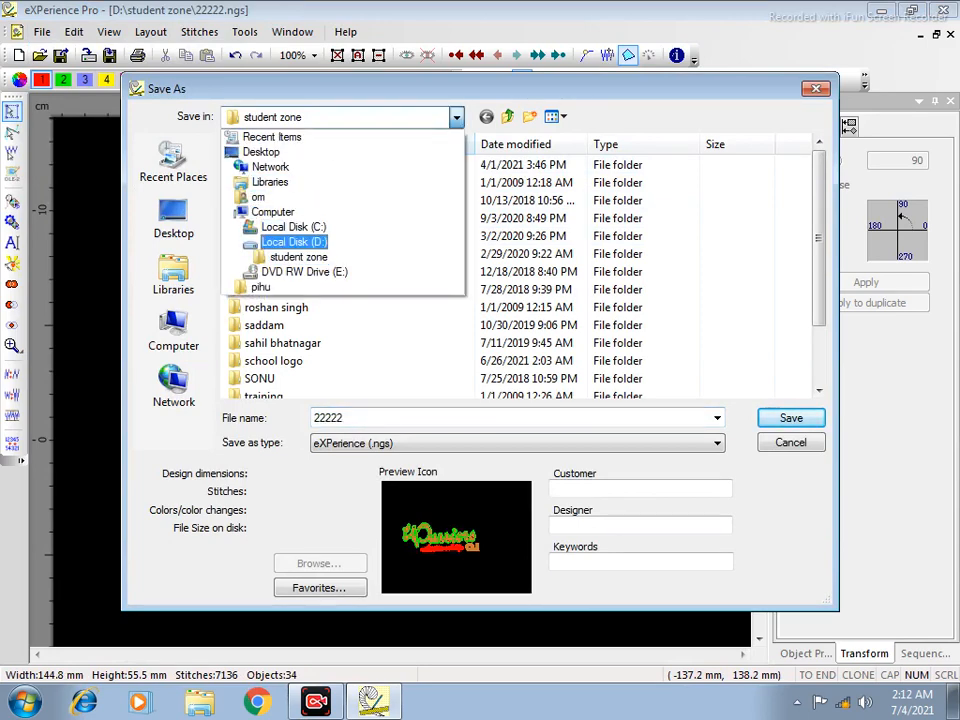
left_click(280, 241)
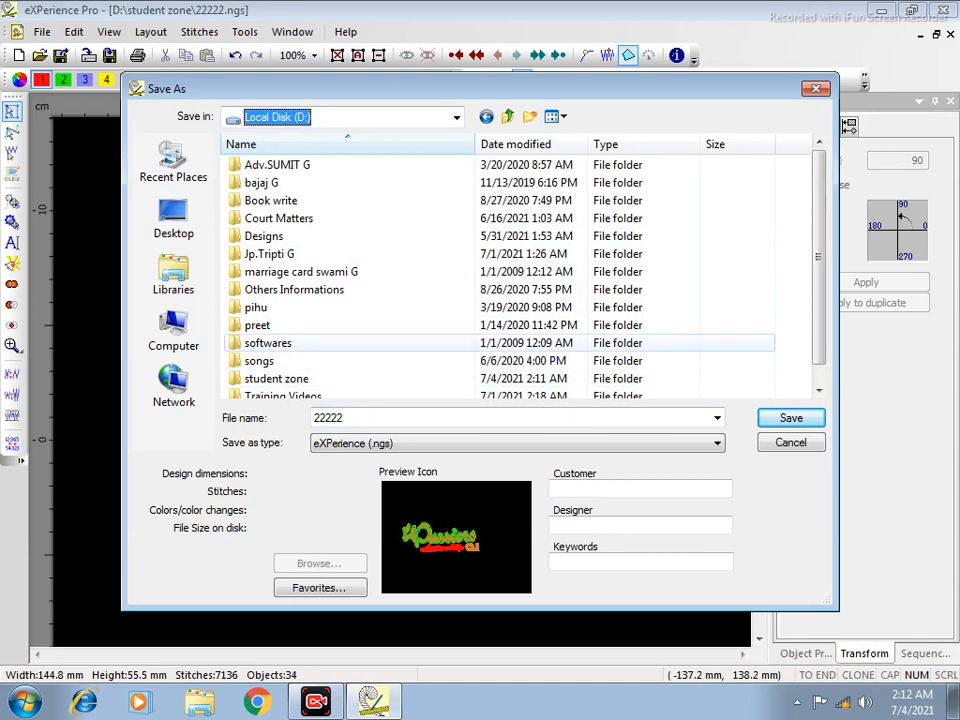
double_click(276, 378)
double_click(255, 165)
Save the copy as a Tajima (*.dst) file named 22222 using the normal.taj - Tajima normal template.
left_click(517, 443)
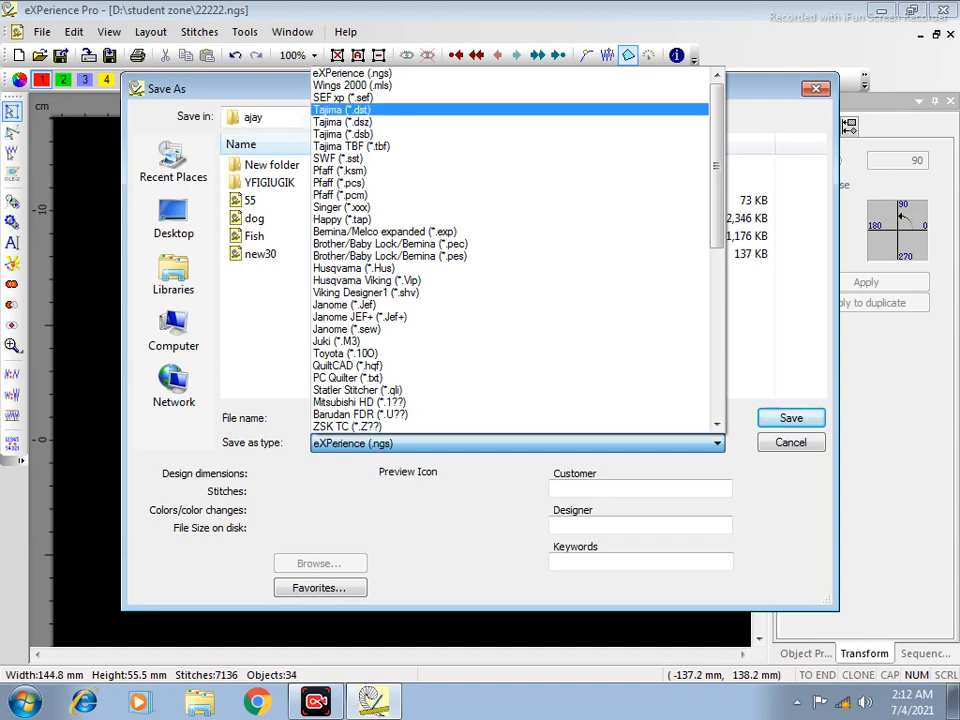
left_click(340, 109)
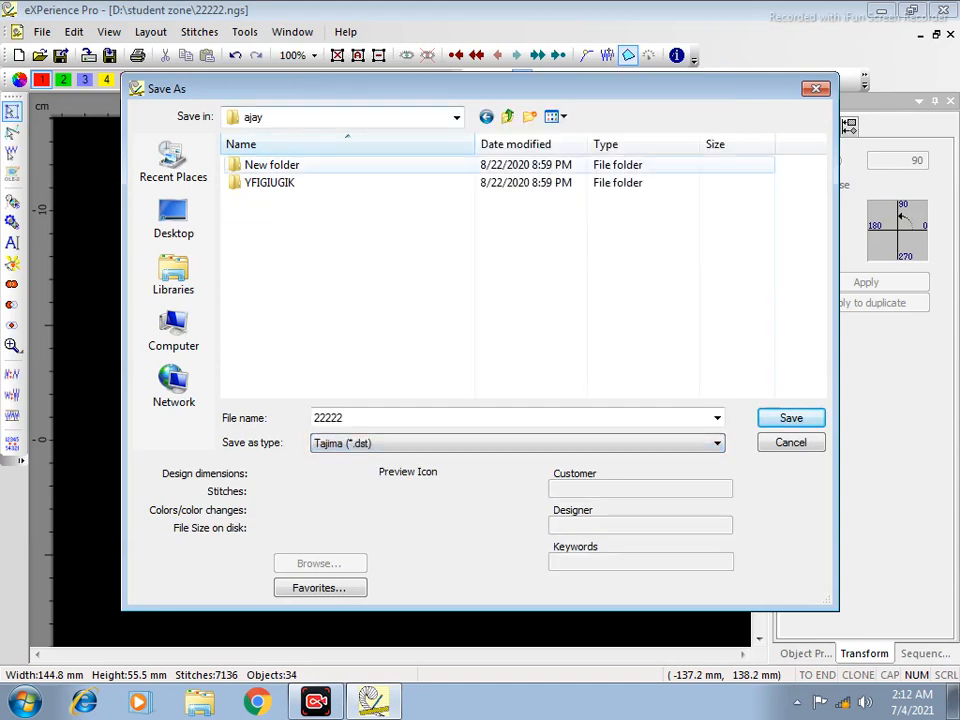
left_click(790, 418)
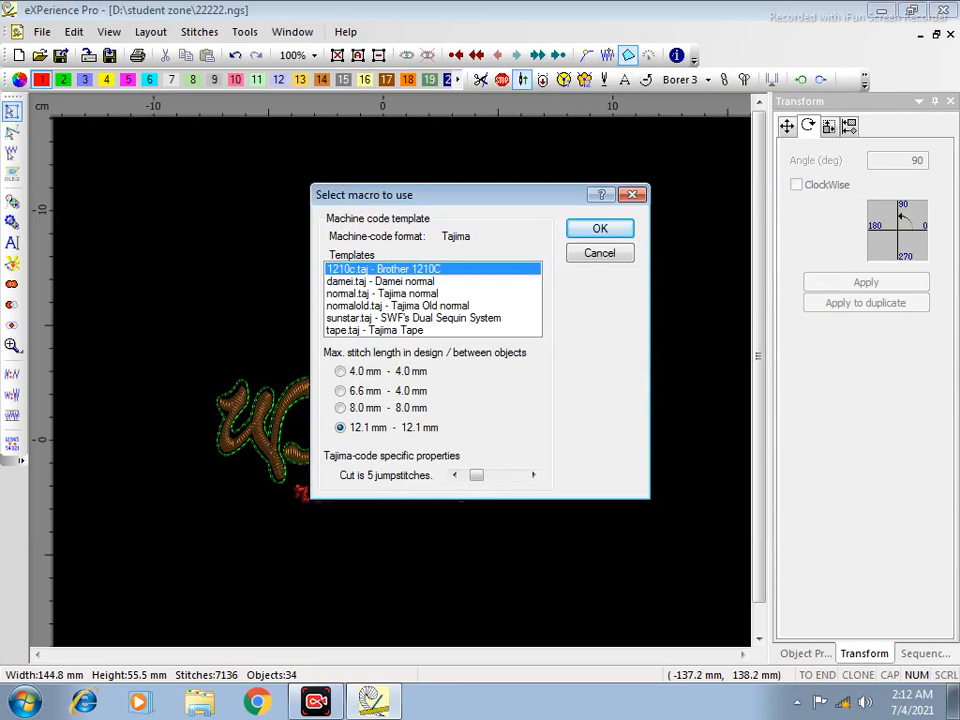
left_click(383, 293)
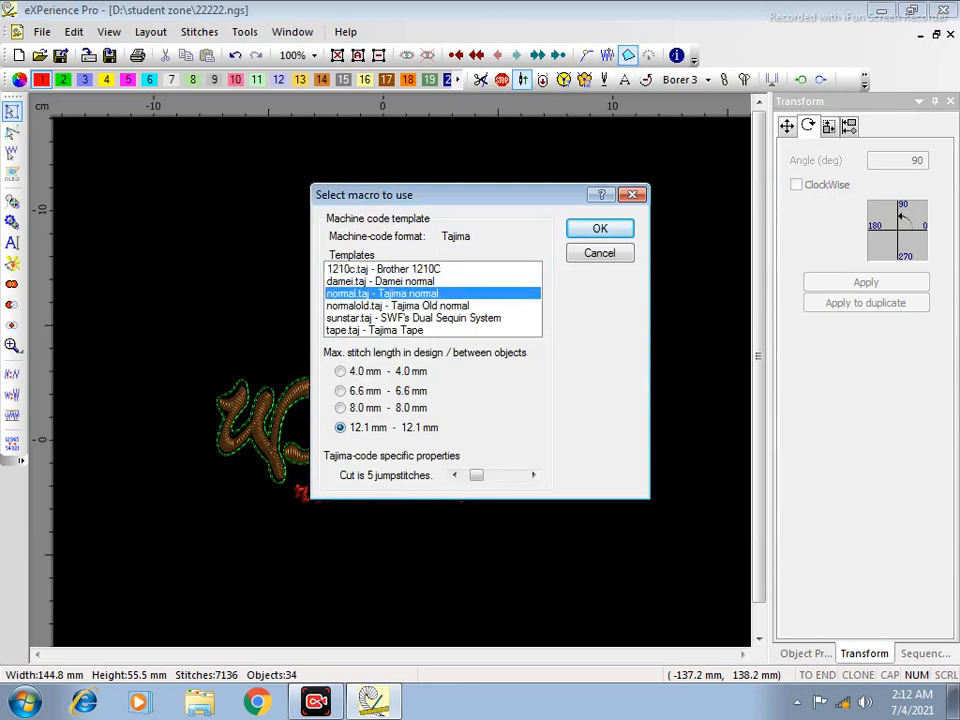
key("Return")
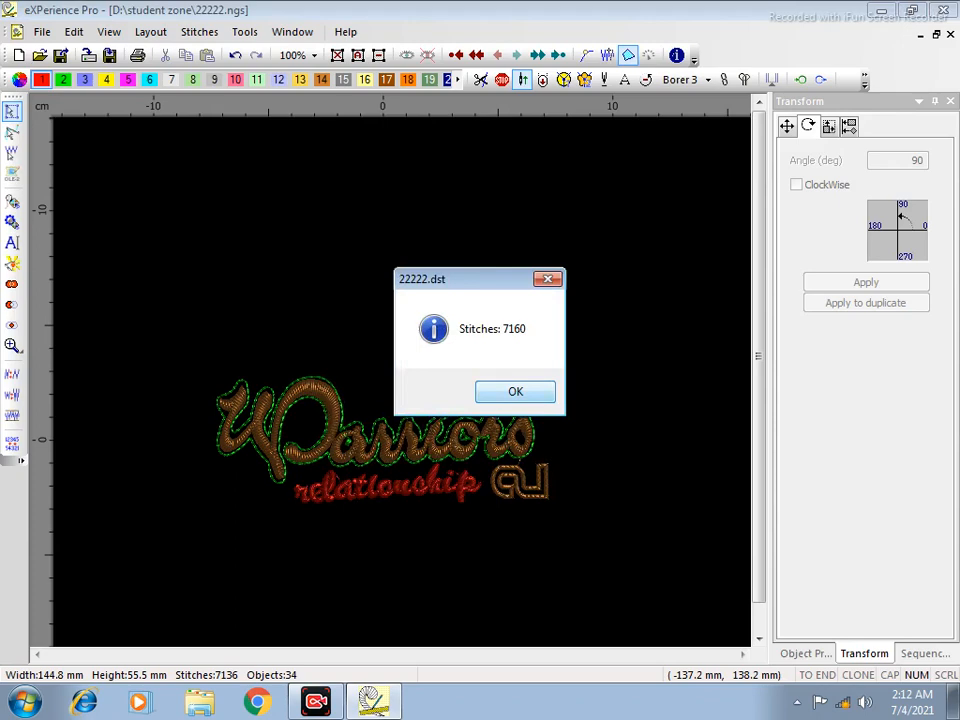
key("Return")
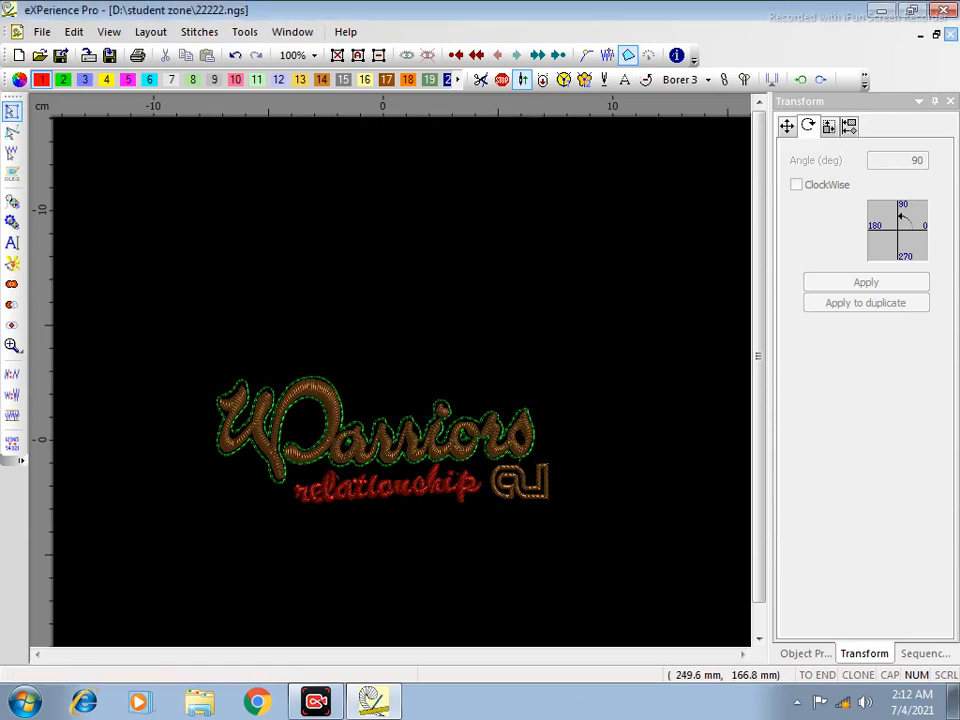
Close the design and browse for a file to open in the first subfolder of student zone on Local Disk (D:).
left_click(951, 34)
left_click(40, 55)
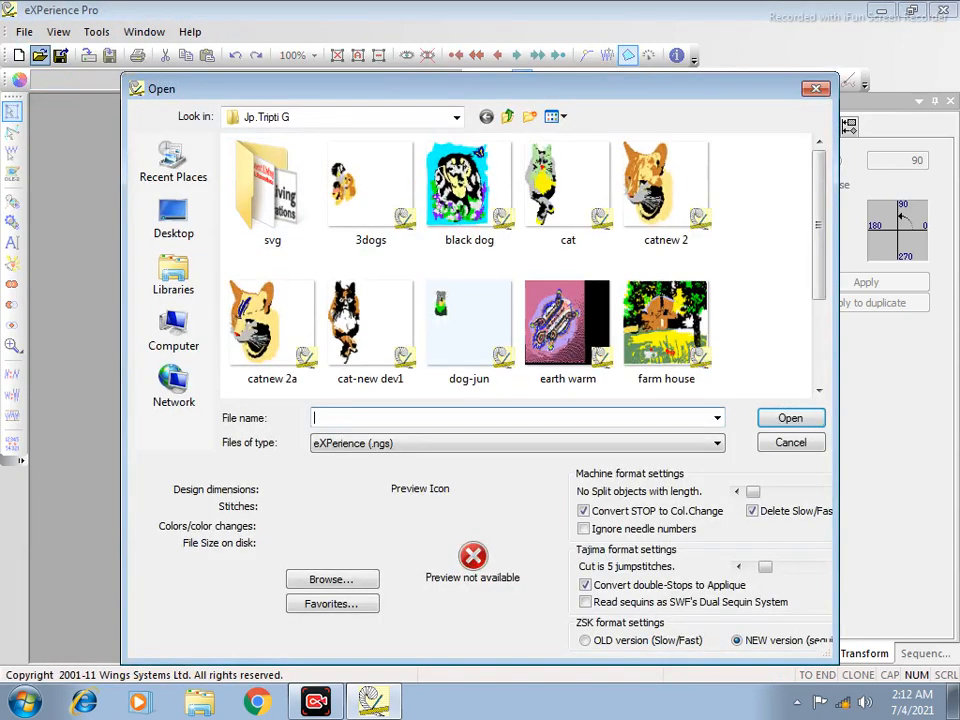
left_click(456, 117)
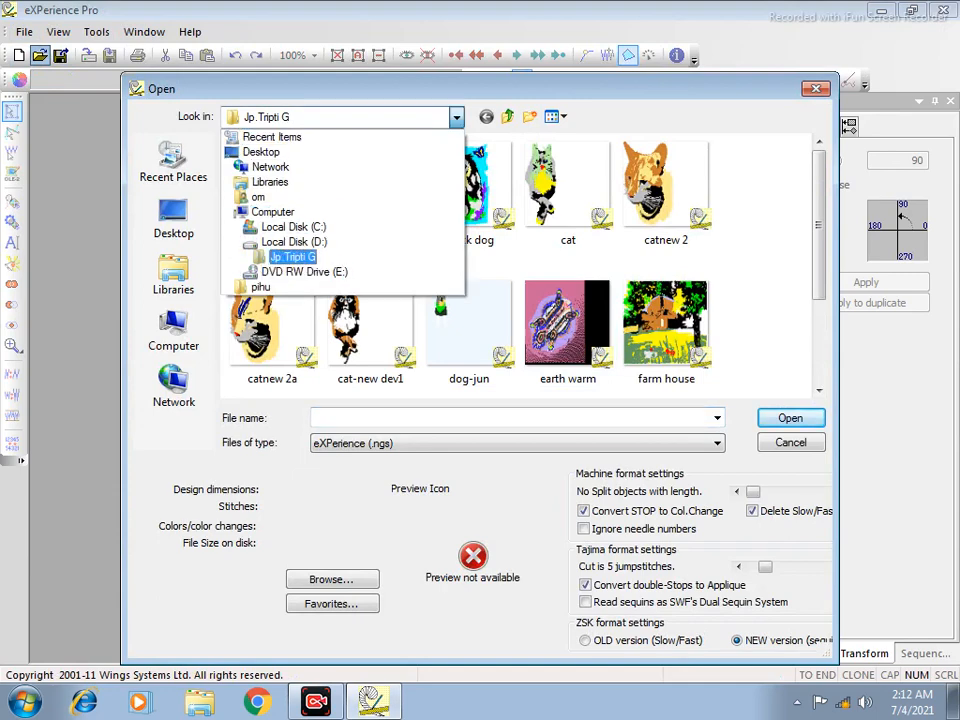
left_click(294, 241)
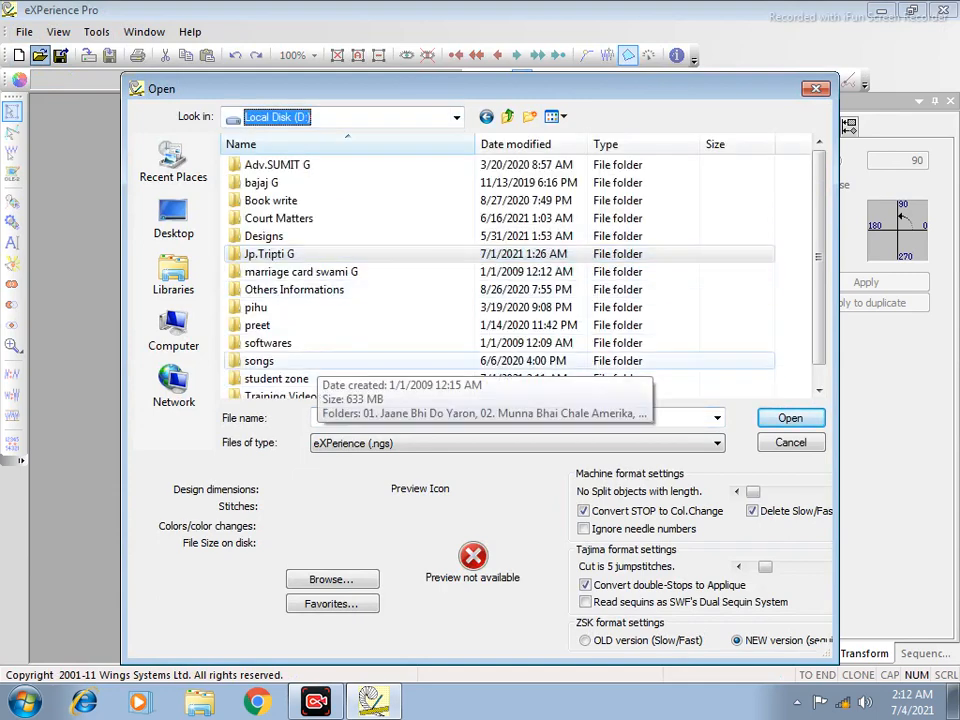
left_click(276, 378)
double_click(276, 378)
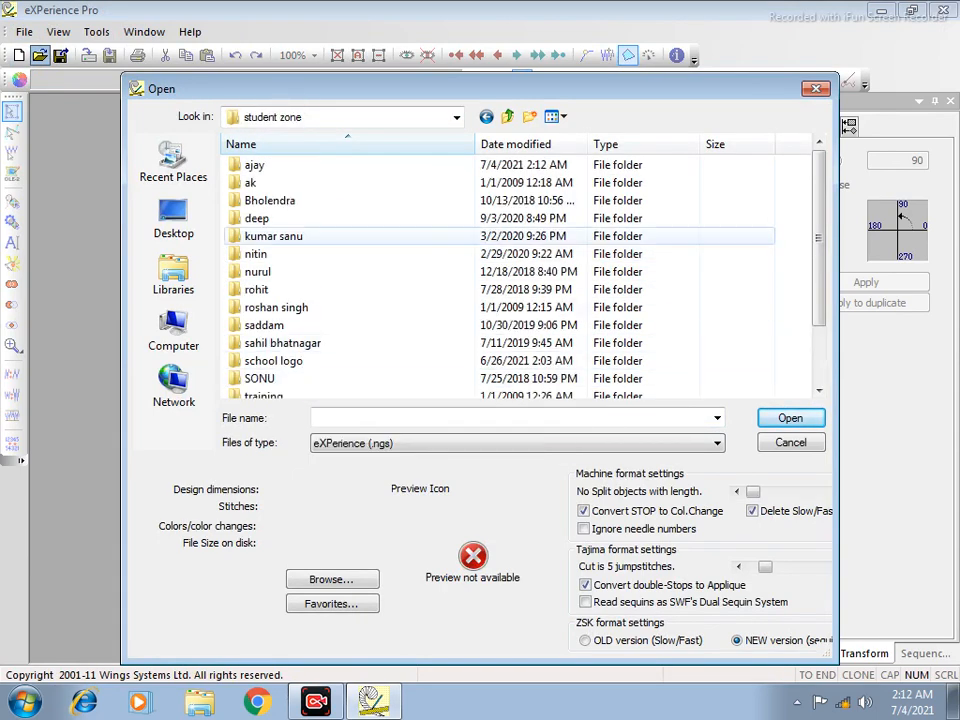
double_click(252, 164)
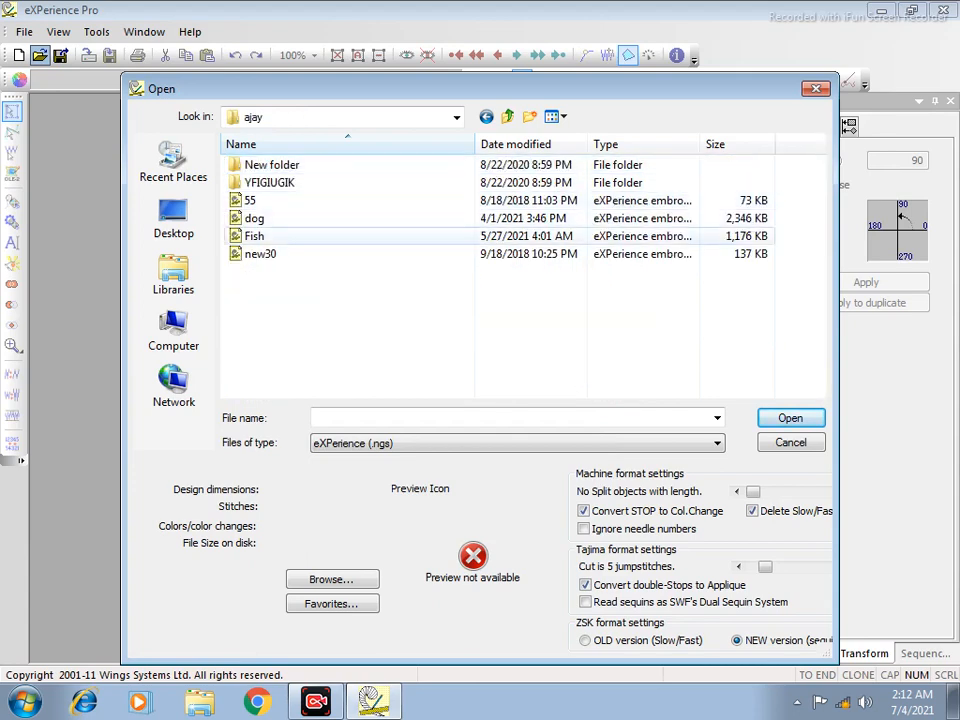
Open the Tajima (*.dst) file 22222 and display its stitches in the realistic thread view.
left_click(480, 443)
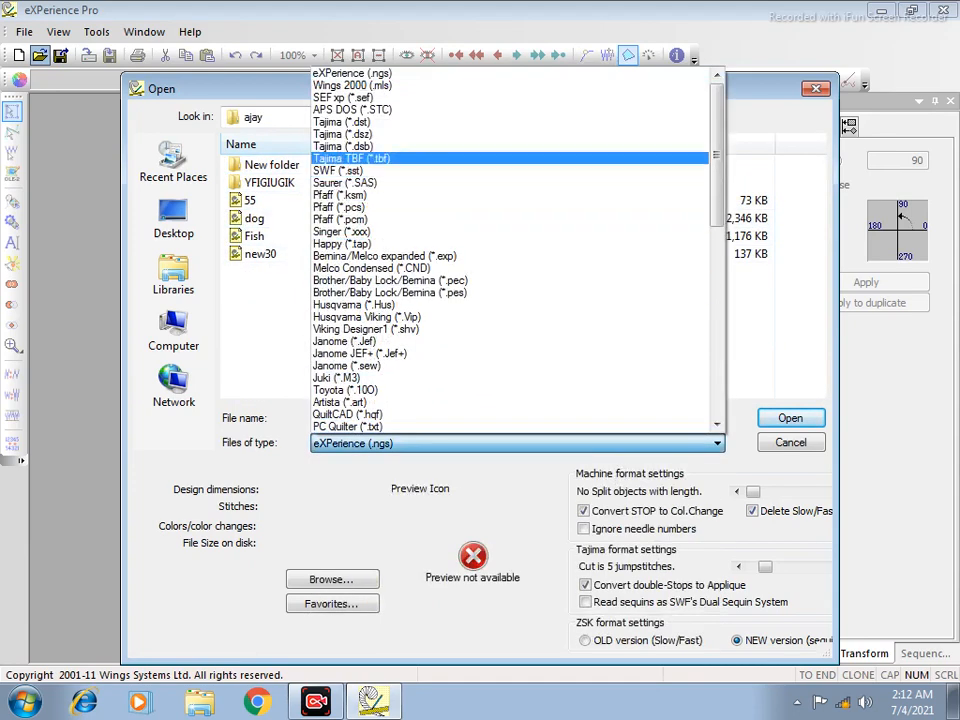
left_click(342, 122)
left_click(259, 200)
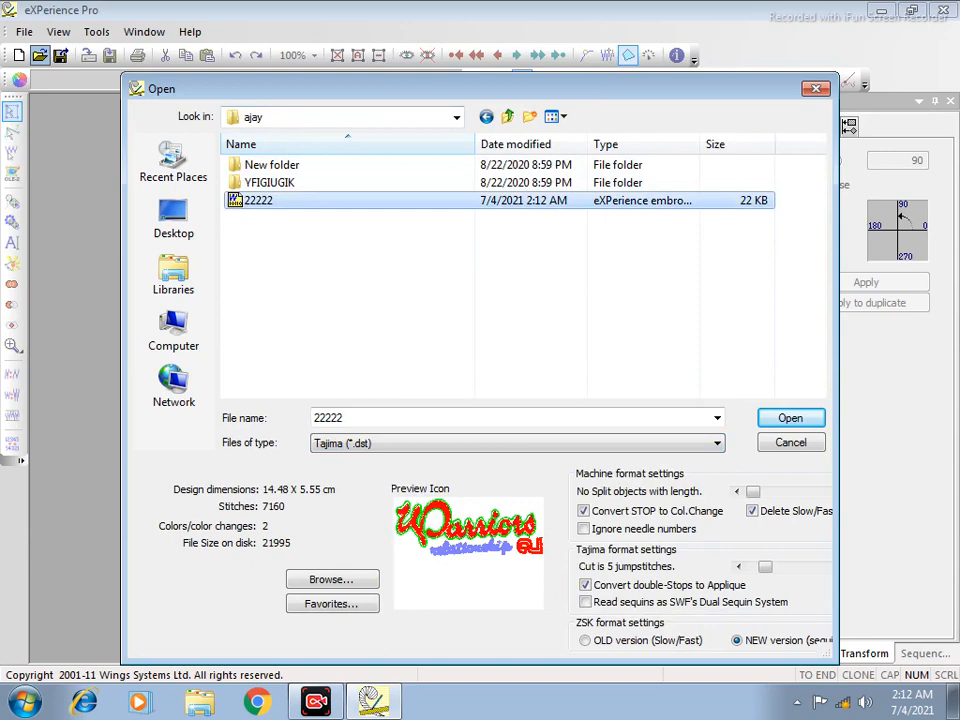
left_click(790, 418)
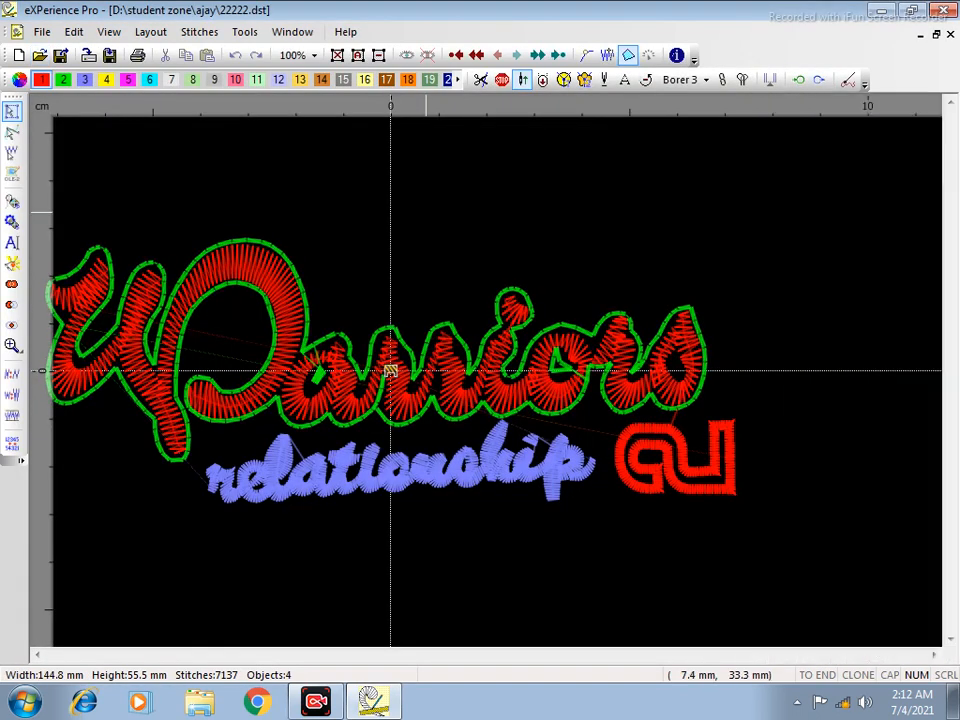
key("t")
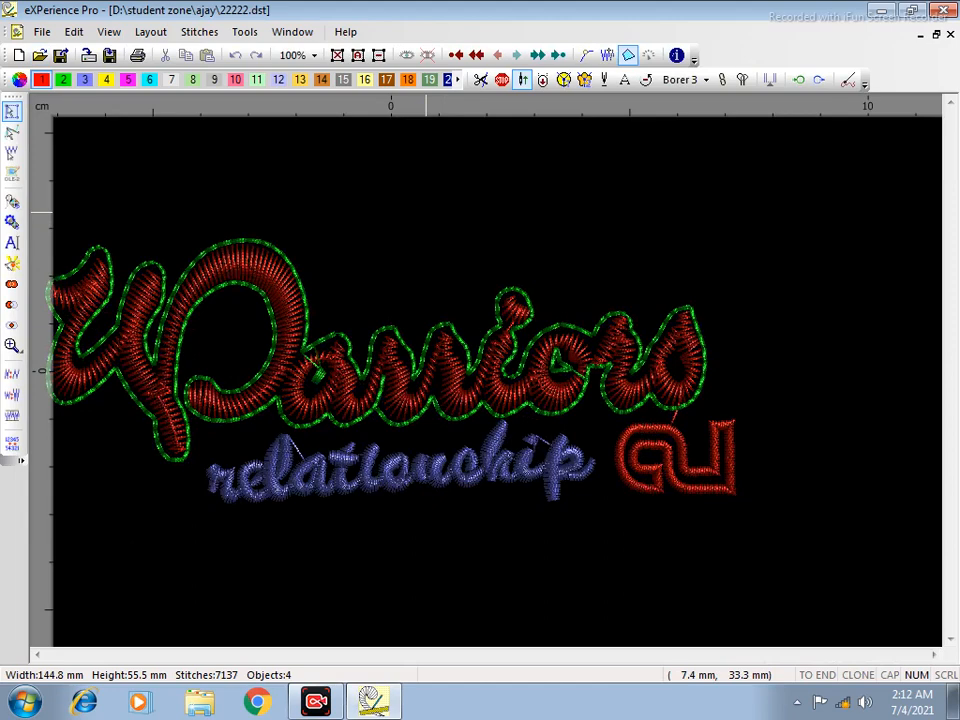